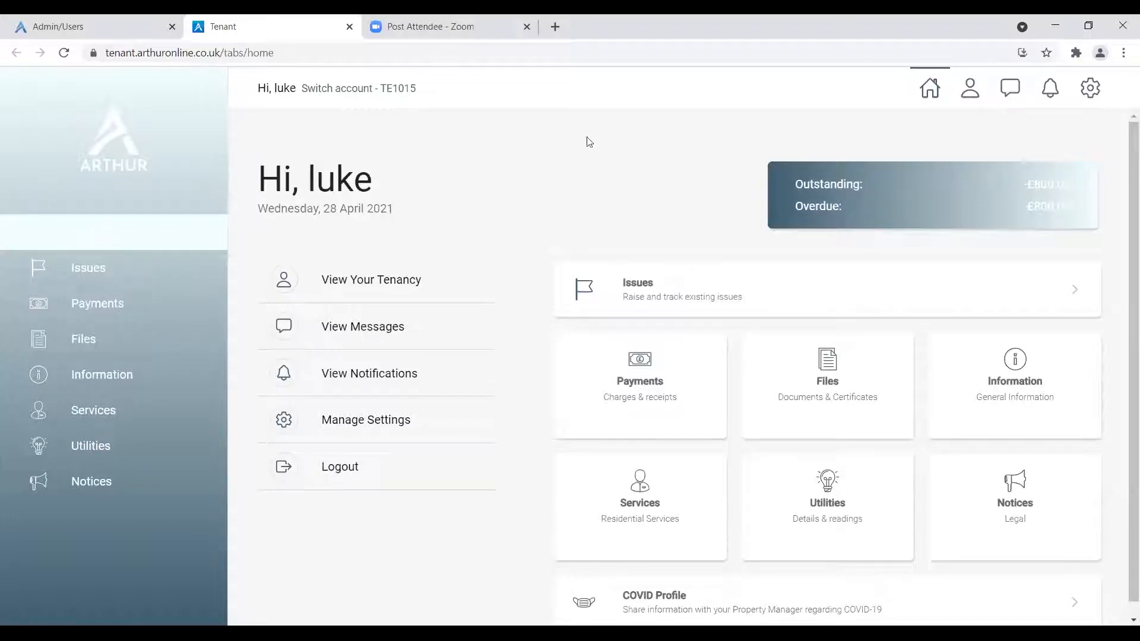
Look over the tenant overview page and highlight the outstanding and overdue balances.
scroll(646, 221, down, 1)
scroll(624, 232, up, 1)
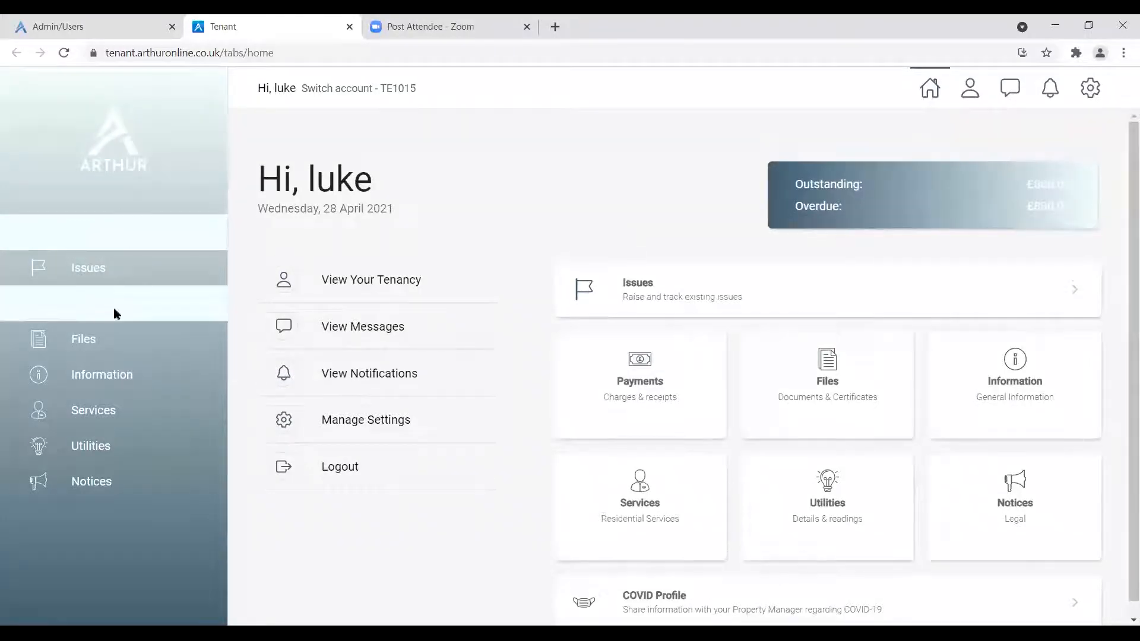
scroll(820, 362, down, 1)
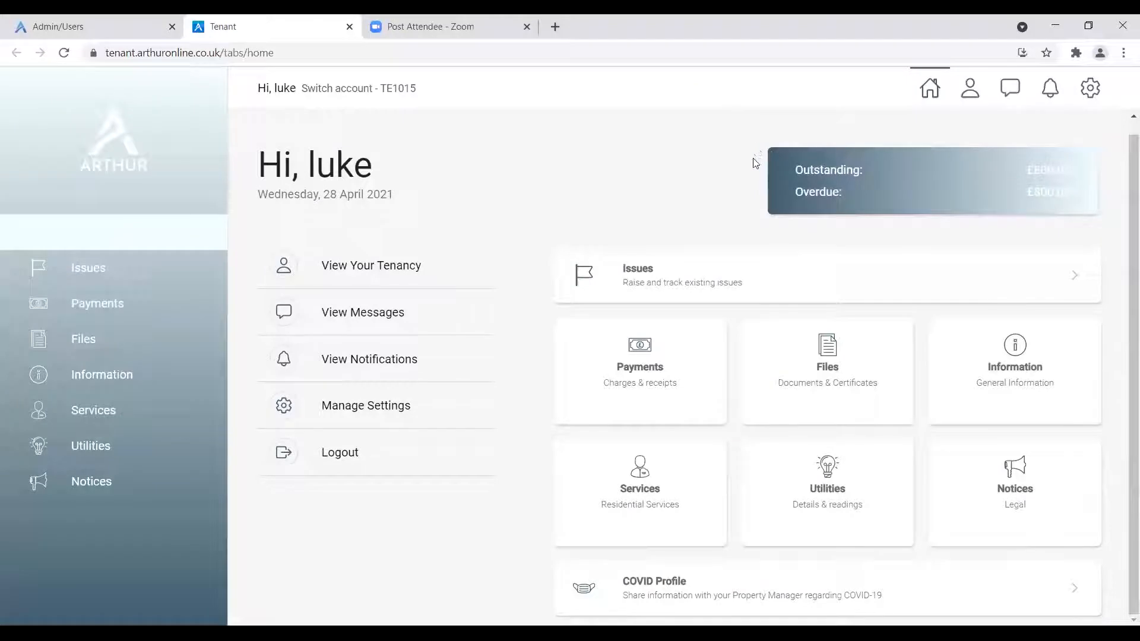
drag(745, 138, 1097, 204)
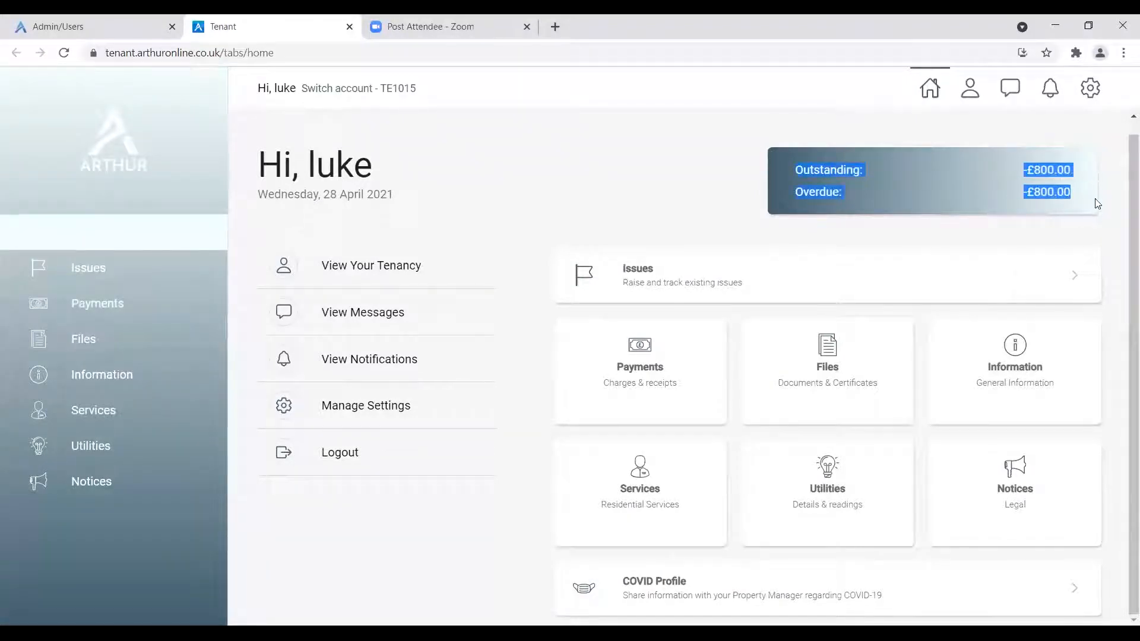
click(674, 147)
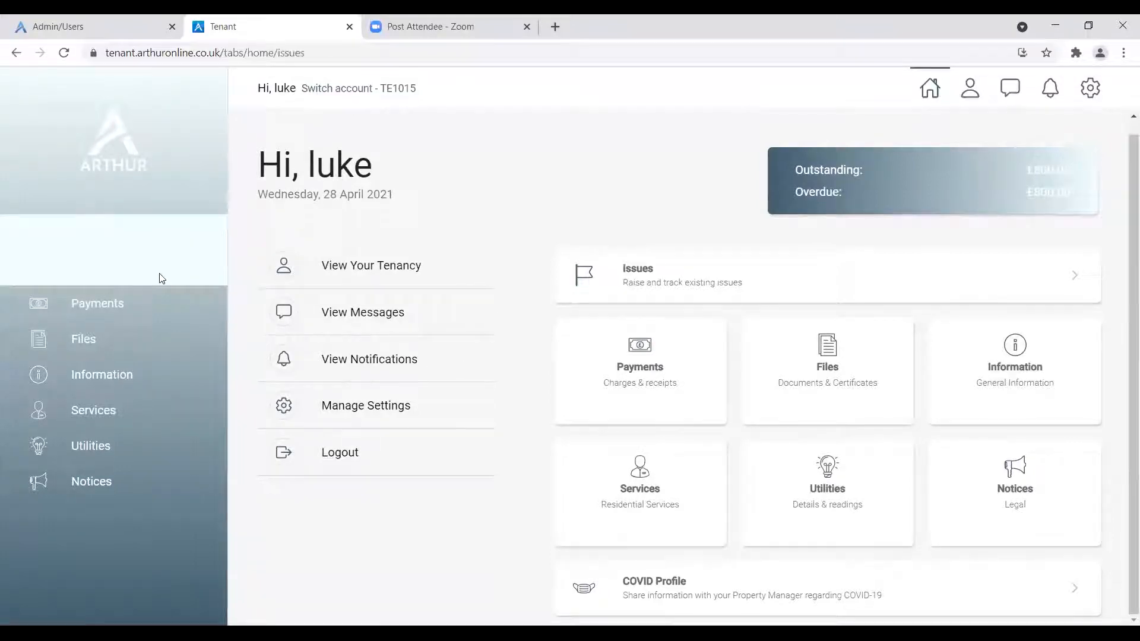
Browse the issues list, open the Inventory issue's details, and view the options for adding a file, images or a message.
click(160, 278)
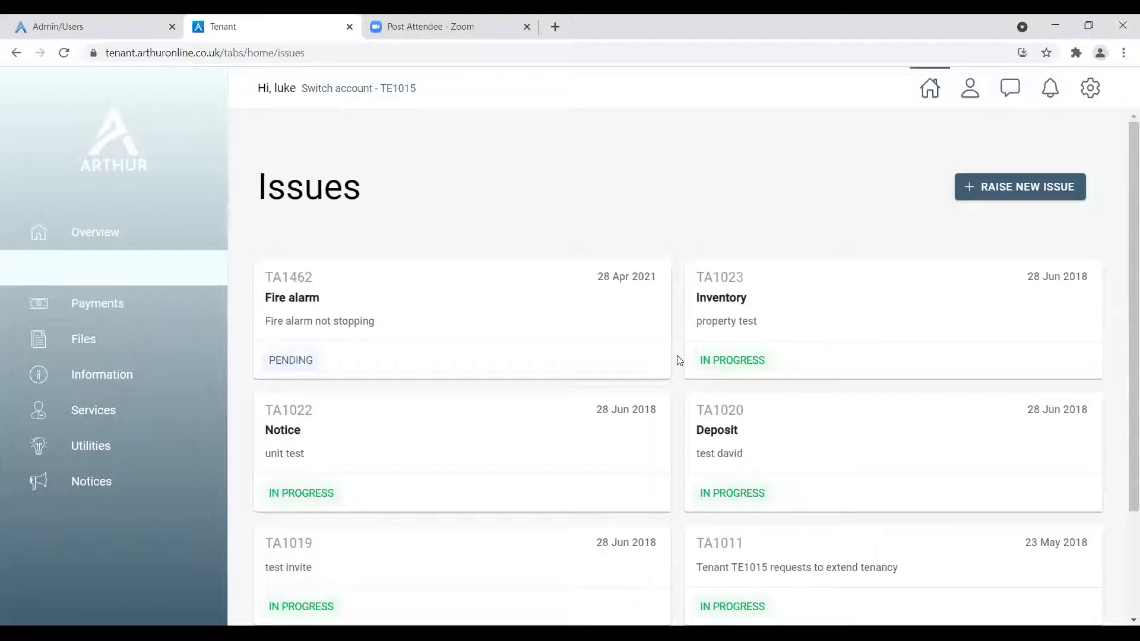
scroll(678, 360, down, 3)
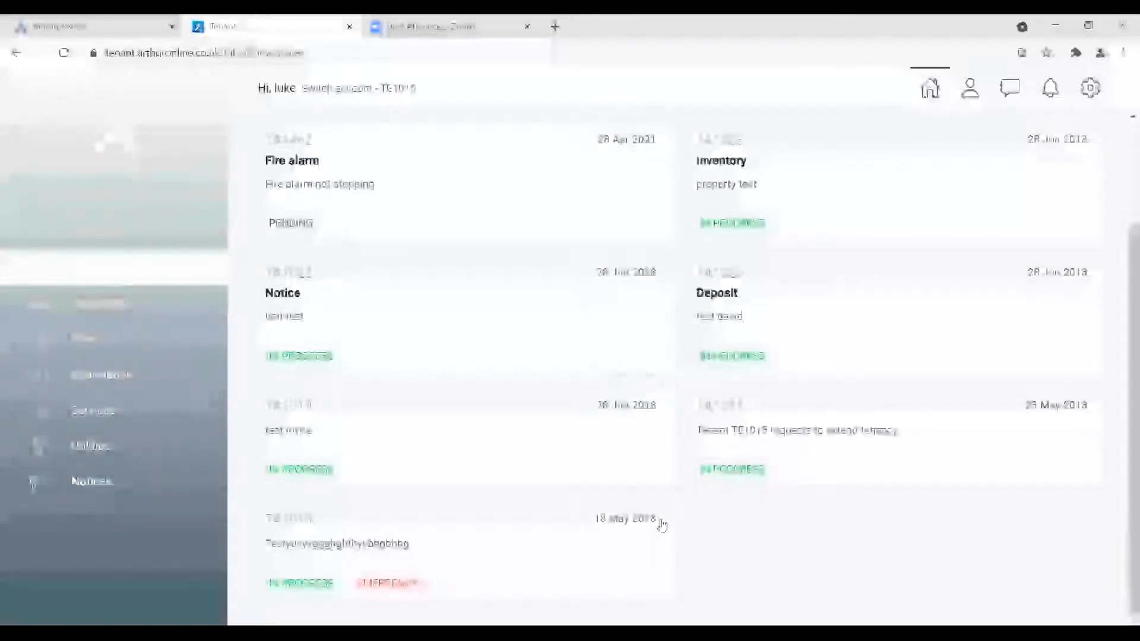
scroll(669, 537, up, 3)
scroll(681, 489, down, 2)
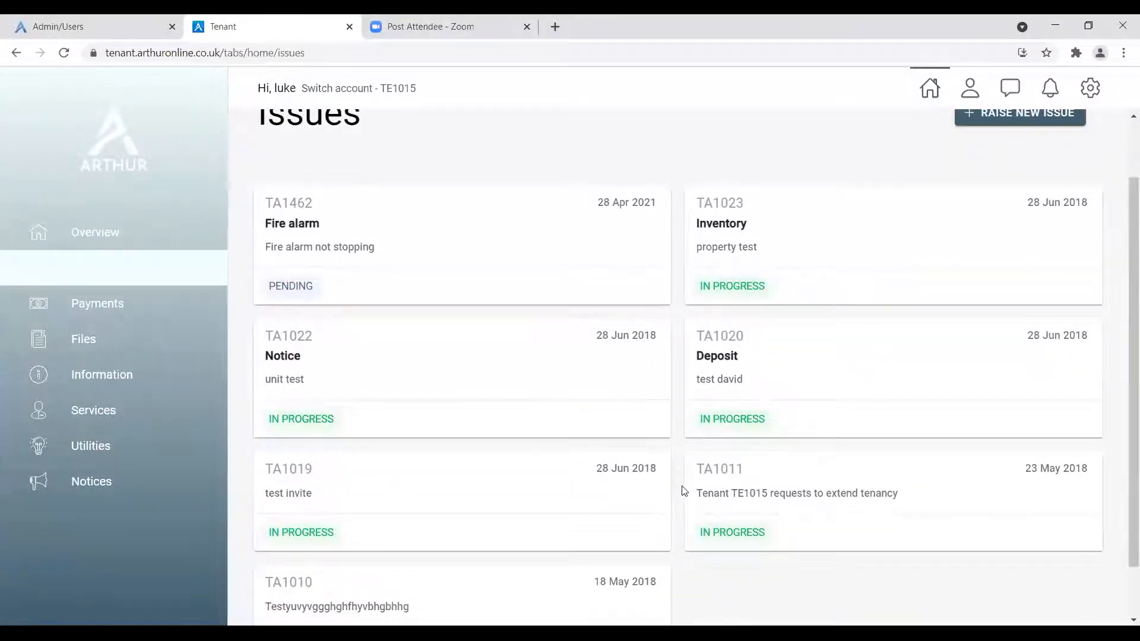
click(867, 255)
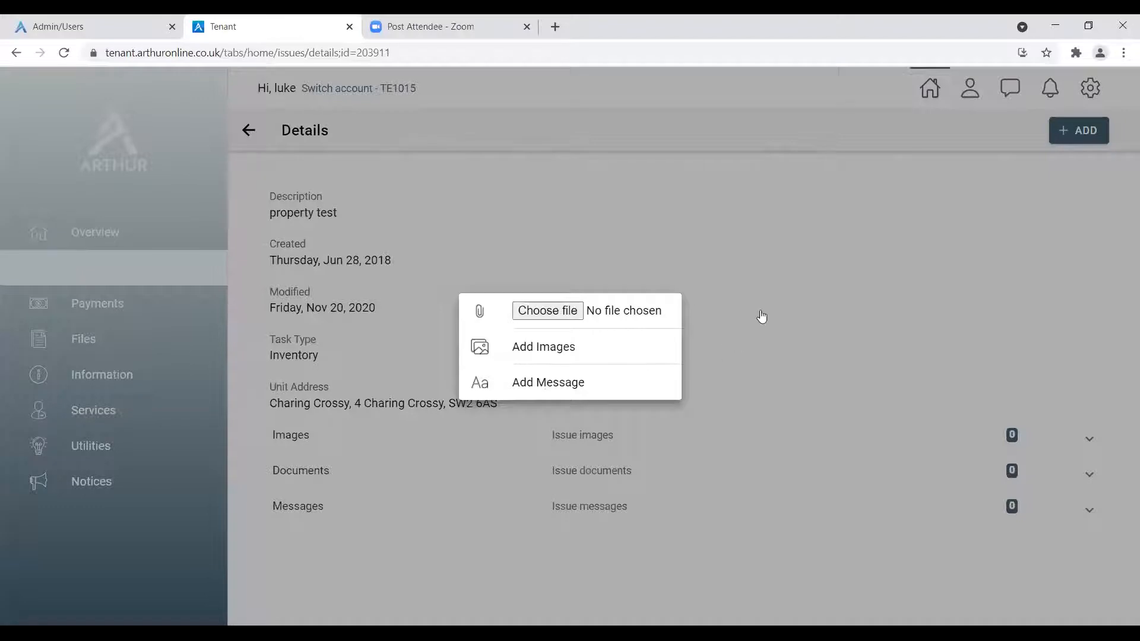
click(685, 528)
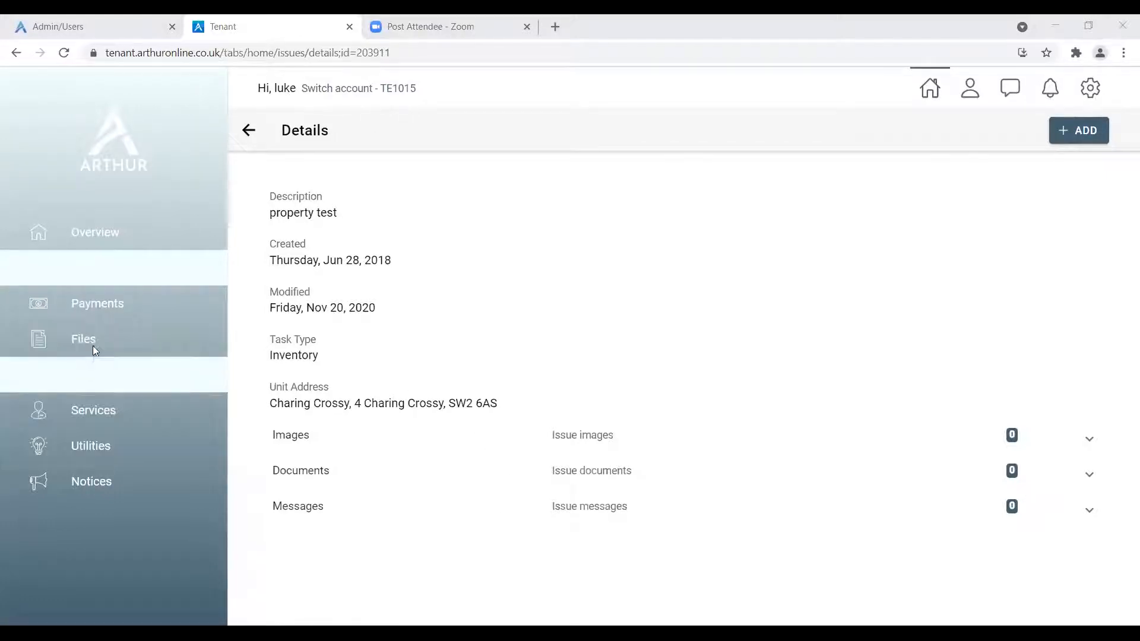
Open the tenant's payments and review the rent charges through to the end of the list.
click(107, 310)
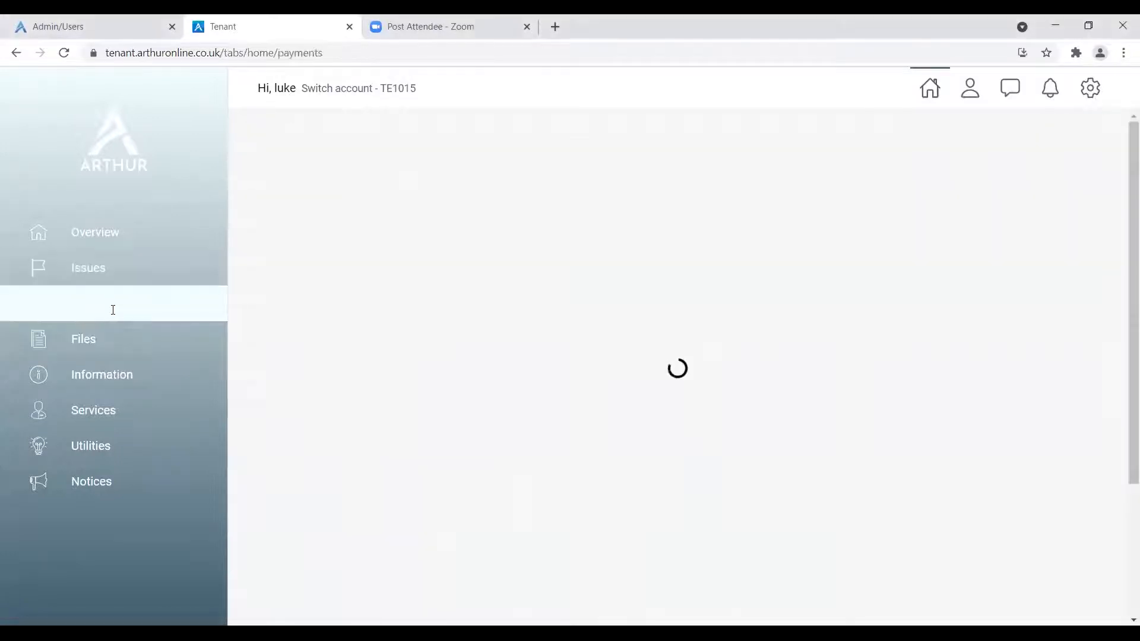
scroll(453, 338, down, 5)
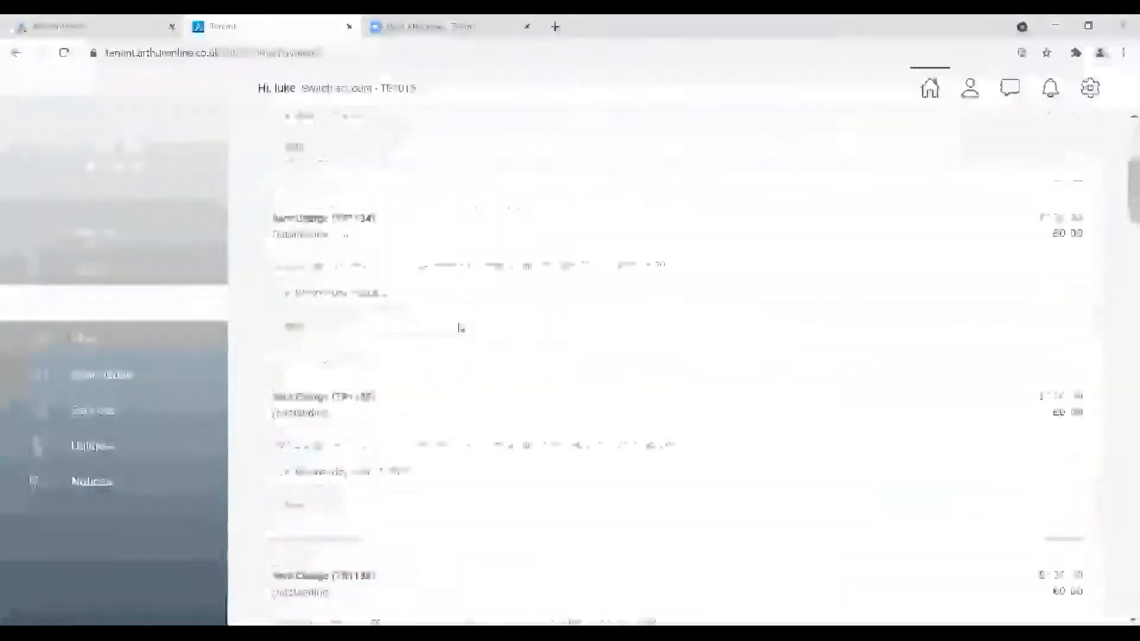
scroll(461, 328, down, 15)
scroll(463, 331, down, 15)
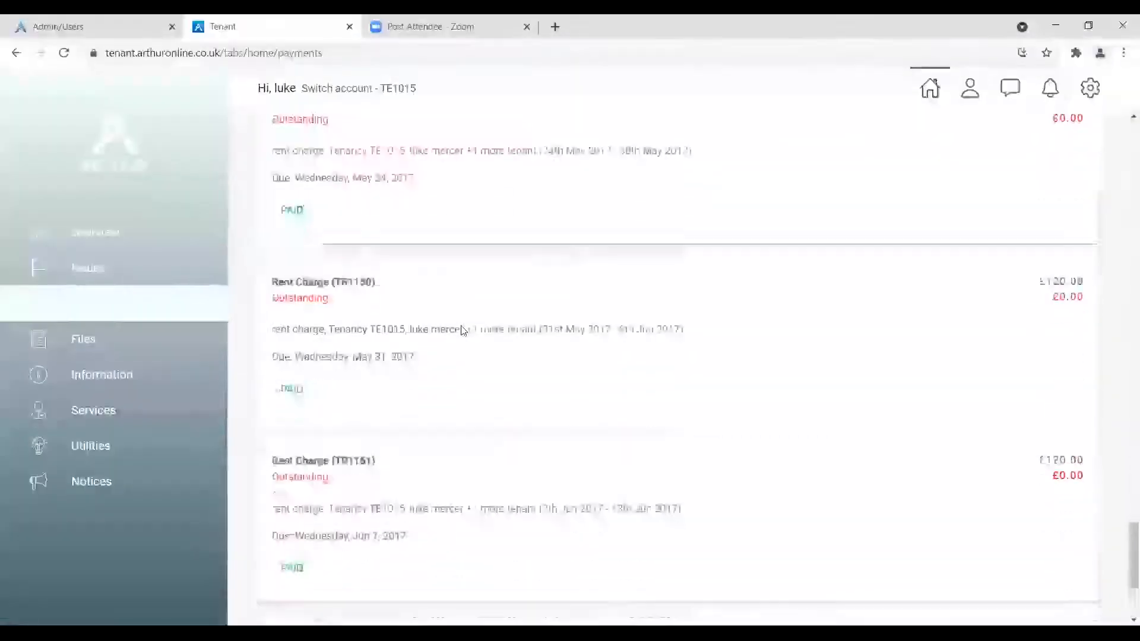
scroll(462, 330, down, 3)
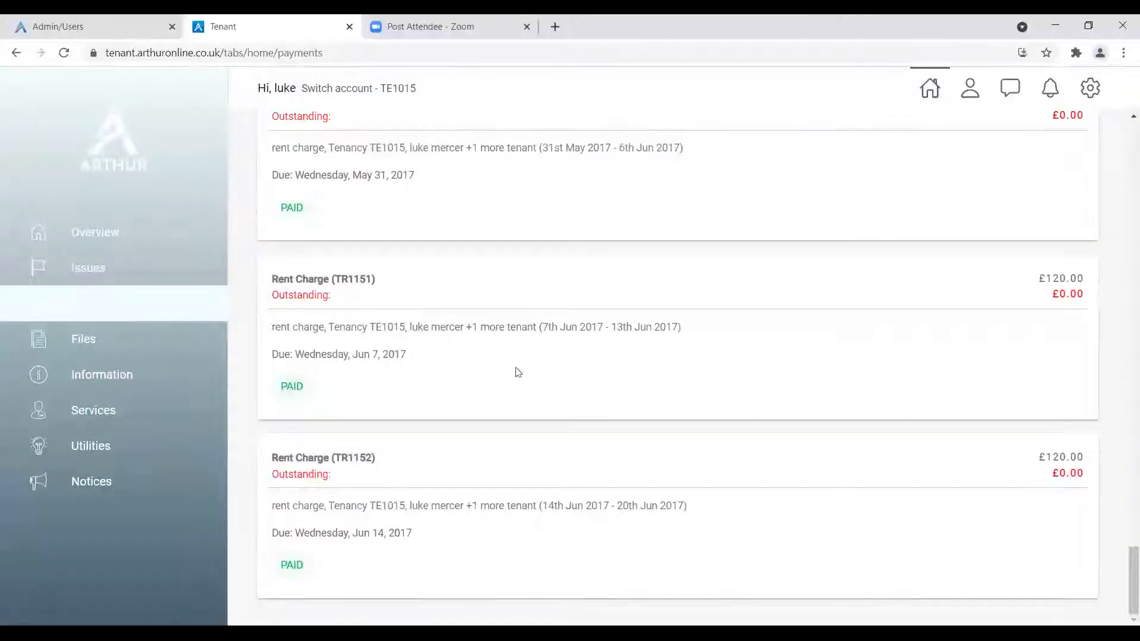
scroll(484, 335, up, 2)
scroll(484, 333, up, 1)
scroll(484, 334, down, 1)
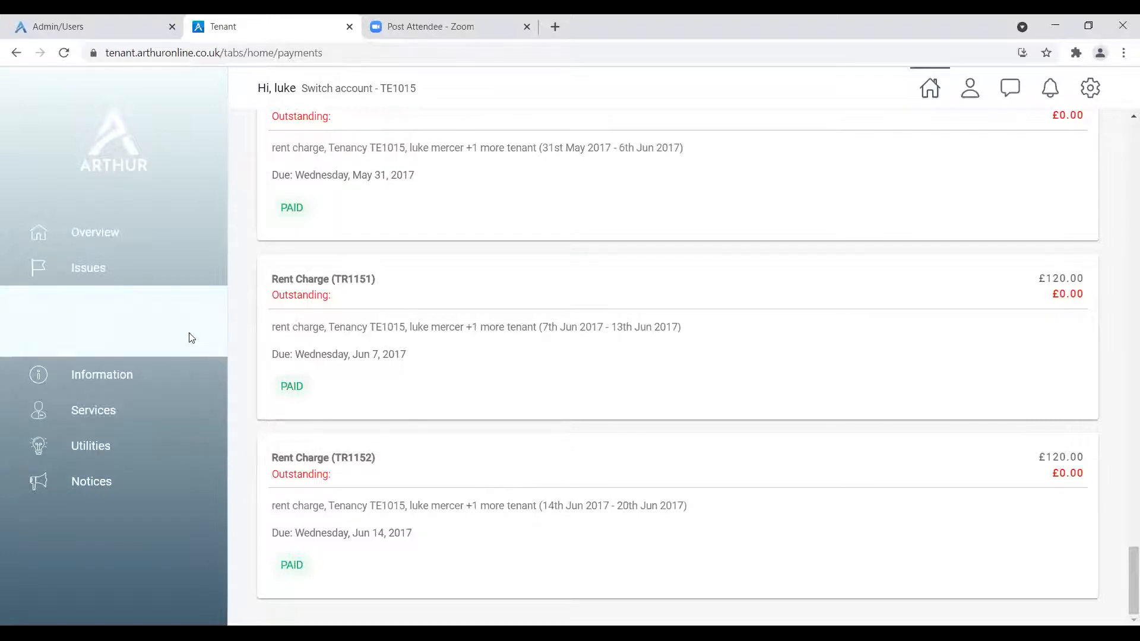
Open the tenant's files and view the documents, certificates and images sections.
click(186, 340)
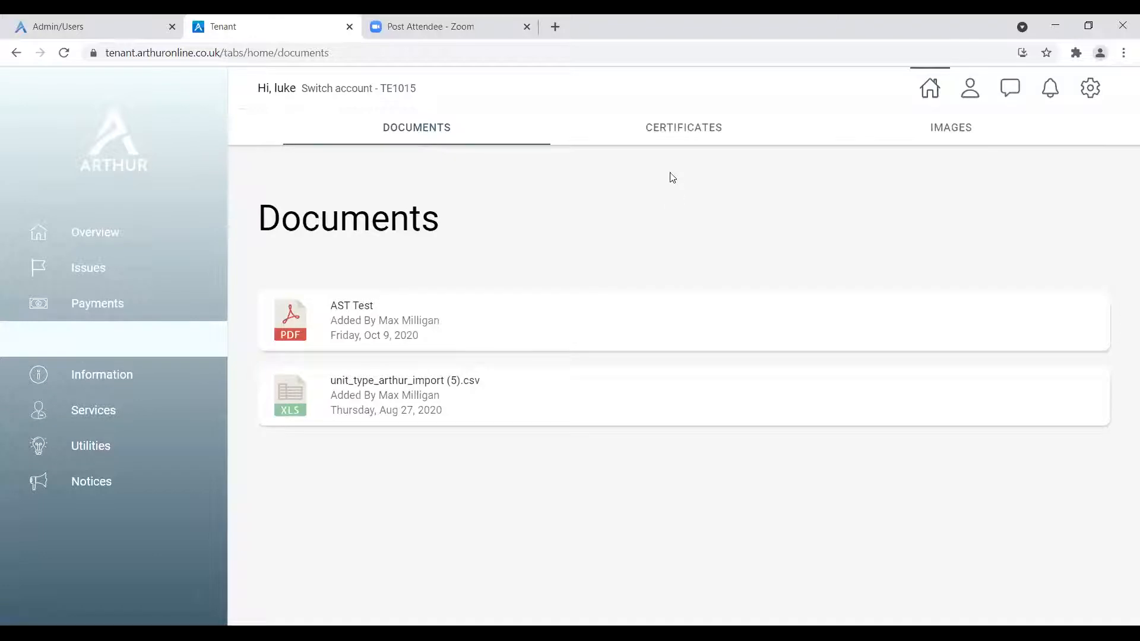
click(687, 142)
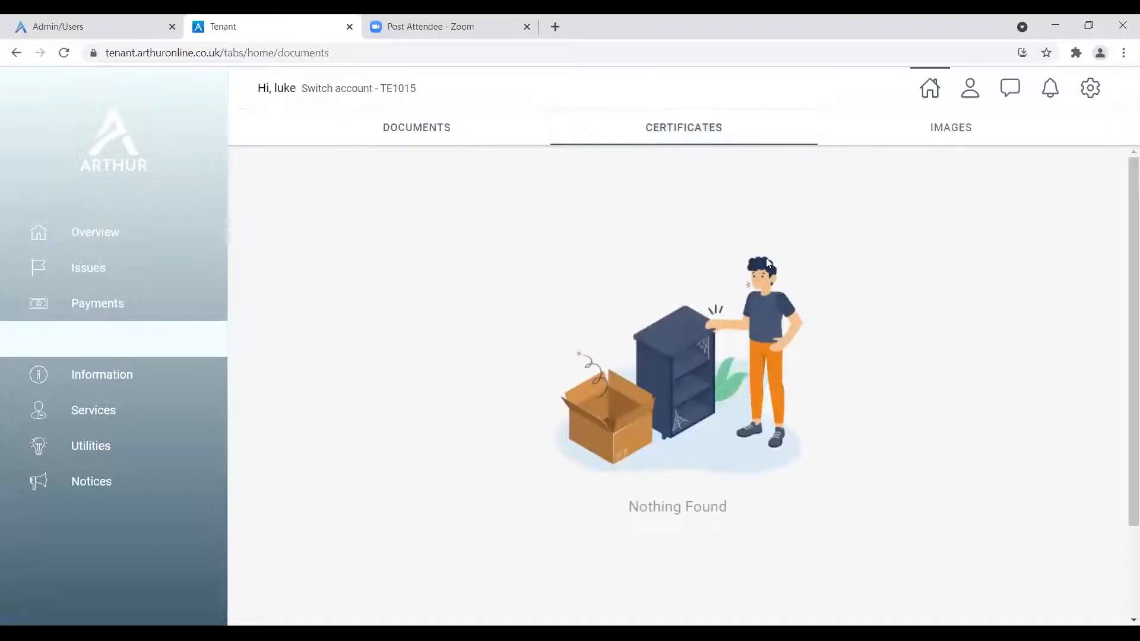
click(953, 132)
scroll(629, 387, down, 3)
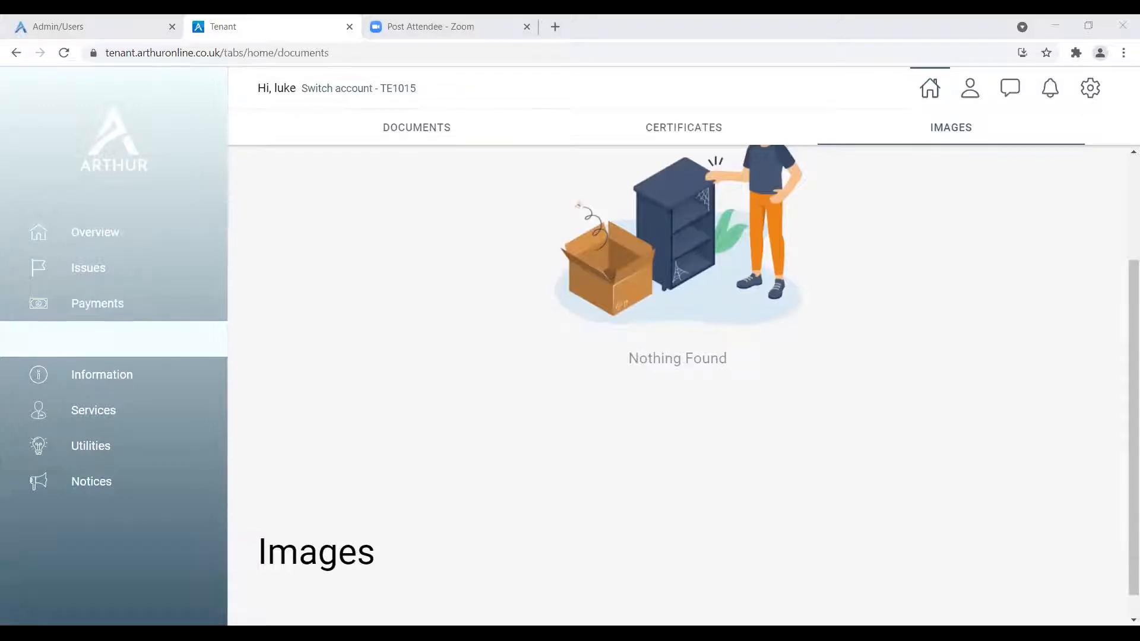
Open the property information and view the general, access details and inventory sections.
click(105, 386)
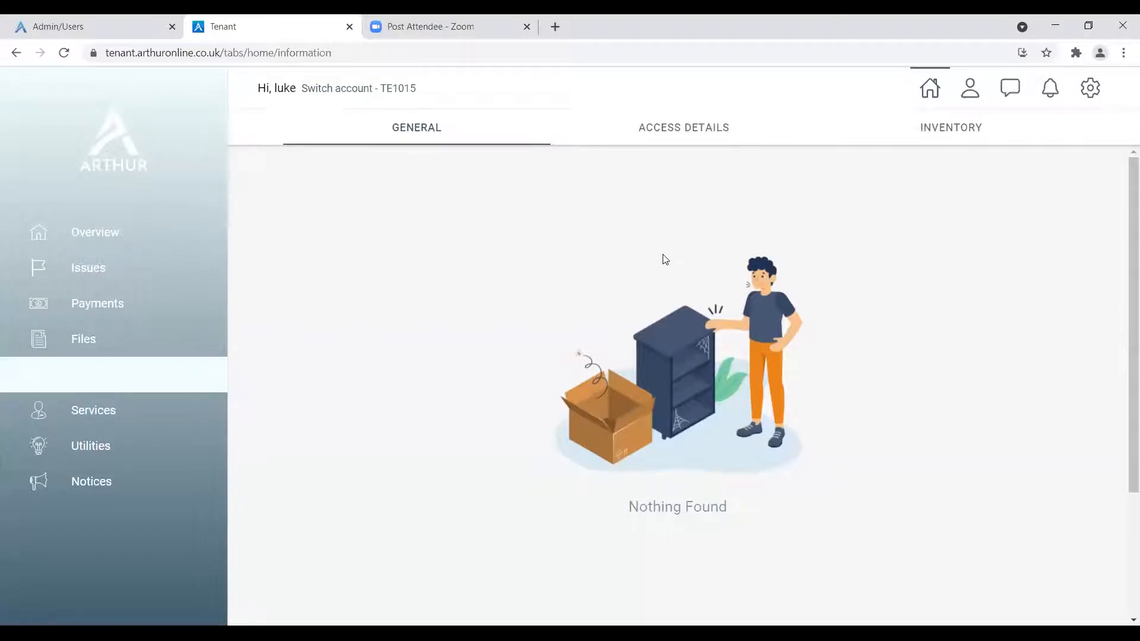
click(659, 139)
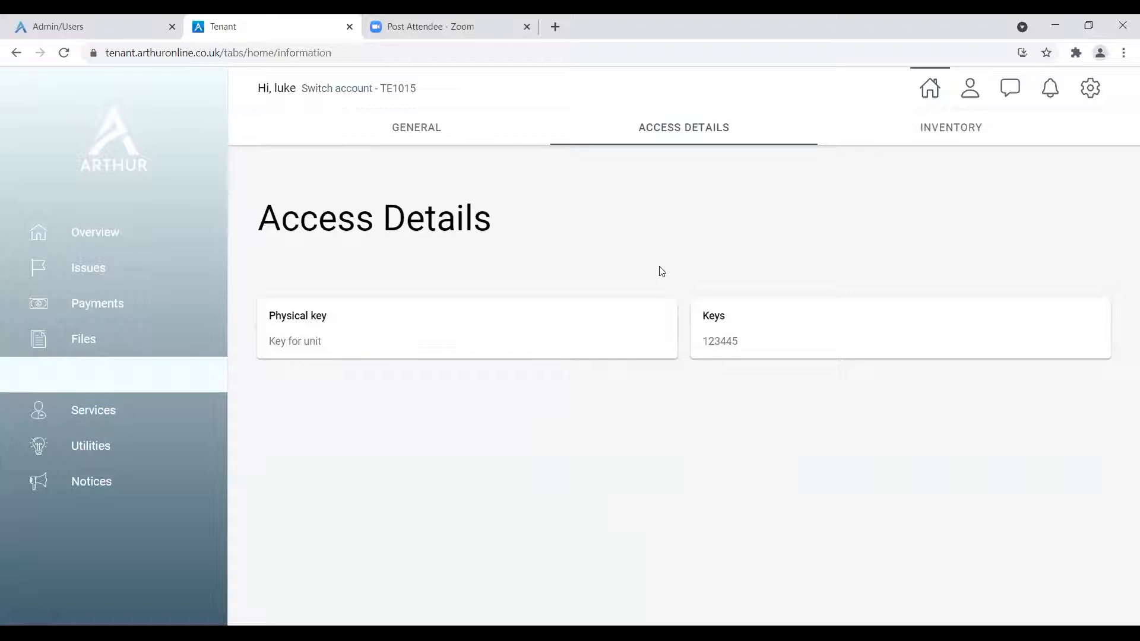
click(902, 141)
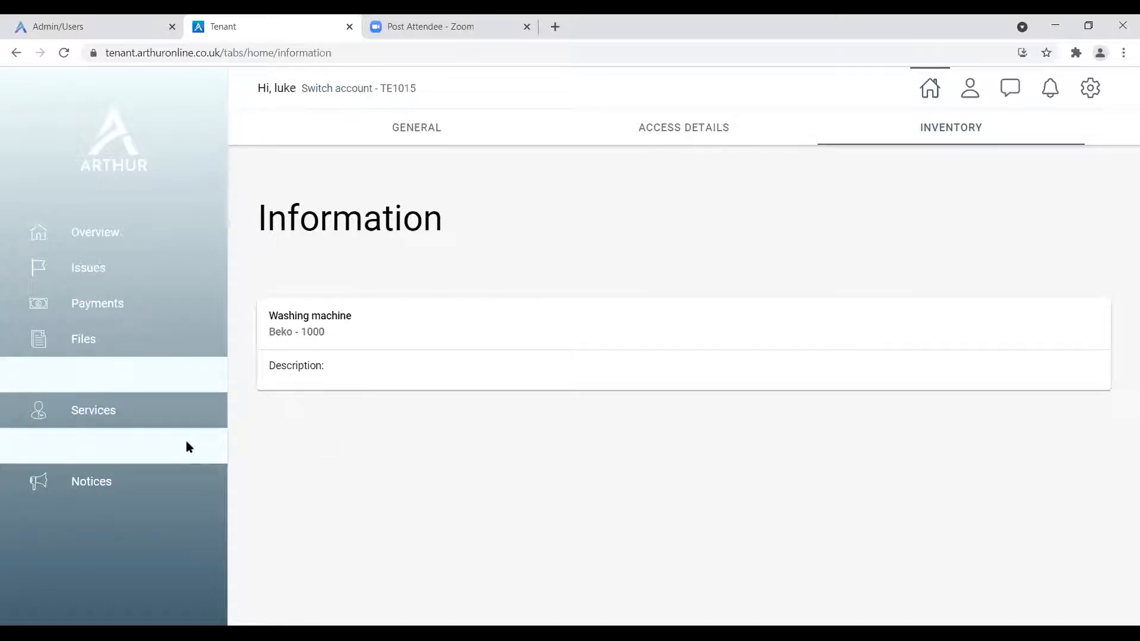
View the residential services page and open all readings for the gas meter under Utilities.
click(137, 419)
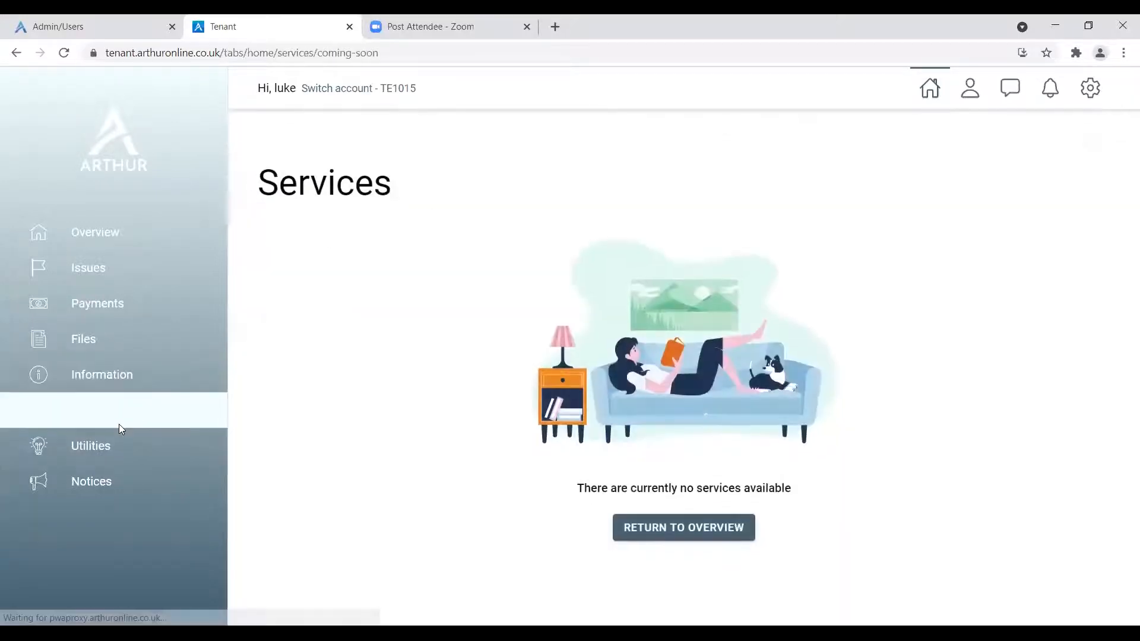
click(141, 455)
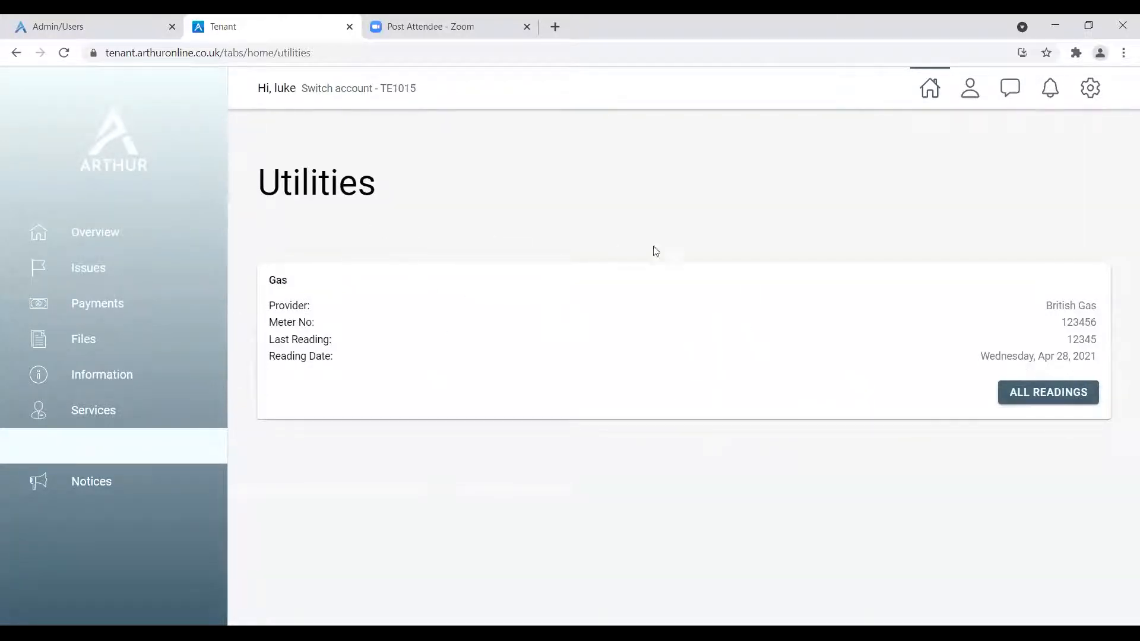
click(1030, 393)
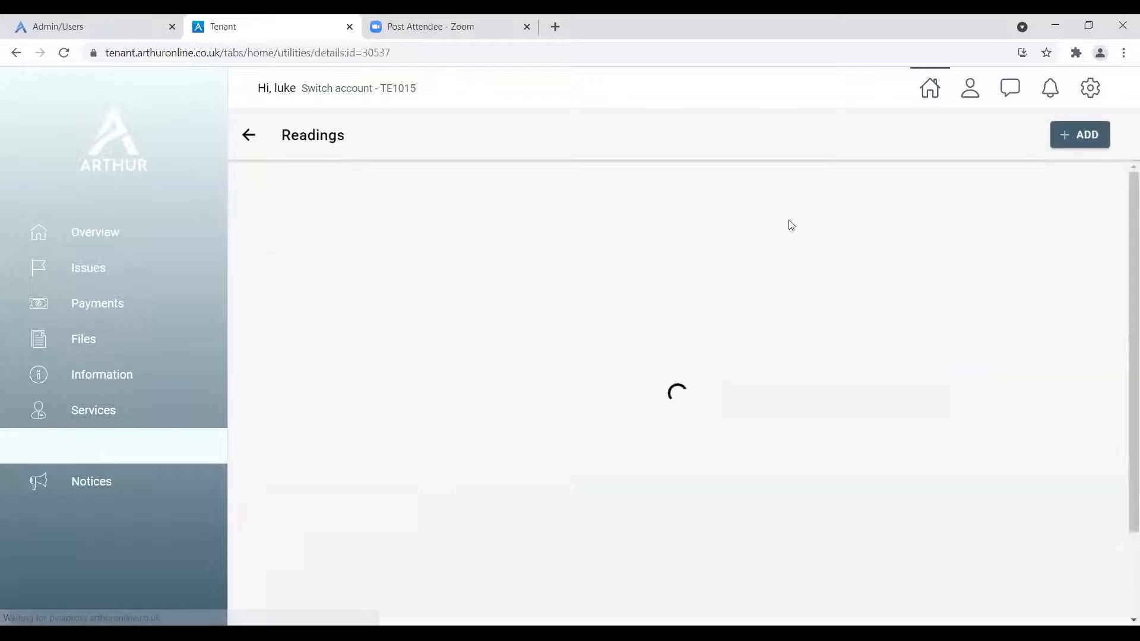
Open the form for adding a gas reading and look at its reading value and date fields.
click(1079, 135)
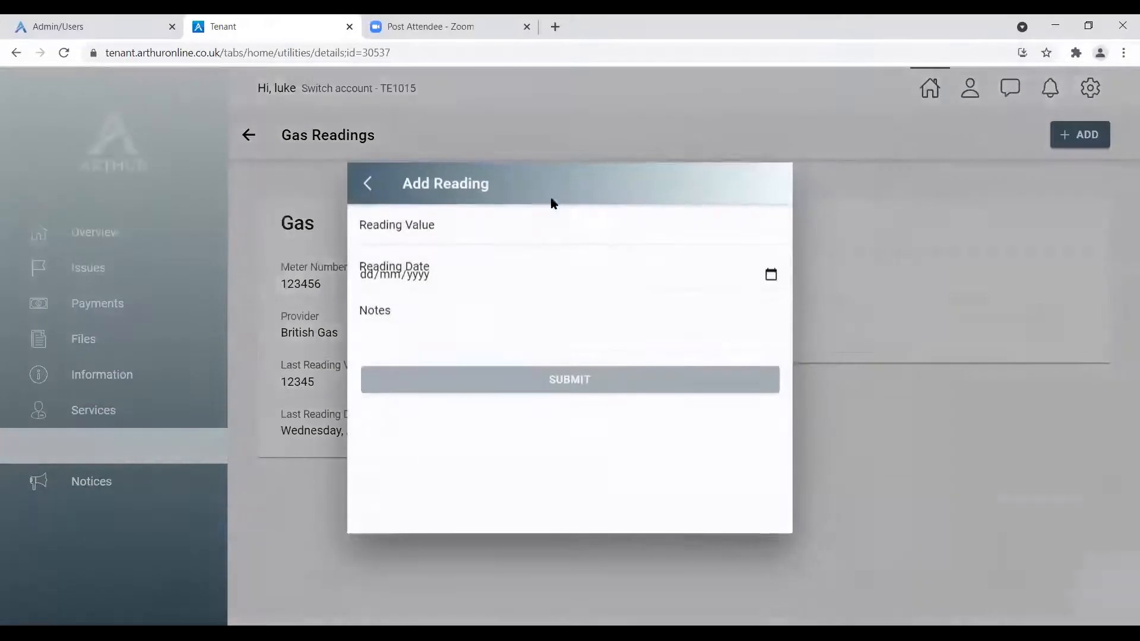
click(534, 226)
click(514, 280)
click(386, 229)
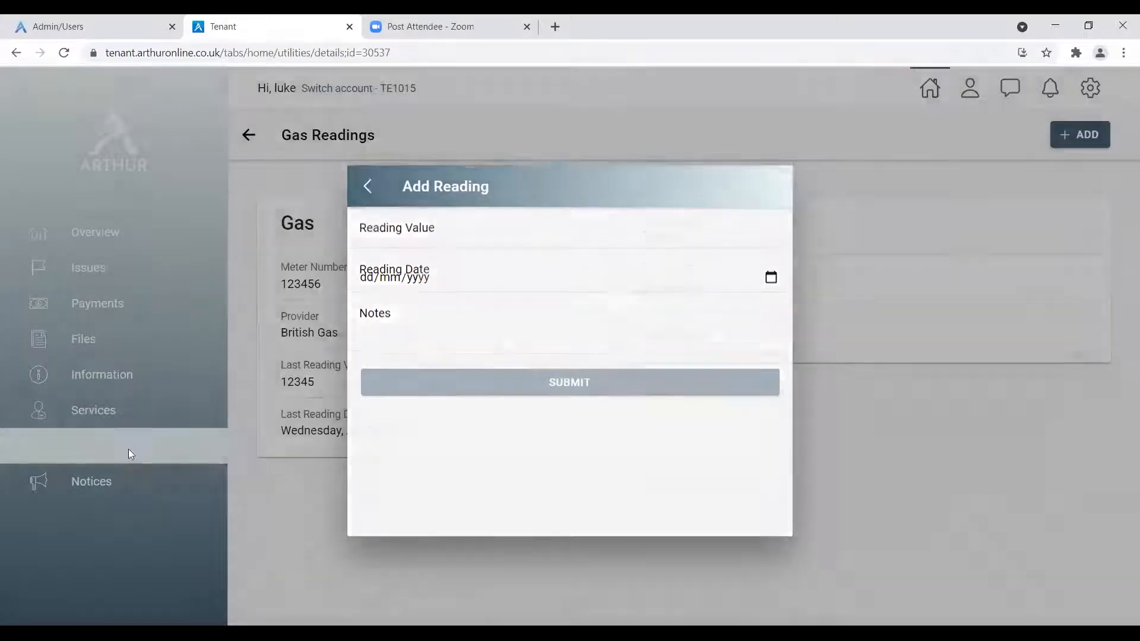
Leave the reading form unsubmitted and check the legal notices page.
click(153, 478)
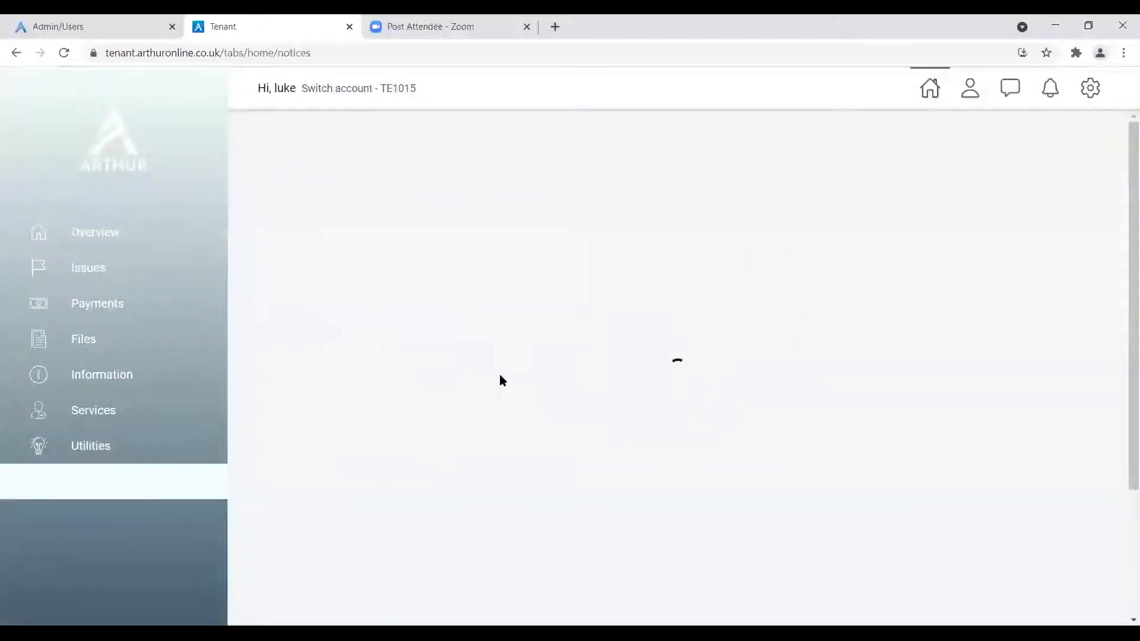
scroll(600, 344, down, 1)
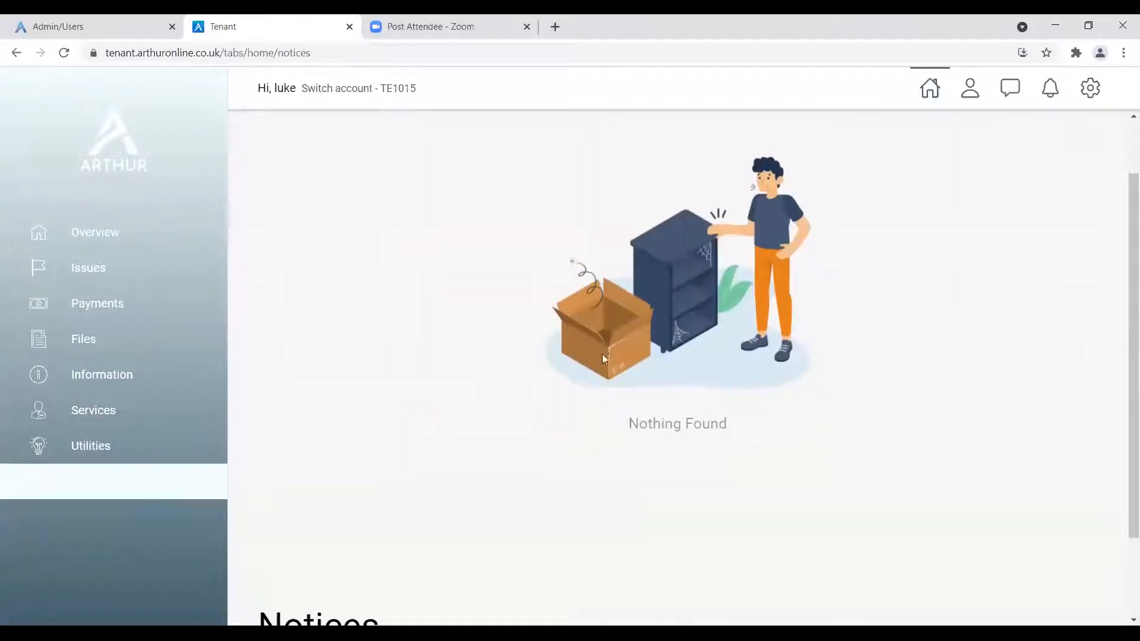
scroll(603, 355, up, 1)
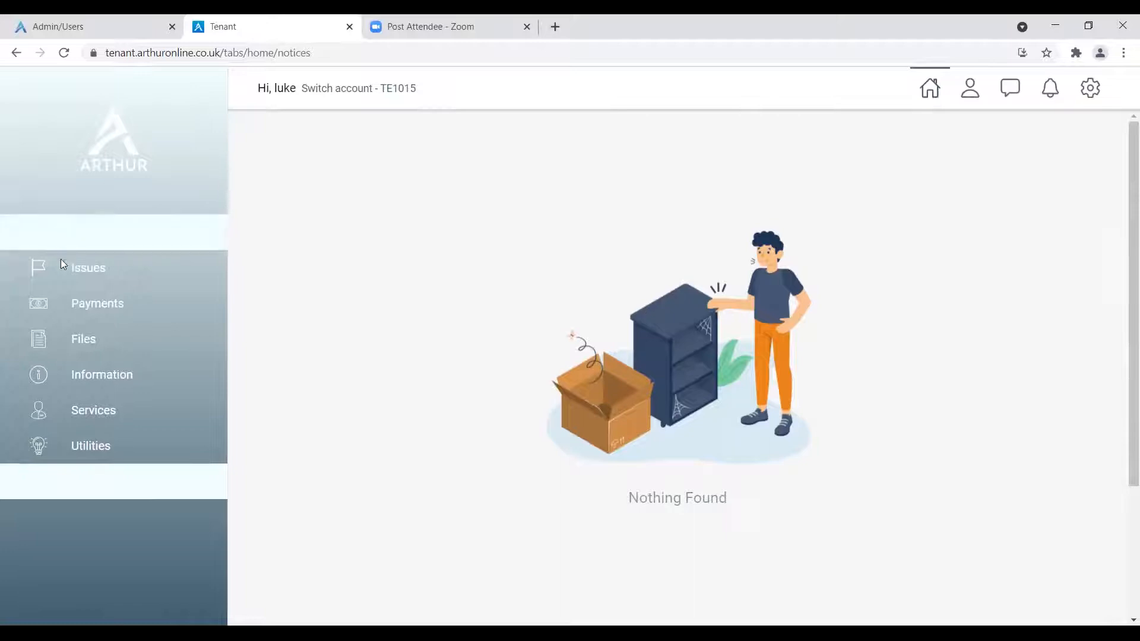
Return to the overview, open the tenancy page, and highlight the manager's work phone number.
click(99, 234)
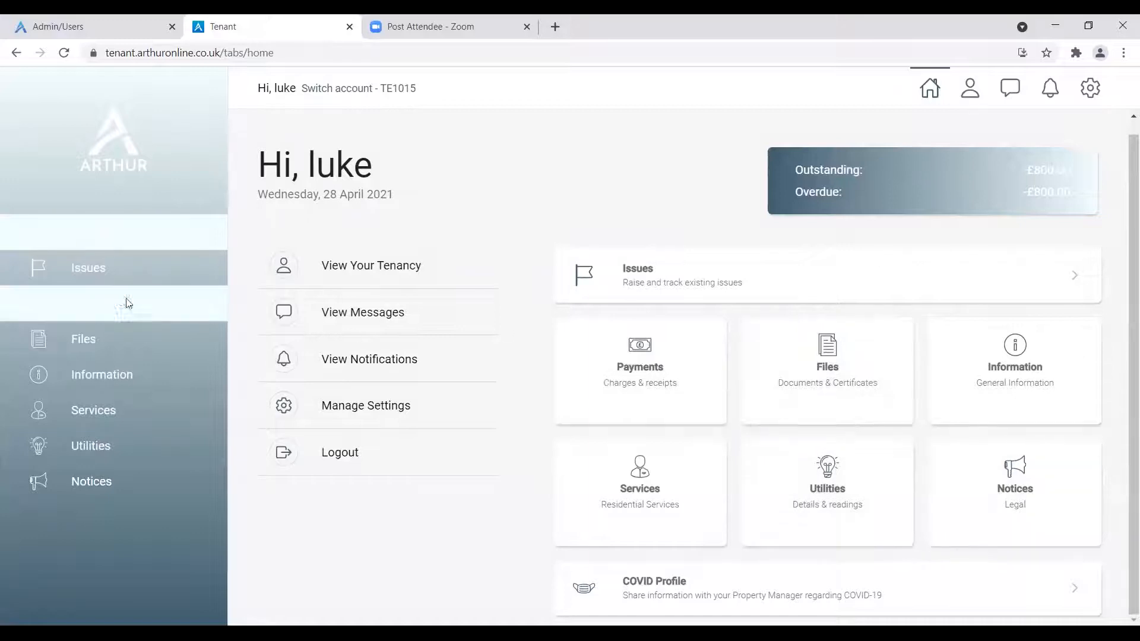
click(378, 266)
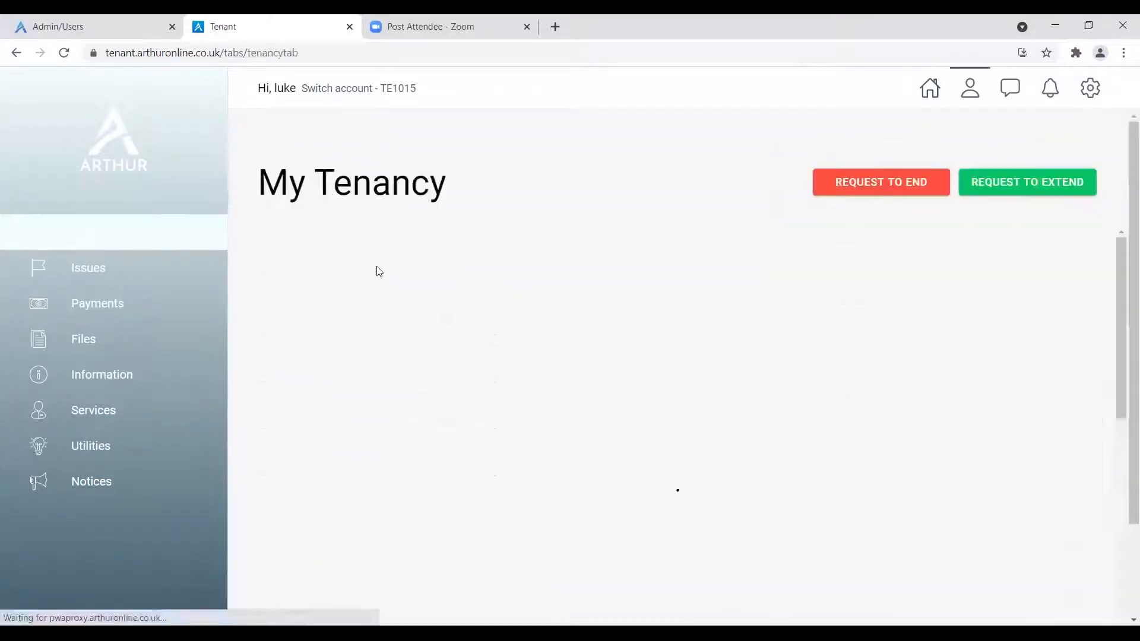
scroll(555, 315, down, 1)
scroll(553, 315, up, 1)
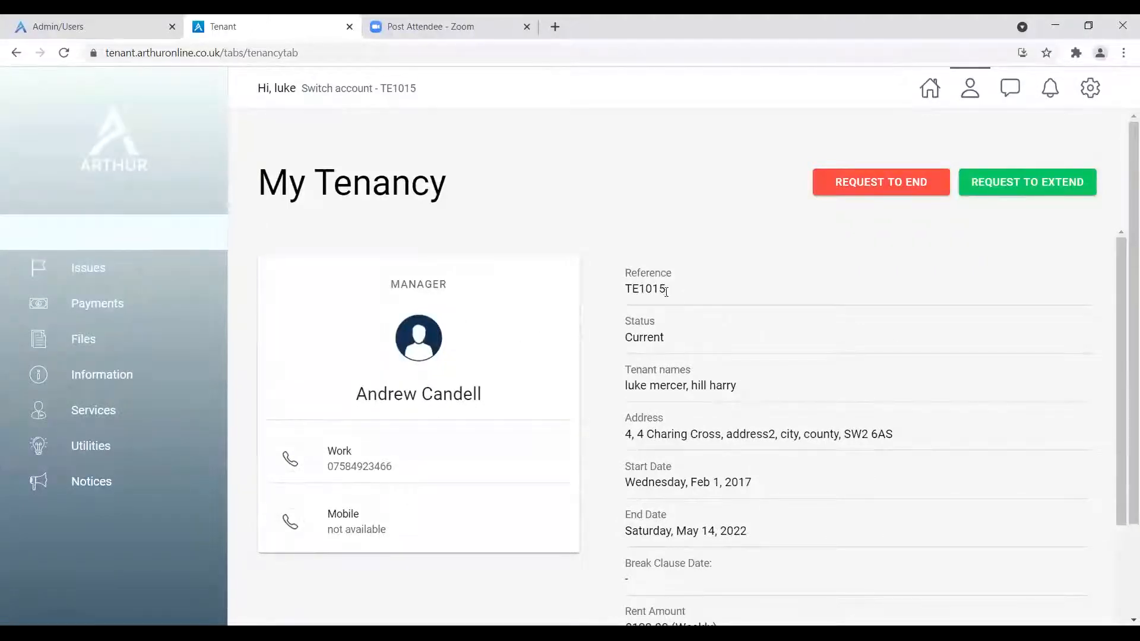
double_click(385, 466)
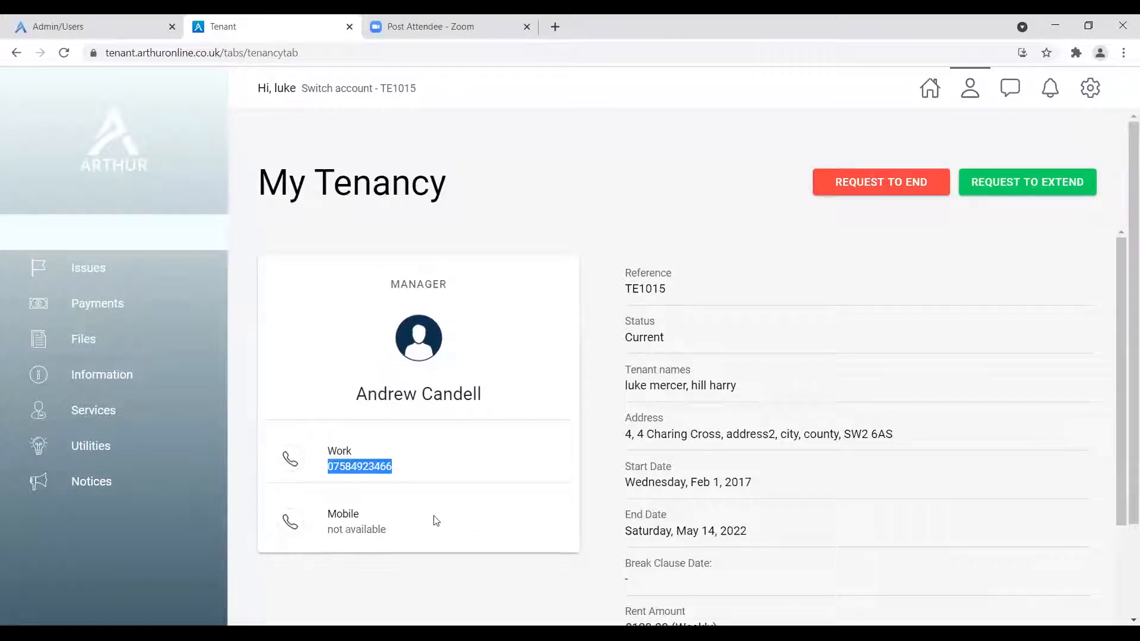
Review the tenancy's details, from the reference and dates down to the rent, deposit and bank payment details.
scroll(473, 383, down, 1)
scroll(596, 374, up, 1)
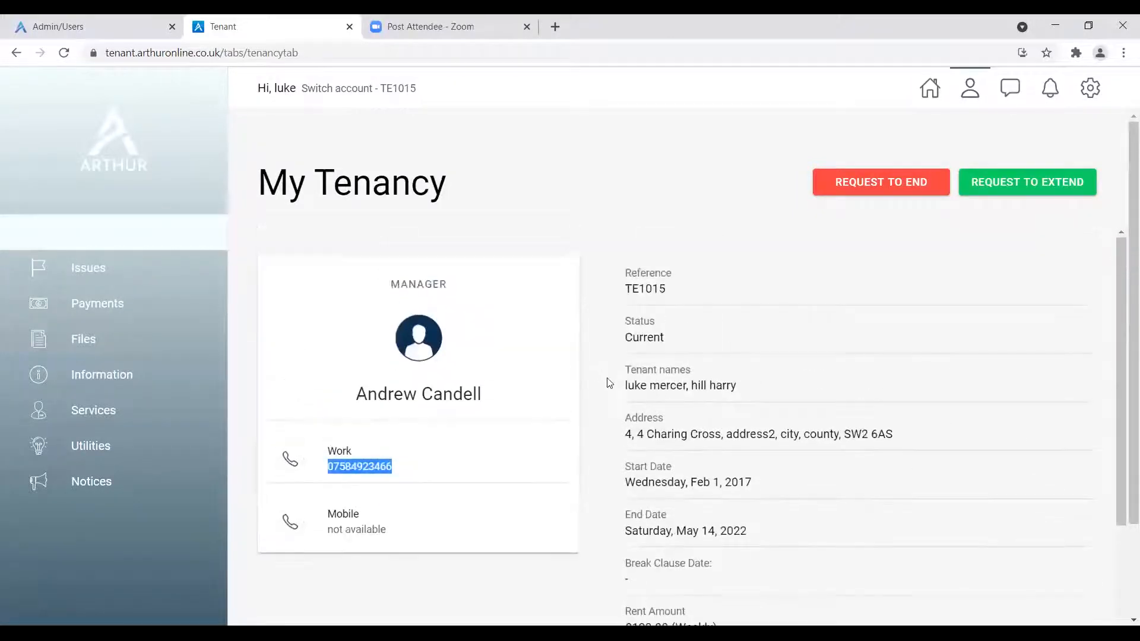
scroll(671, 353, down, 2)
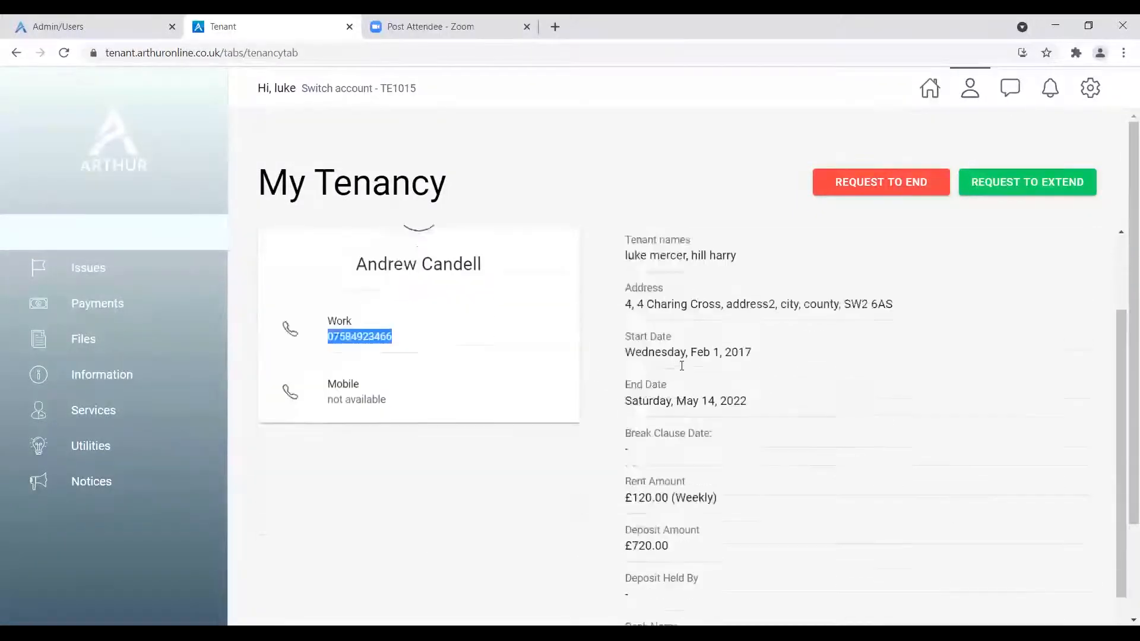
scroll(712, 386, down, 3)
scroll(727, 395, up, 2)
scroll(725, 396, down, 2)
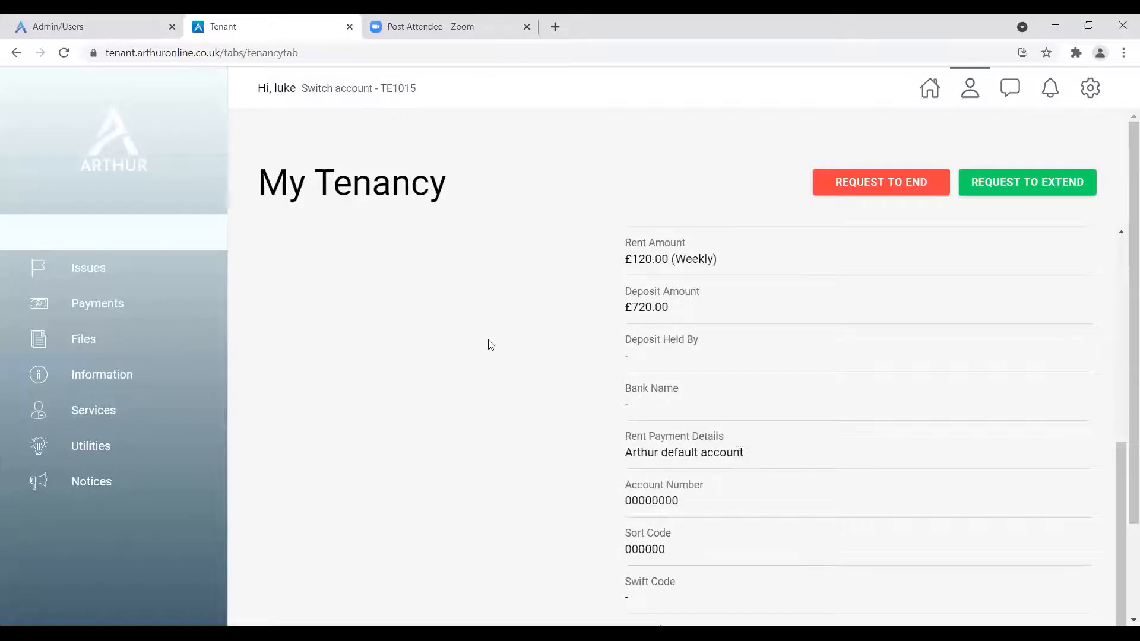
Return to the overview and look through the tenant's messages.
scroll(486, 344, up, 5)
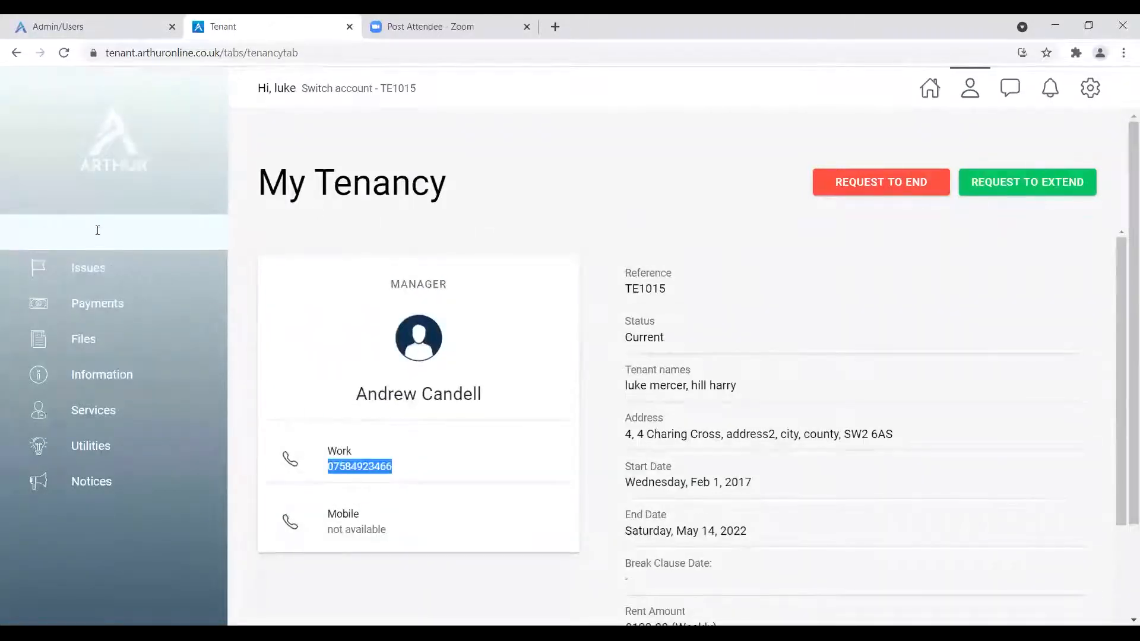
click(97, 230)
click(401, 307)
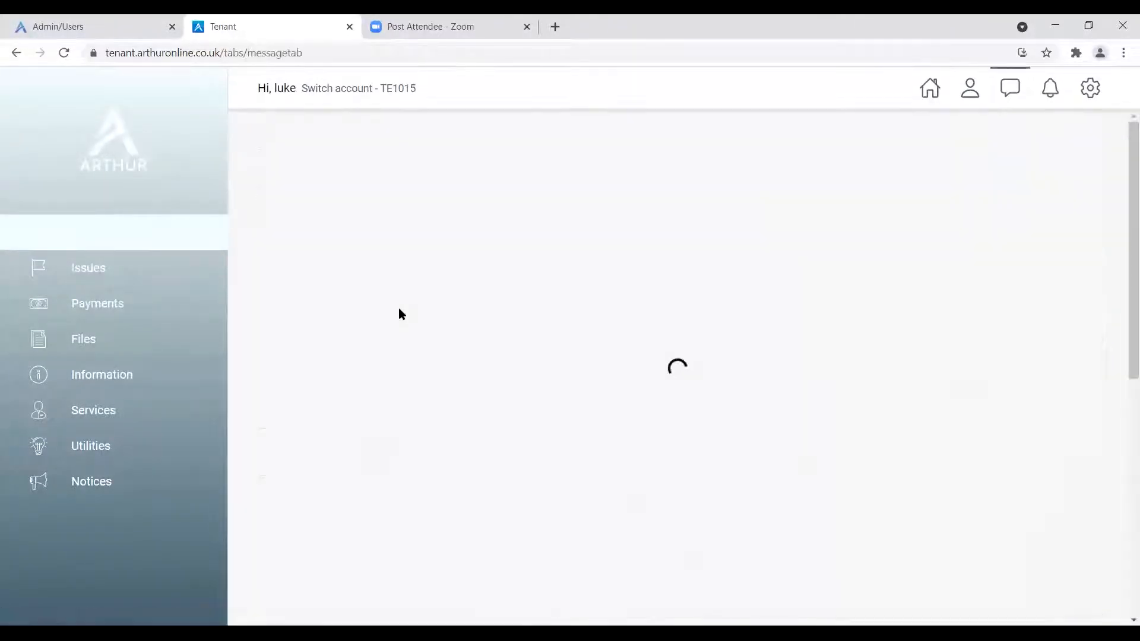
scroll(733, 371, down, 8)
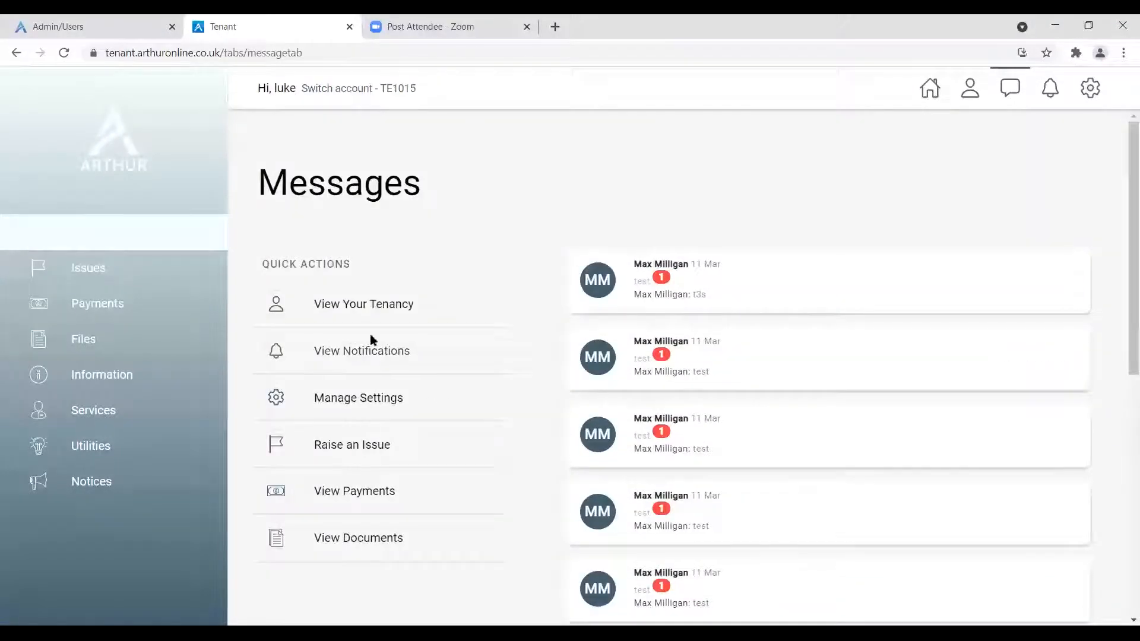
Check the notifications page and look at the options on the settings page.
click(113, 234)
click(347, 361)
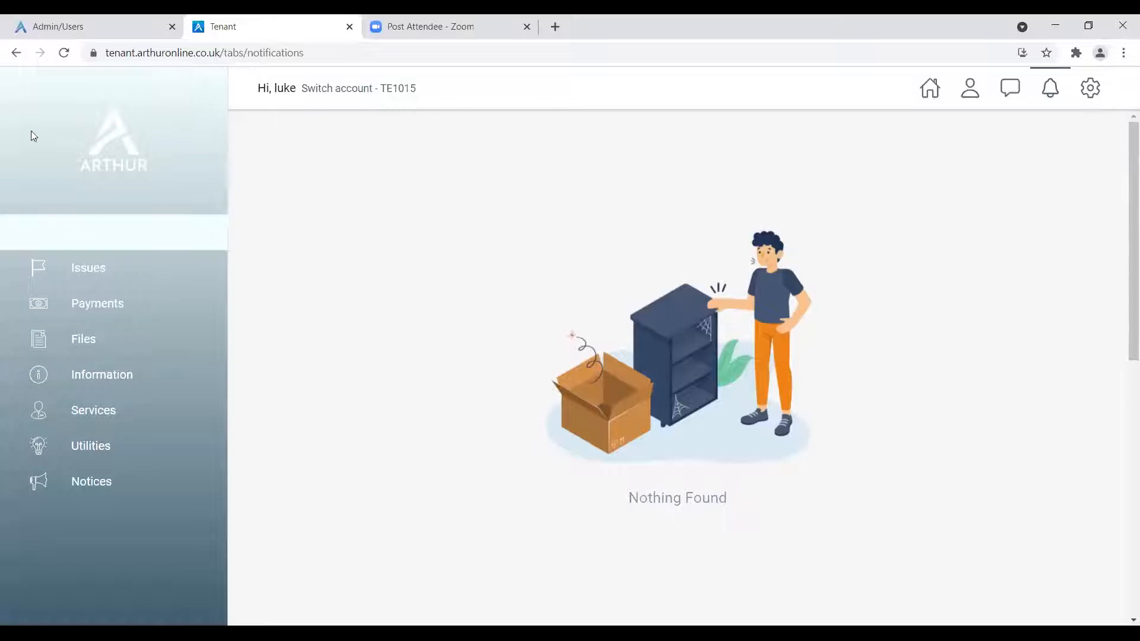
click(97, 232)
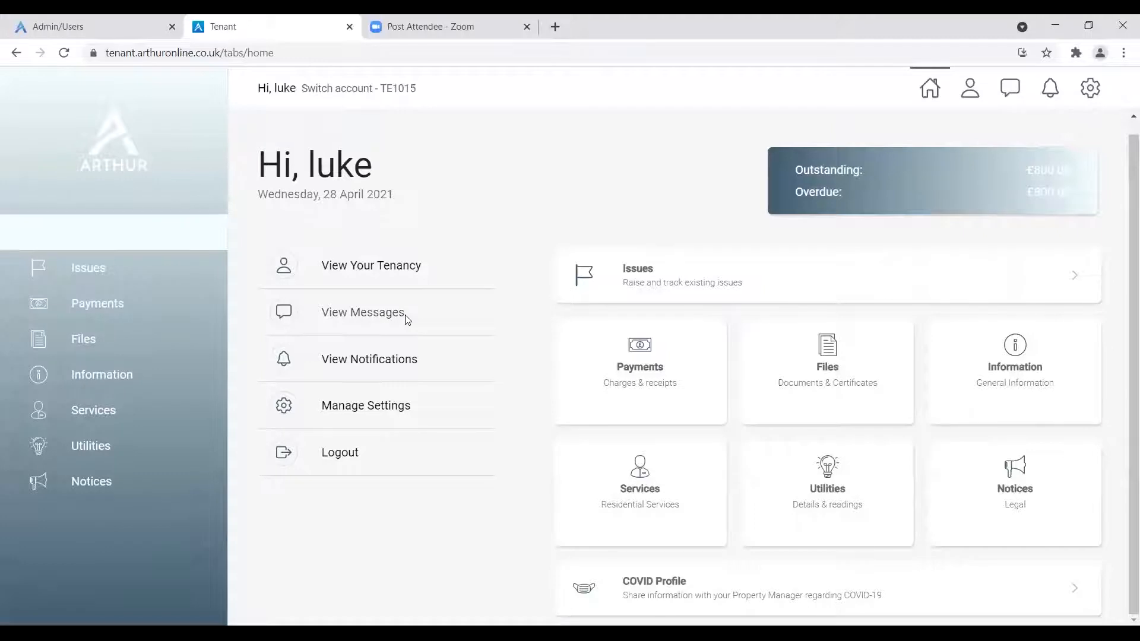
click(349, 418)
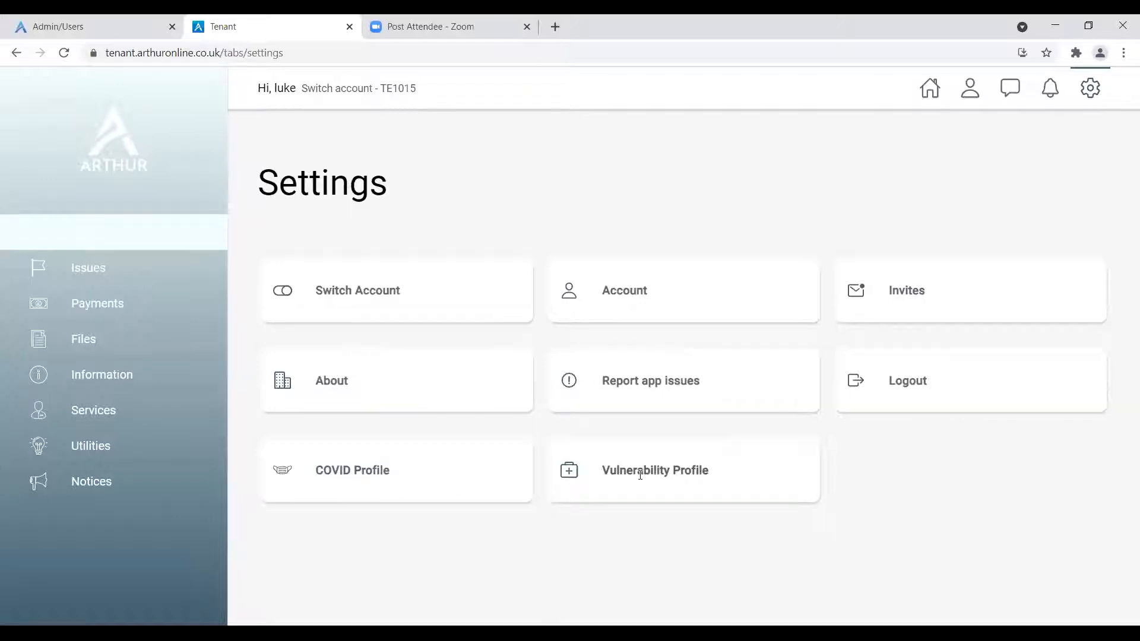
Start raising a new issue from the issues page and choose Miscellaneous as its type.
click(49, 239)
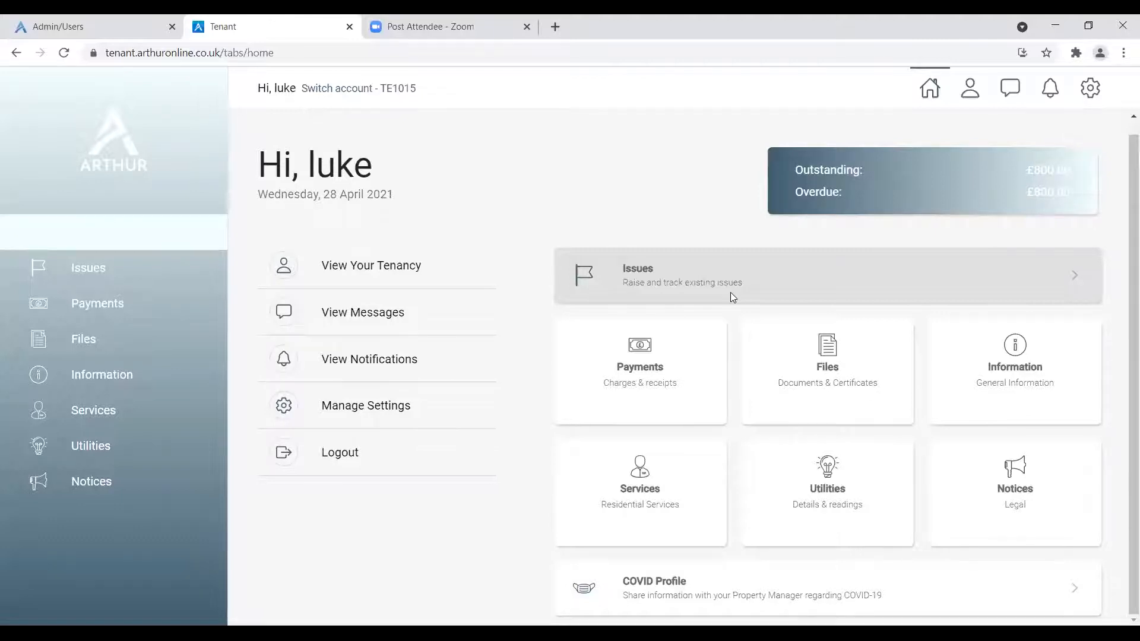
click(731, 295)
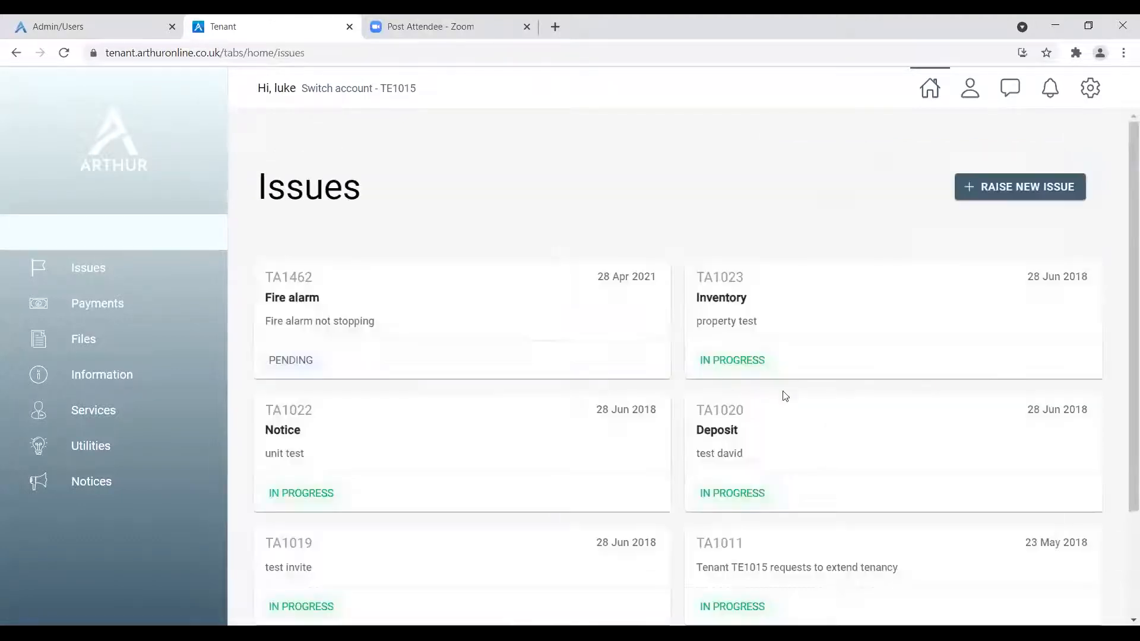
click(1044, 189)
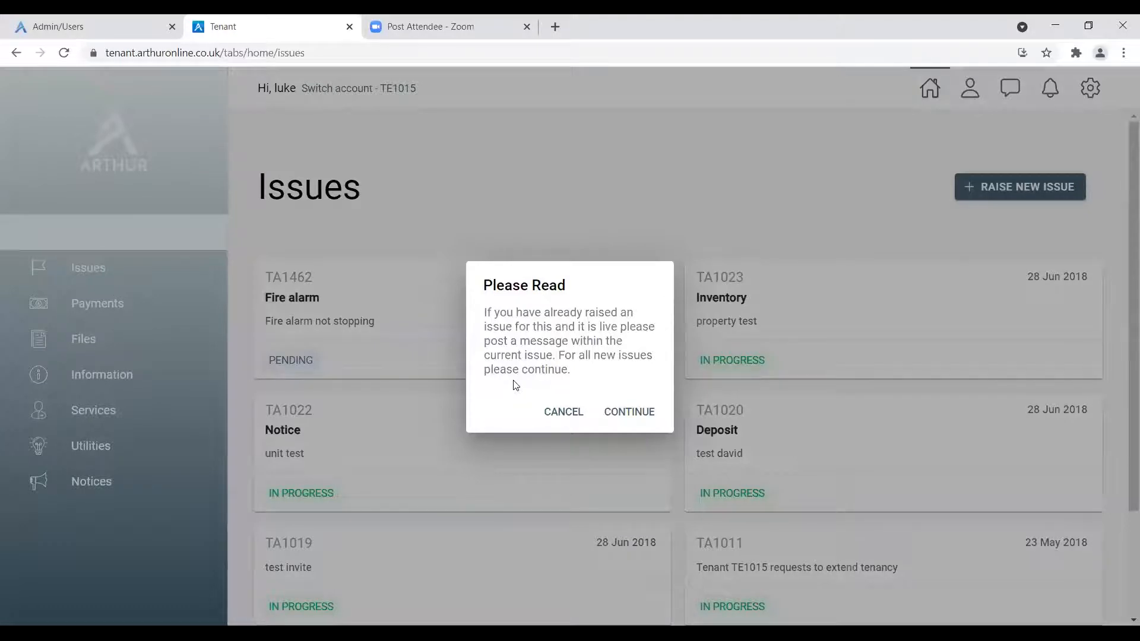
click(621, 411)
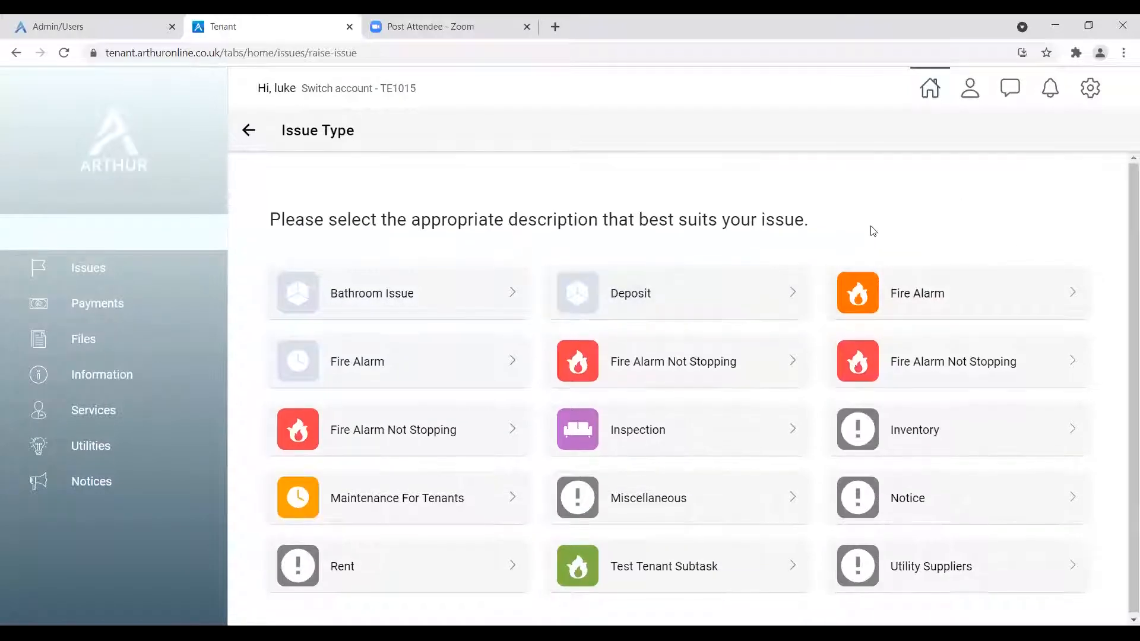
scroll(862, 228, down, 1)
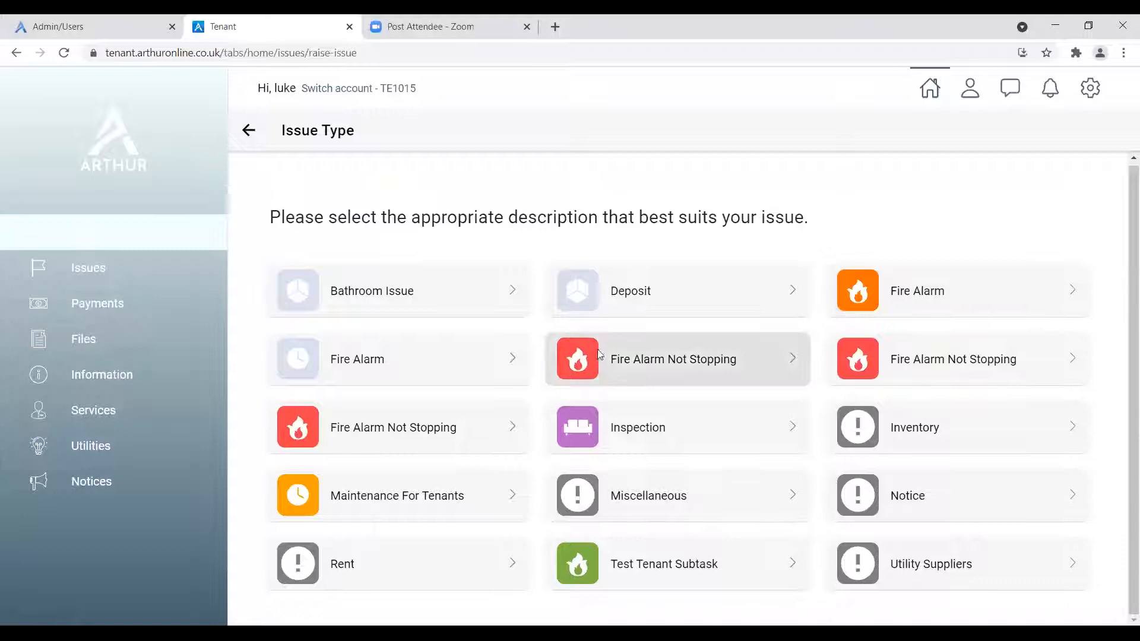
click(666, 505)
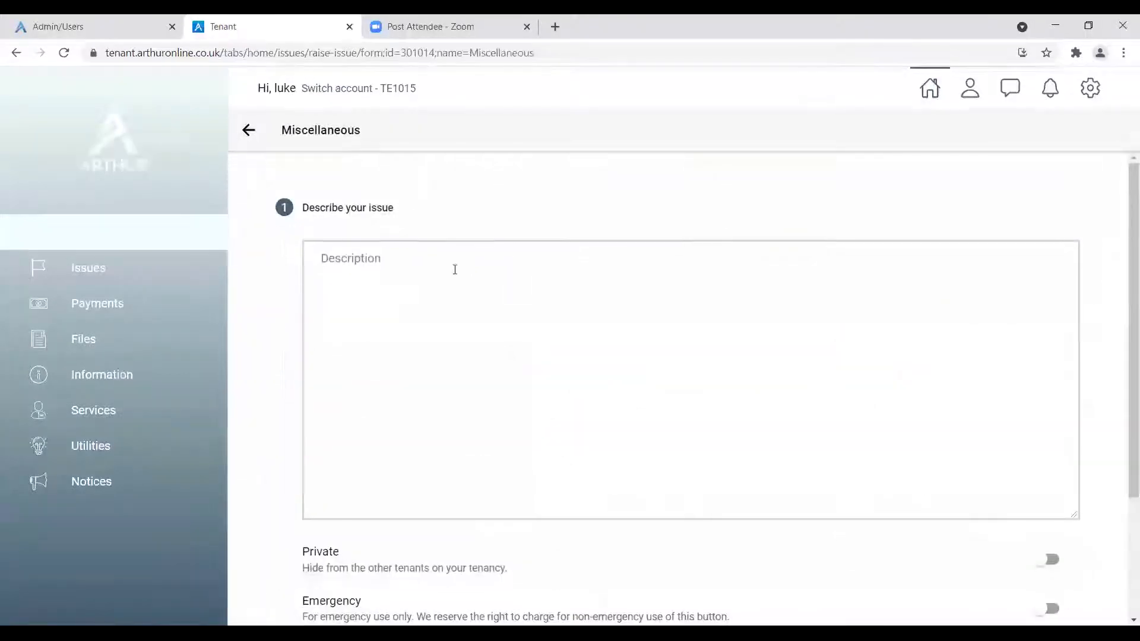
Describe the issue as "There is a substantial leak in our bathroom".
text(Thre)
key(BackSpace)
key(BackSpace)
text(ere is a )
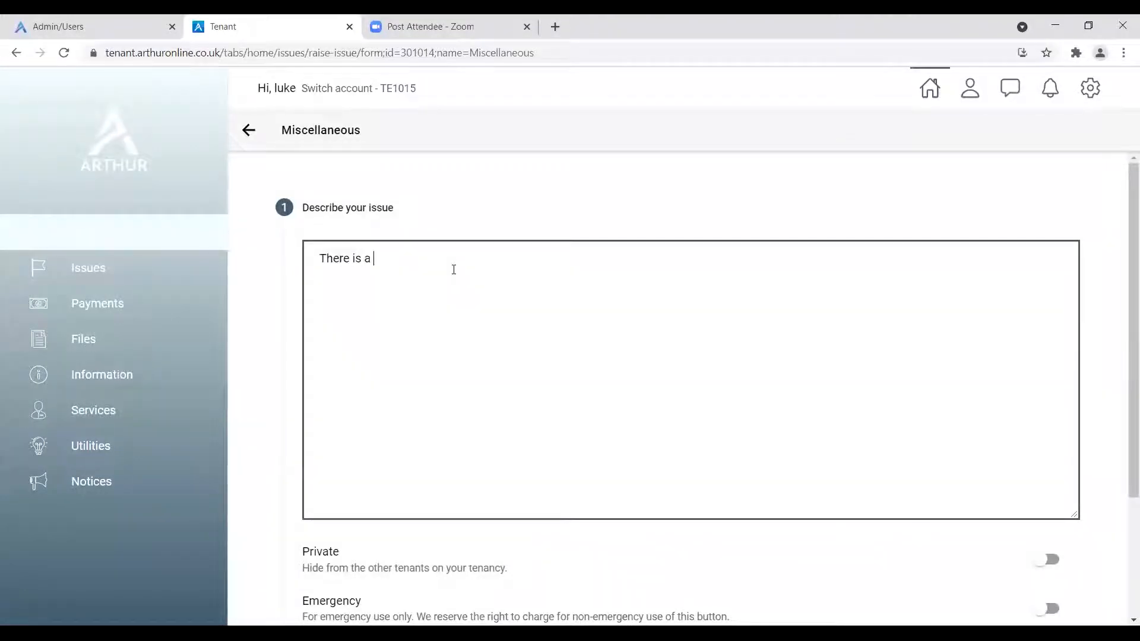
text(substantial leak in our bathroom)
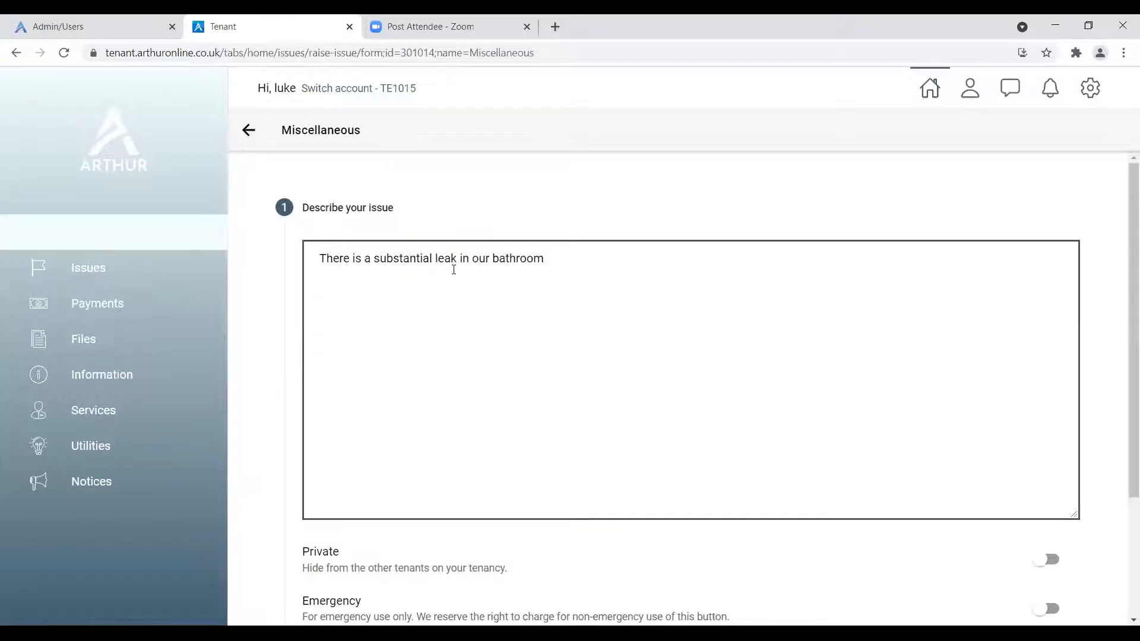
Mark the bathroom leak issue as private and as an emergency.
scroll(555, 427, down, 3)
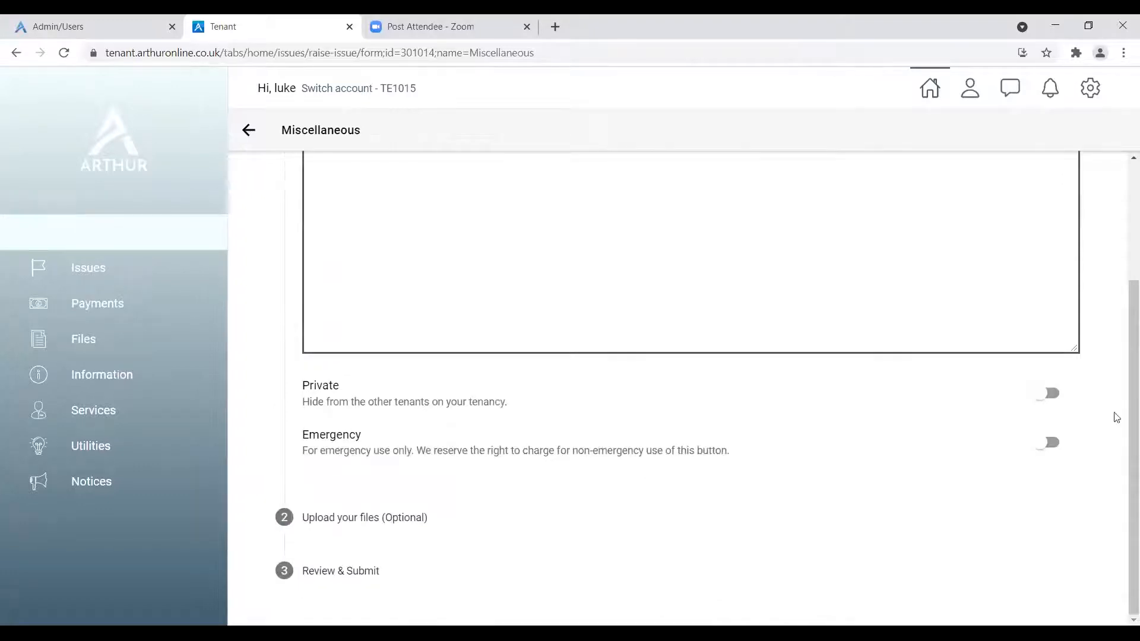
click(1037, 399)
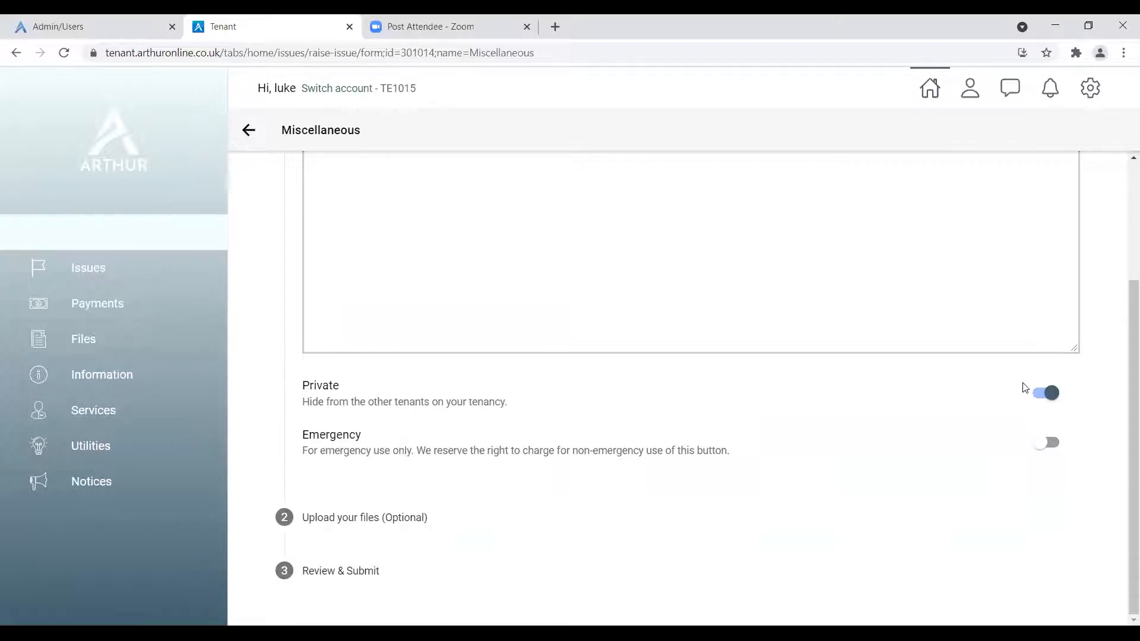
click(1046, 395)
click(1046, 395)
scroll(657, 367, up, 3)
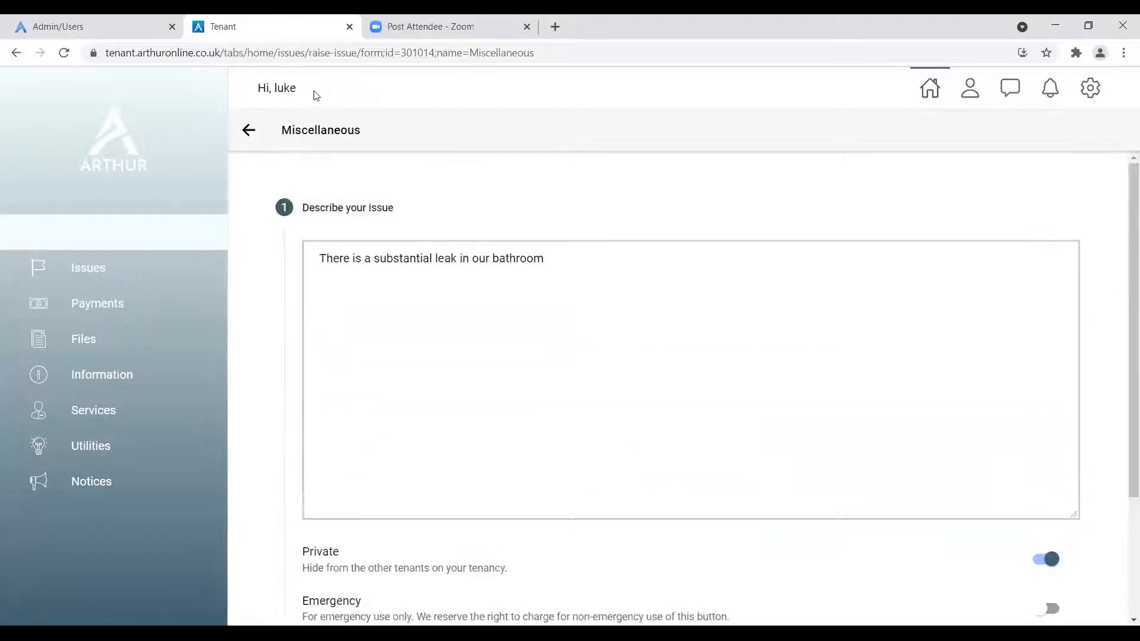
scroll(626, 323, down, 3)
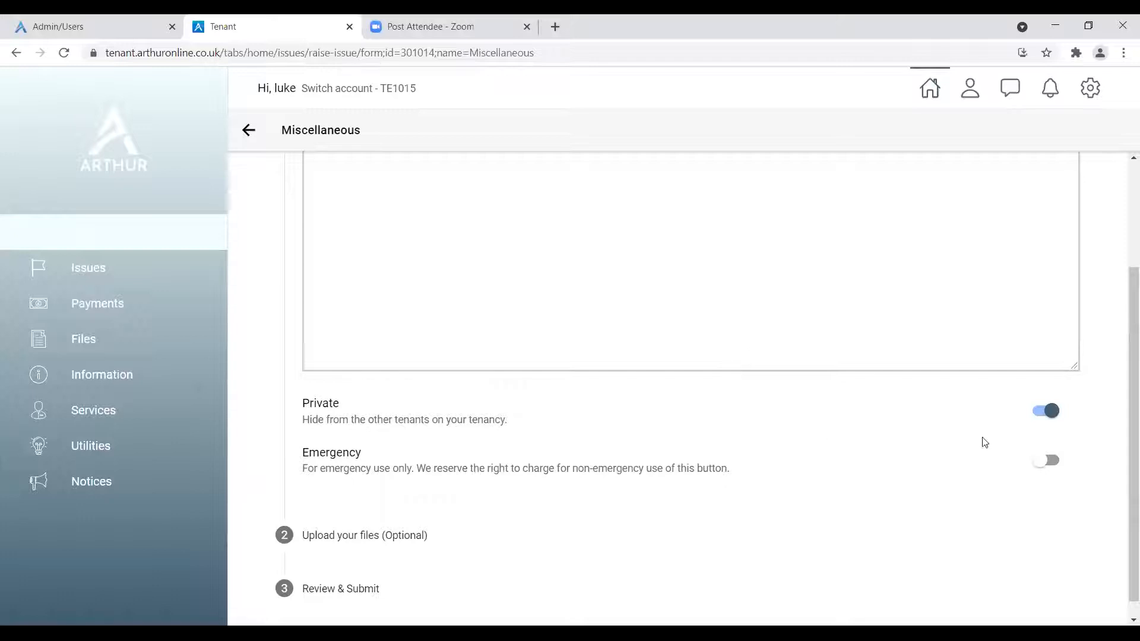
click(1046, 461)
scroll(840, 386, up, 3)
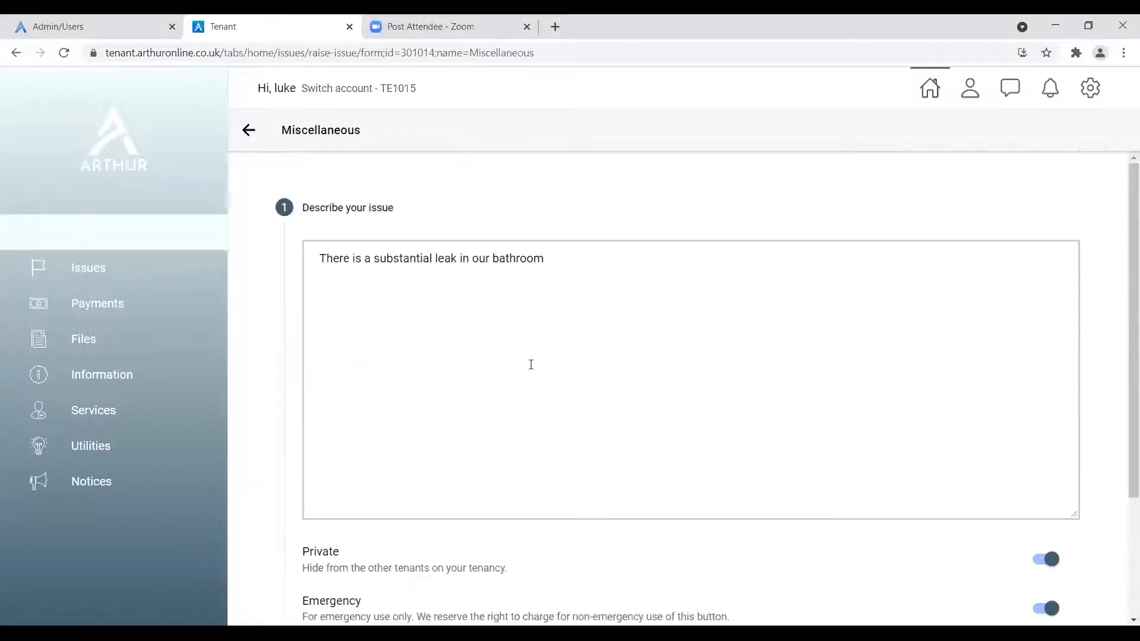
scroll(598, 315, down, 3)
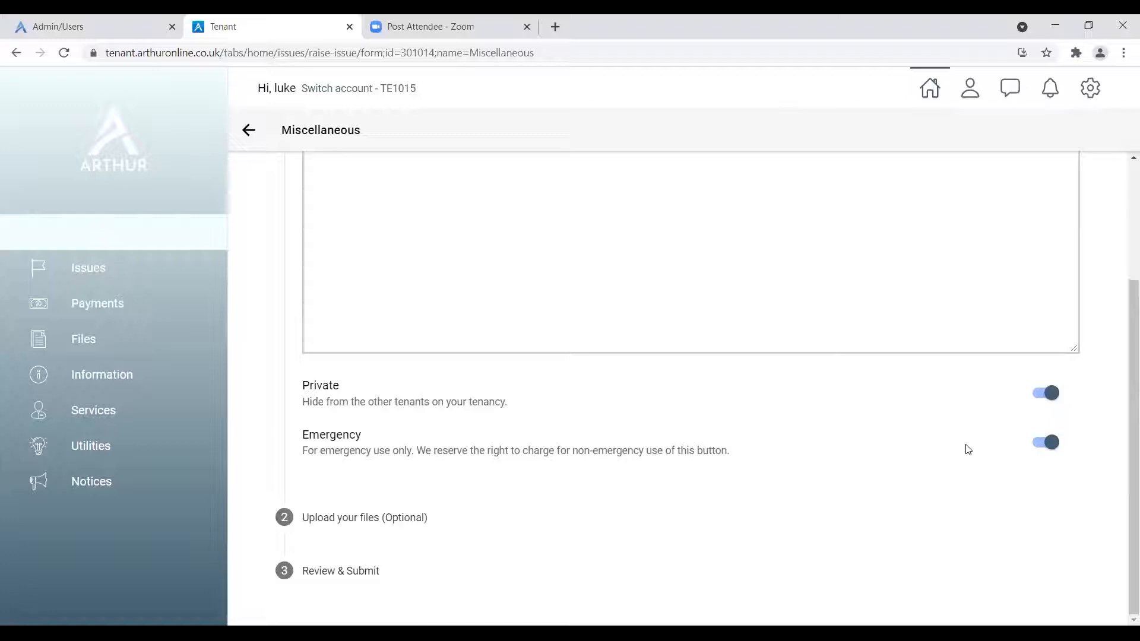
Attach the JCP_Service photo to the issue with the image name Leak and check the submission summary.
click(372, 519)
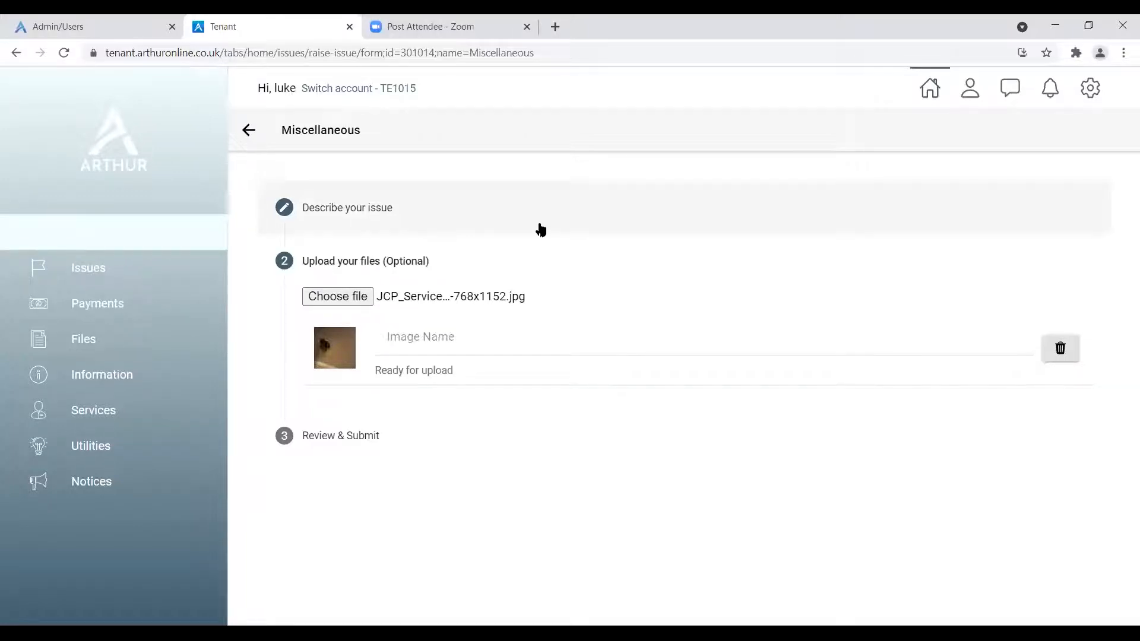
click(500, 336)
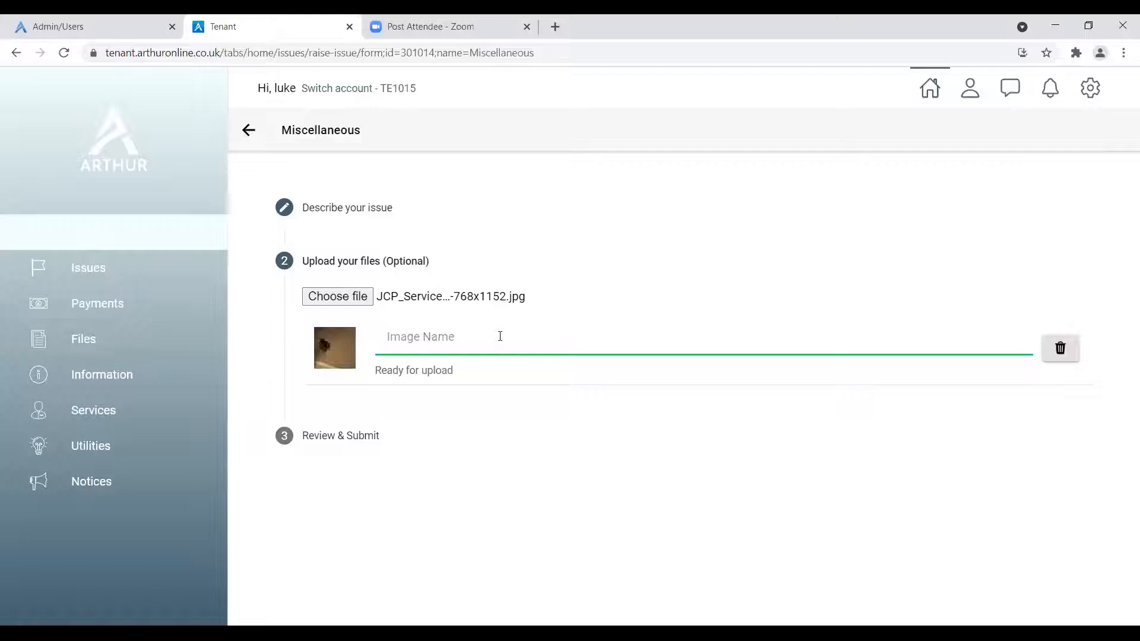
text(Leak)
click(354, 420)
drag(543, 380, 456, 379)
click(737, 271)
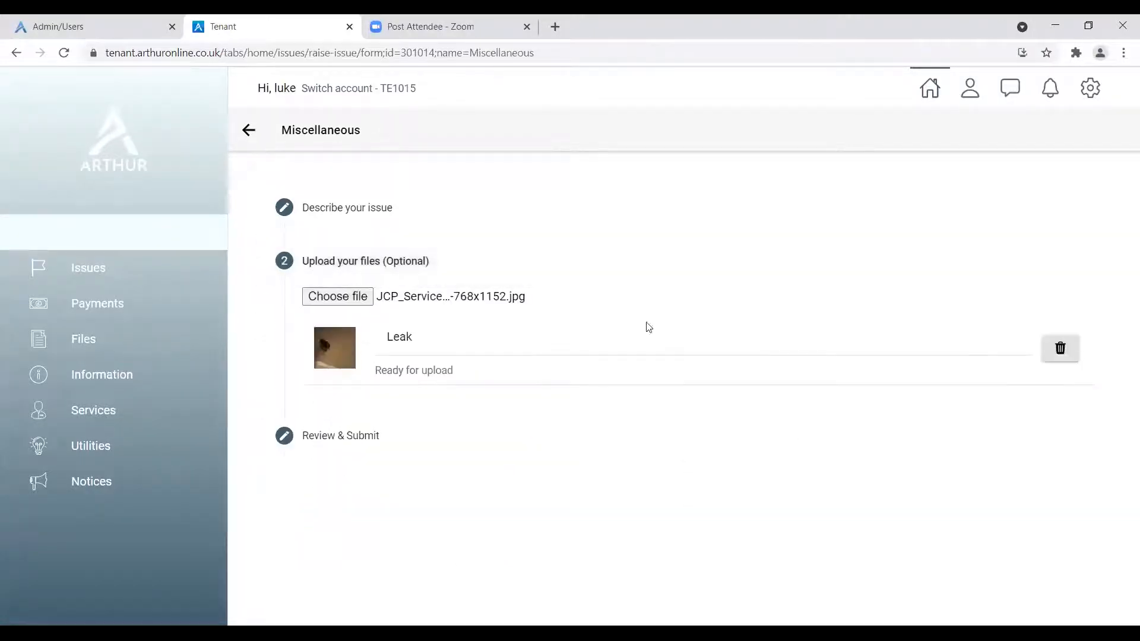
Make the issue visible to the other tenants again and submit it to the property manager.
click(453, 210)
click(1045, 560)
scroll(794, 409, down, 3)
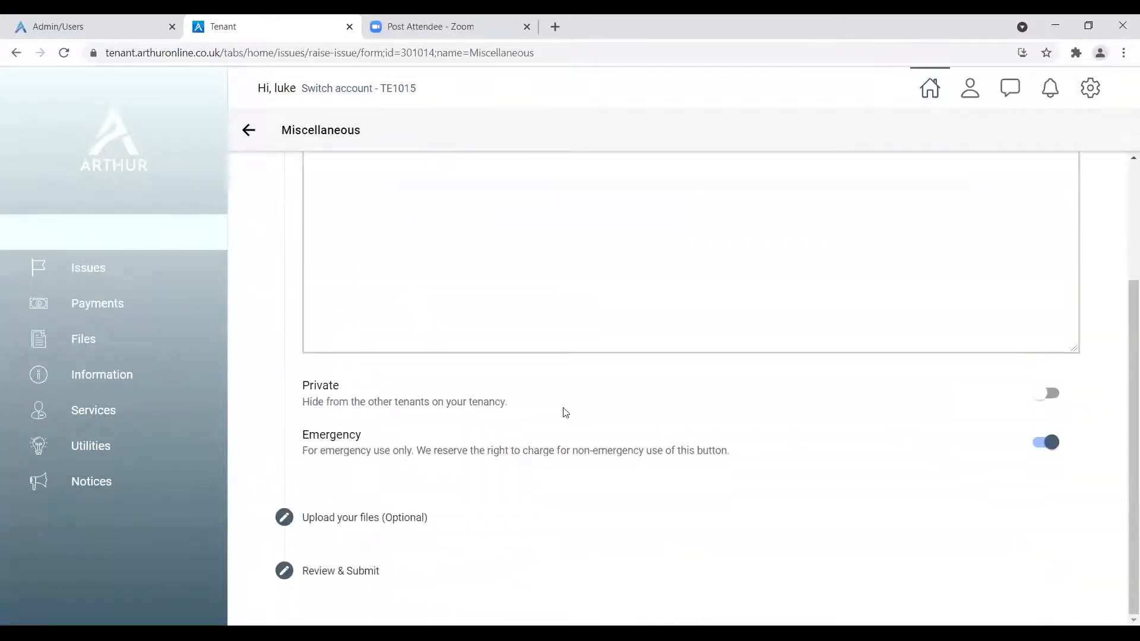
click(415, 586)
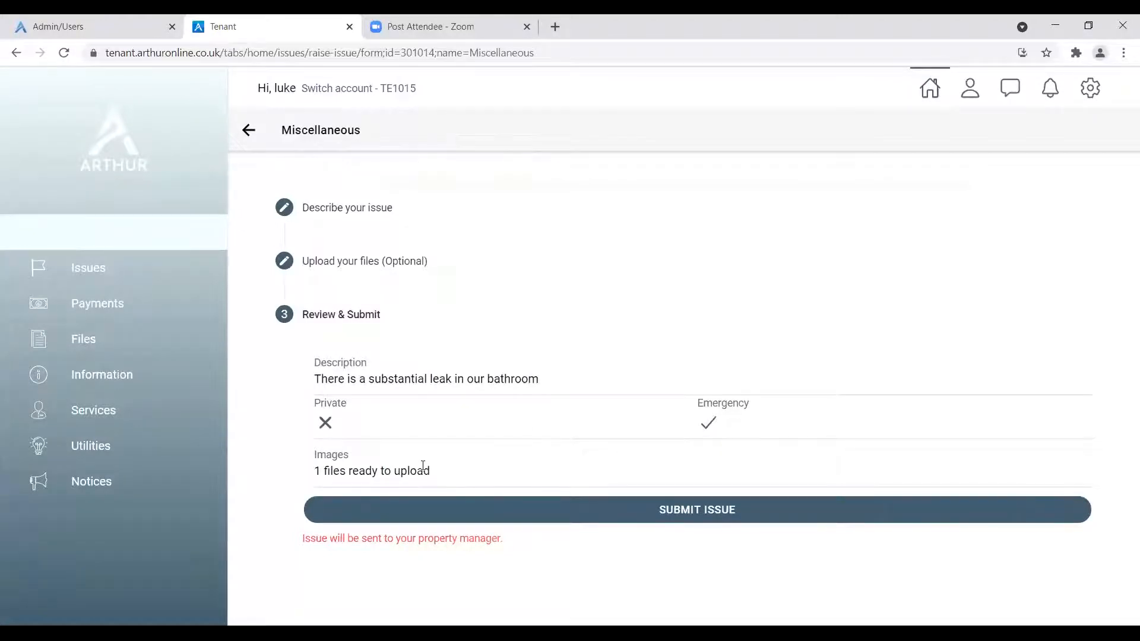
click(668, 521)
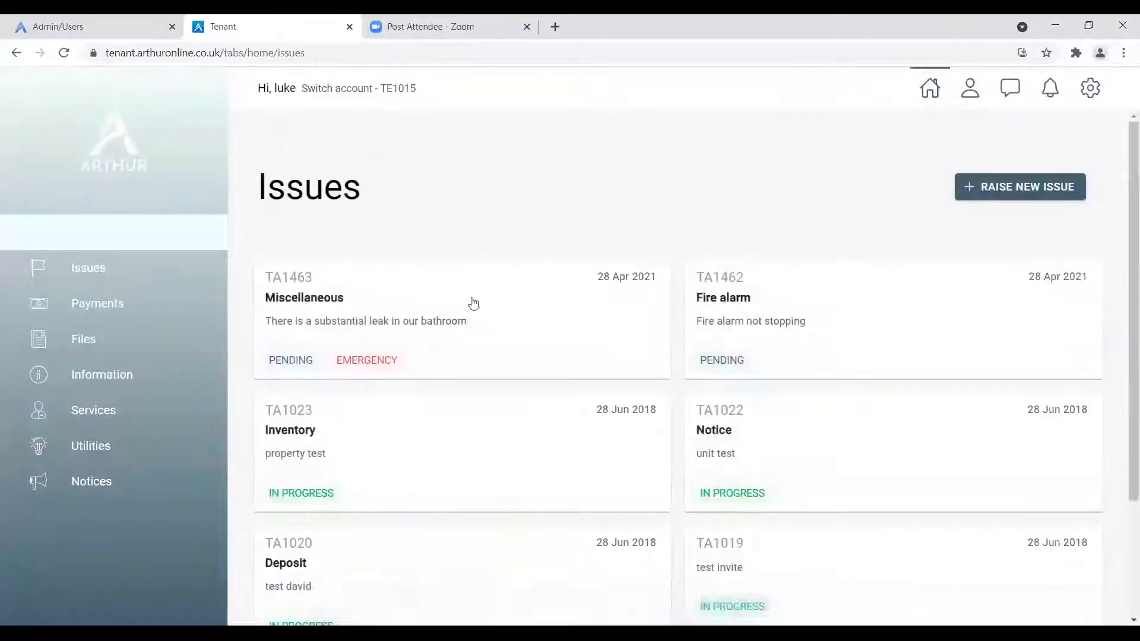
Open the submitted bathroom leak issue and look at the options for adding files, images or messages.
click(465, 339)
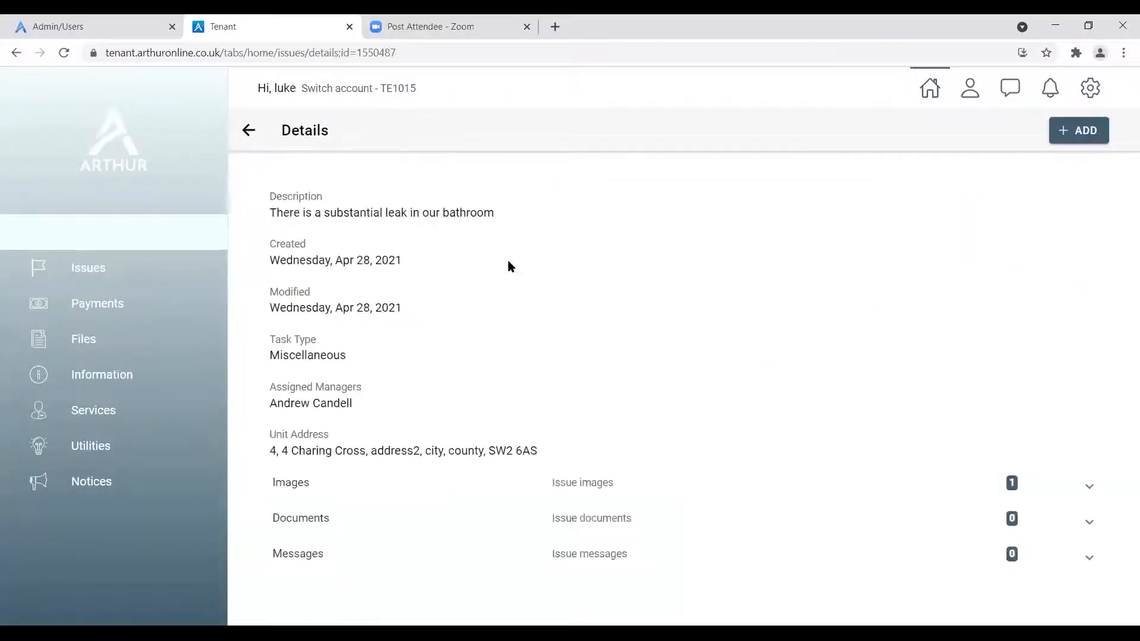
click(1075, 129)
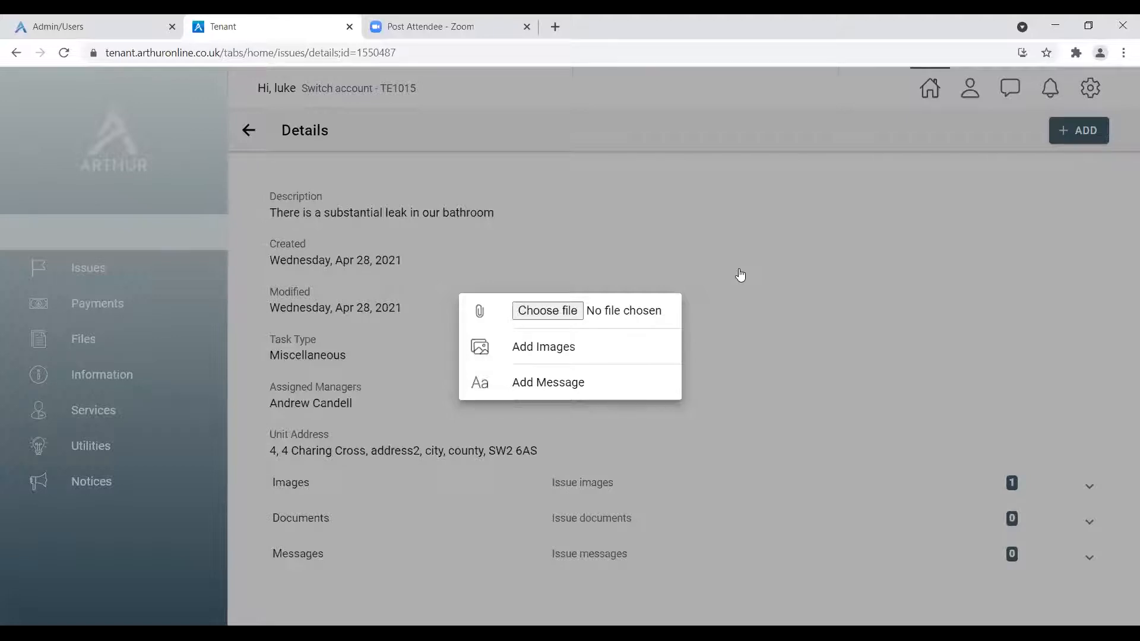
click(738, 273)
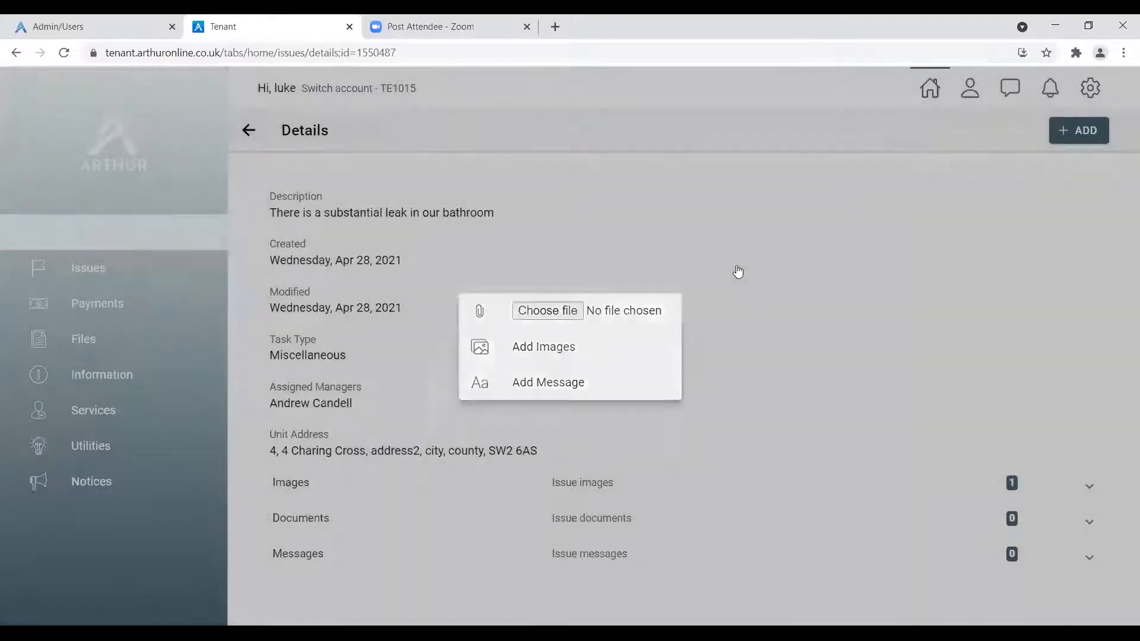
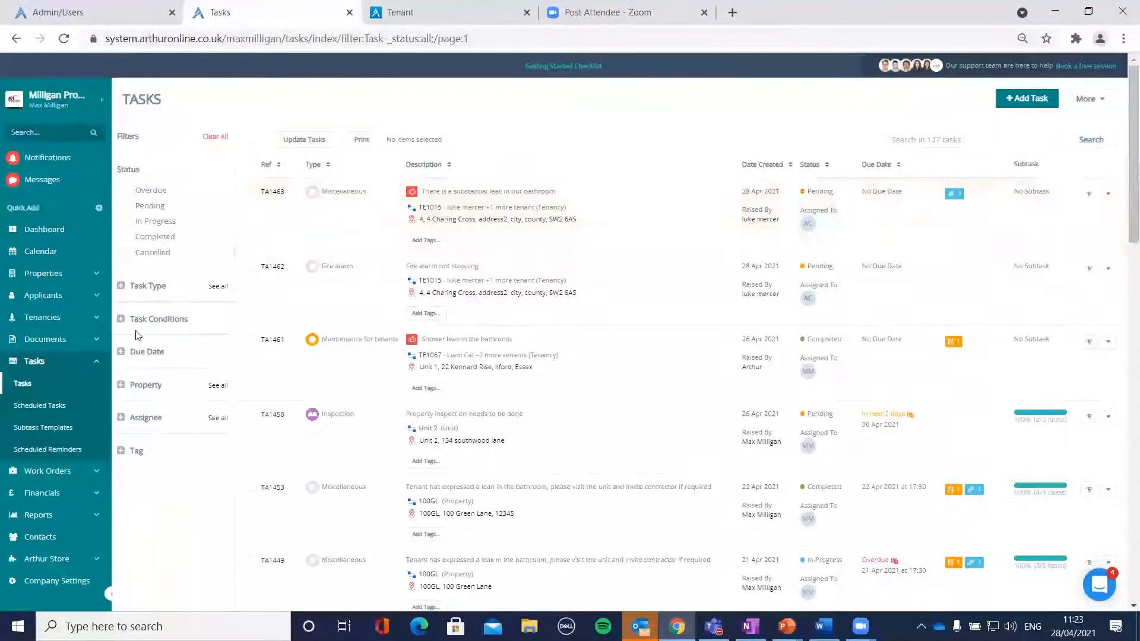
In the property manager's task list, expand the Task Type, Task Conditions and Due Date filters to see their options.
click(156, 288)
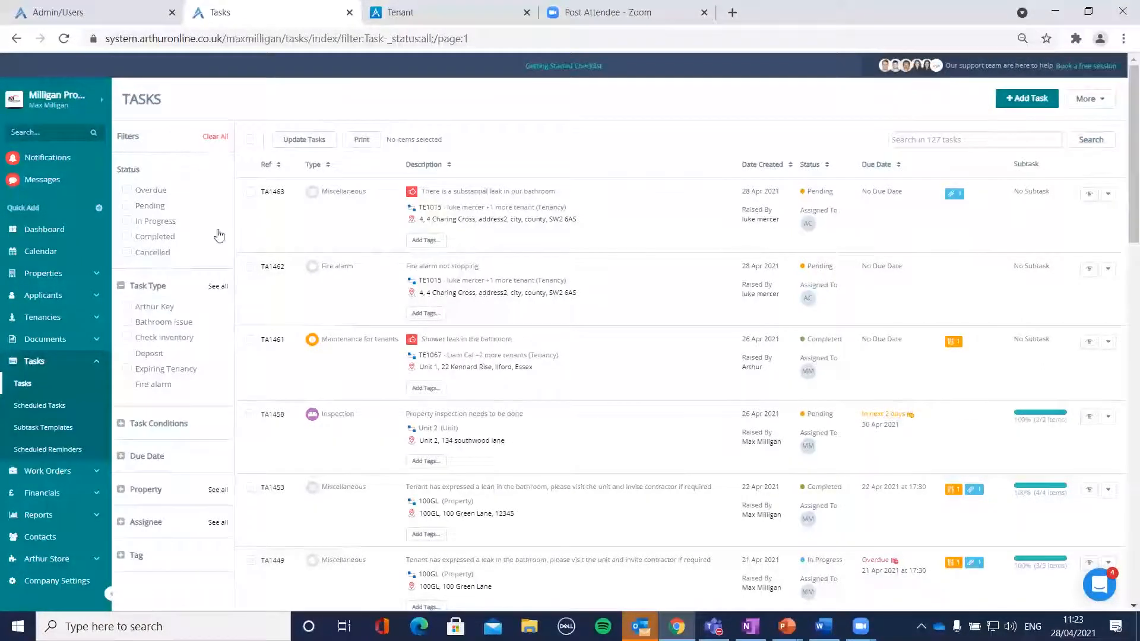
scroll(165, 359, down, 2)
click(178, 351)
scroll(145, 323, down, 3)
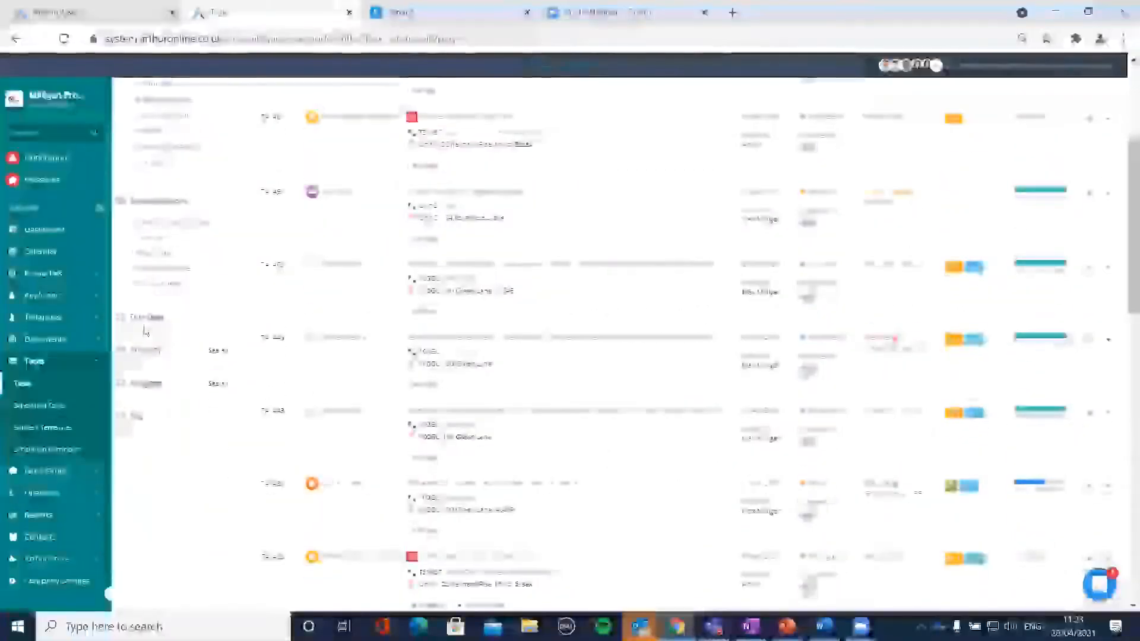
click(145, 323)
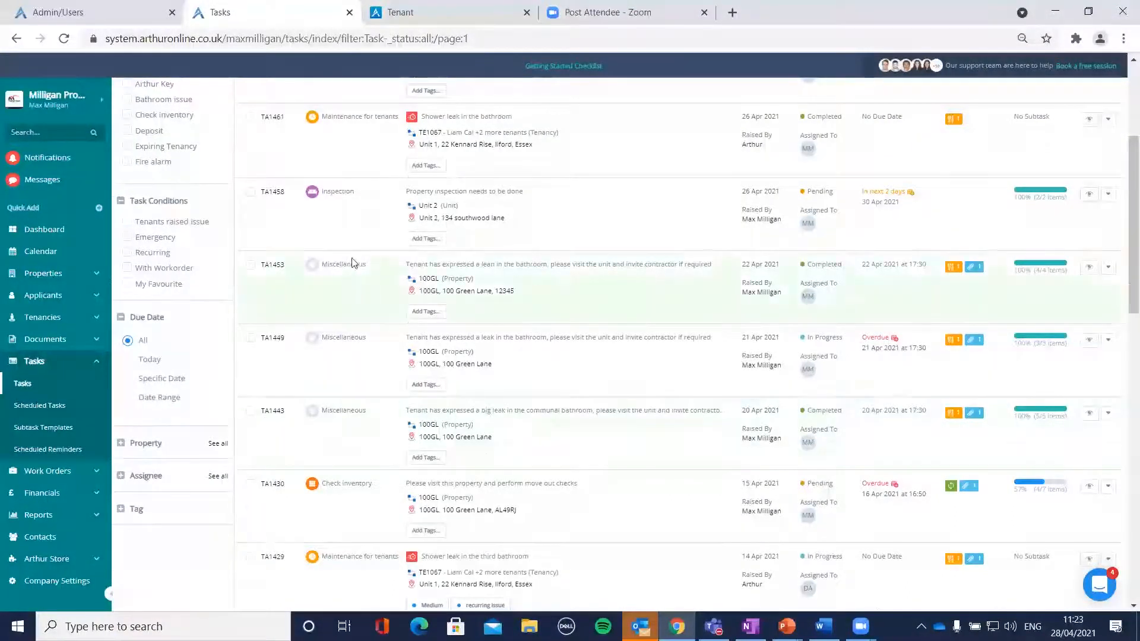
Open the list of available tags for the bathroom leak task.
scroll(356, 264, up, 3)
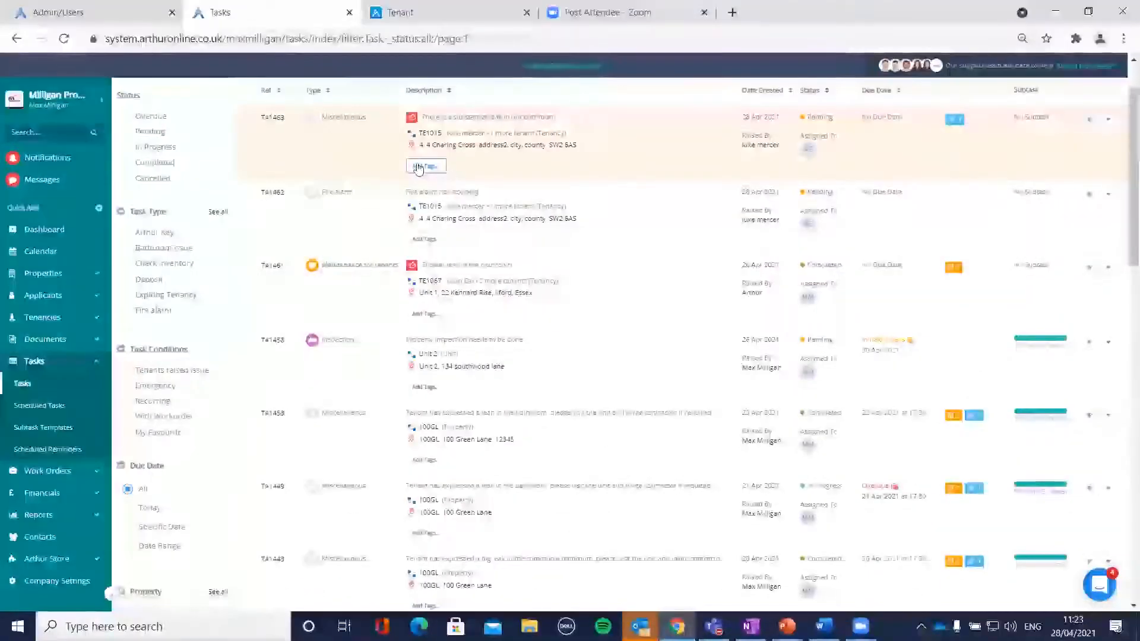
click(424, 167)
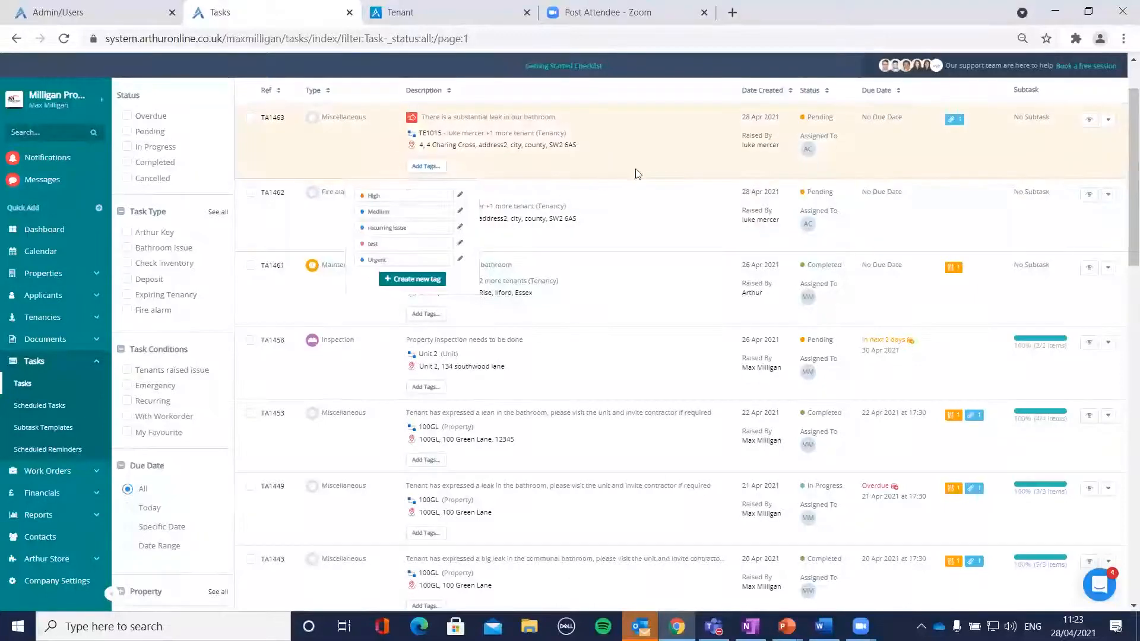
Expand the Assignee filter and limit the task list to tasks assigned to the manager's own account.
scroll(154, 398, down, 3)
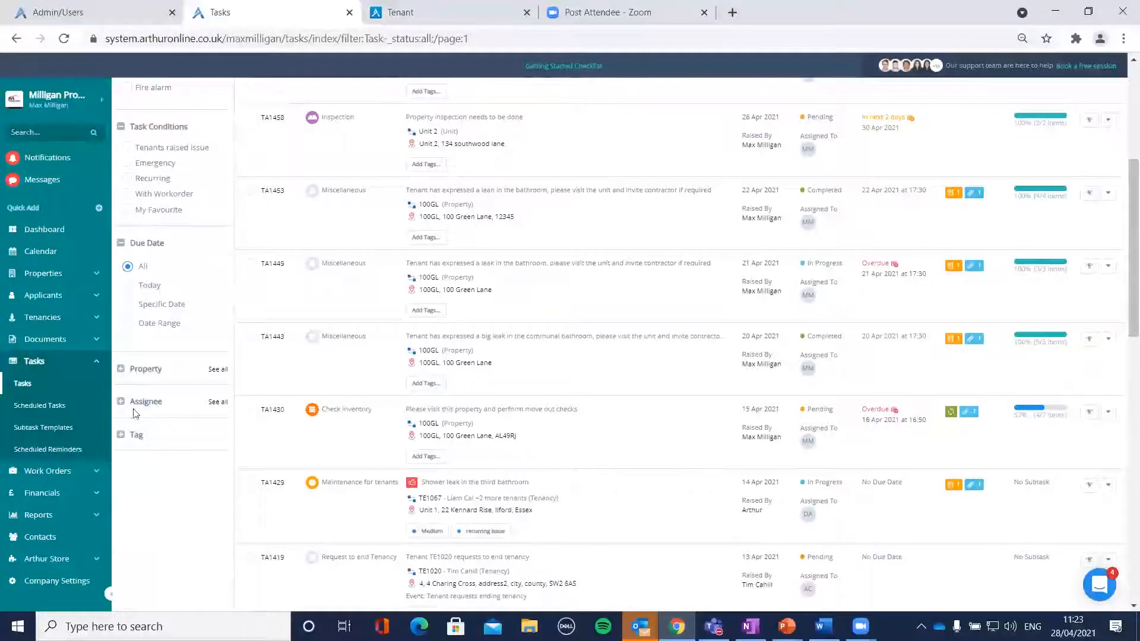
click(156, 407)
scroll(174, 411, up, 4)
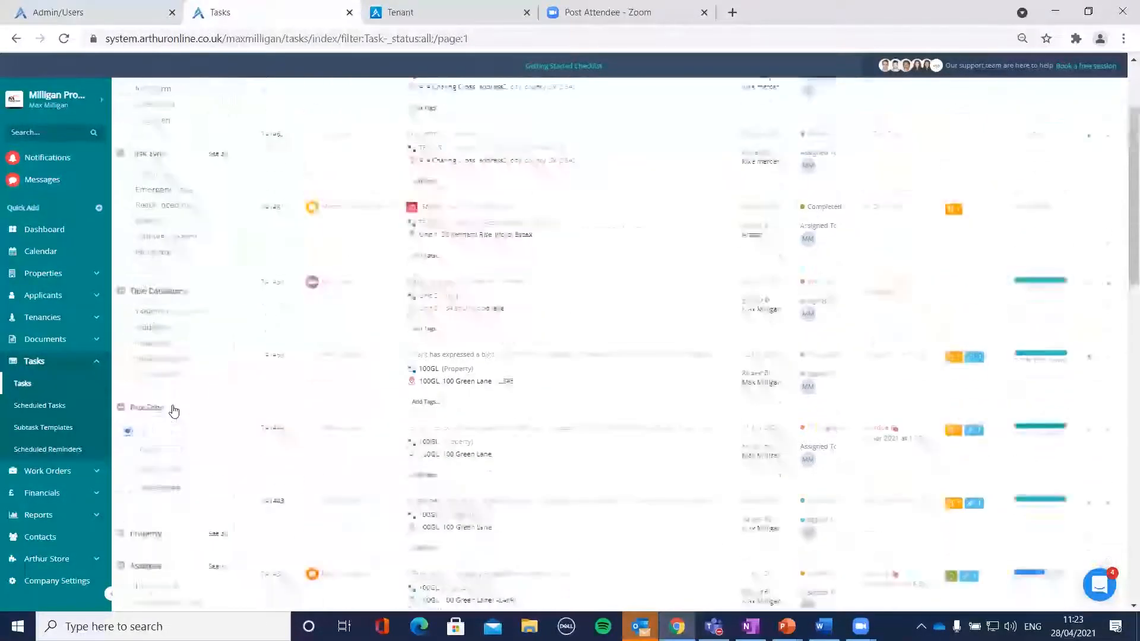
scroll(173, 410, down, 4)
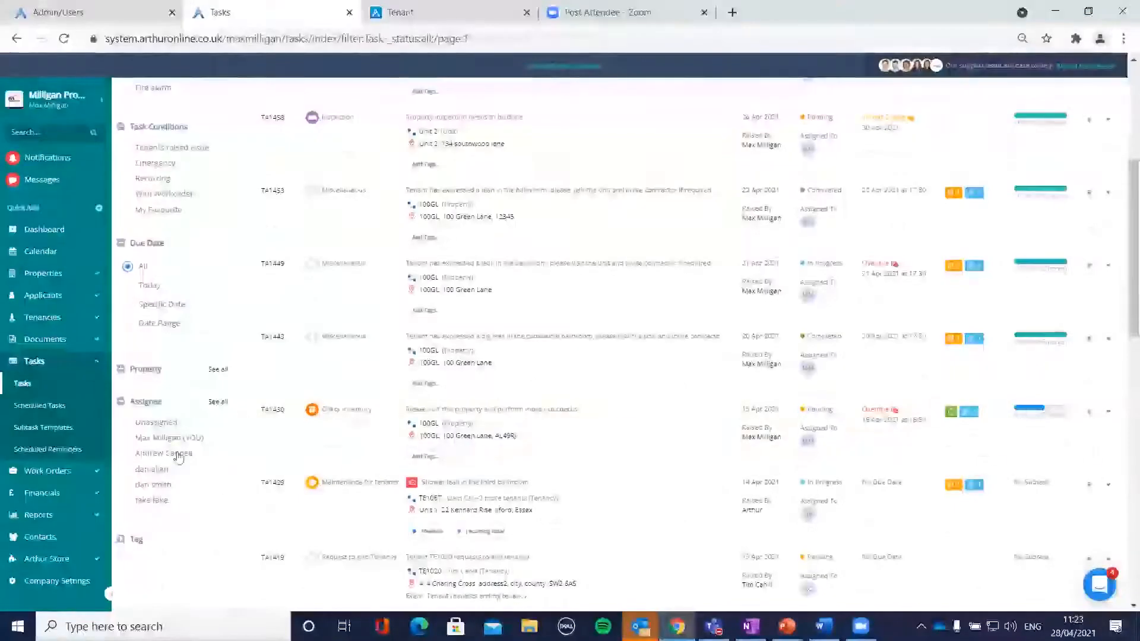
click(127, 438)
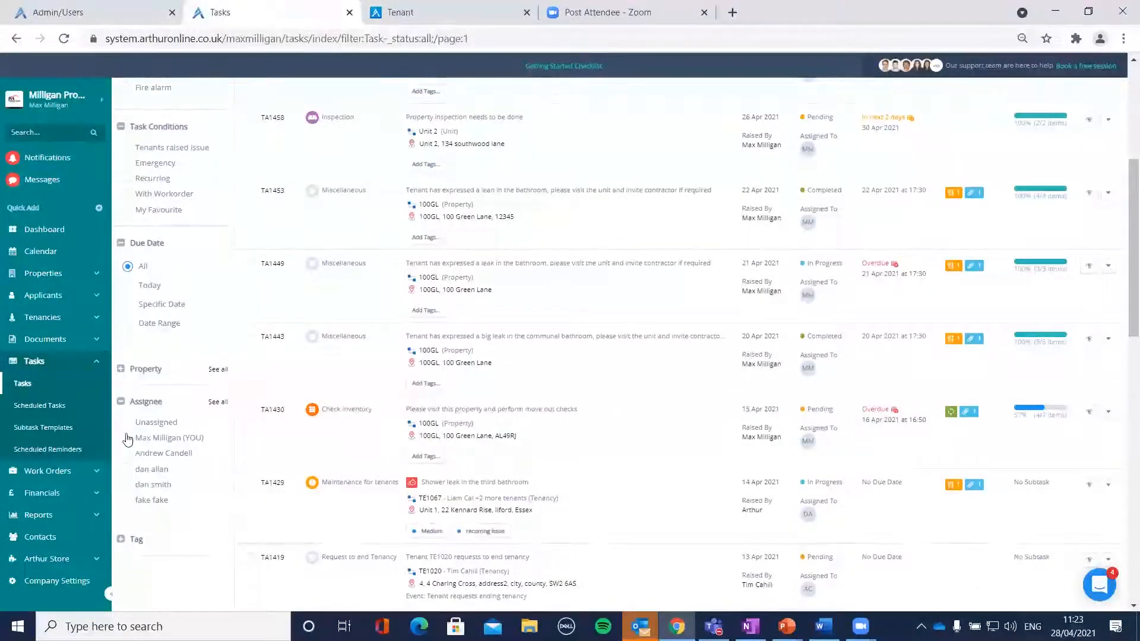
Filter the manager's tasks to those due Today, and reset the Due Date filter to All.
scroll(162, 404, down, 3)
click(128, 355)
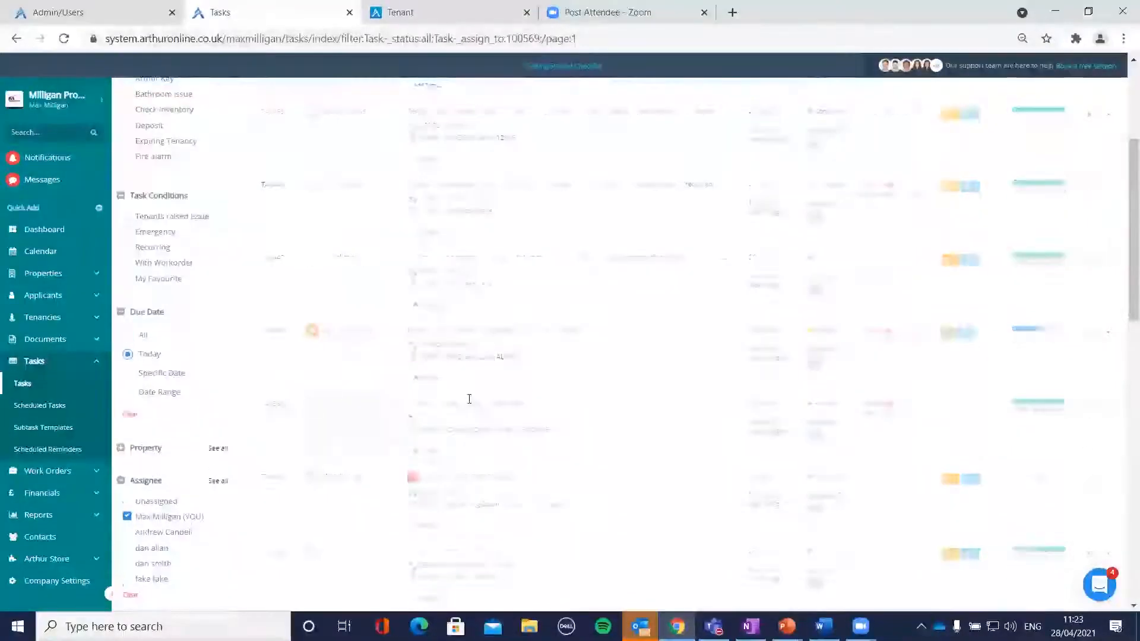
scroll(127, 457, down, 2)
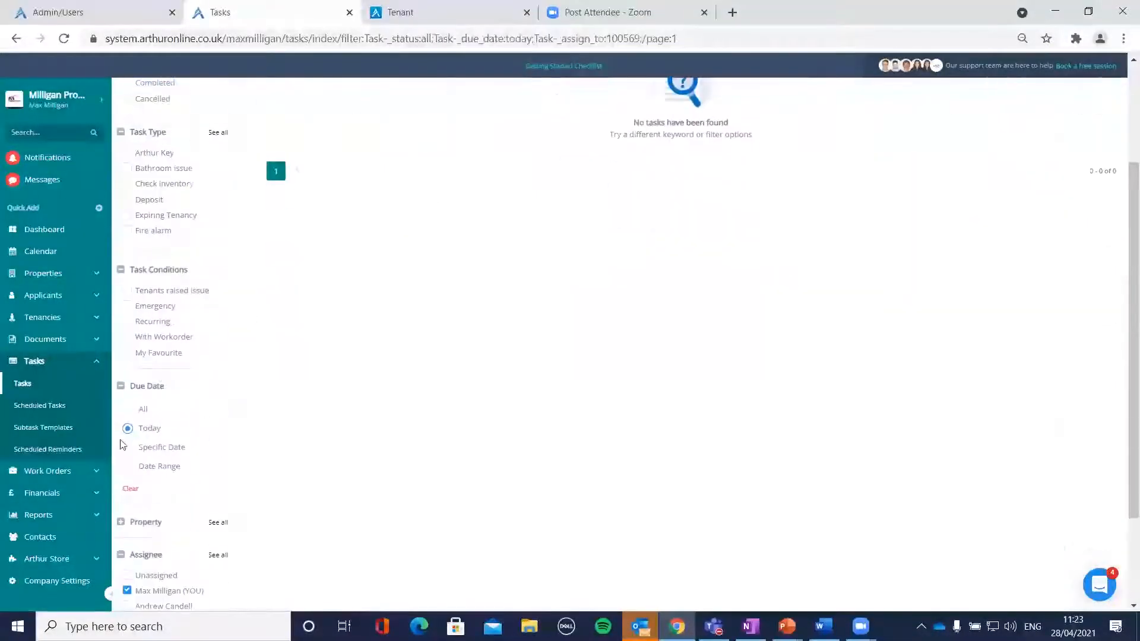
click(127, 409)
Narrow the manager's tasks to the Tenants raised issue and Emergency conditions and look through the matching tasks.
scroll(143, 297, down, 2)
click(170, 217)
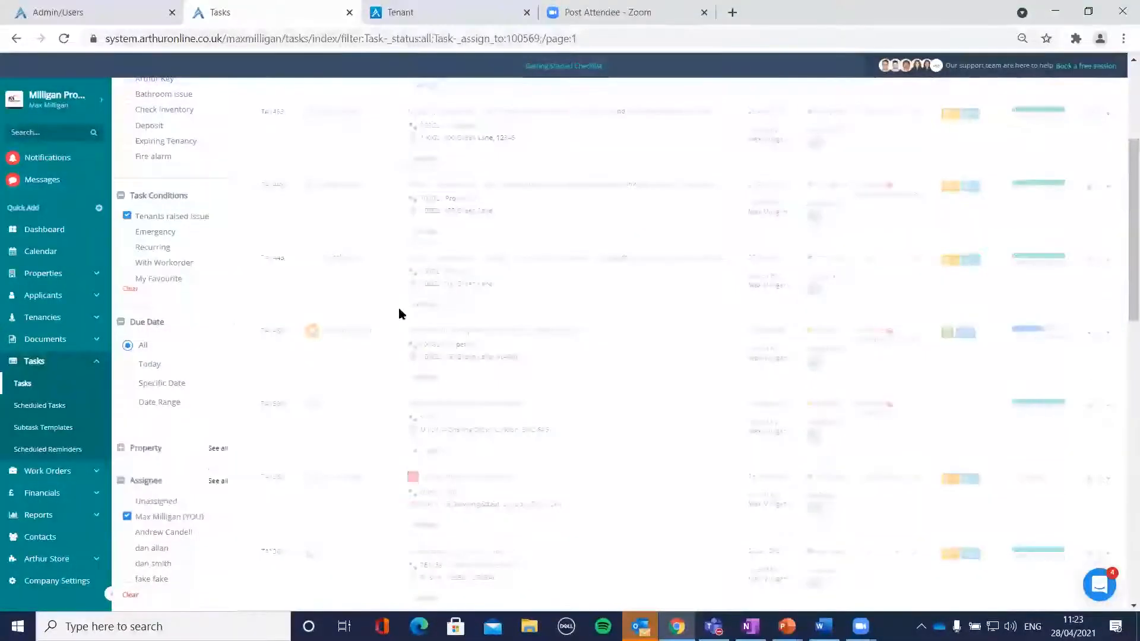
scroll(468, 380, down, 1)
scroll(467, 380, down, 10)
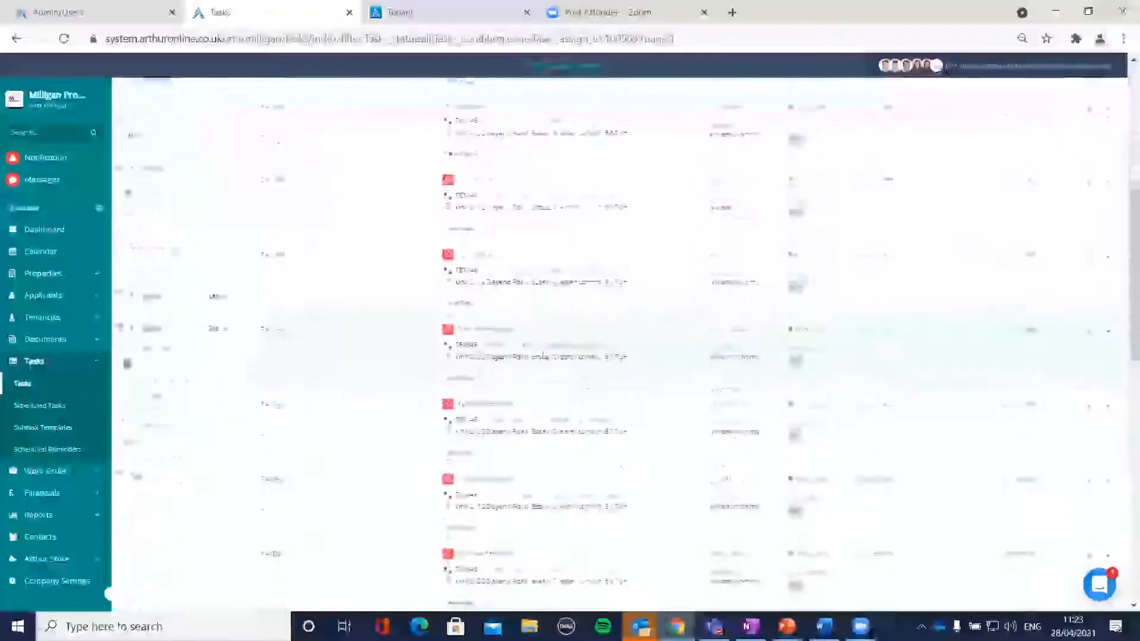
scroll(688, 397, up, 10)
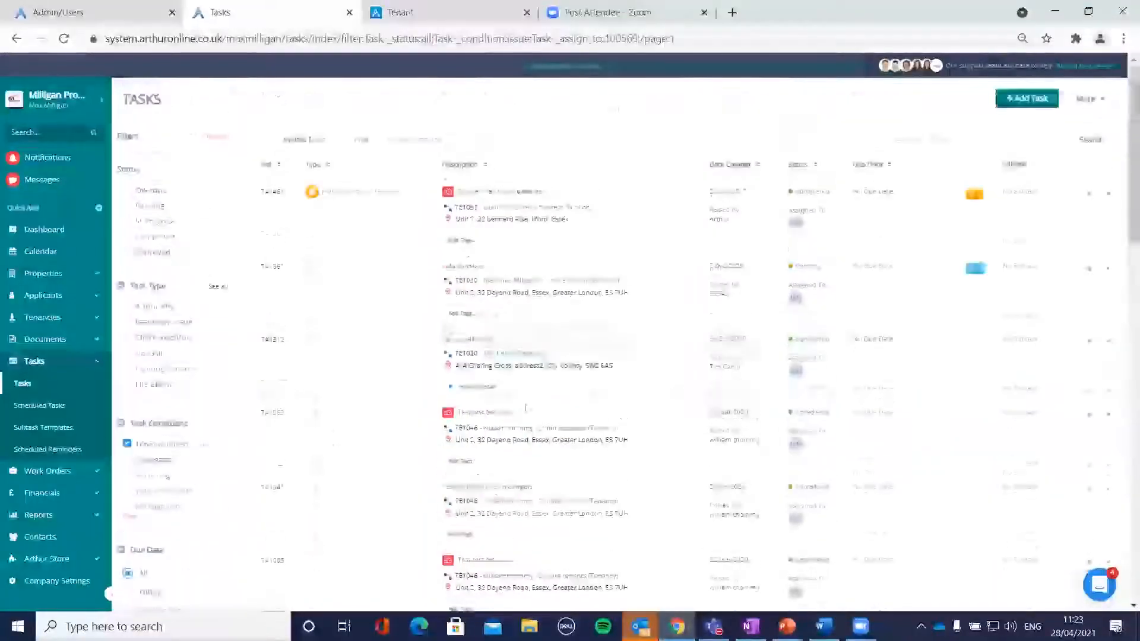
click(127, 460)
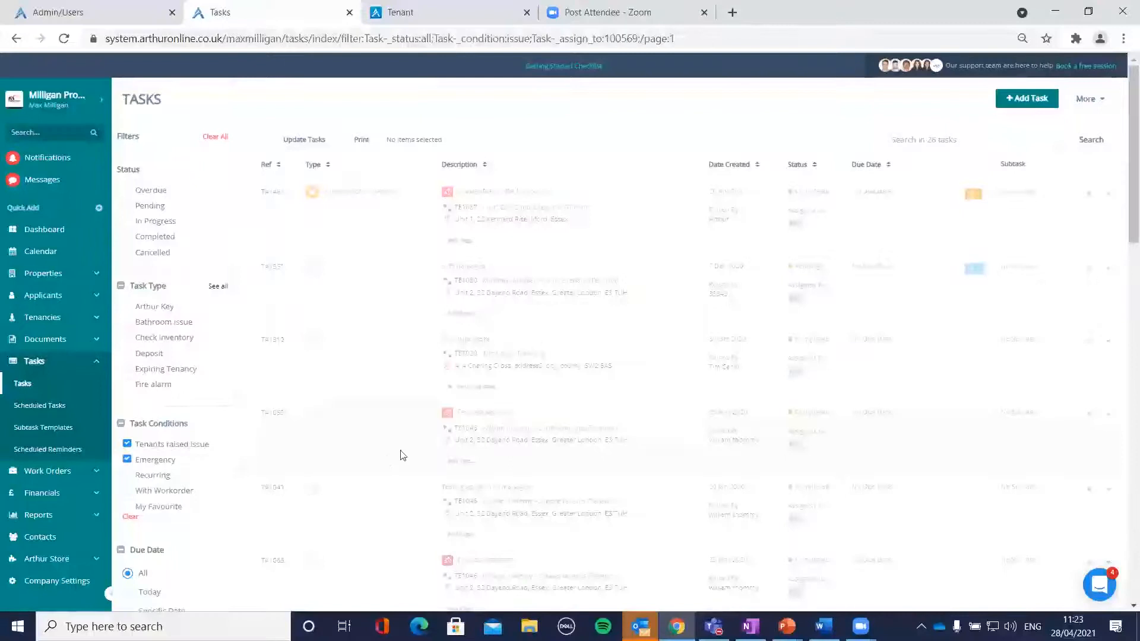
scroll(364, 410, down, 2)
scroll(365, 397, up, 2)
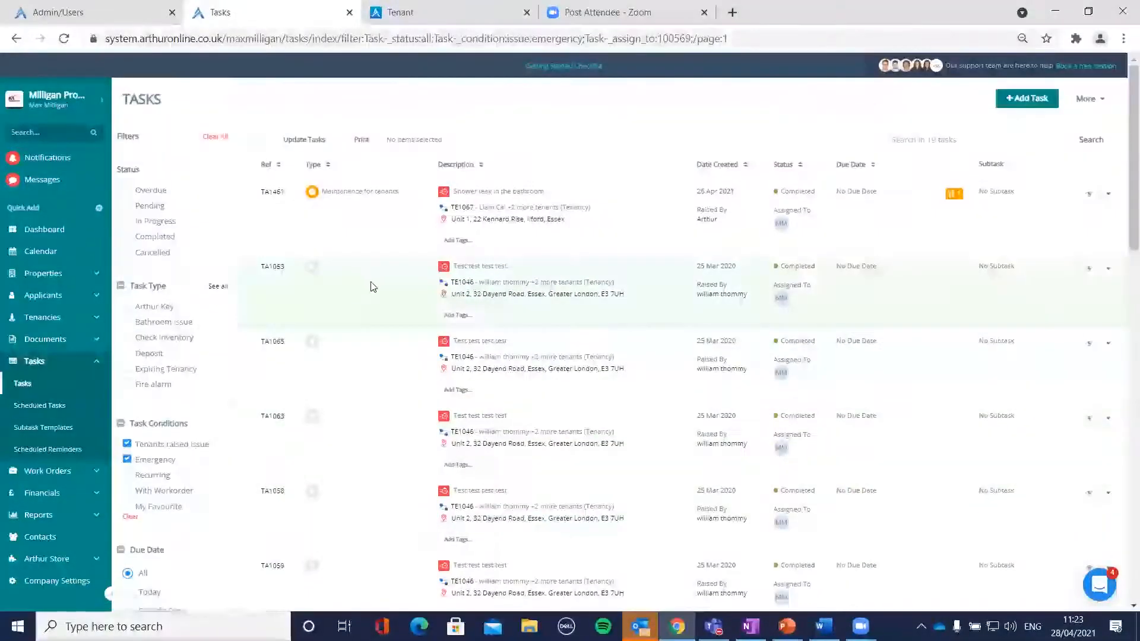
Remove the Tenants raised issue and Emergency conditions from the task filters.
click(126, 444)
click(126, 459)
scroll(161, 475, down, 5)
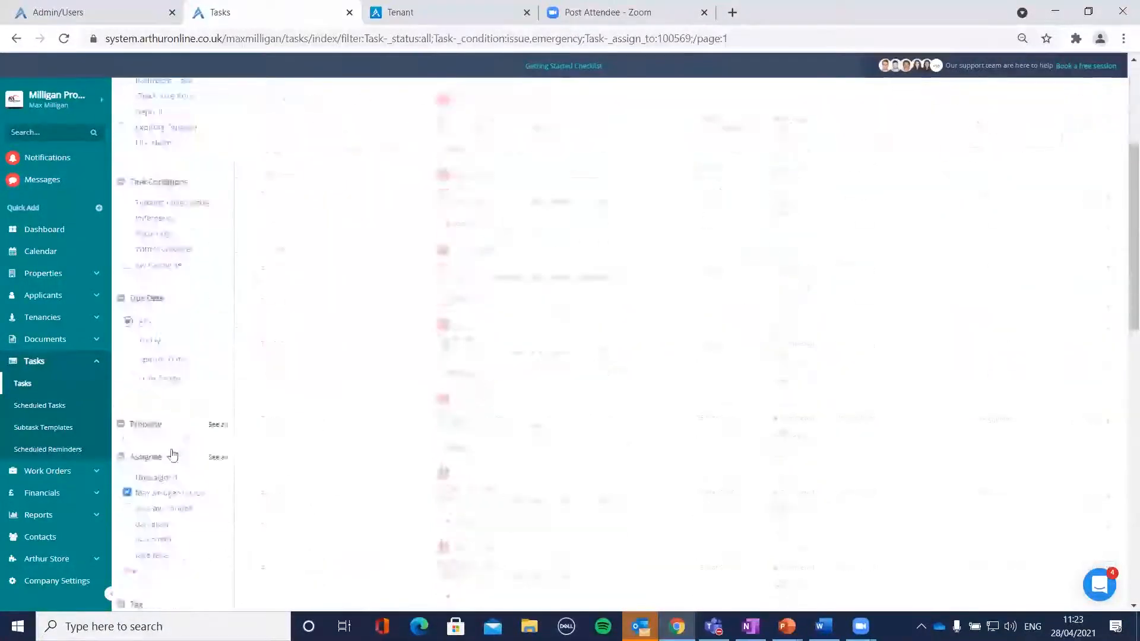
scroll(708, 211, down, 3)
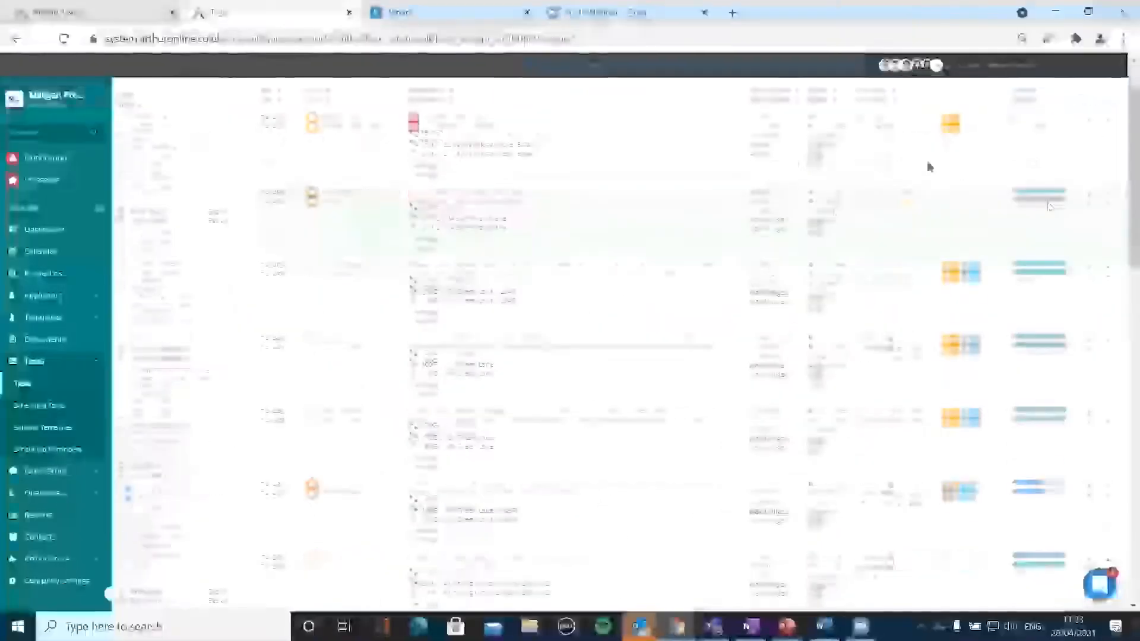
scroll(832, 211, down, 2)
Examine the raised-by details in the list and the shower leak task's reference, type, address, creation date, status and assignee.
mouse_move(780, 145)
mouse_down()
mouse_move(760, 145)
mouse_move(783, 149)
mouse_up()
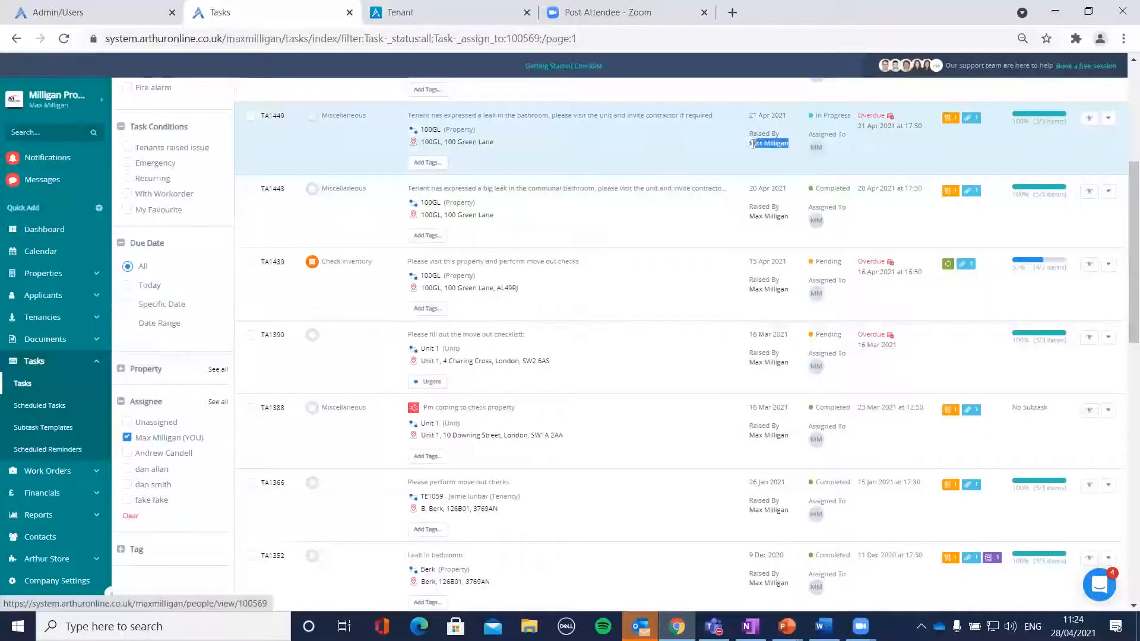
scroll(771, 178, down, 5)
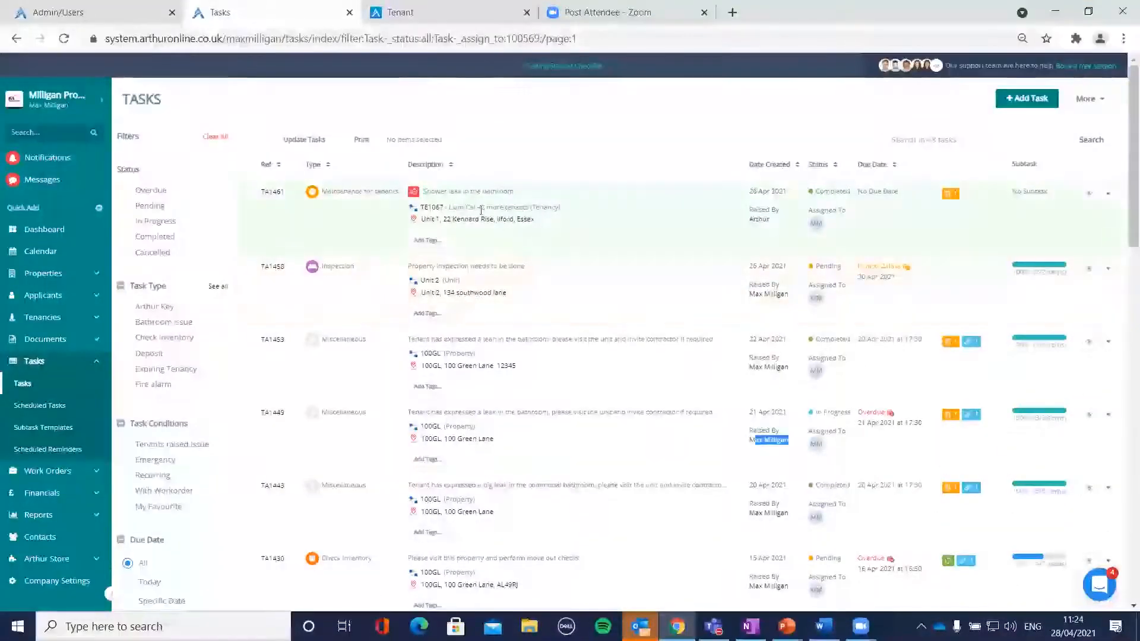
mouse_move(288, 193)
mouse_down()
mouse_move(231, 200)
mouse_move(269, 195)
mouse_up()
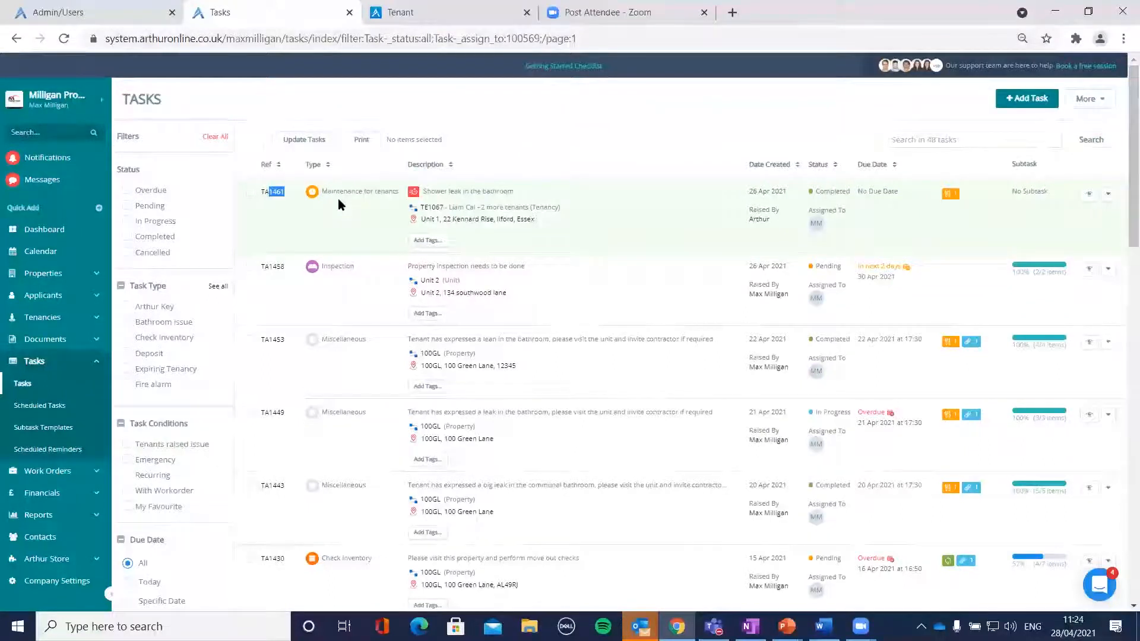
click(933, 138)
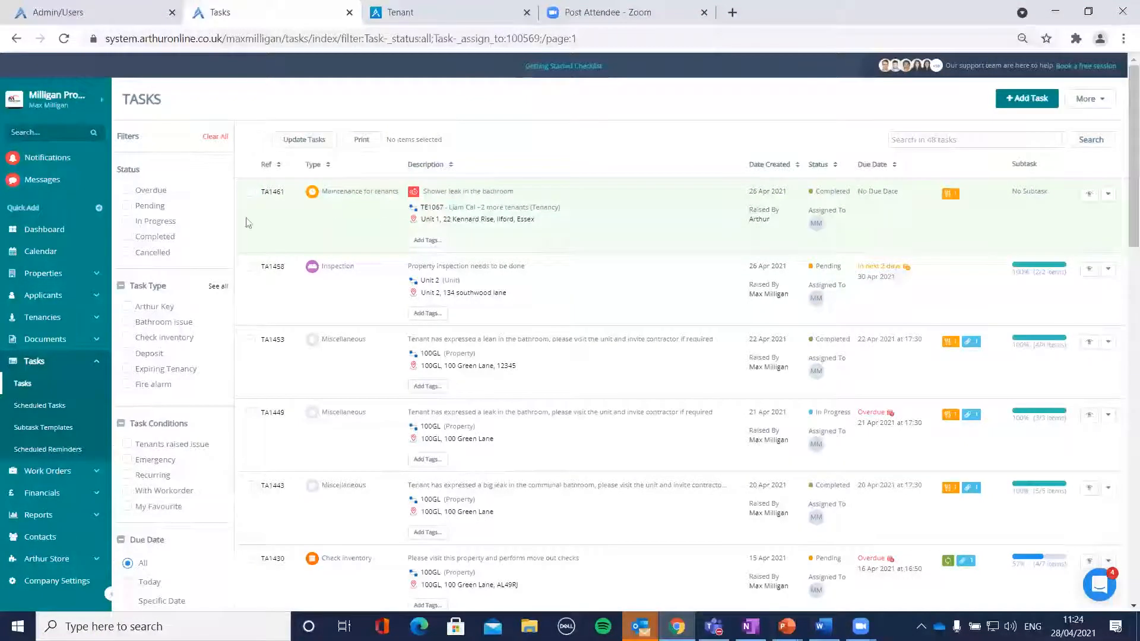
drag(399, 192, 313, 191)
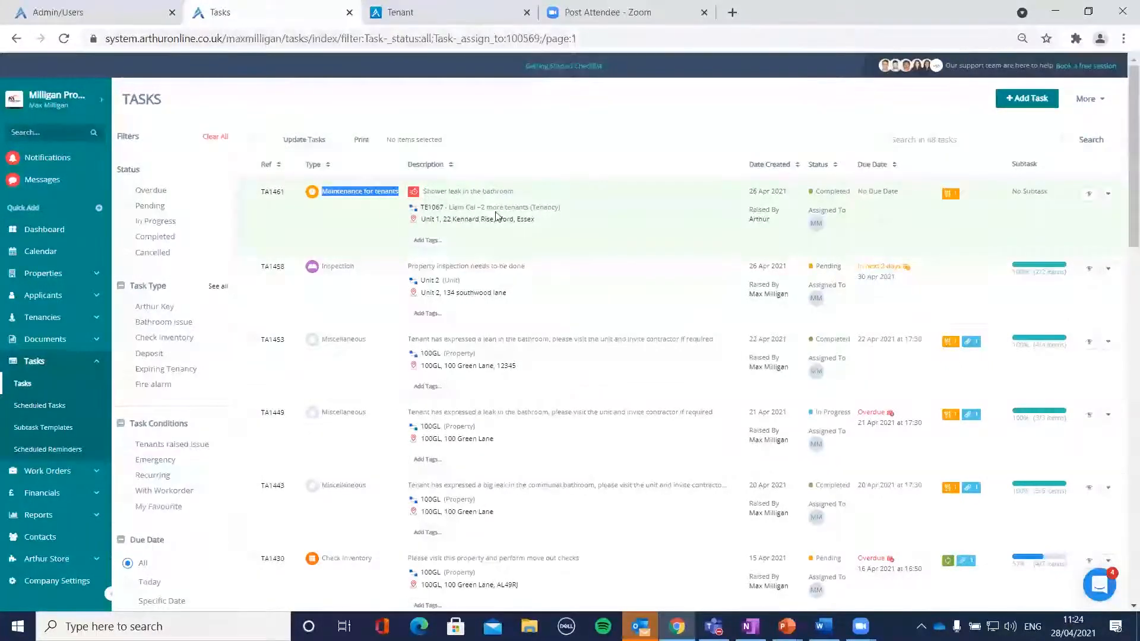
drag(536, 220, 444, 221)
click(408, 229)
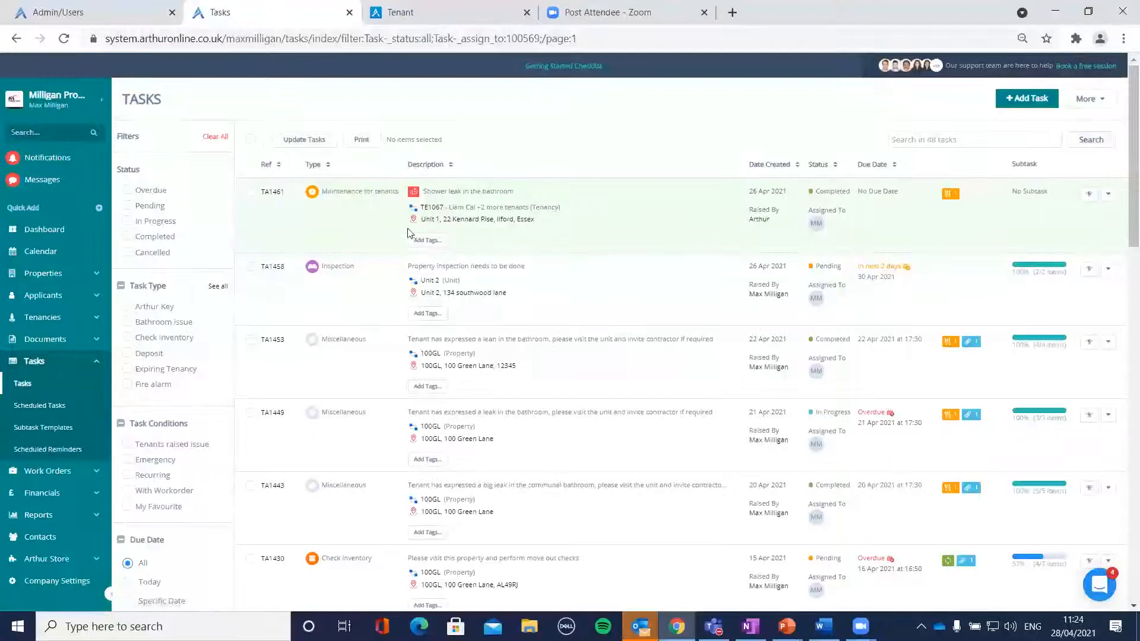
drag(787, 192, 750, 221)
click(770, 220)
drag(852, 191, 806, 224)
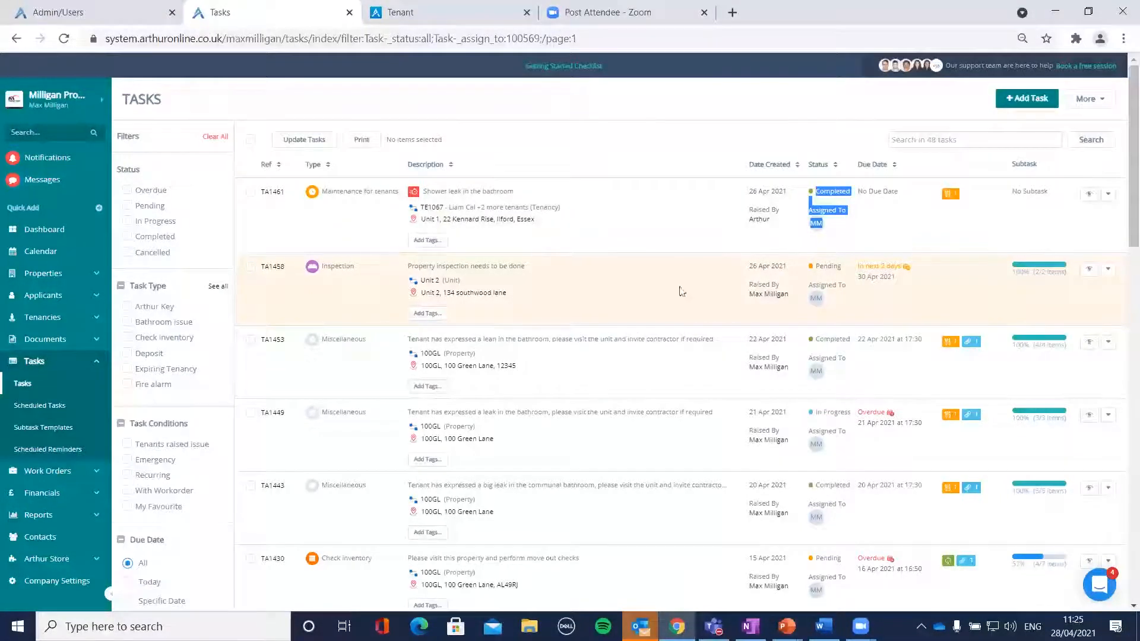
Remove the assignee filter from the task list and open the tenant's substantial bathroom leak task.
scroll(227, 390, down, 5)
click(127, 438)
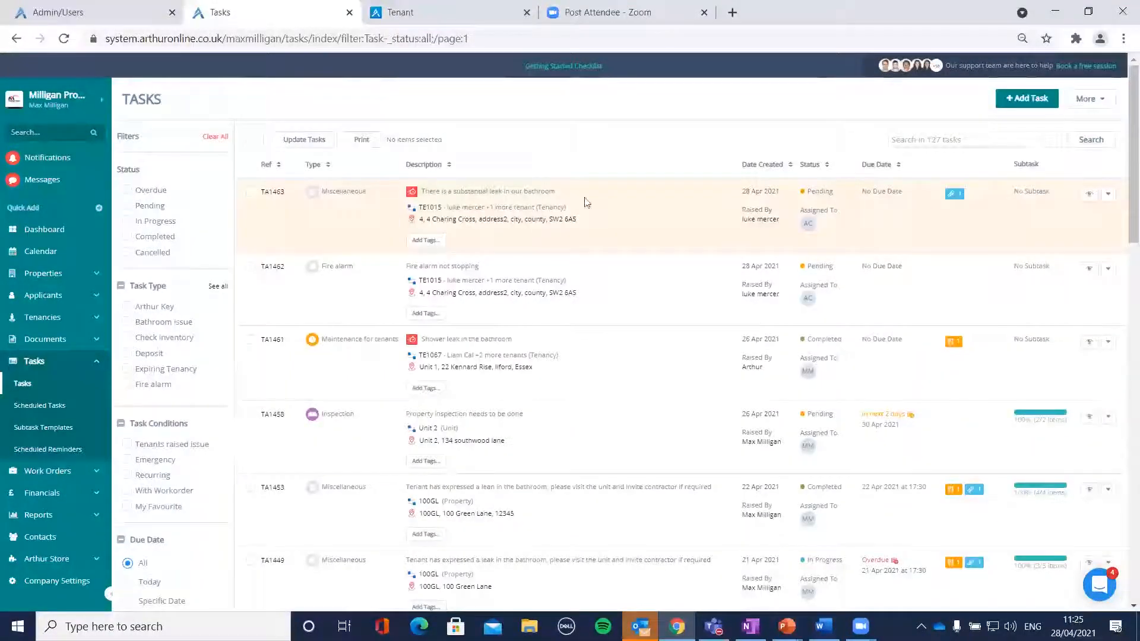
drag(547, 190, 417, 192)
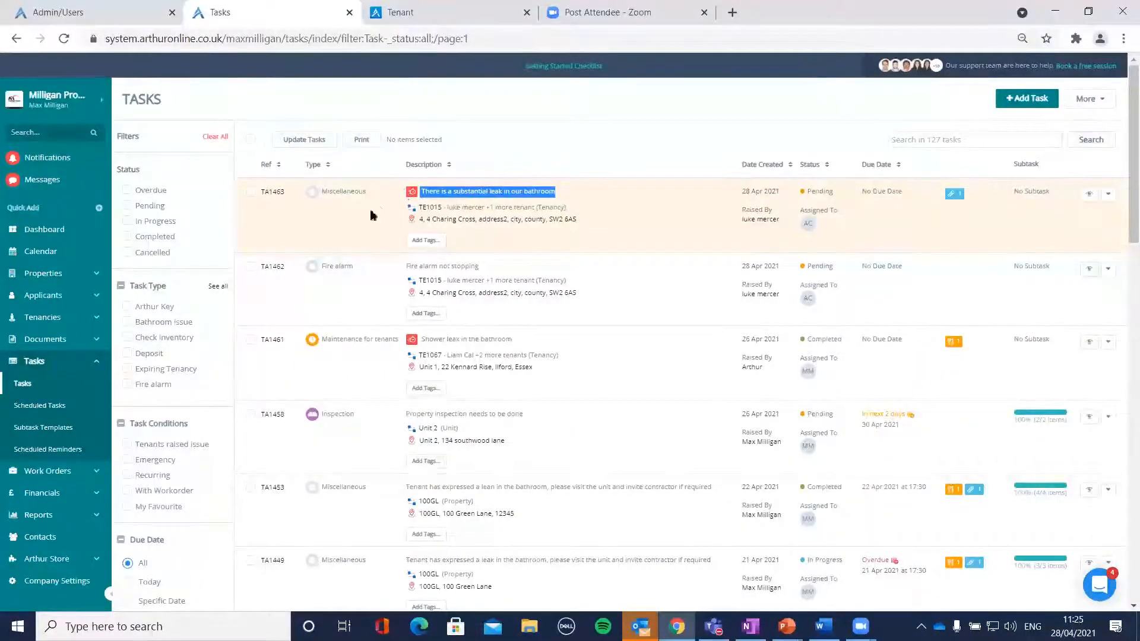
click(279, 196)
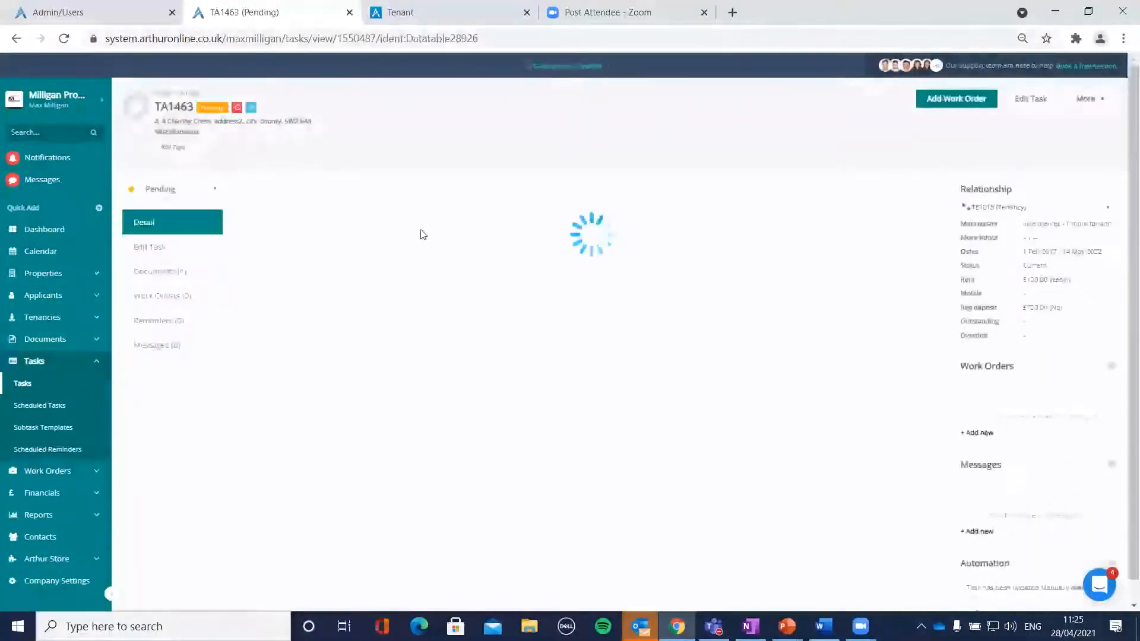
View the issue photo attached to the bathroom leak task and close it.
scroll(453, 267, down, 1)
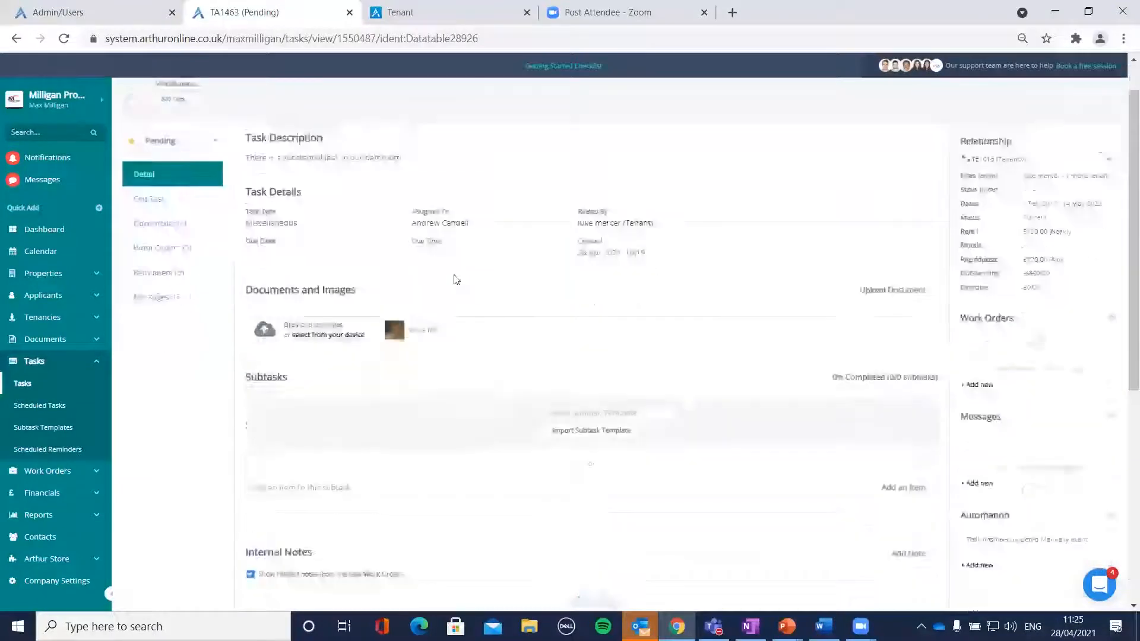
click(419, 305)
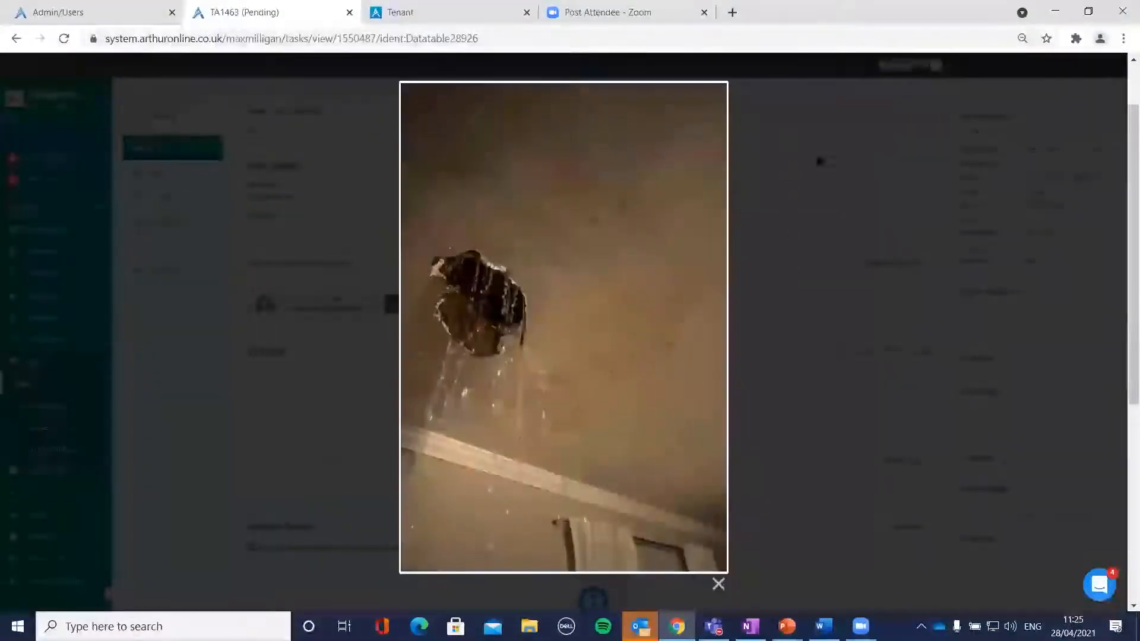
click(816, 156)
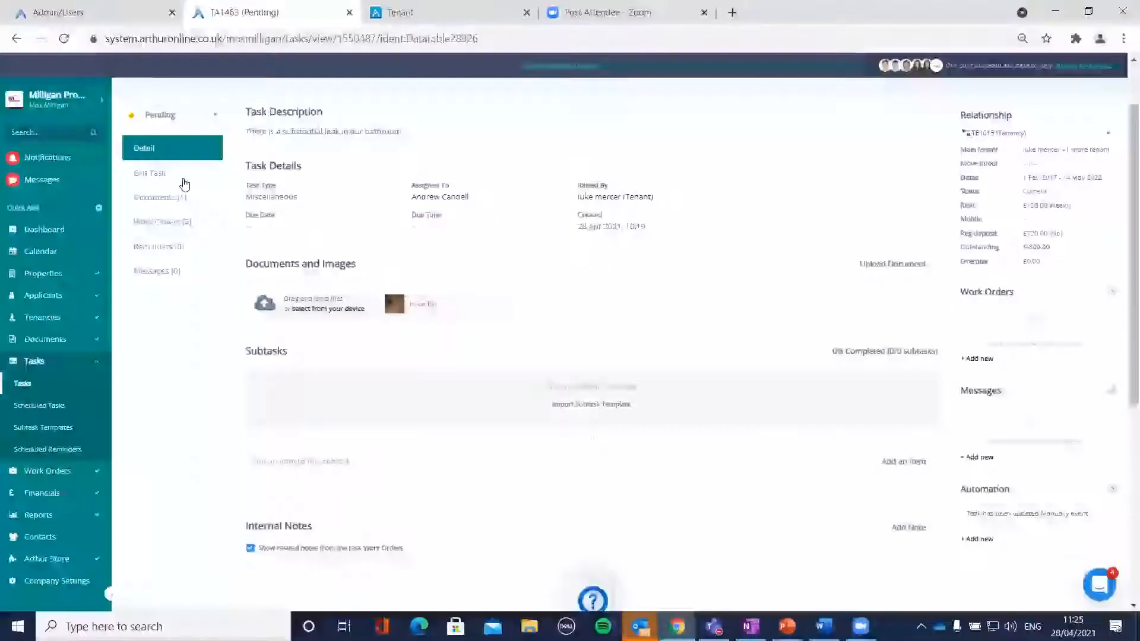
Review the bathroom leak task's detail page, including its assignee, documents, subtasks and internal notes.
scroll(710, 249, down, 4)
scroll(712, 258, up, 5)
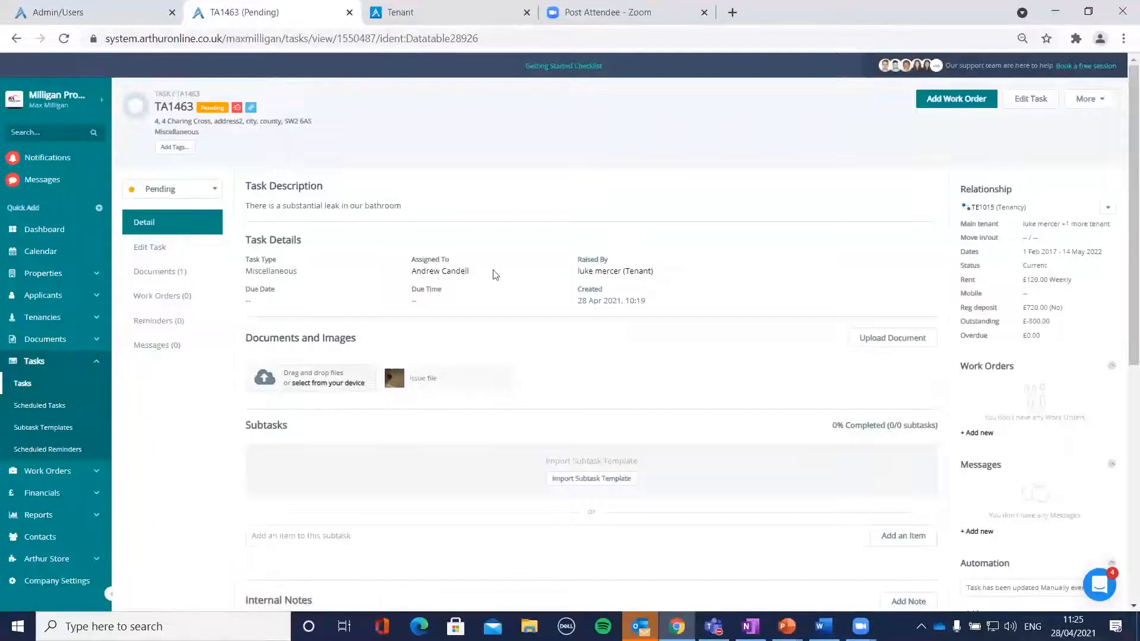
drag(493, 270, 411, 260)
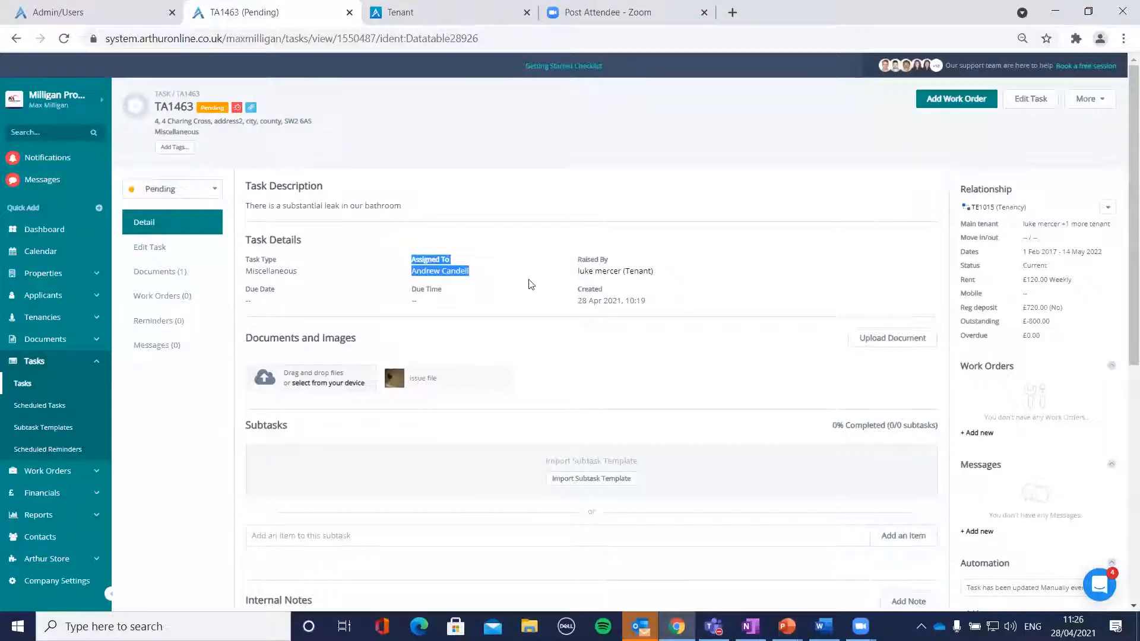
scroll(529, 262, down, 7)
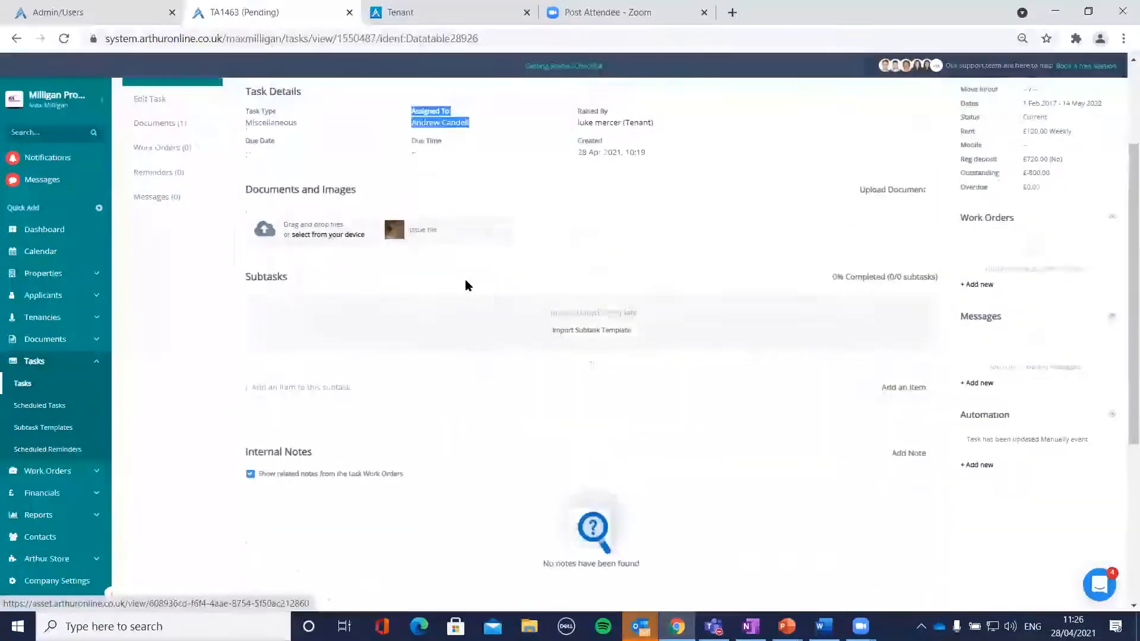
scroll(493, 316, up, 7)
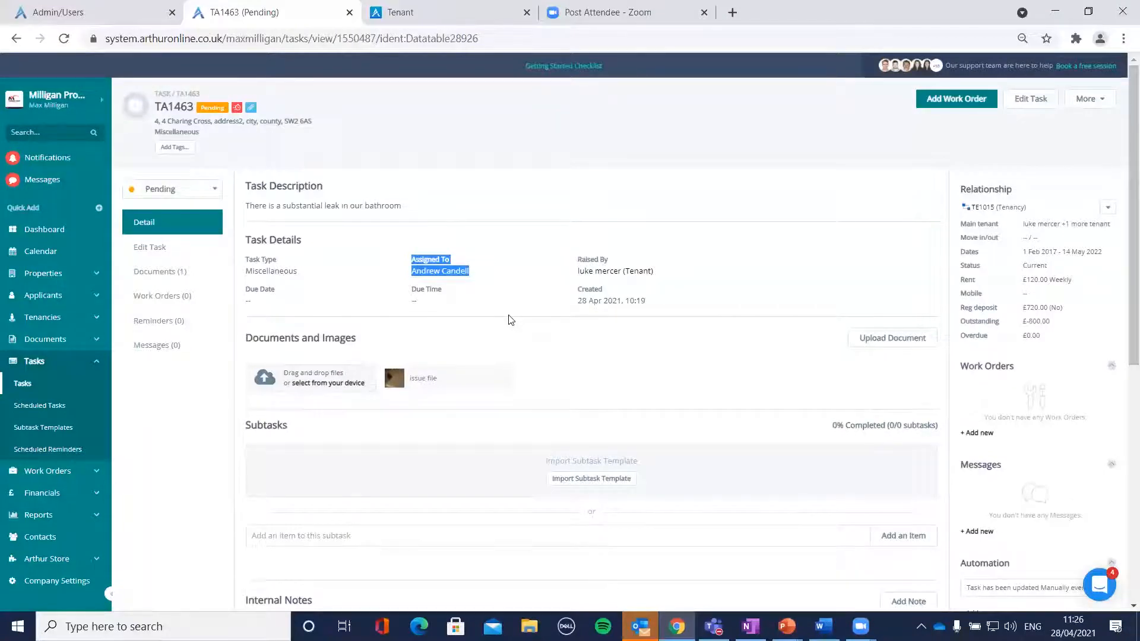
Look over the bathroom leak task's editable fields and return to its details.
click(187, 244)
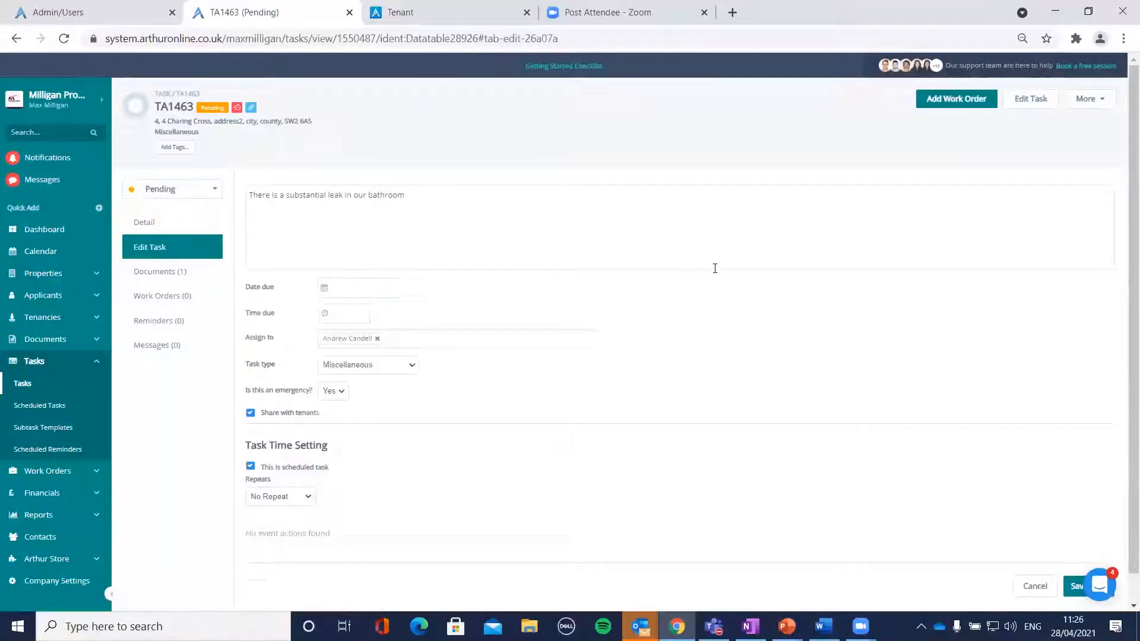
scroll(718, 282, down, 1)
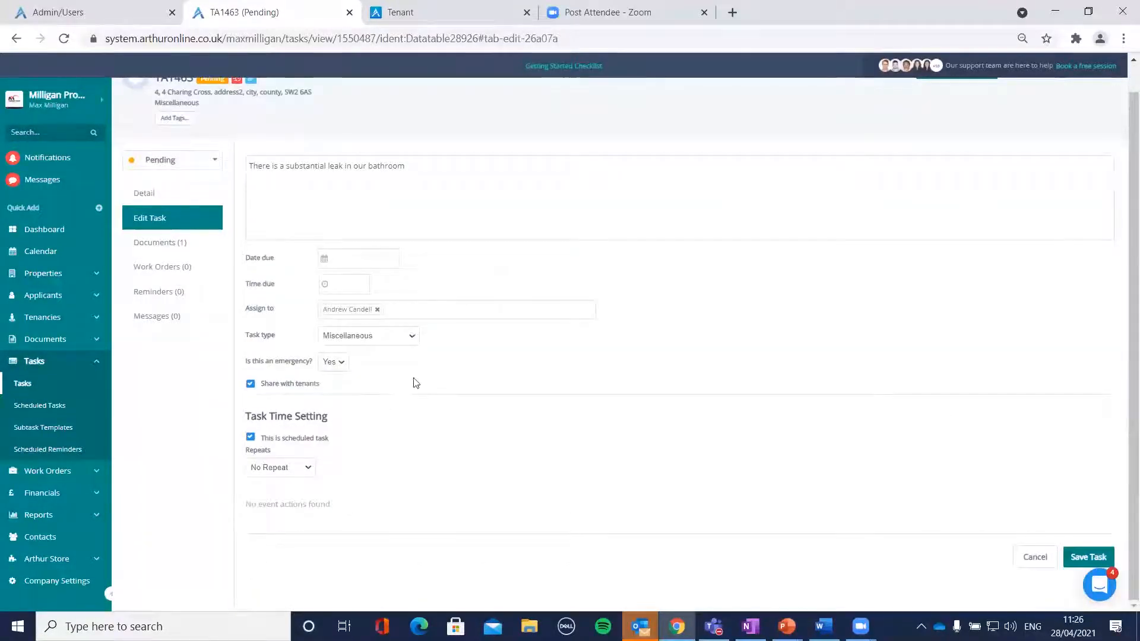
scroll(415, 318, up, 1)
click(148, 222)
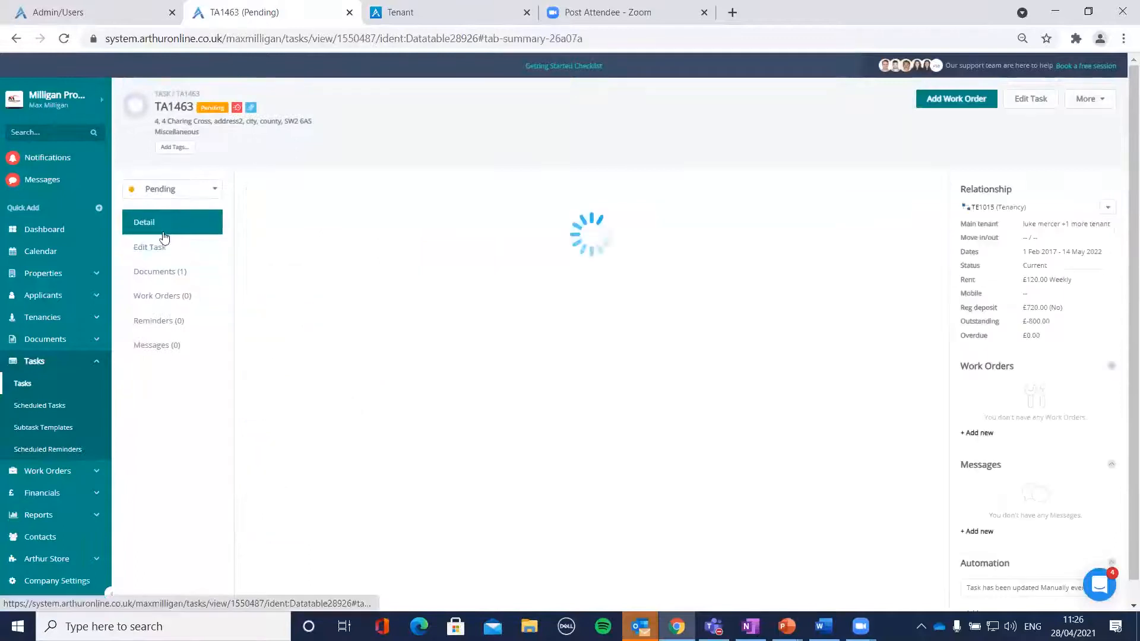
Edit the bathroom leak task to be due on 28/04/2021 at 17:30.
click(172, 247)
click(351, 286)
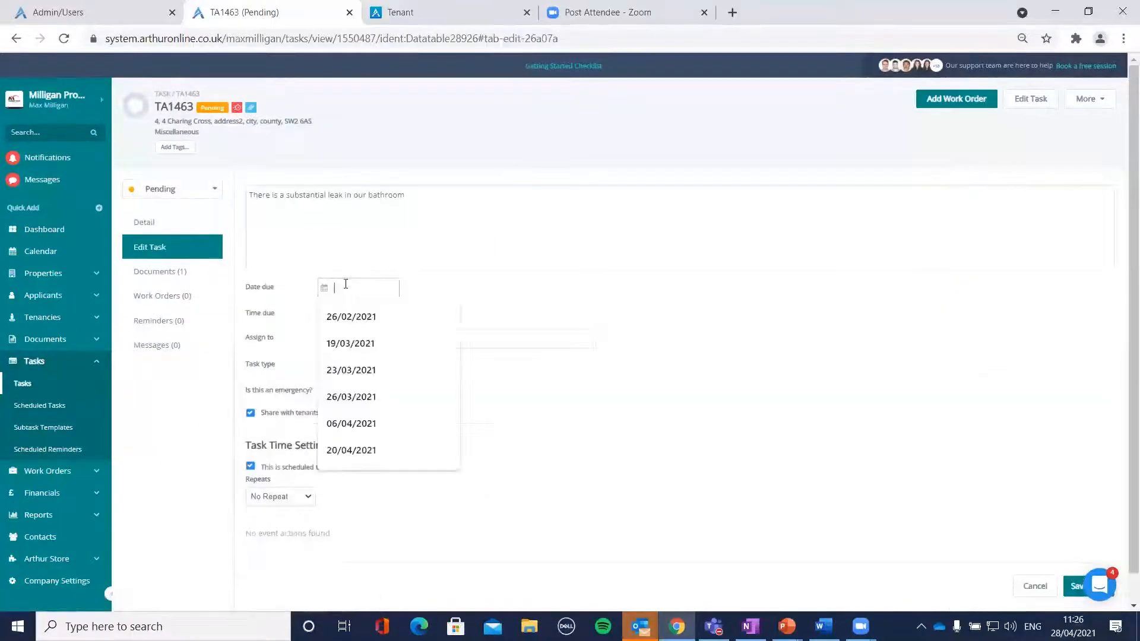
text(25)
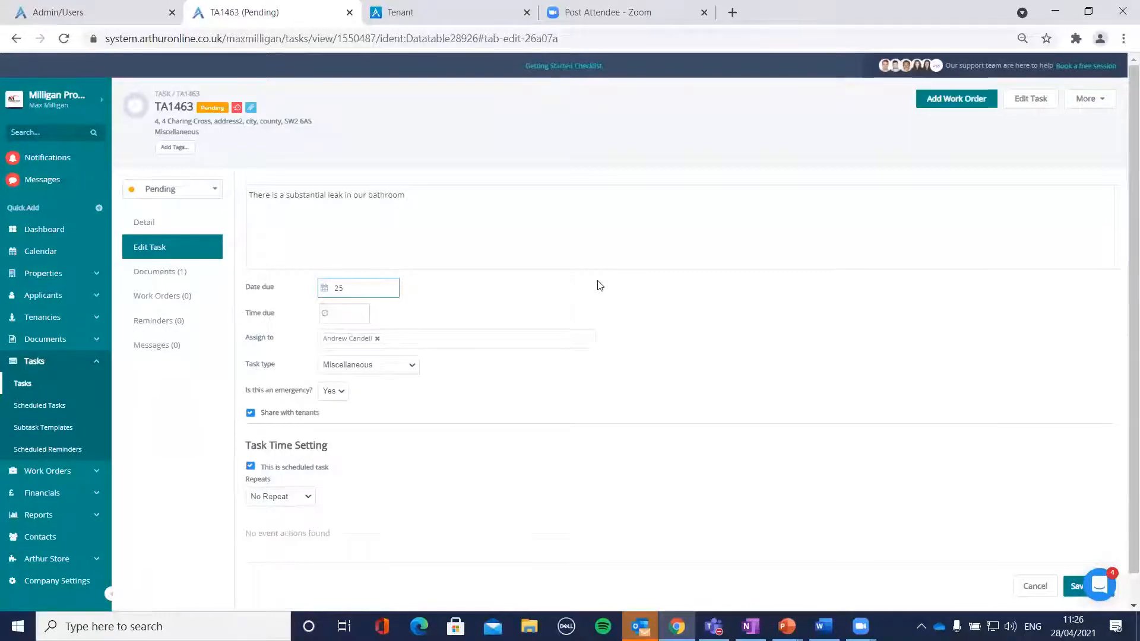
key(BackSpace)
text(8/04/2021)
click(356, 320)
text(17)
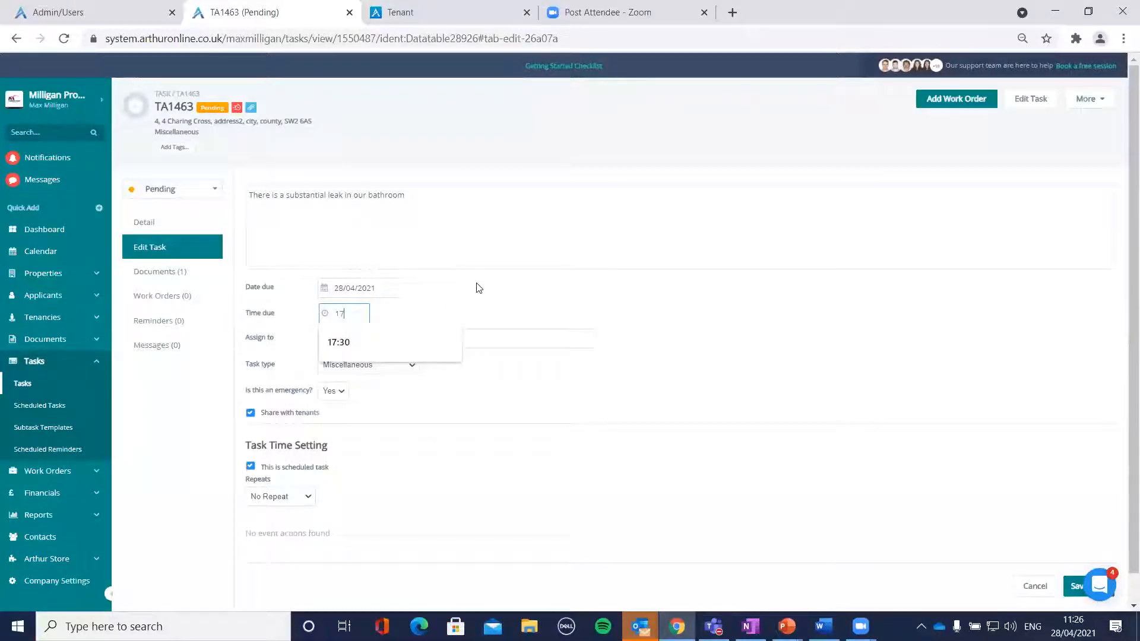
text(:30)
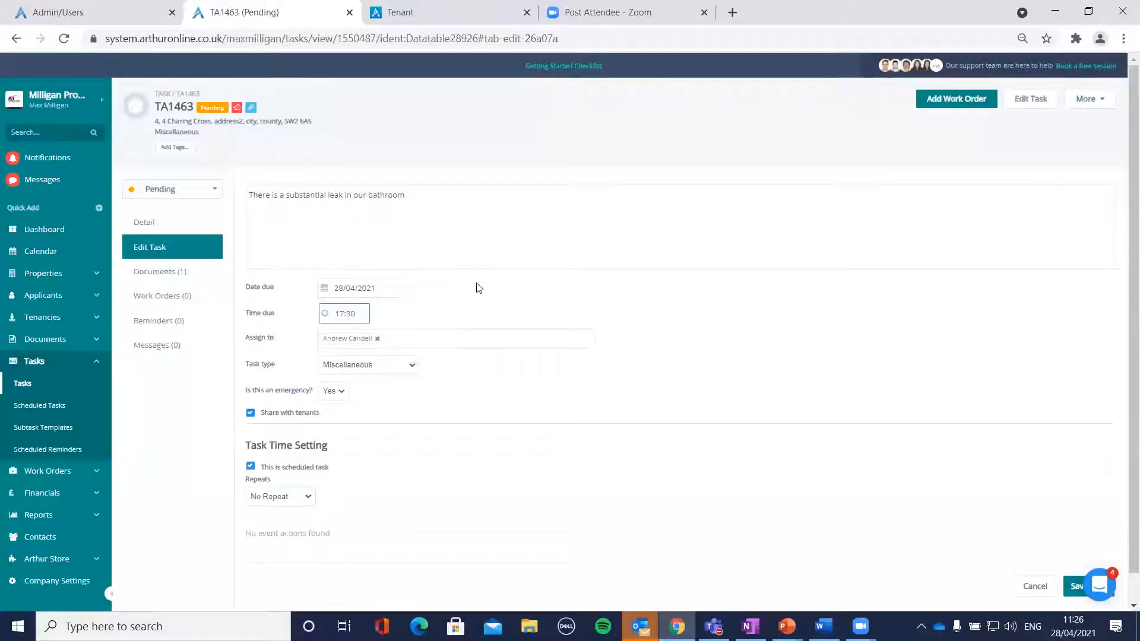
Look over the people available for assignment on the bathroom leak task without changing the assignee.
click(500, 343)
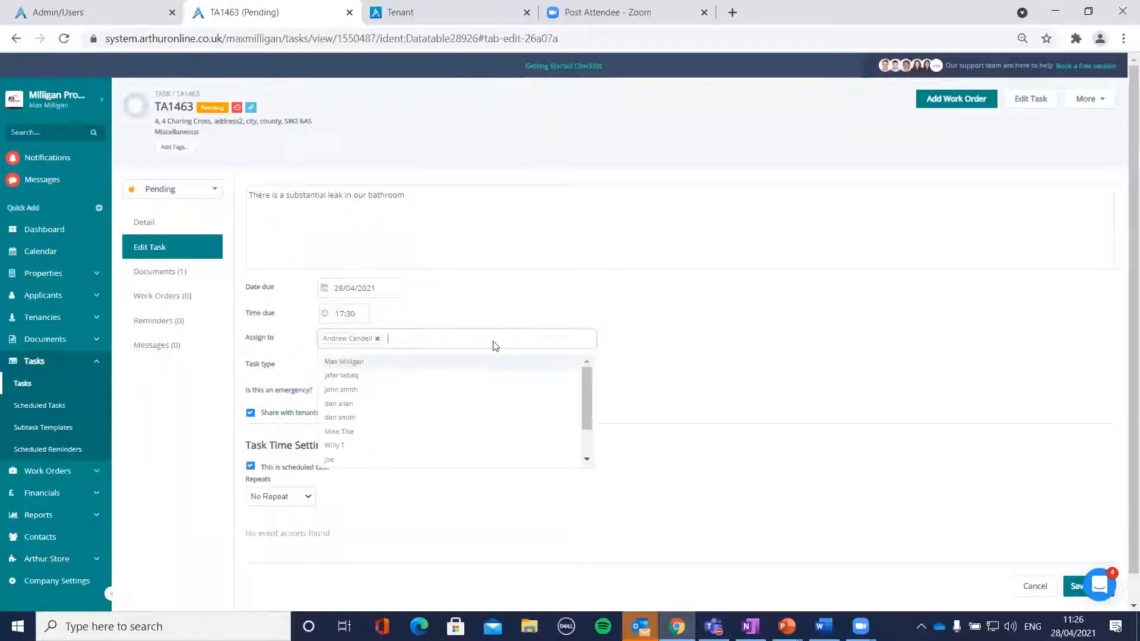
click(466, 404)
click(490, 360)
click(454, 420)
click(422, 339)
click(423, 339)
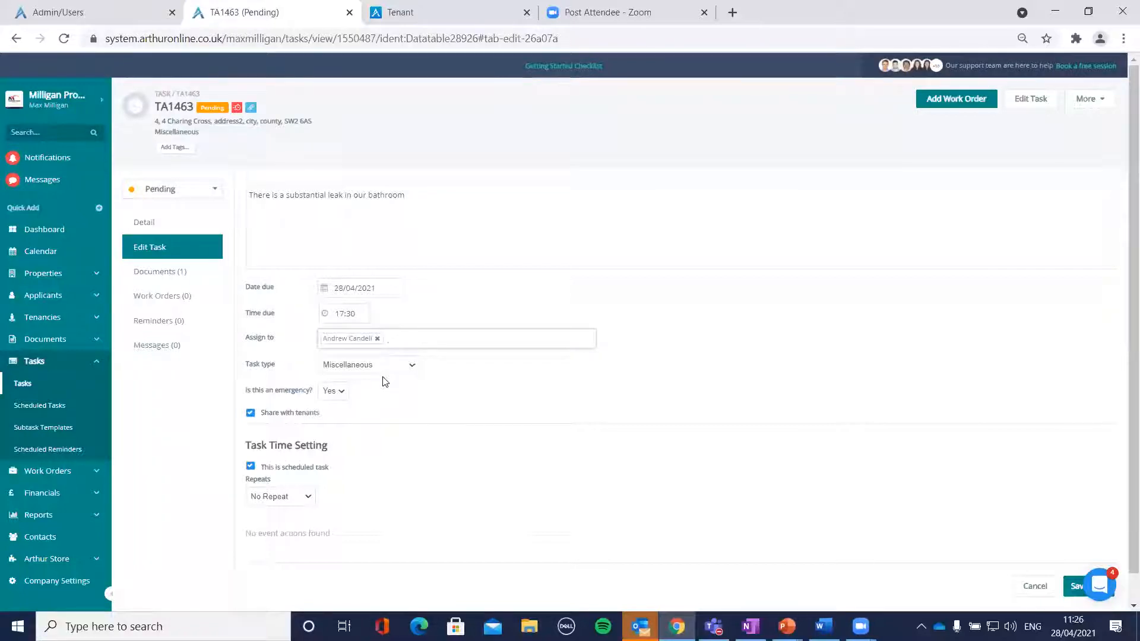
Show the Task Type filter of the task list in a new browser tab and look over the leak task's type options.
right_click(43, 380)
click(63, 390)
click(475, 8)
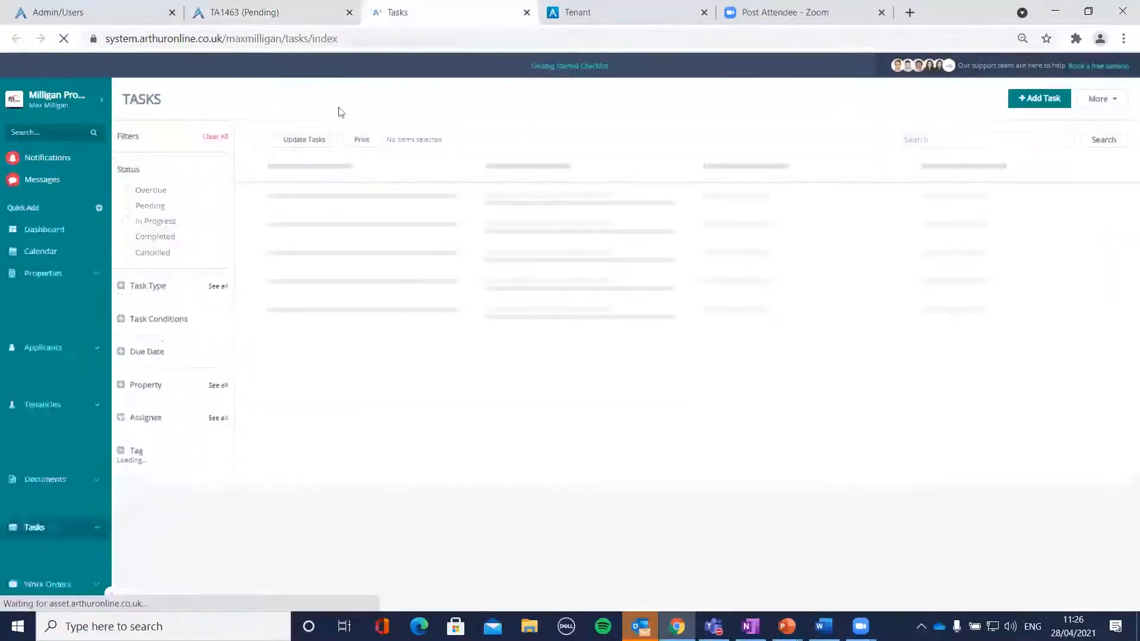
click(148, 286)
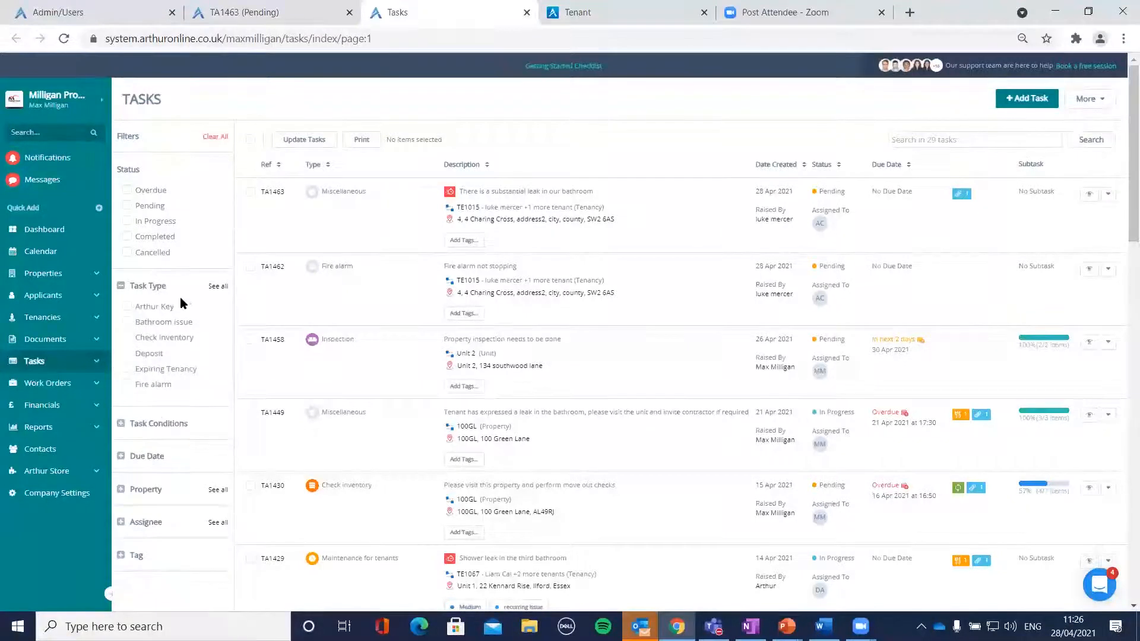
click(226, 9)
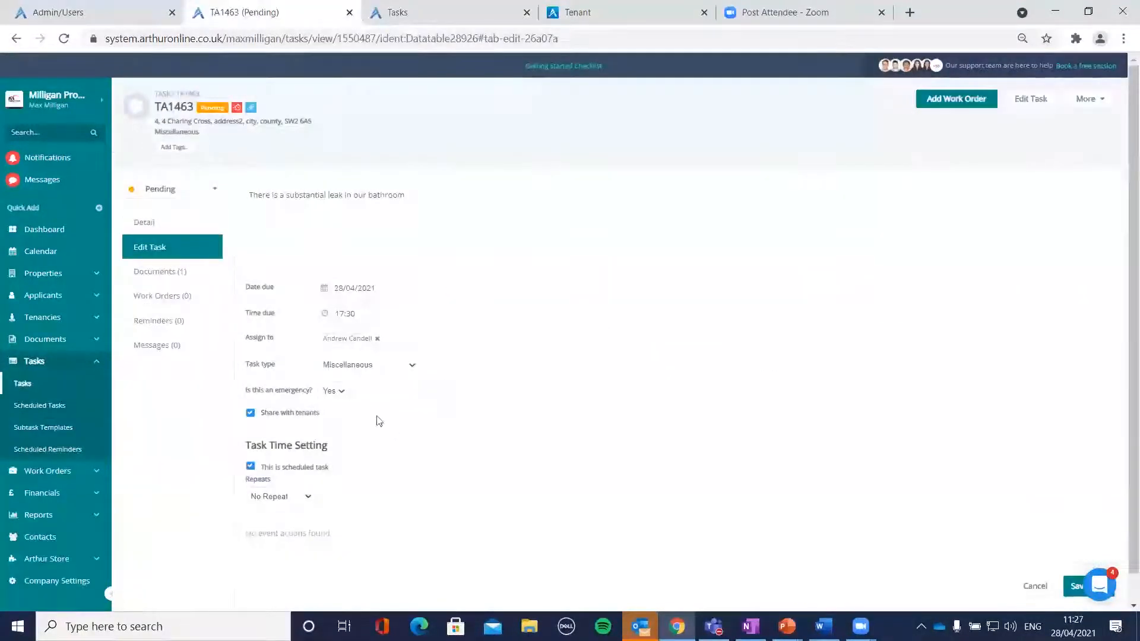
click(410, 372)
click(409, 371)
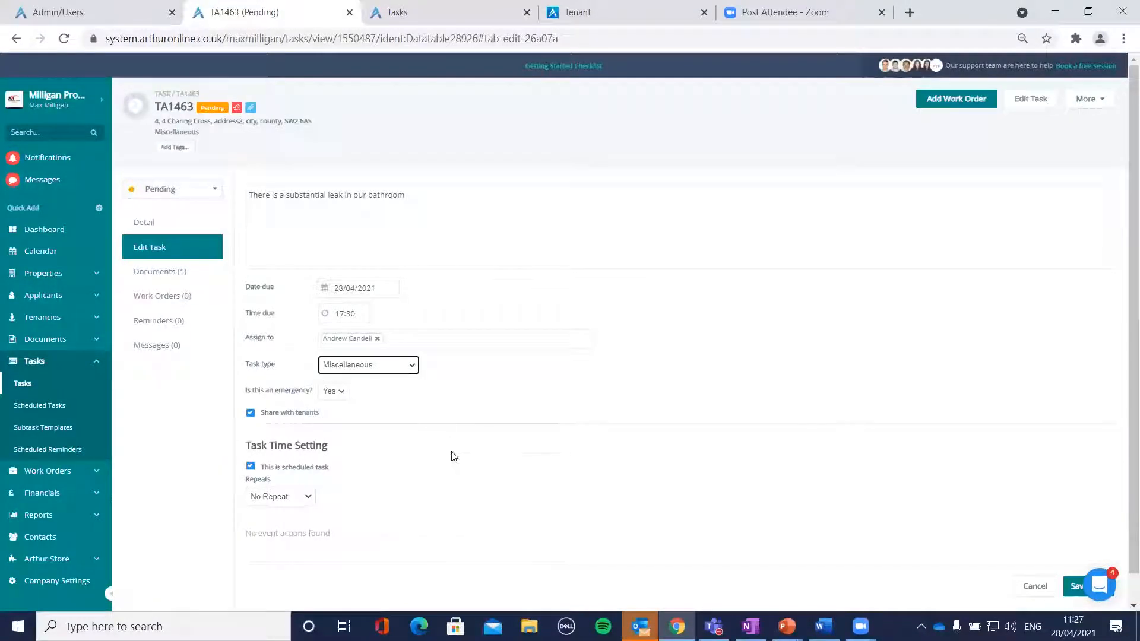
Set the bathroom leak task's emergency option to No.
click(339, 393)
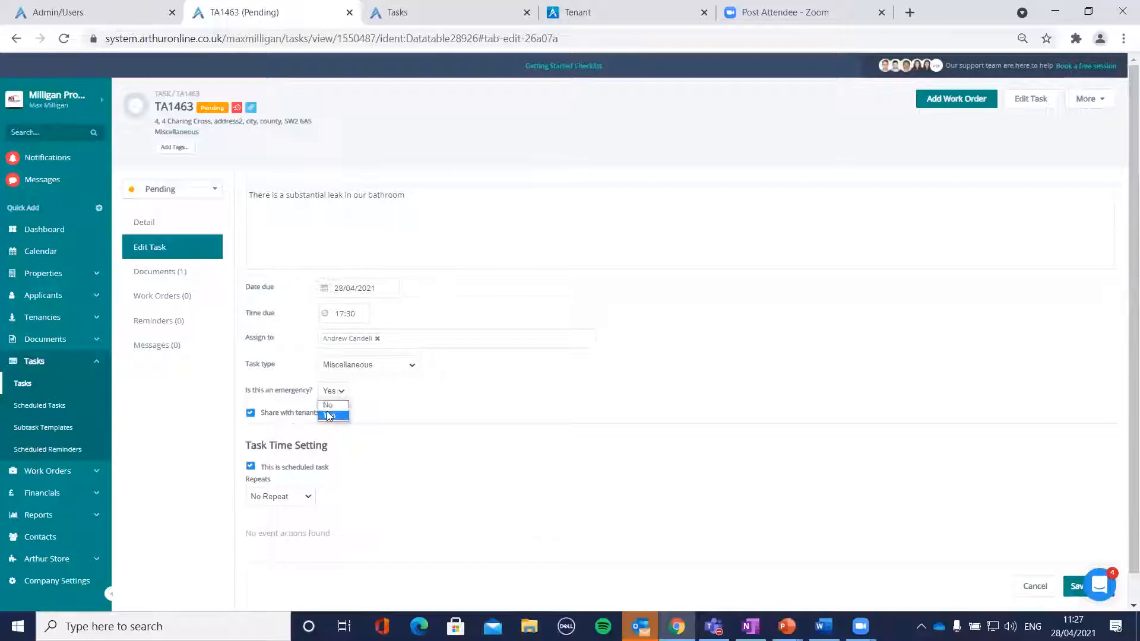
click(327, 405)
Filter the separate task list by the Emergency task condition and return to the leak task's edit form.
click(375, 7)
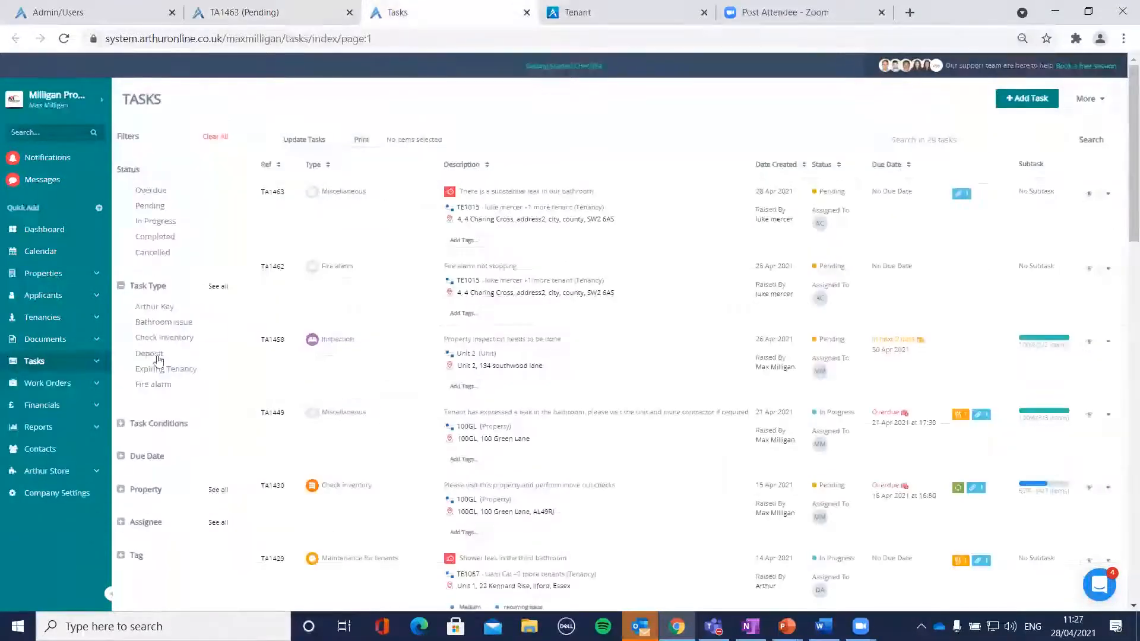
click(165, 424)
click(127, 459)
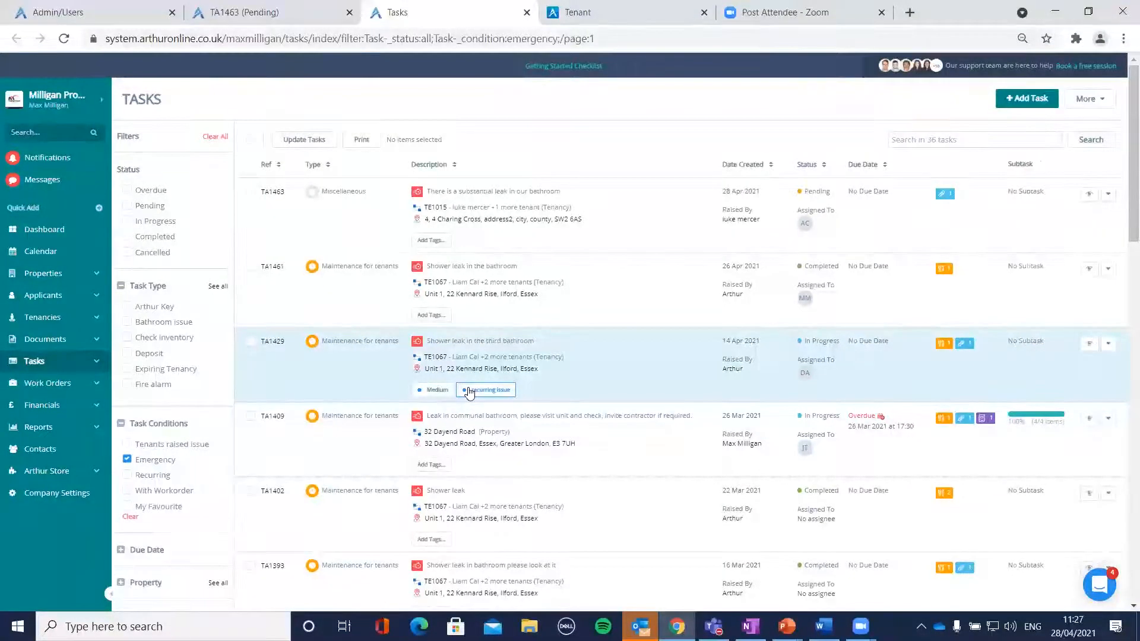
click(333, 13)
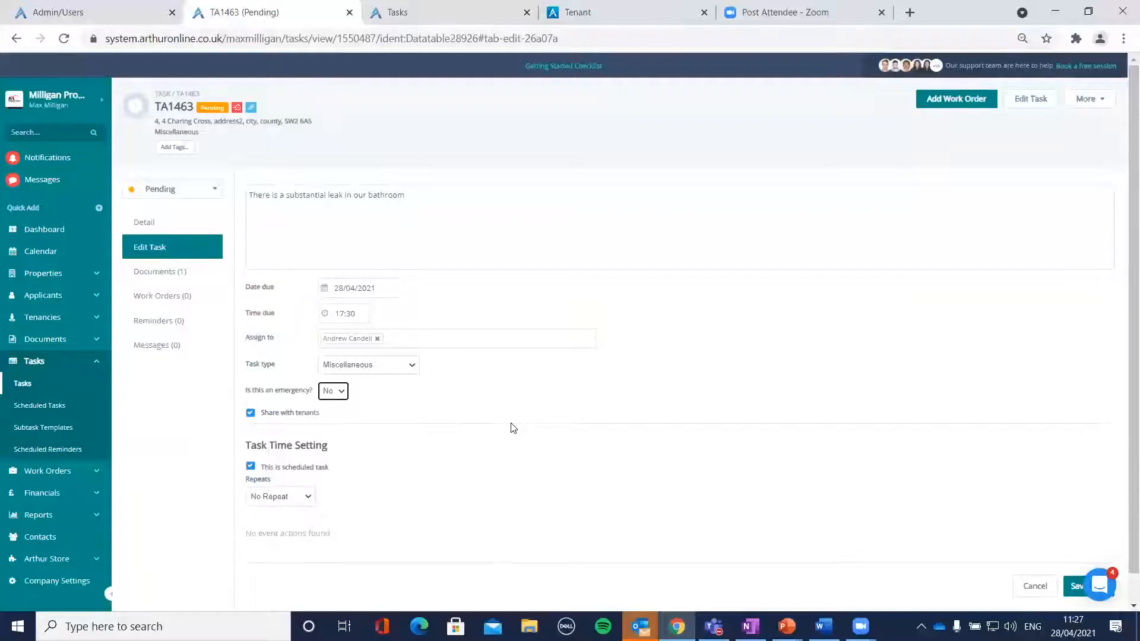
Turn off the scheduled task setting for the bathroom leak task and save the task.
scroll(514, 434, down, 1)
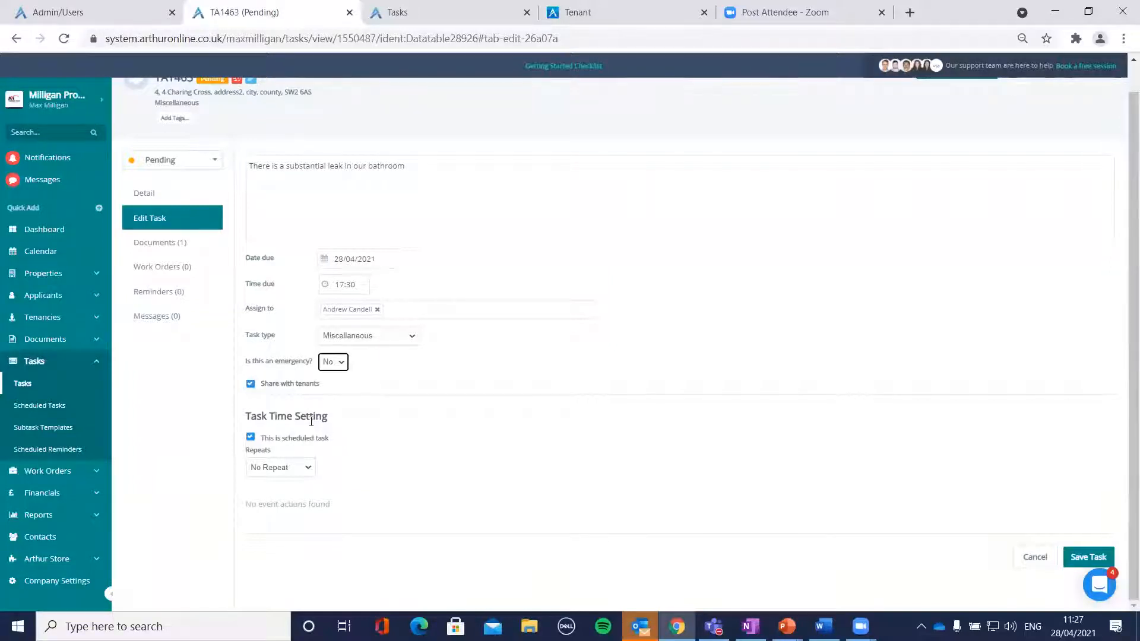
click(250, 437)
click(251, 470)
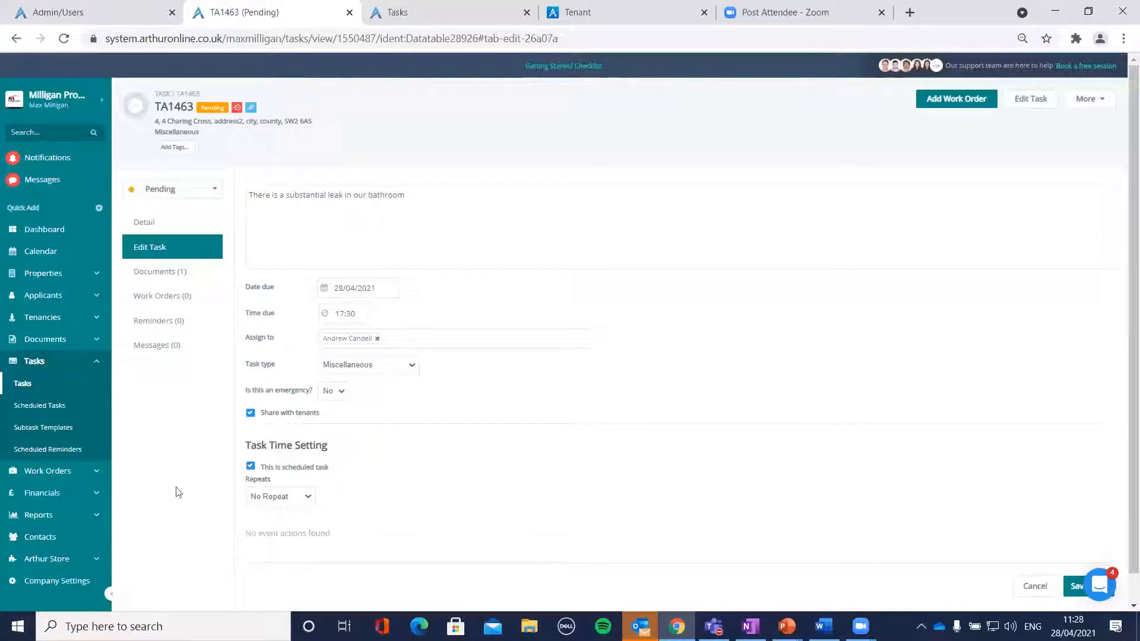
click(250, 467)
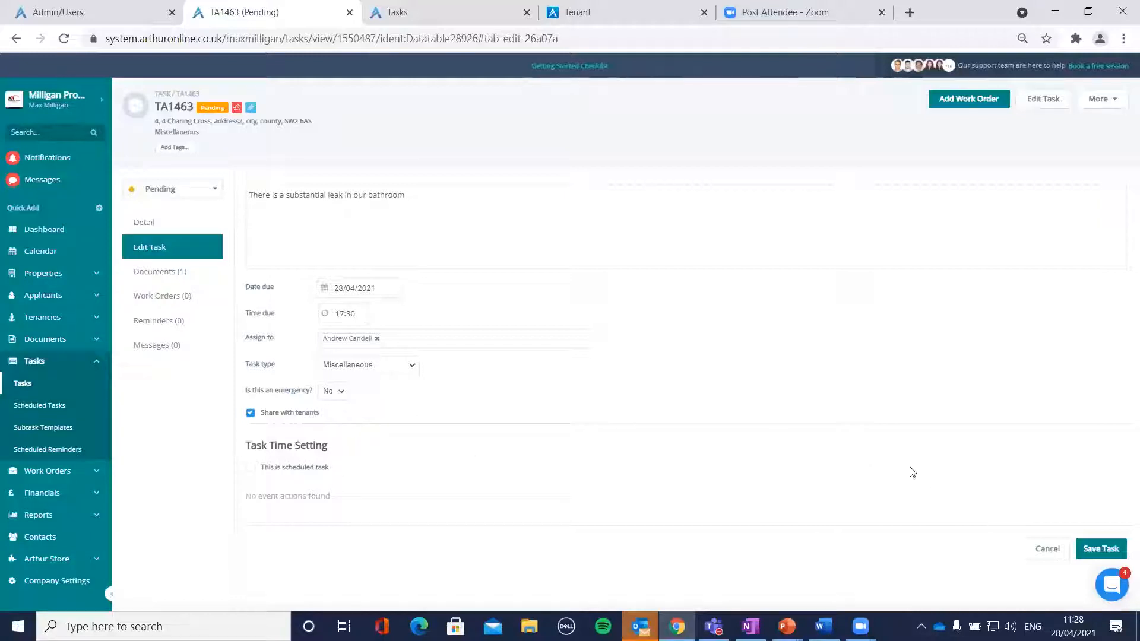
click(1089, 550)
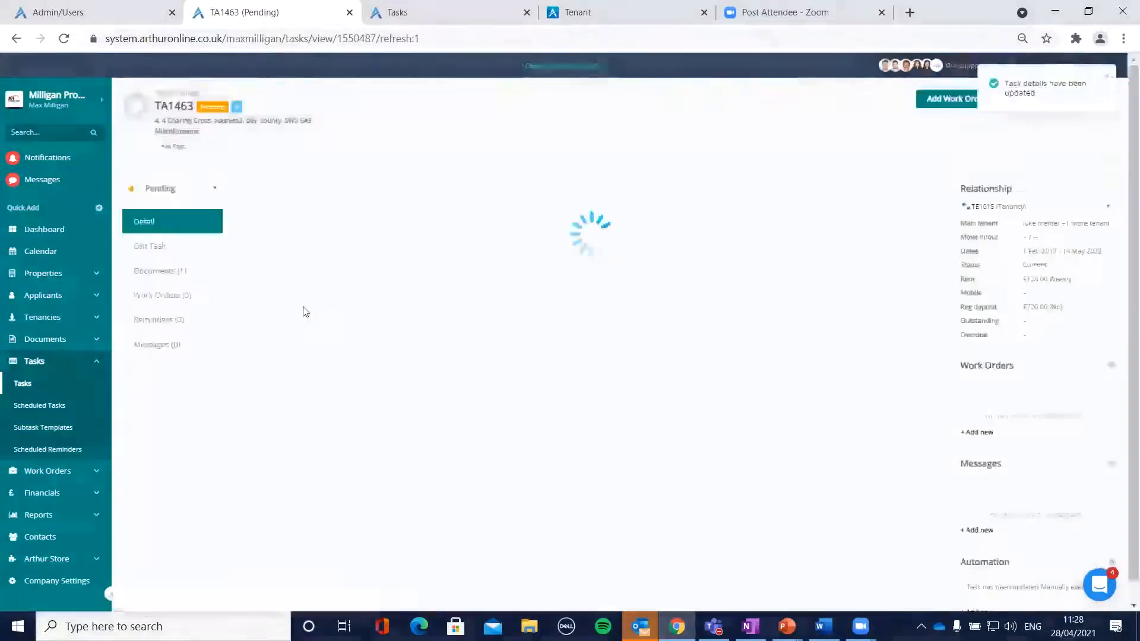
Look through the leak task's documents, work orders, reminders and messages.
click(157, 271)
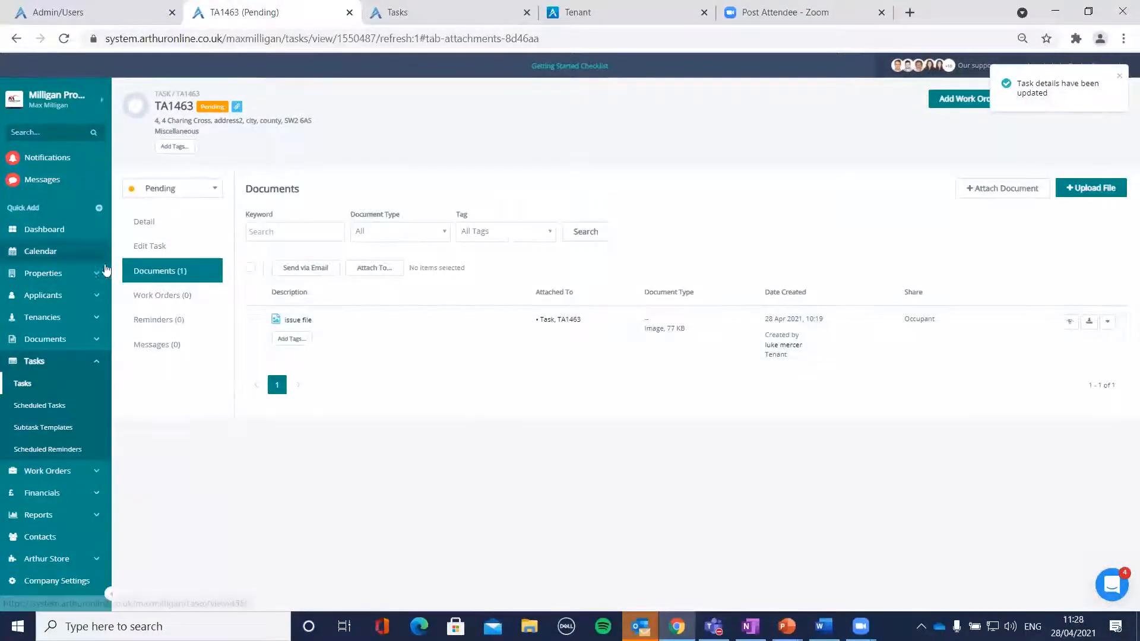
click(166, 304)
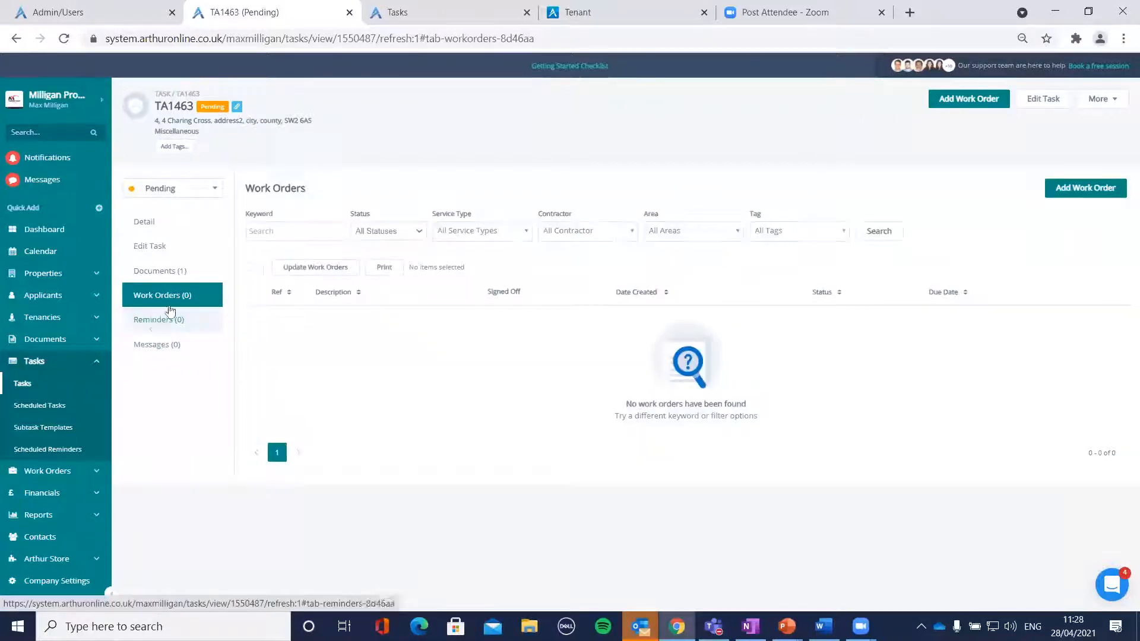
click(136, 319)
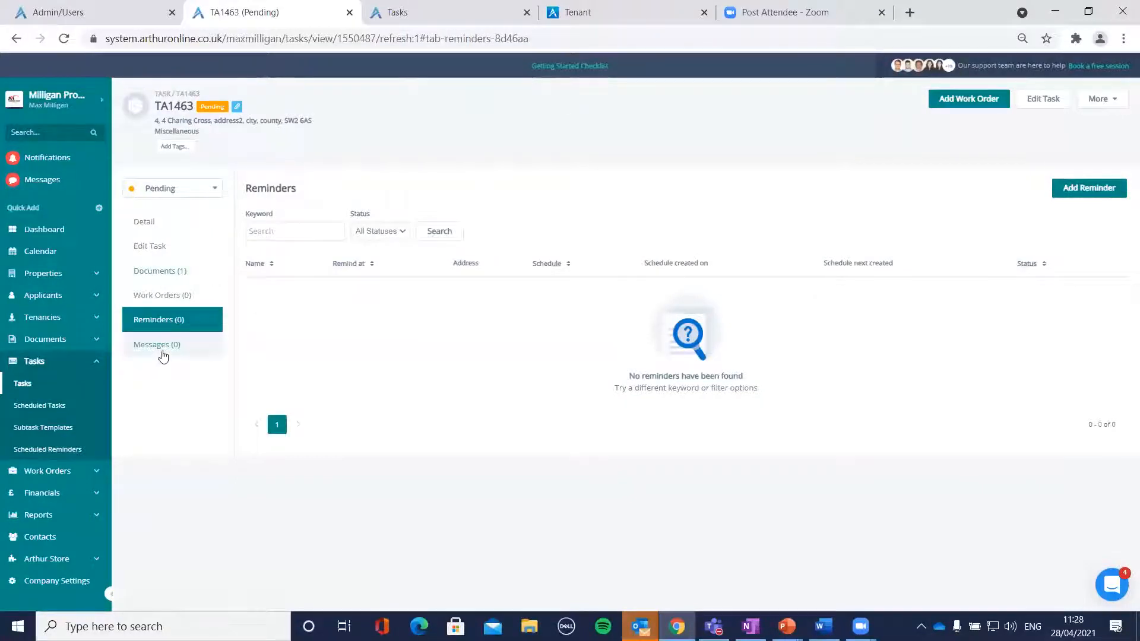
click(164, 355)
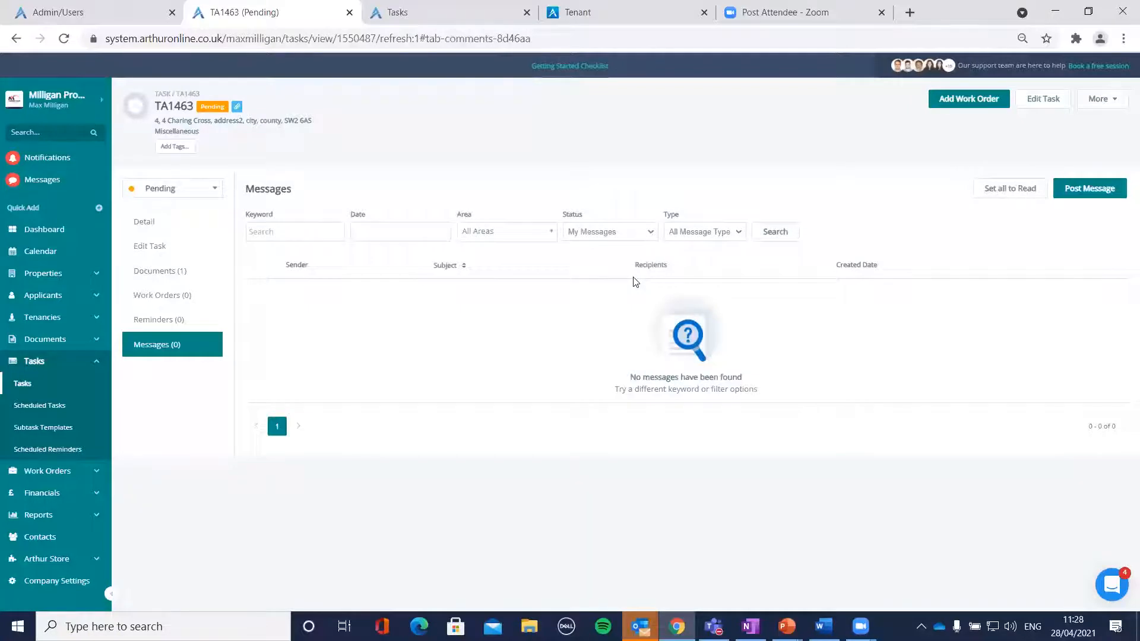
Start a new message from the leak task and add both current tenants as recipients.
click(1088, 188)
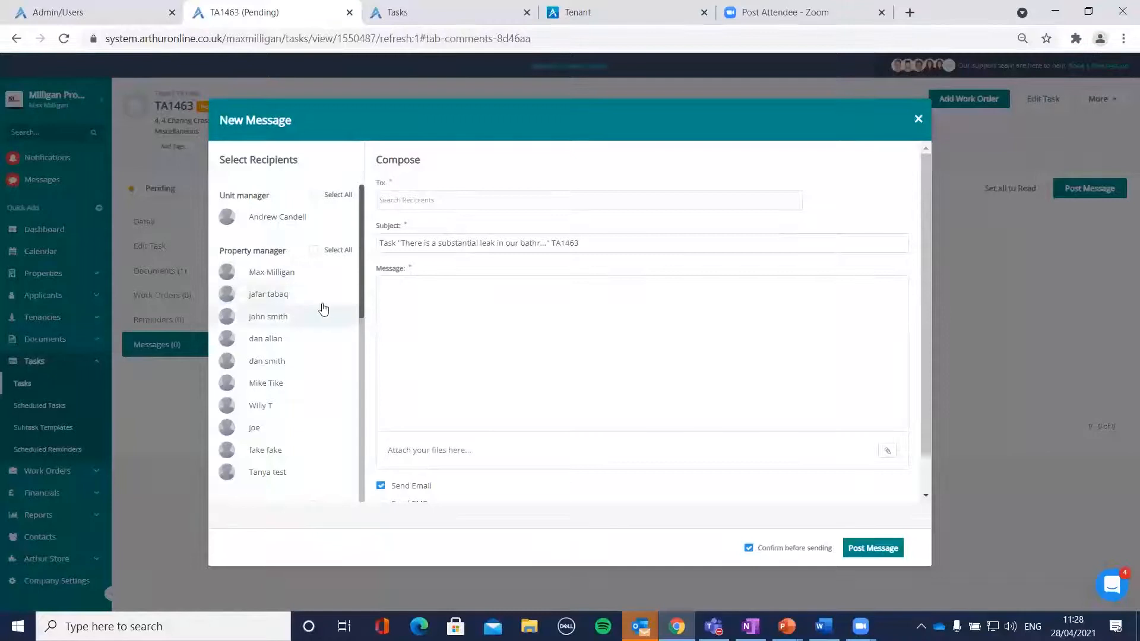
scroll(306, 282, down, 10)
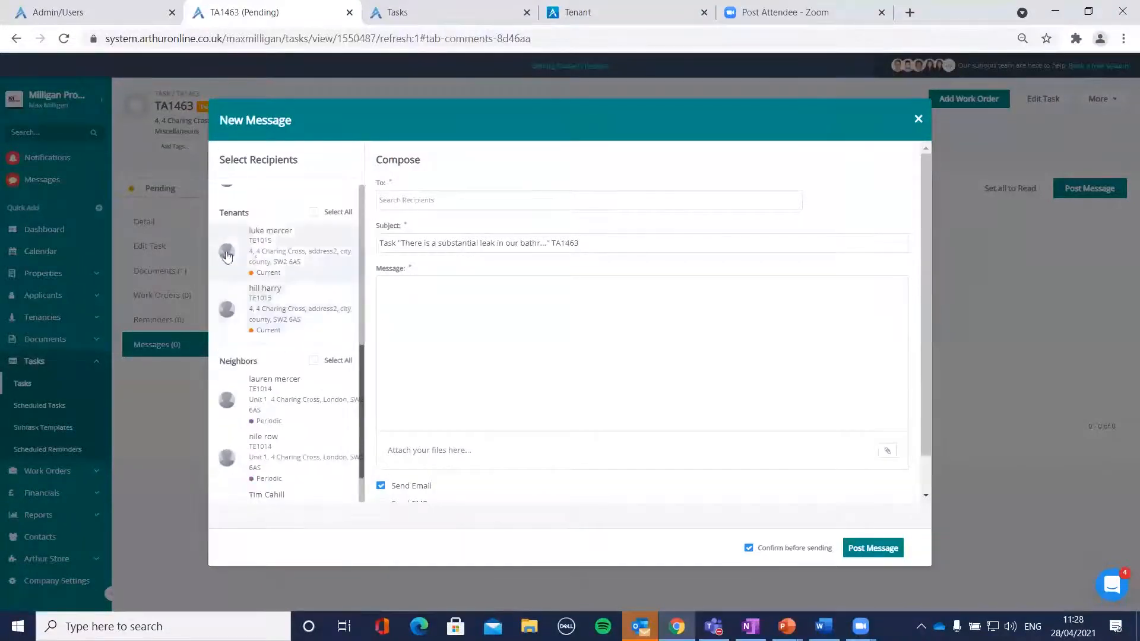
click(302, 249)
click(296, 321)
Greet the tenant, write "Please can you attach more photos?", and send the message to both confirmed recipients.
click(454, 314)
text(Hi )
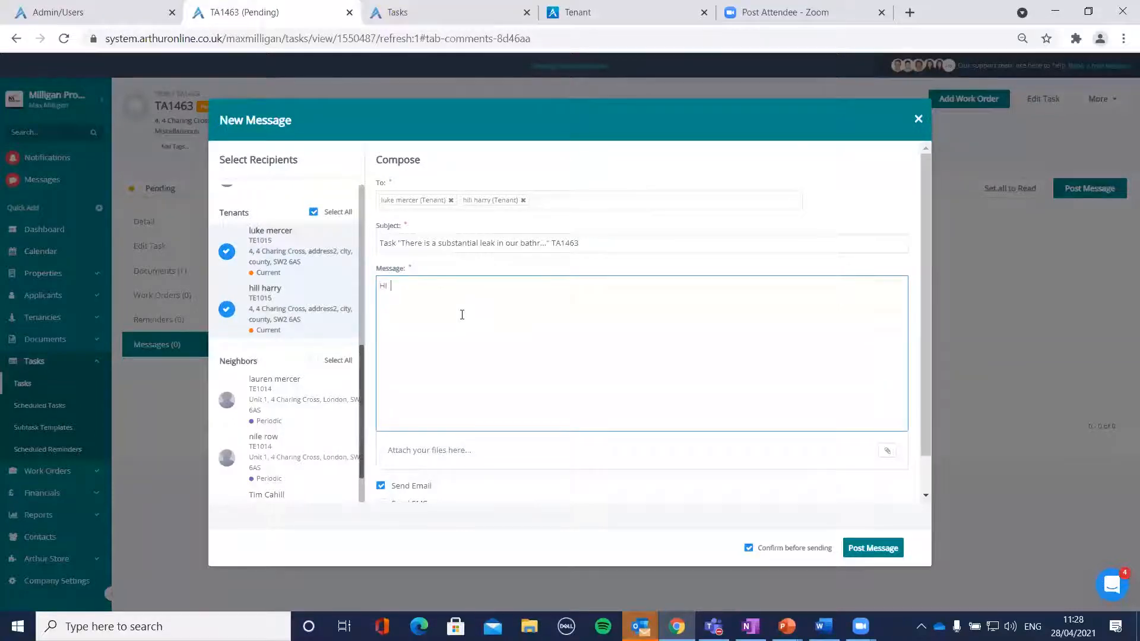
text(Luke)
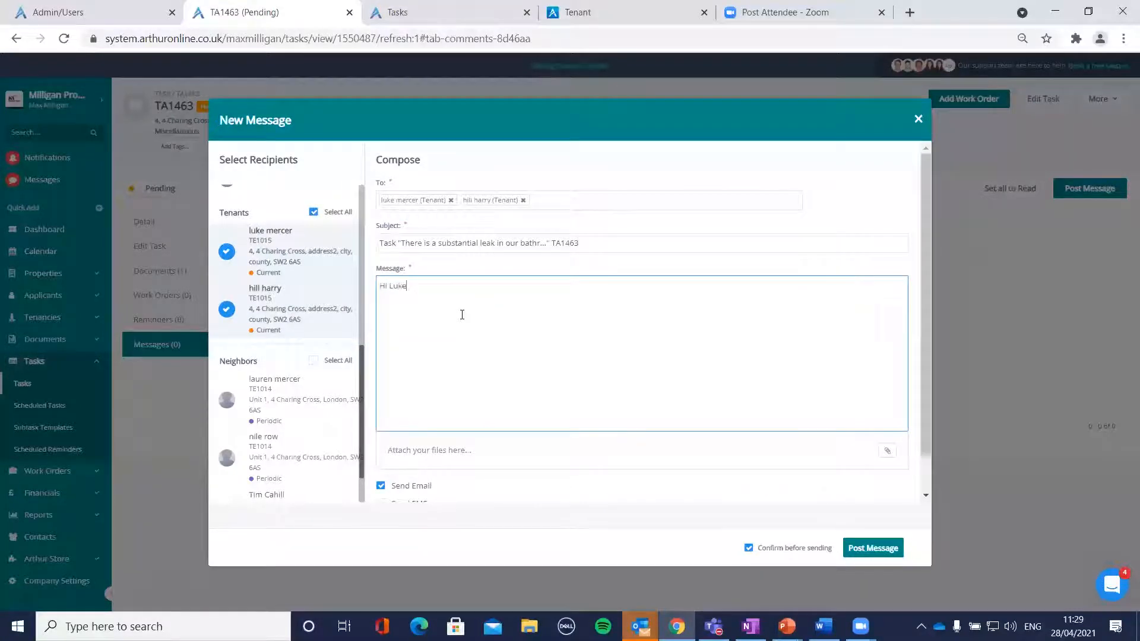
text(aphoto)
scroll(474, 330, down, 1)
click(896, 554)
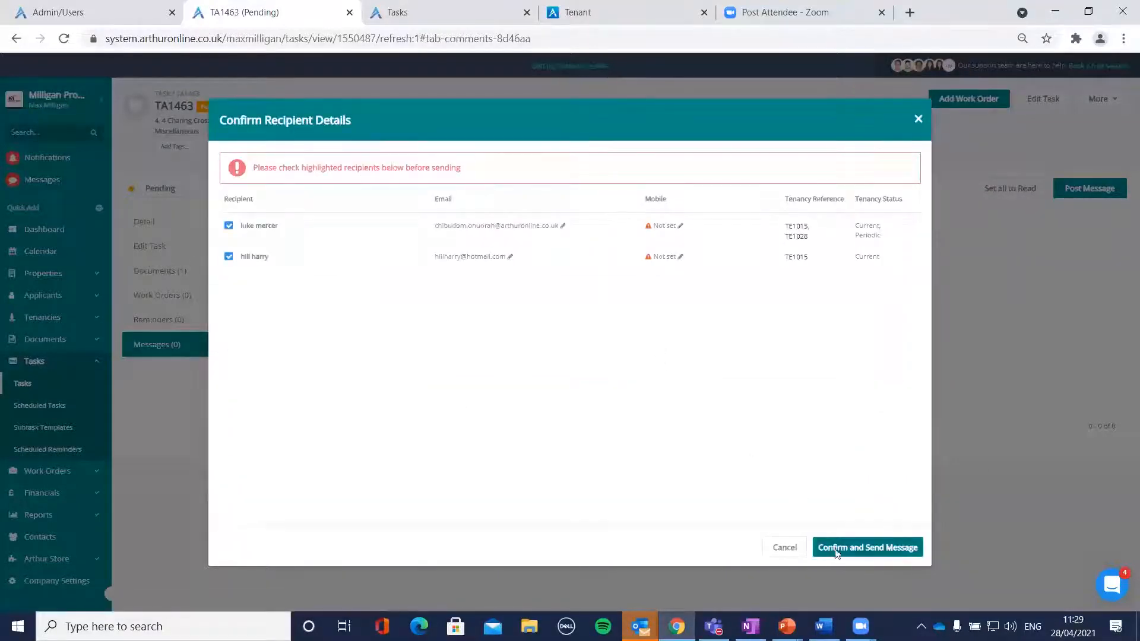
click(836, 548)
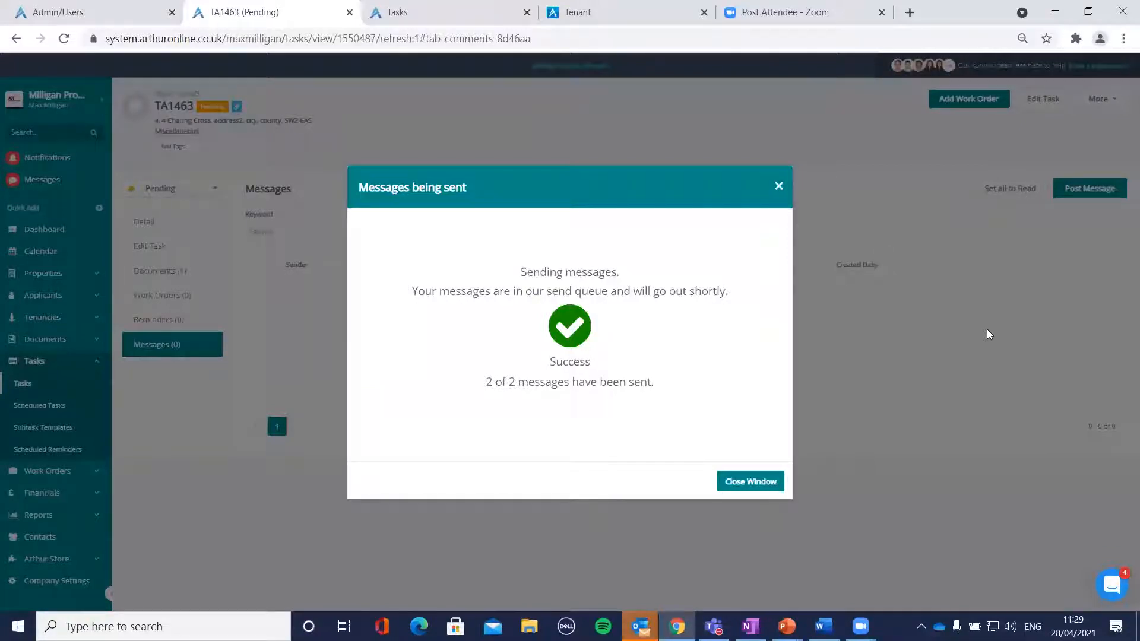
click(760, 483)
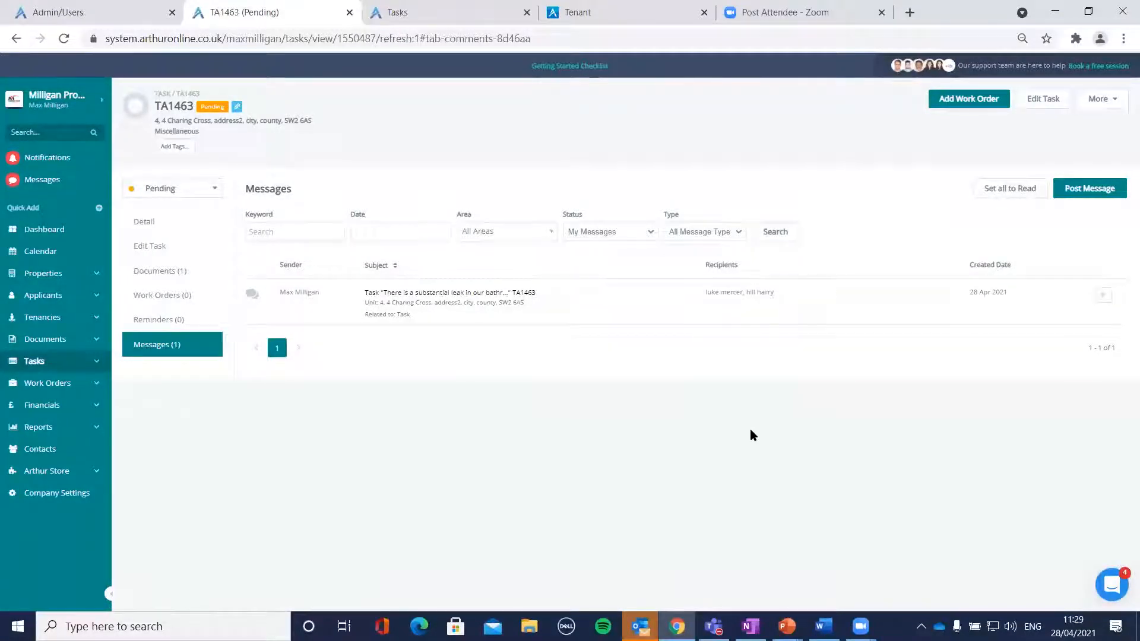
Review the leak task's subtasks, internal notes and activity history on its detail page, loading more activity entries.
click(195, 223)
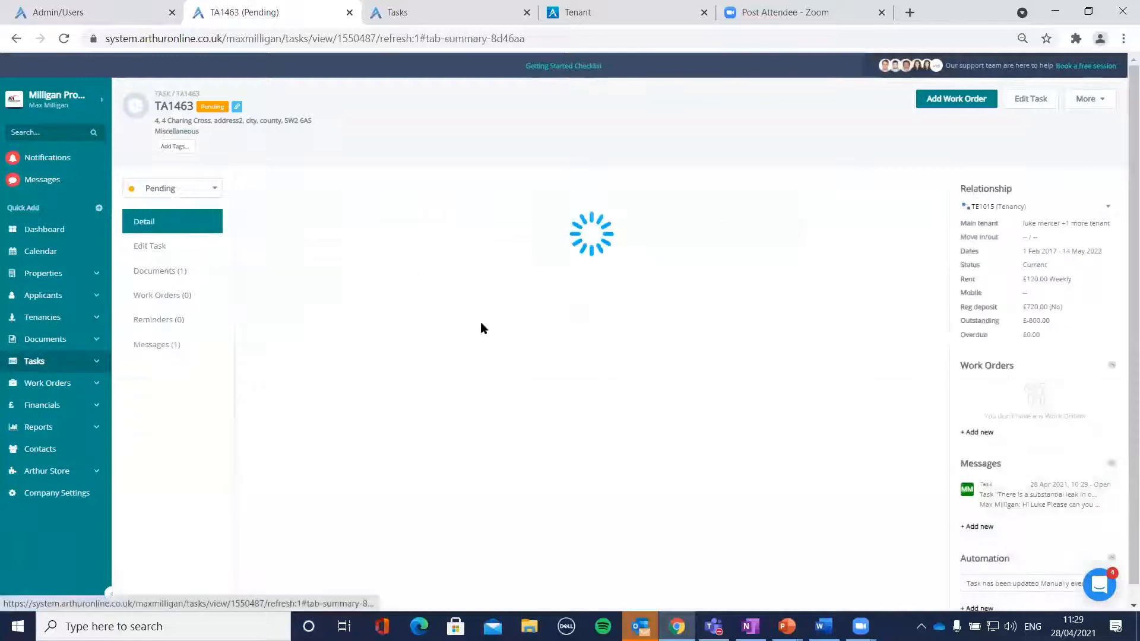
scroll(638, 350, down, 4)
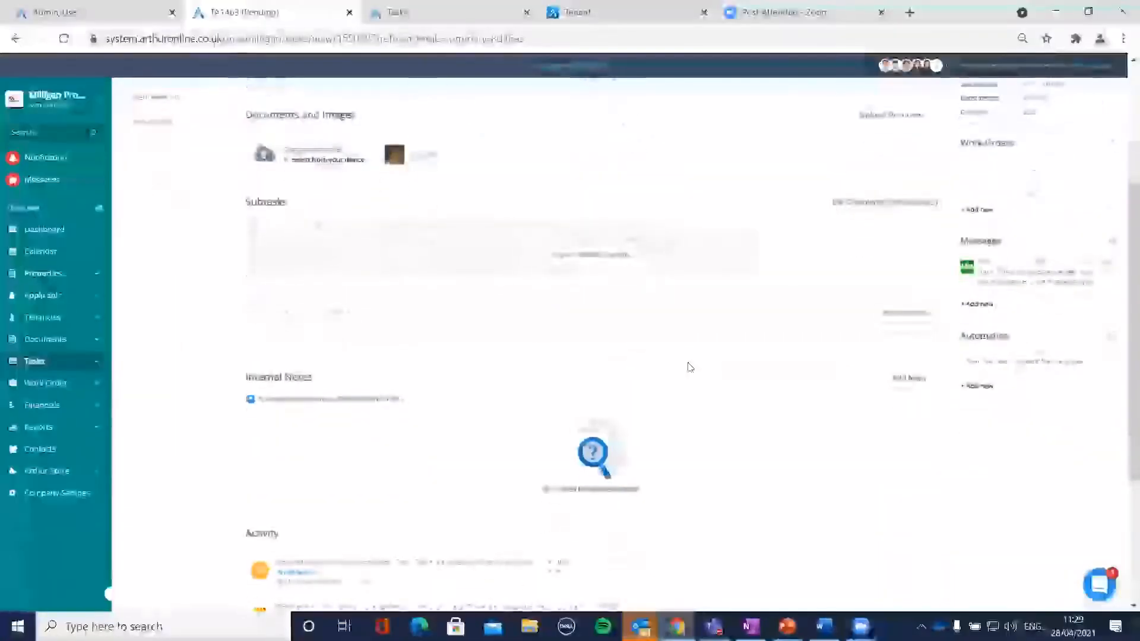
scroll(677, 265, down, 1)
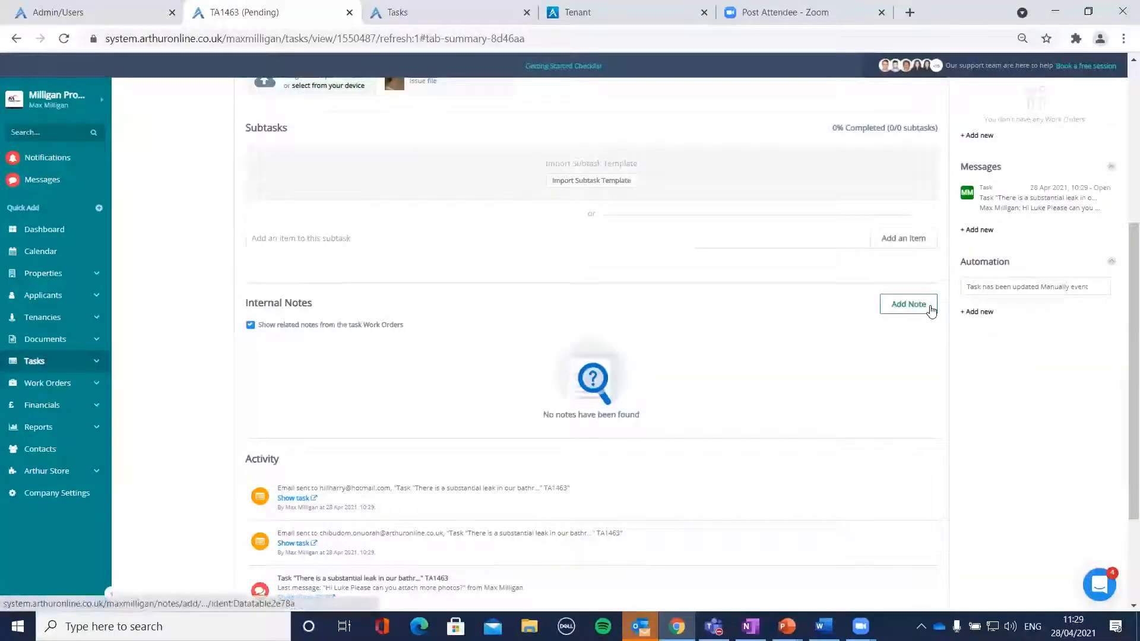
click(882, 310)
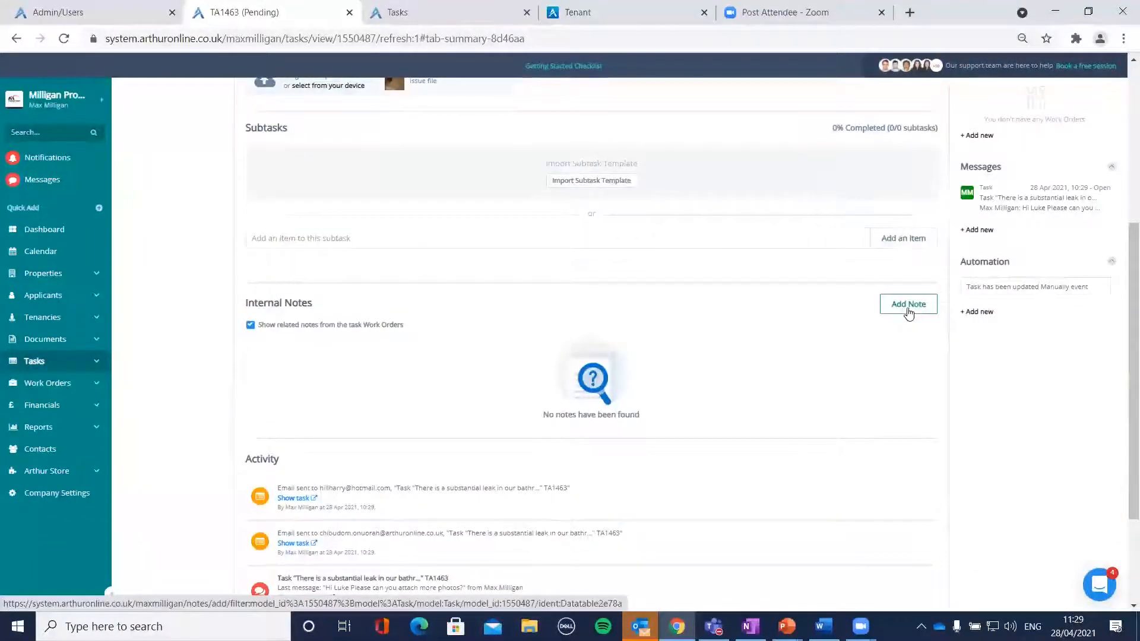
scroll(903, 314, down, 3)
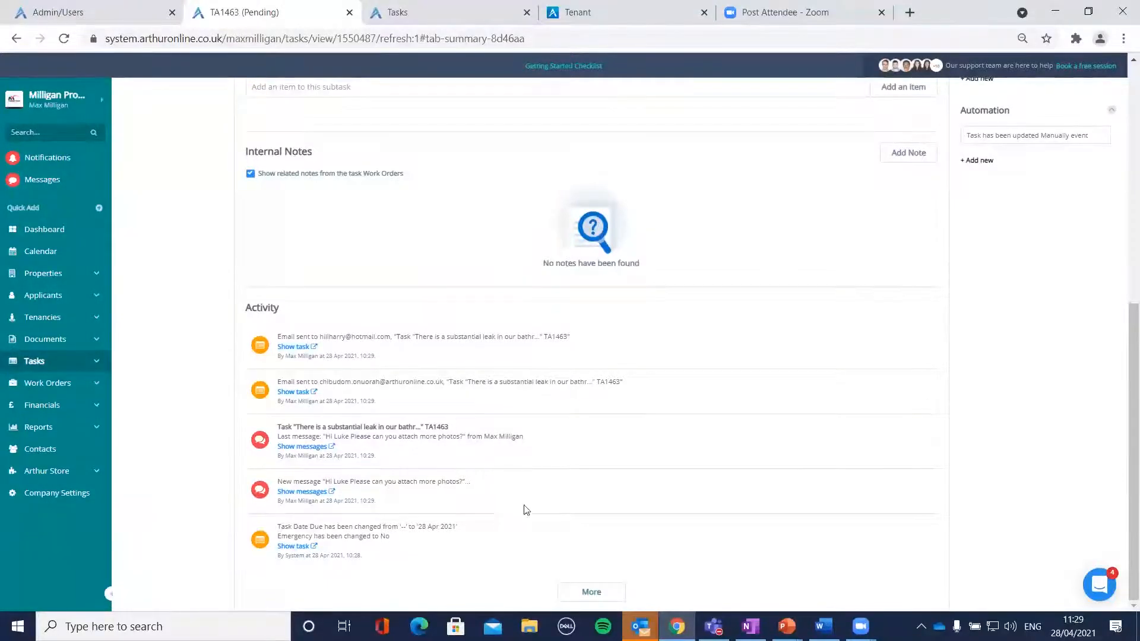
click(592, 594)
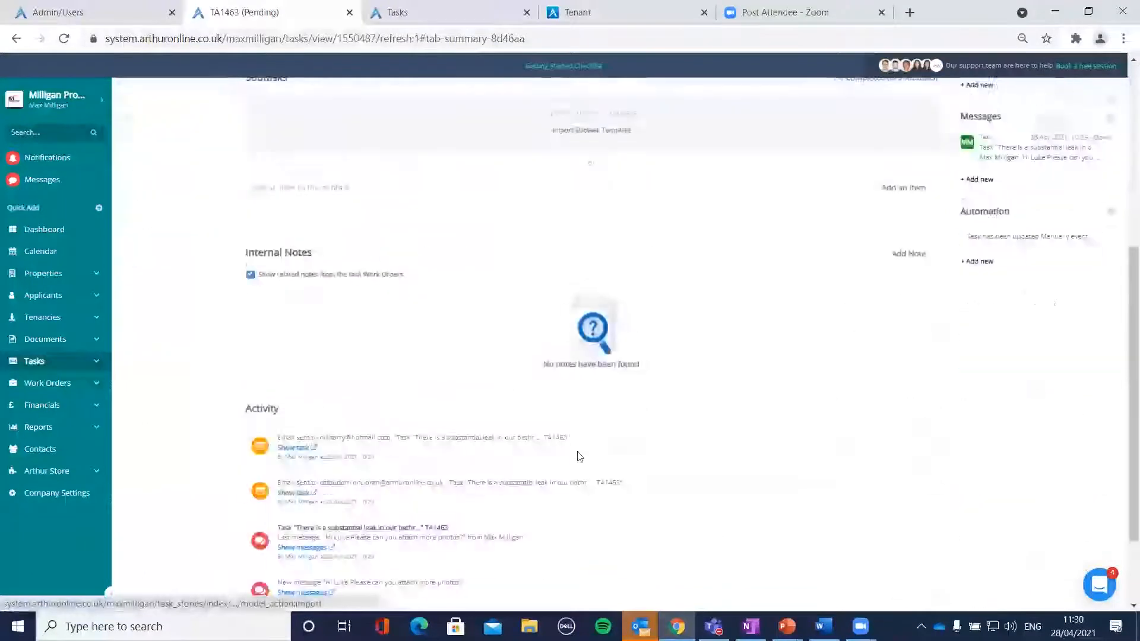
Look through the leak task's importable subtask templates and start a new template named "Maintenance checklist", correcting the spelling of its name.
scroll(580, 456, down, 2)
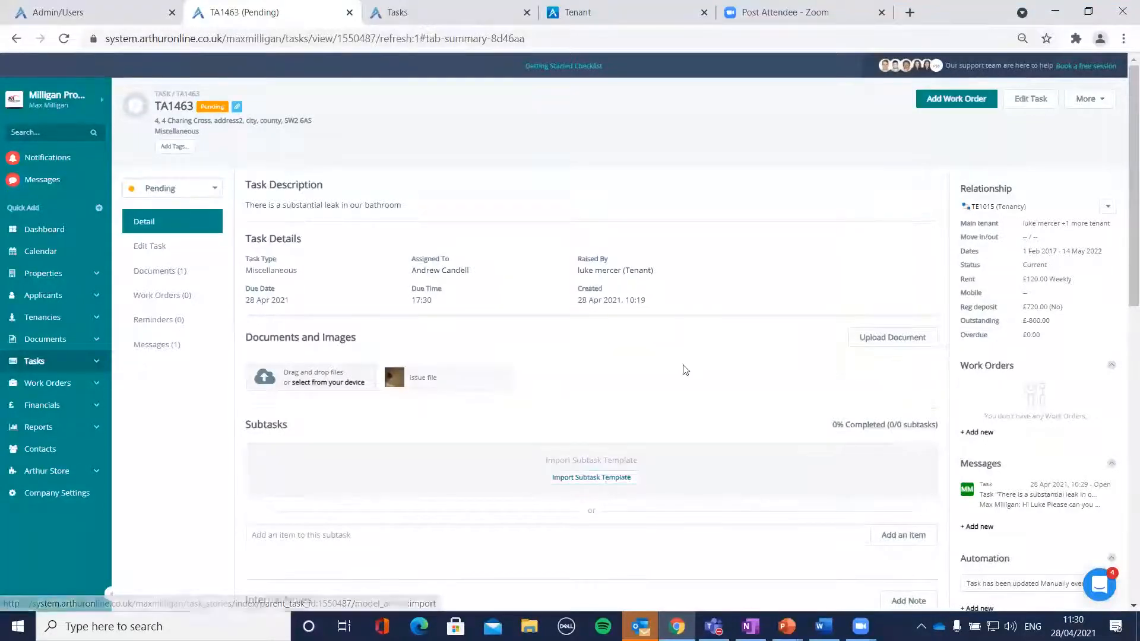
click(592, 479)
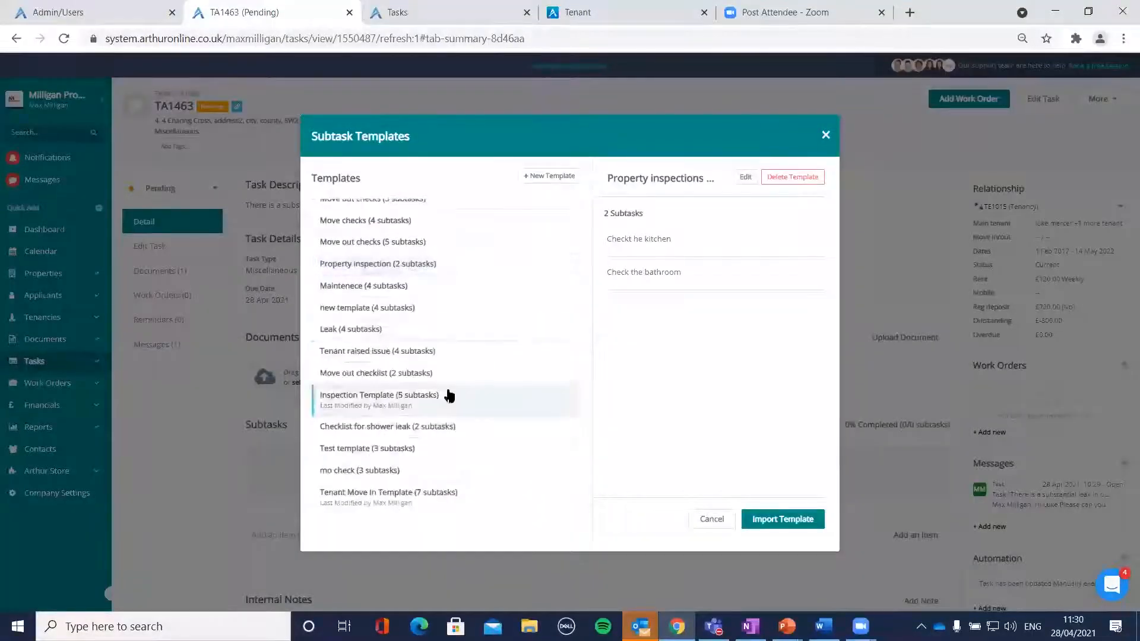
scroll(447, 395, up, 2)
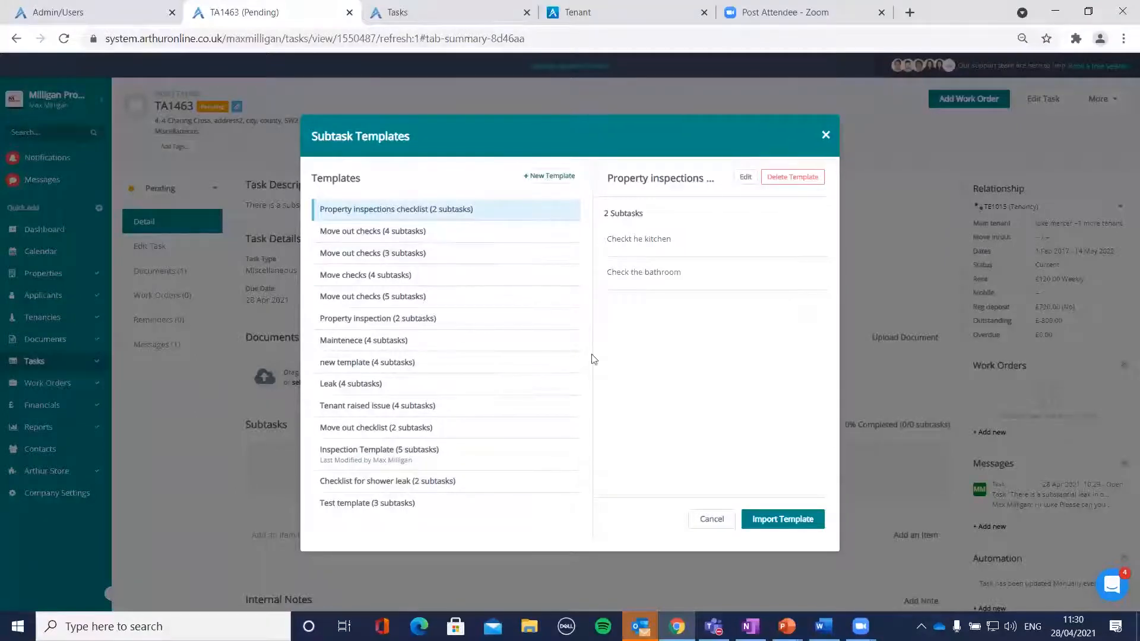
scroll(535, 372, down, 2)
scroll(544, 368, up, 2)
click(549, 178)
drag(718, 174, 275, 176)
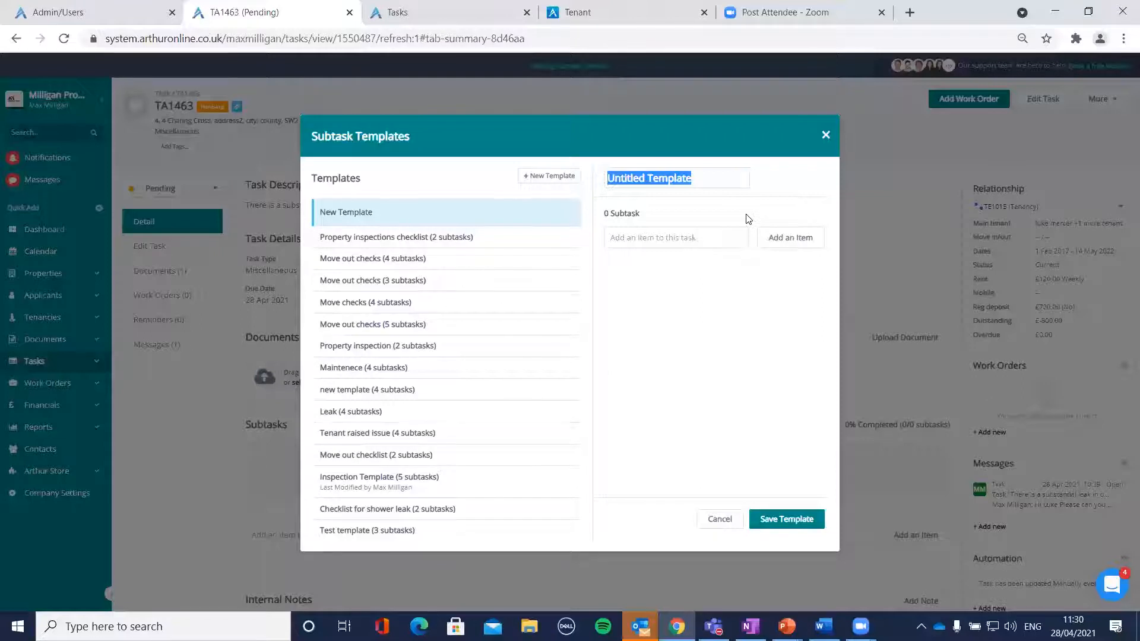
text(Maintenence checklist)
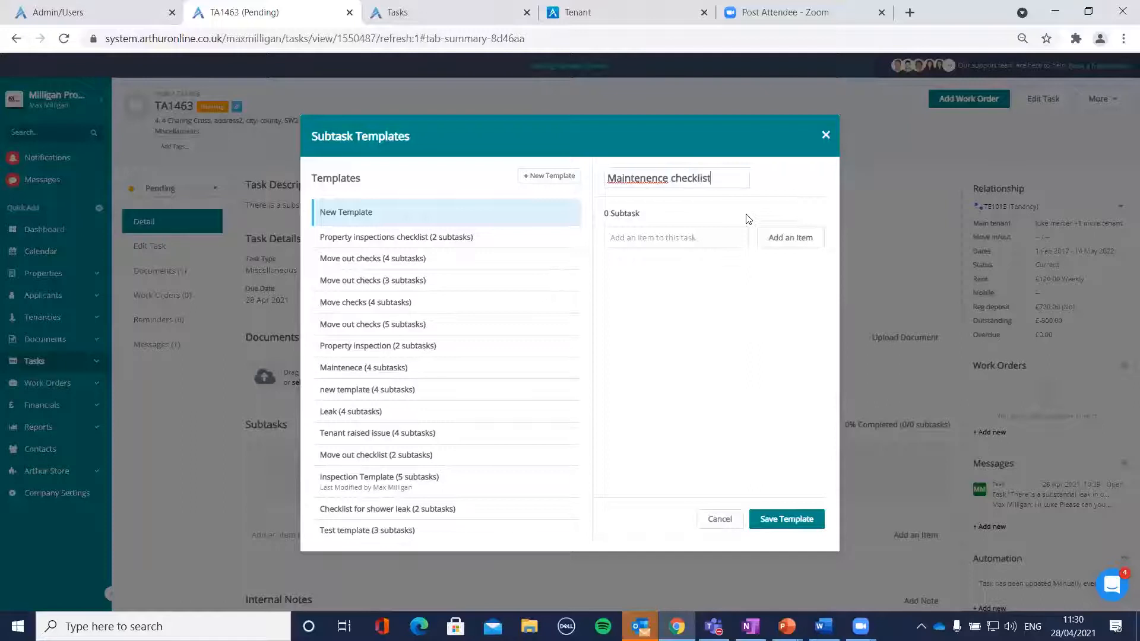
right_click(662, 178)
click(699, 191)
Add the subtasks "Visit unit" and "Check leak" to the new template.
click(646, 234)
text(Visit unit)
click(808, 239)
text(C)
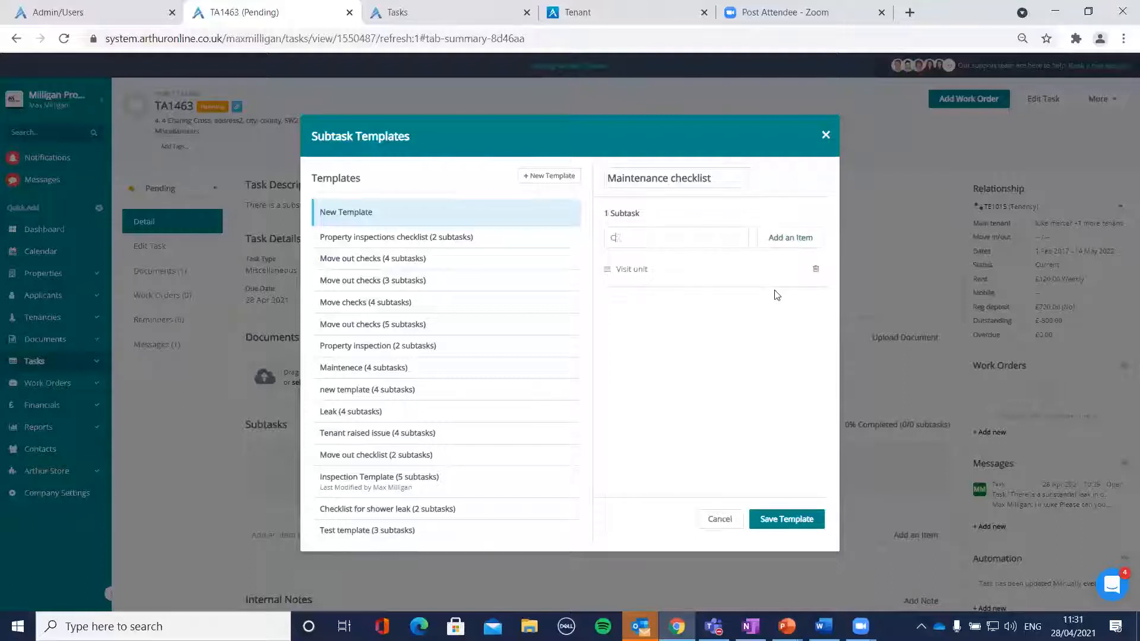
text(heck leak)
click(787, 240)
Add the subtasks "Create work order if necessary", "invite contractor" and "Contact property owner" to the Maintenance checklist template.
text(Create work order if ness)
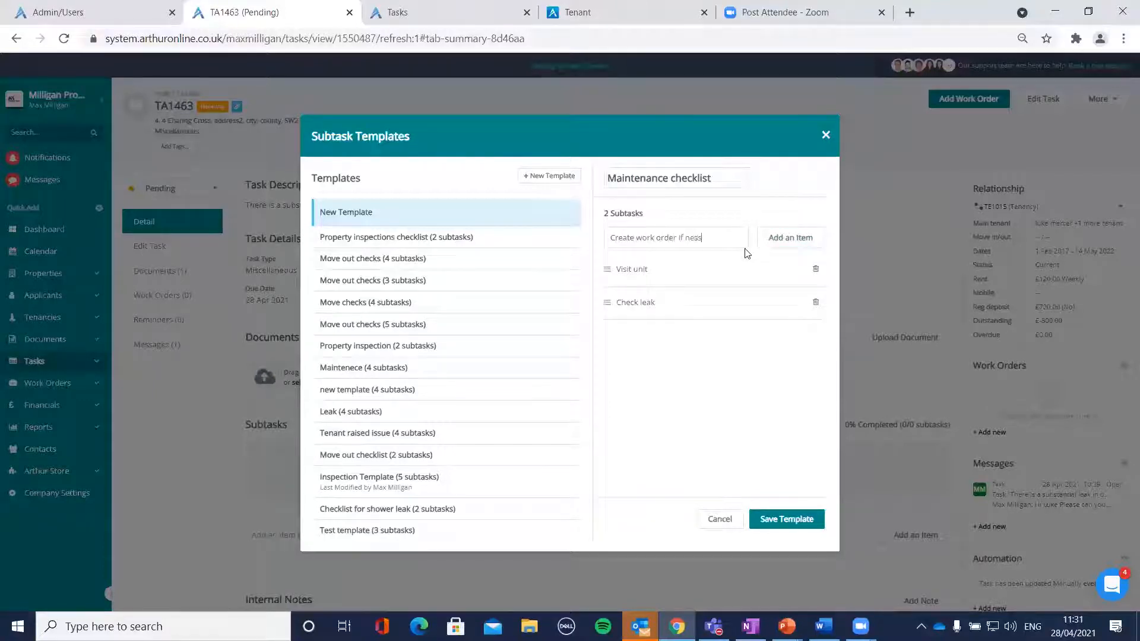
text(ecary)
right_click(703, 237)
click(742, 251)
click(788, 237)
text(invite contractor)
click(786, 241)
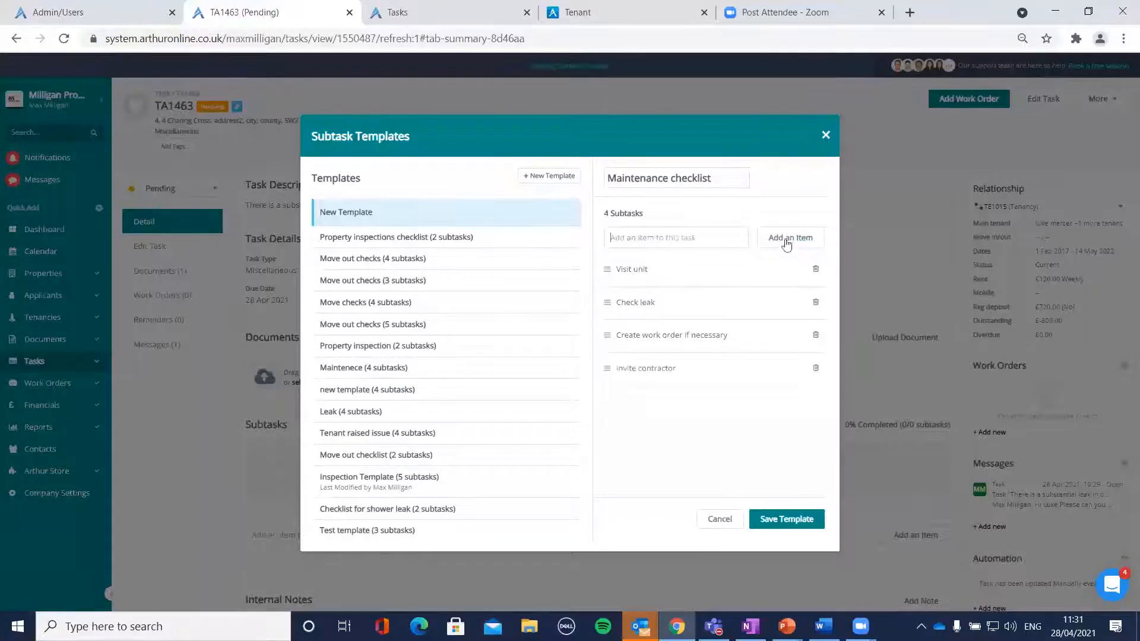
text(Contact p)
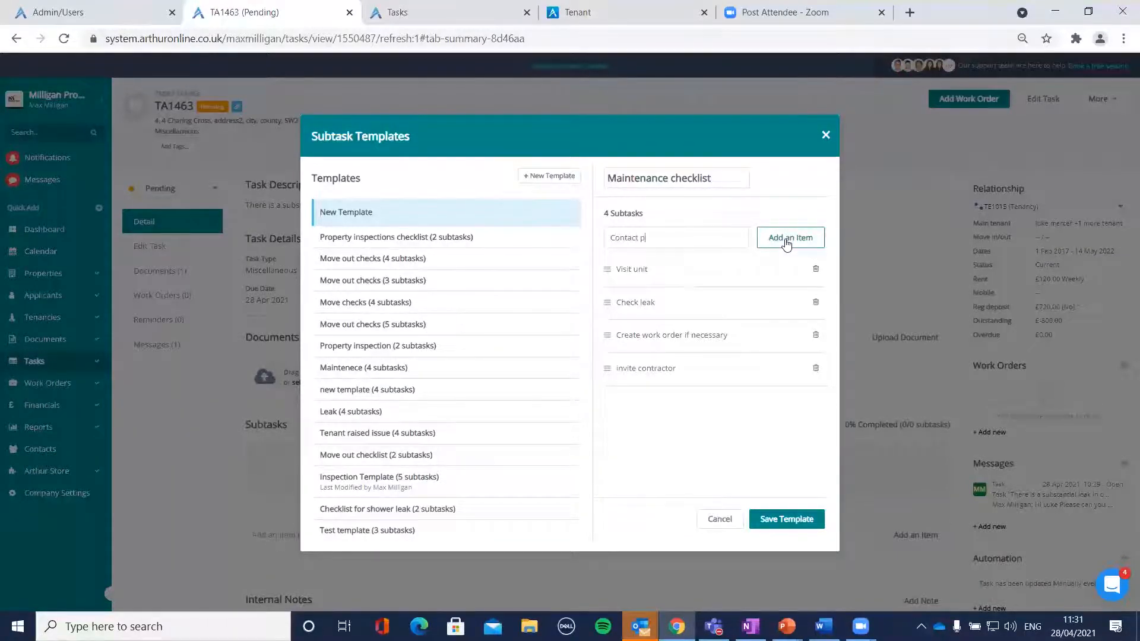
text(roperty owner)
click(786, 243)
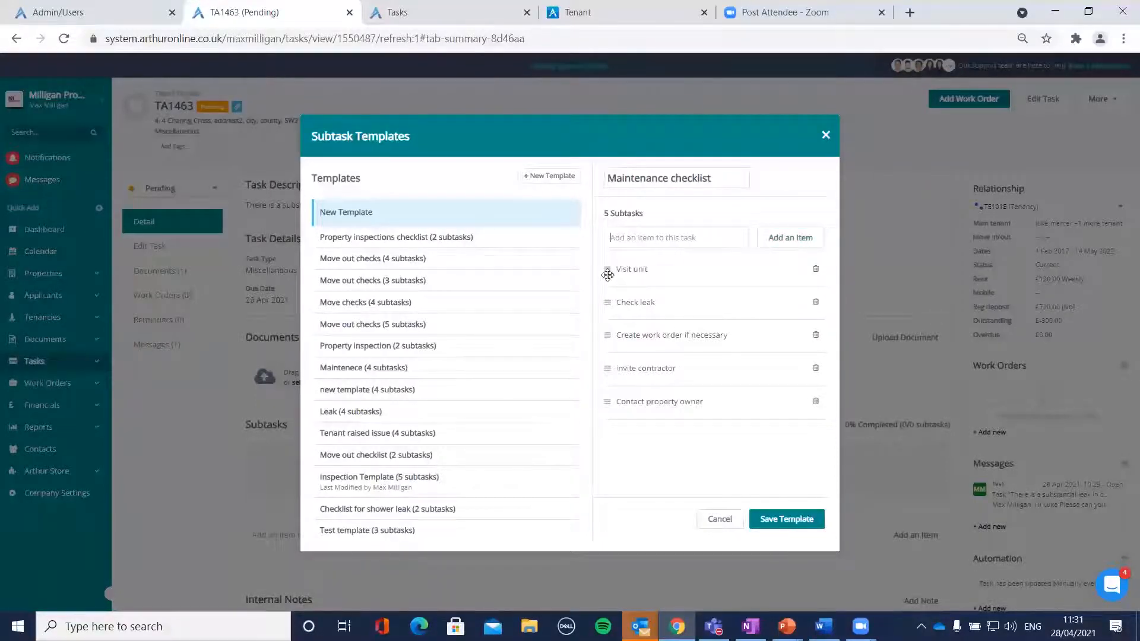
Save the Maintenance checklist template and import its subtasks into the leak task.
drag(608, 303, 619, 337)
click(786, 519)
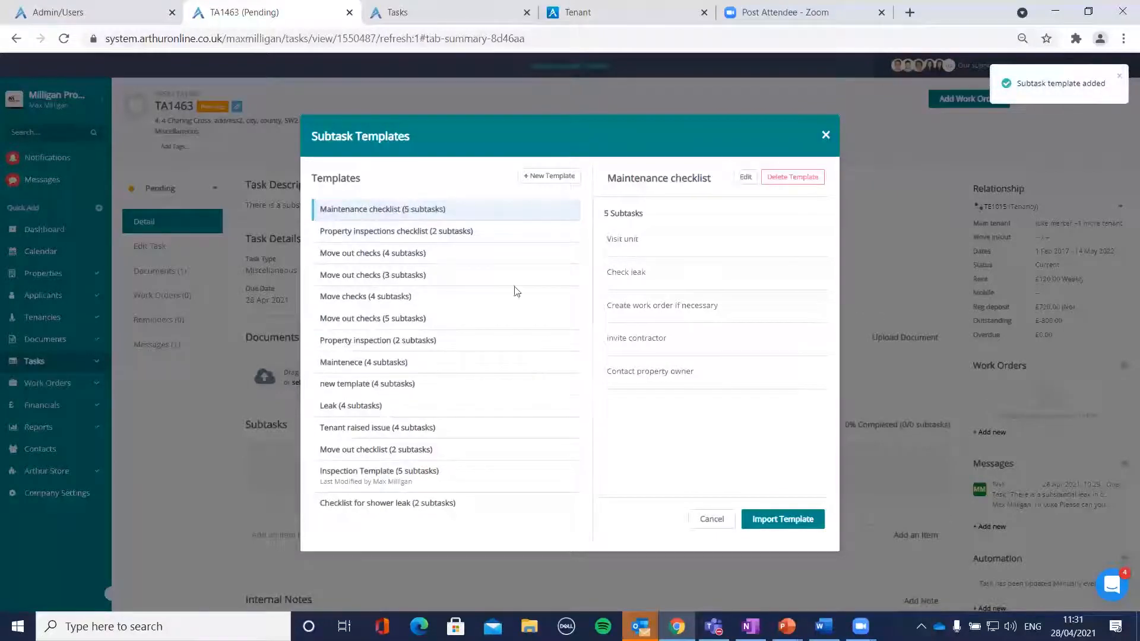
click(775, 520)
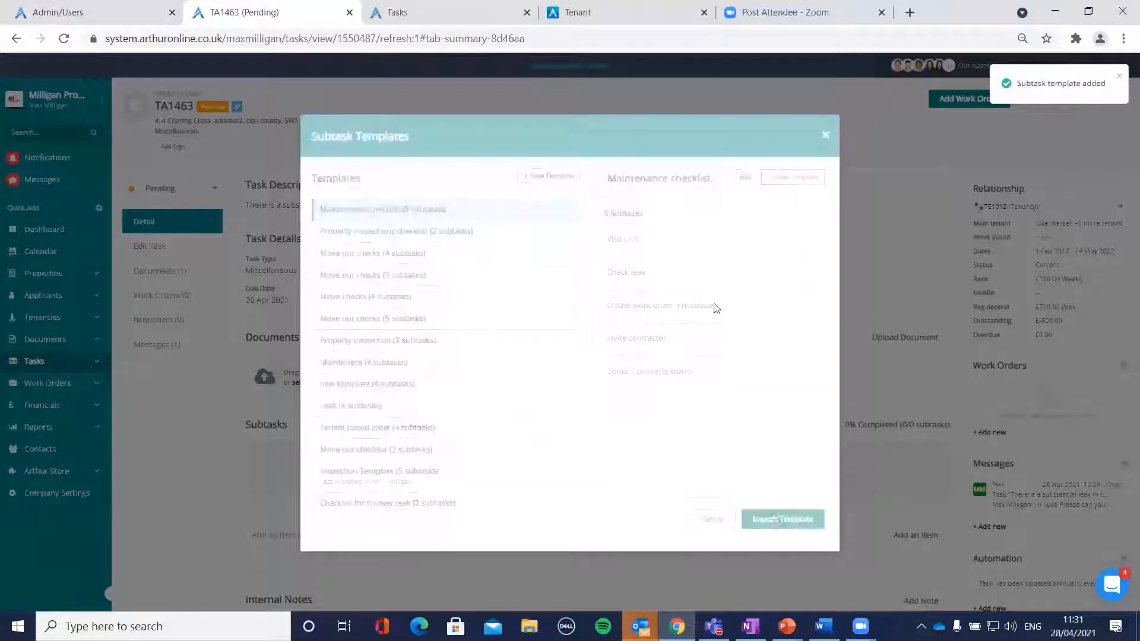
scroll(610, 268, down, 2)
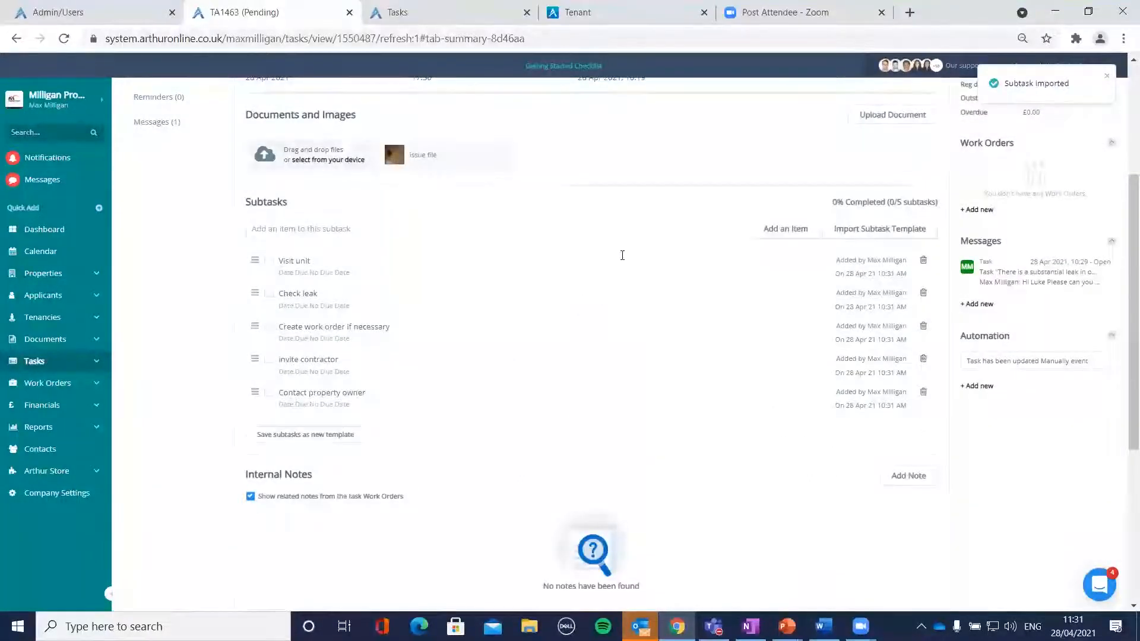
scroll(617, 249, up, 2)
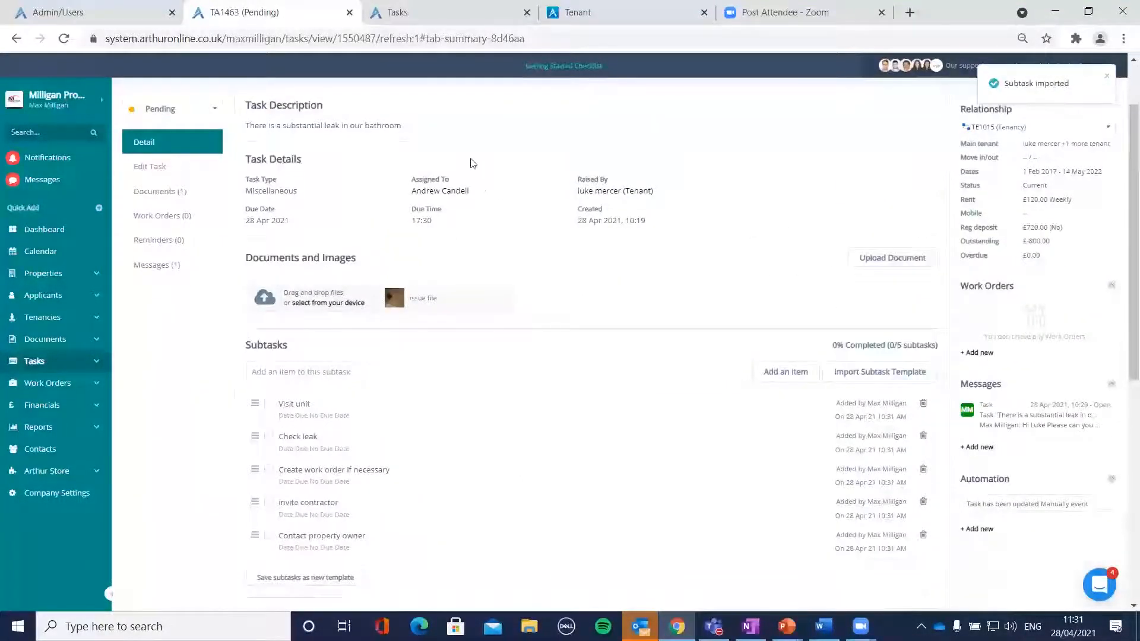
Reorder the task's subtasks so that "Check leak" comes after "Create work order if necessary".
drag(469, 190, 419, 180)
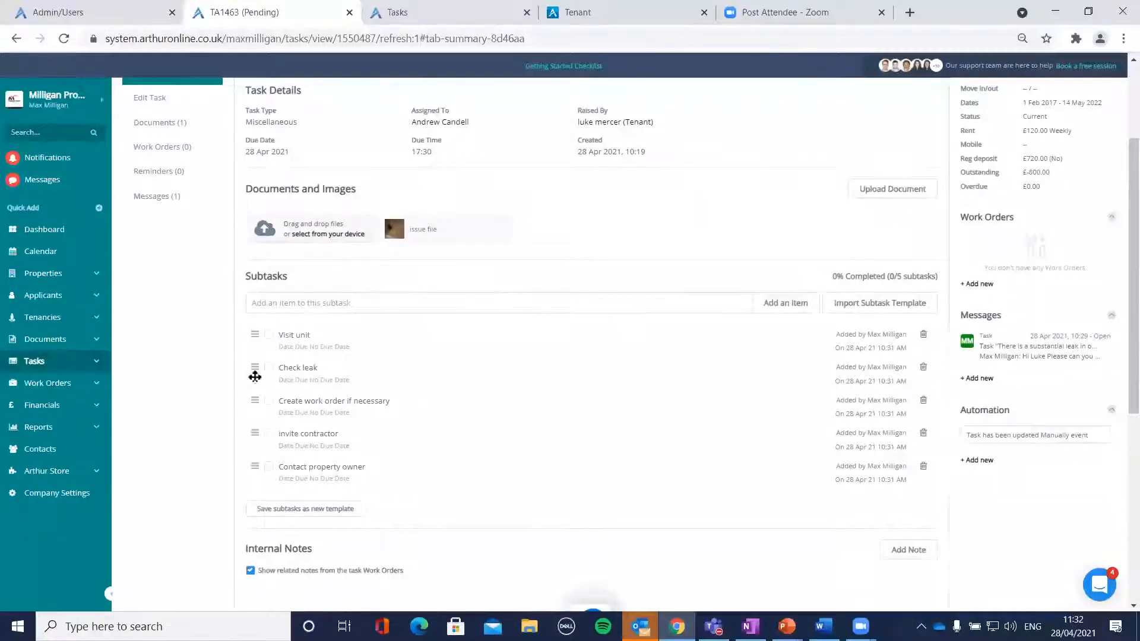
drag(254, 368, 253, 410)
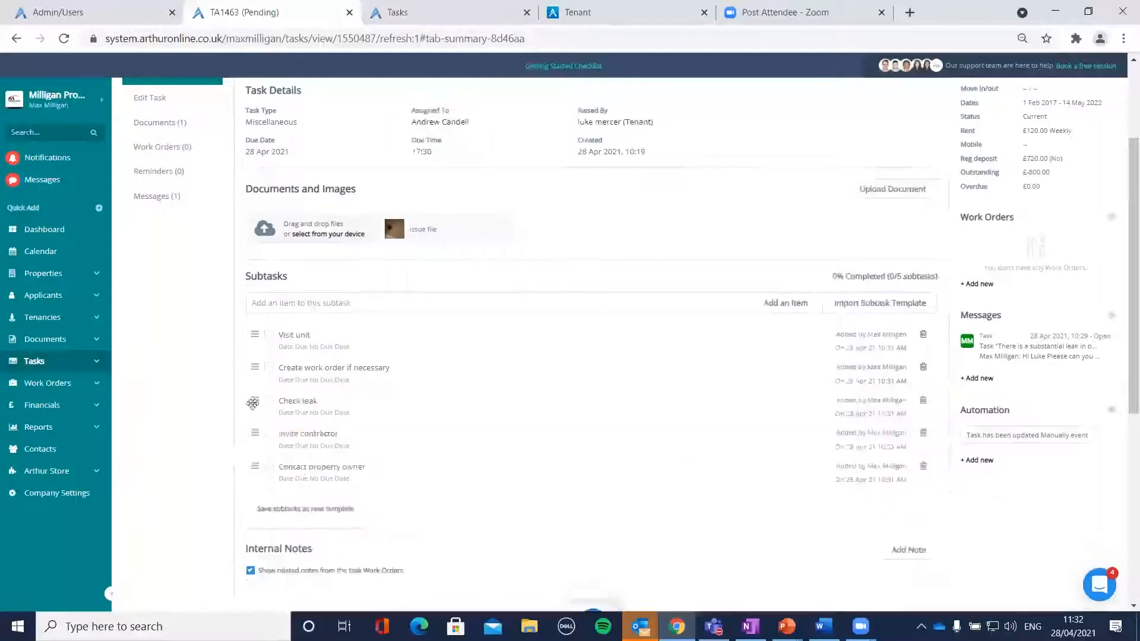
click(397, 296)
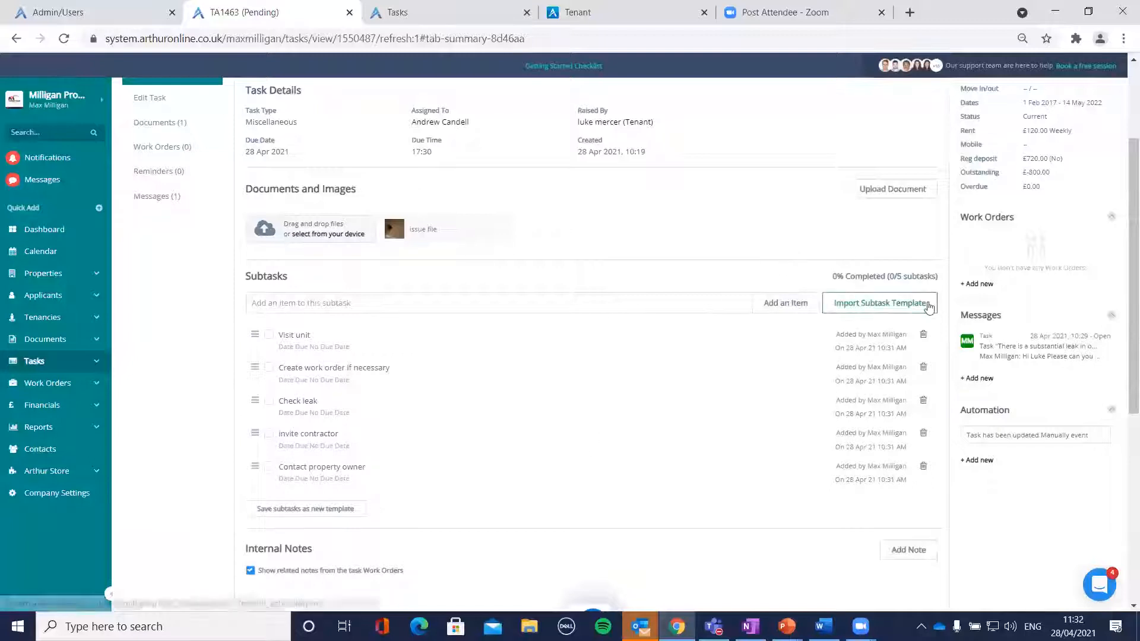
Mark the "Visit unit" subtask as complete and clear it again.
click(269, 335)
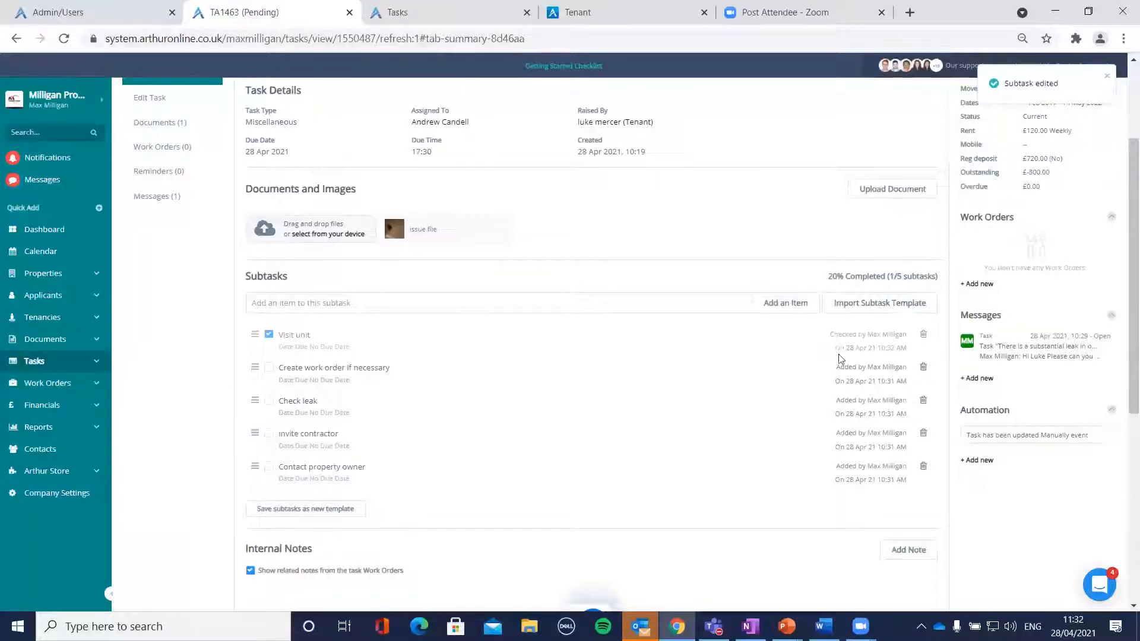
click(269, 335)
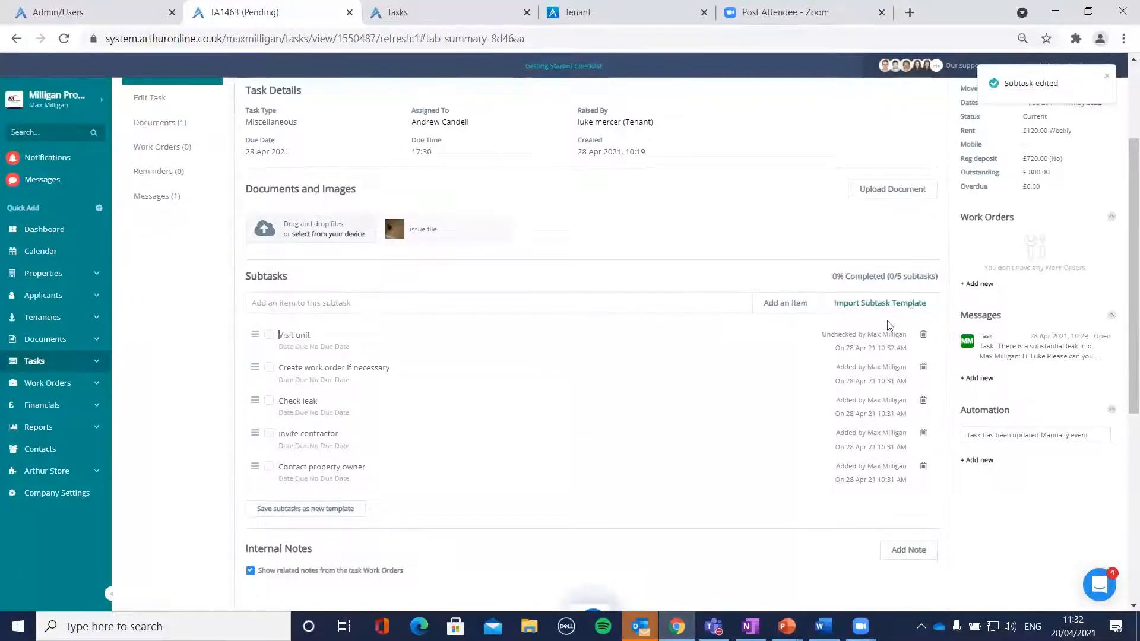
click(277, 337)
Mark all five subtasks of the leak task as complete.
click(269, 335)
click(269, 368)
click(269, 401)
click(270, 434)
click(269, 466)
Change the leak task's status from Pending to Live.
scroll(862, 339, up, 3)
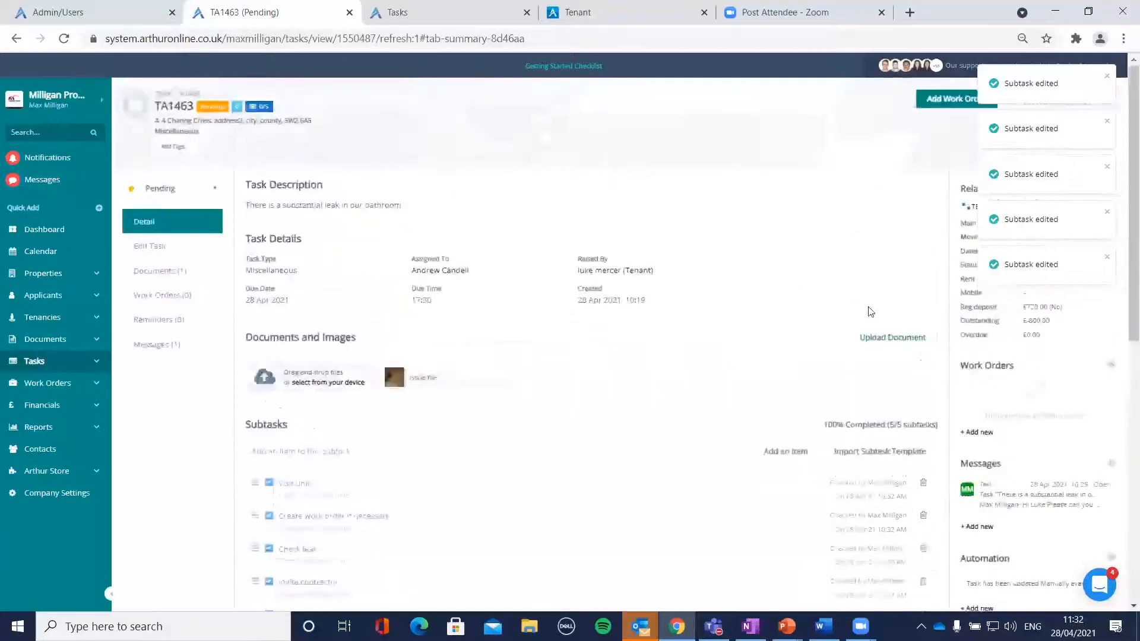
click(194, 201)
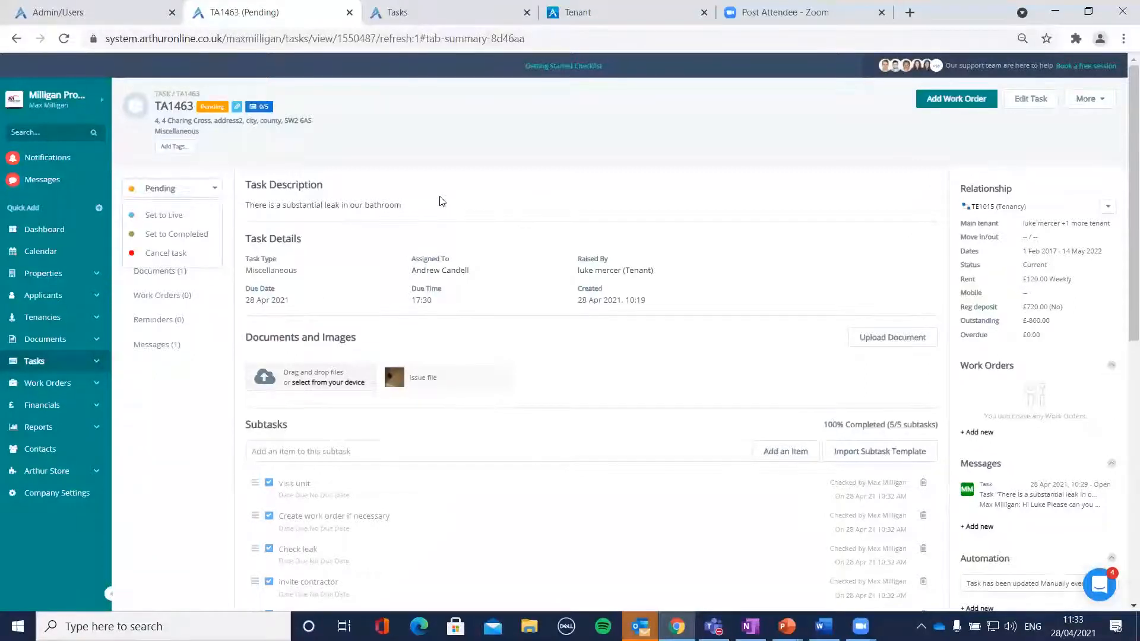
click(164, 220)
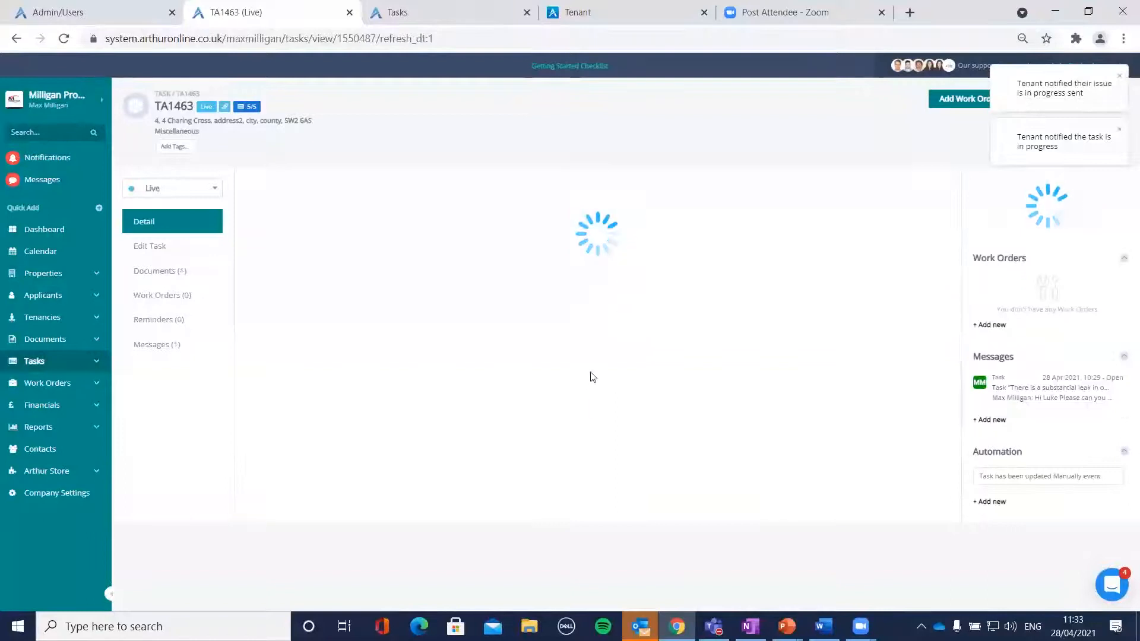
Review the live task's subtasks, notes and assignment details, and view the attached issue photo at full size.
scroll(580, 384, down, 4)
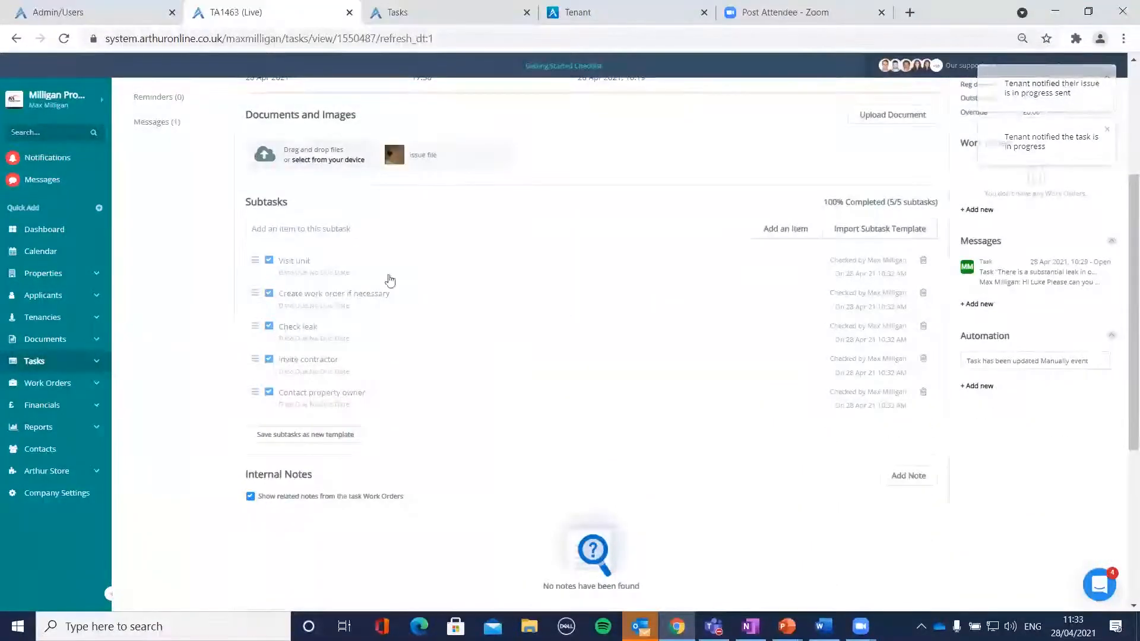
scroll(463, 350, down, 1)
scroll(463, 351, down, 2)
scroll(783, 382, up, 5)
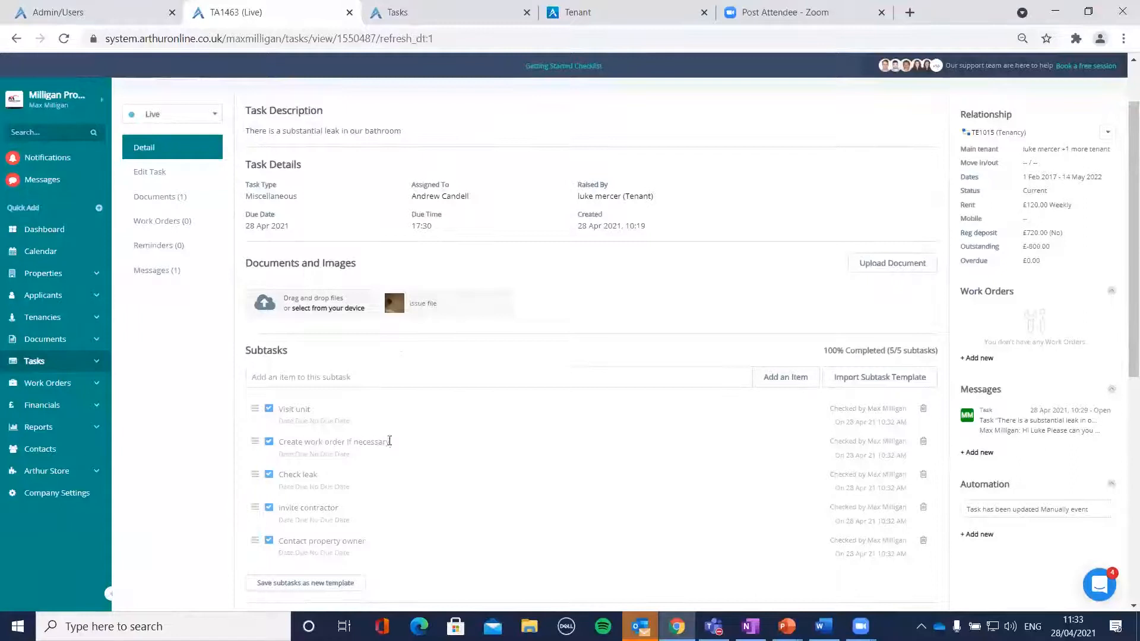
click(438, 301)
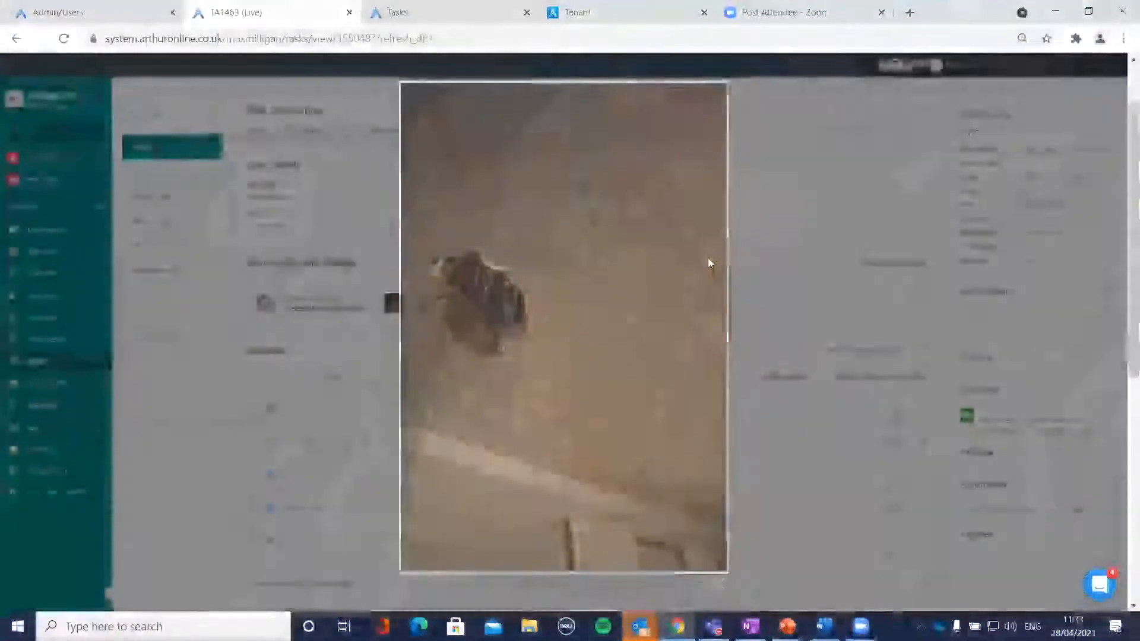
click(765, 238)
scroll(831, 196, up, 2)
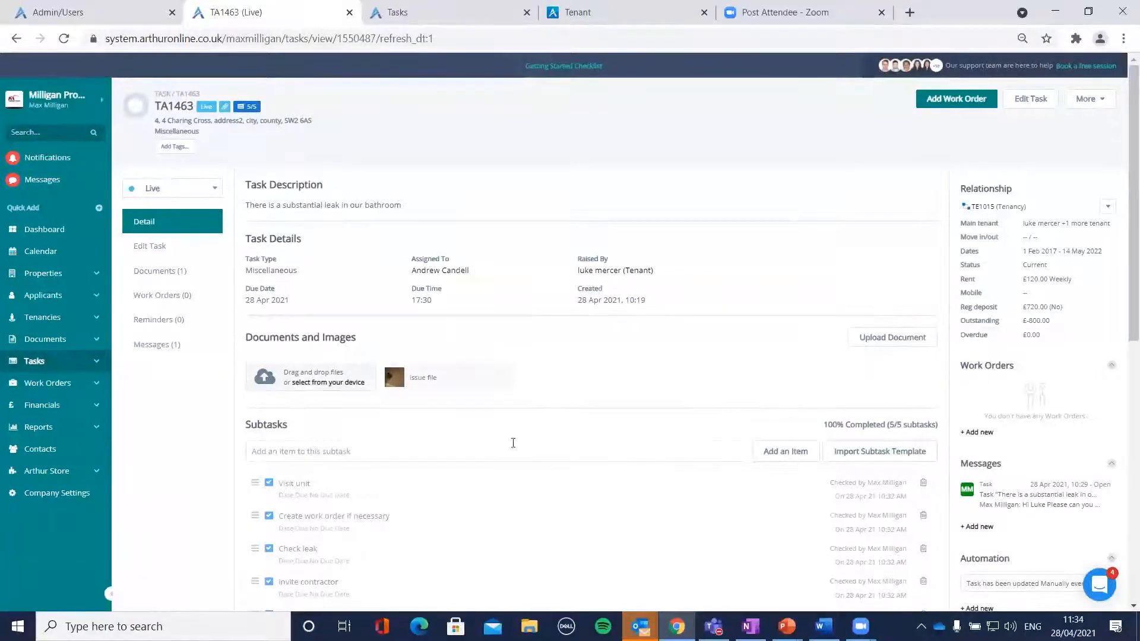
drag(522, 300, 441, 270)
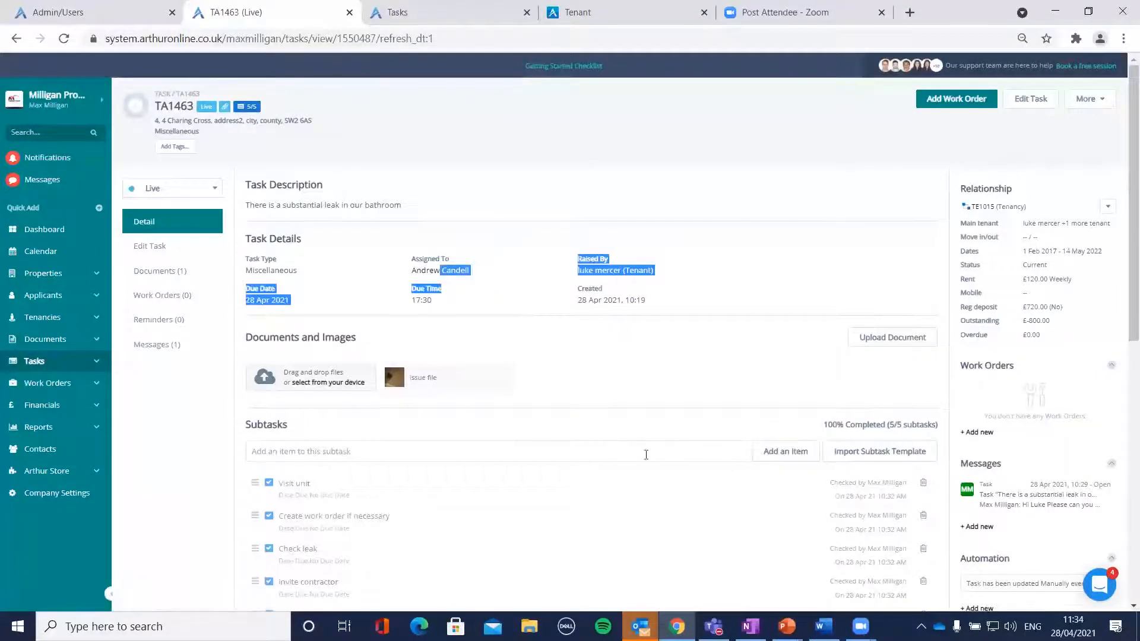
click(580, 401)
scroll(465, 439, down, 1)
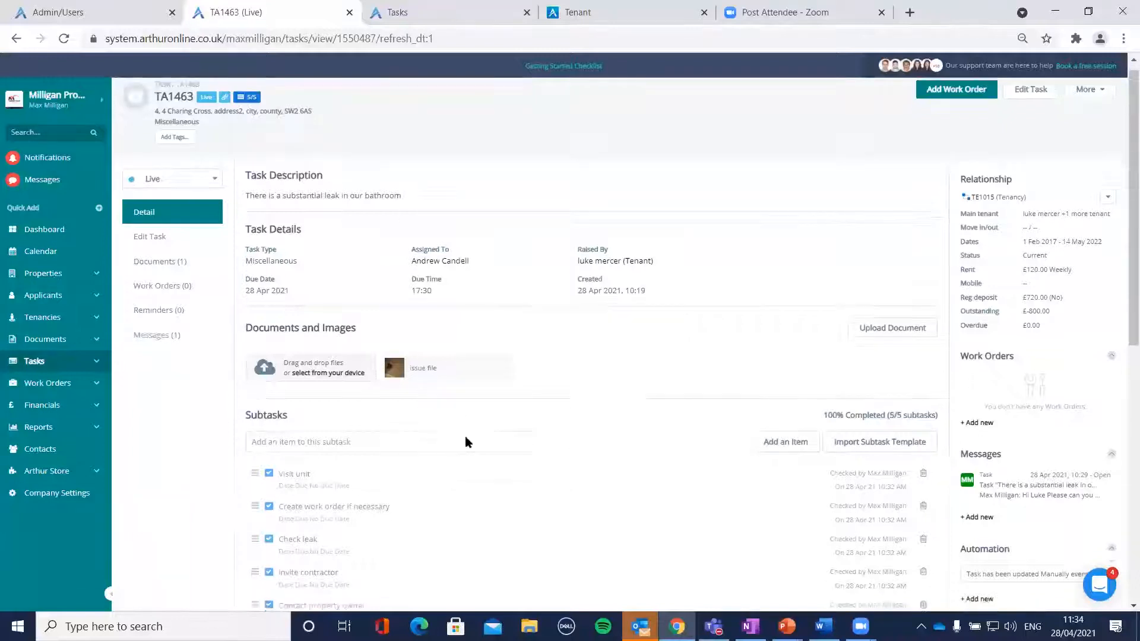
scroll(469, 444, down, 3)
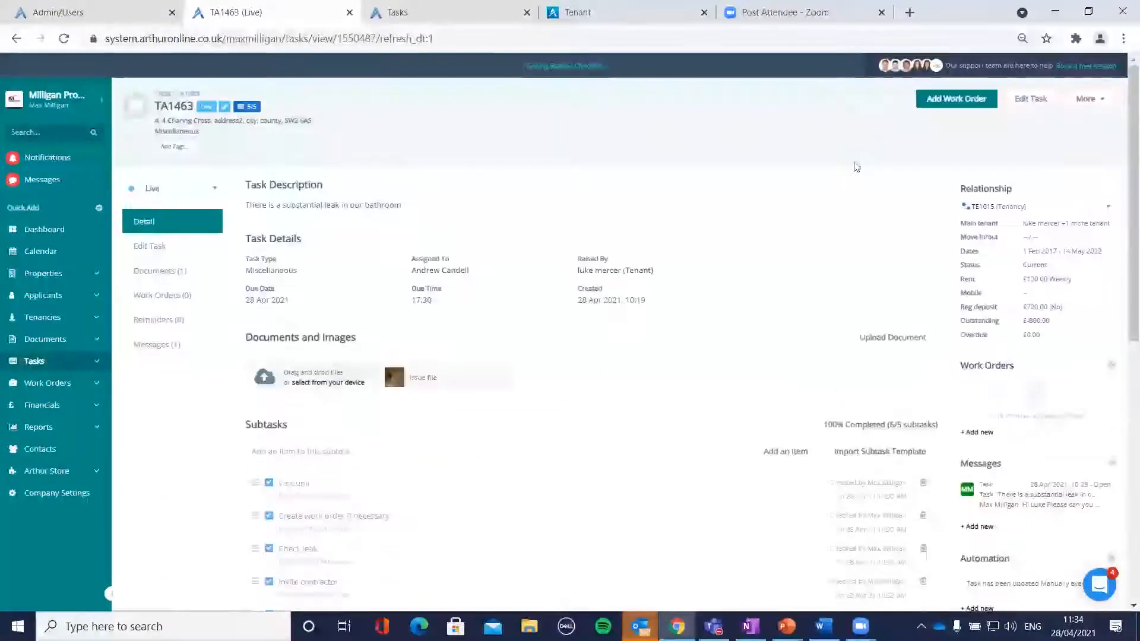
Open a new work order form for the leak task and review its title, description, time and sharing settings.
click(932, 102)
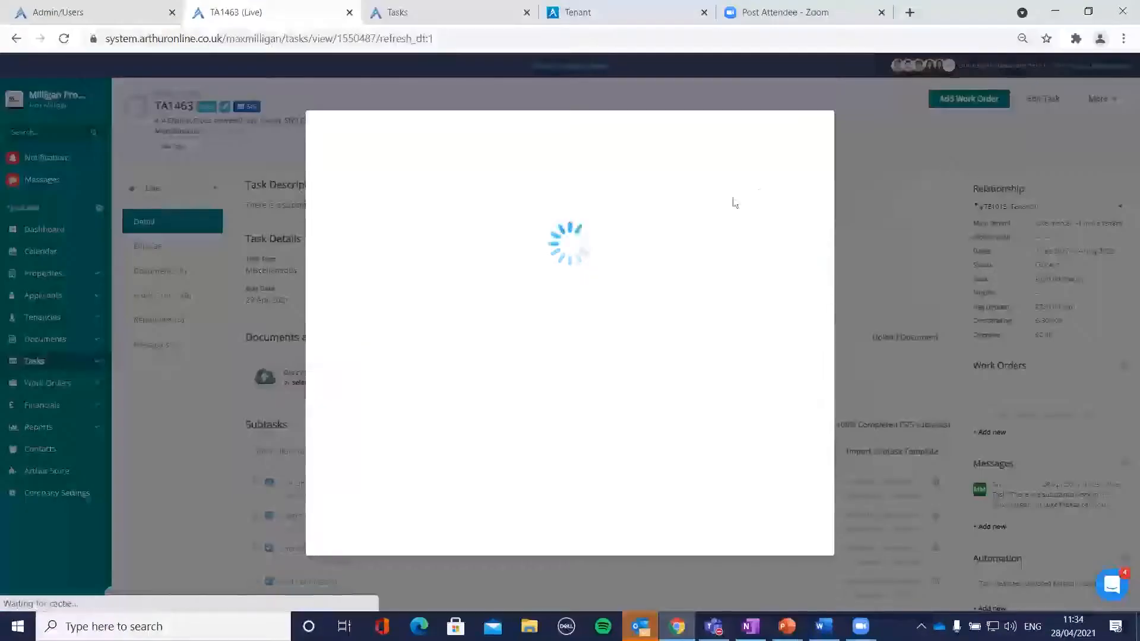
triple_click(326, 277)
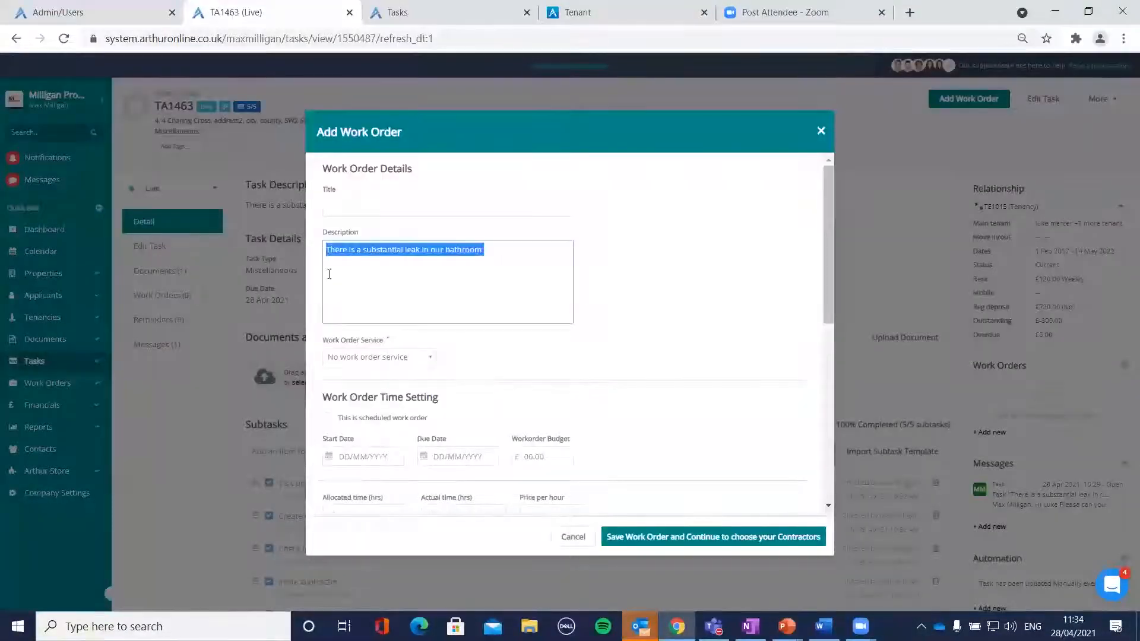
scroll(359, 264, down, 5)
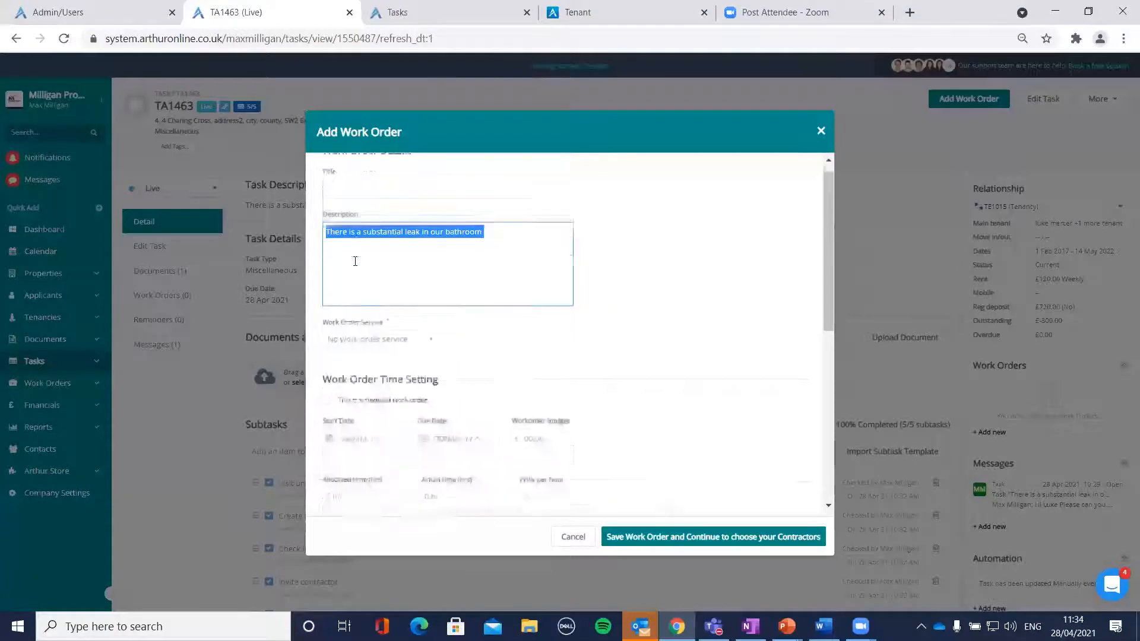
scroll(385, 249, up, 5)
click(420, 204)
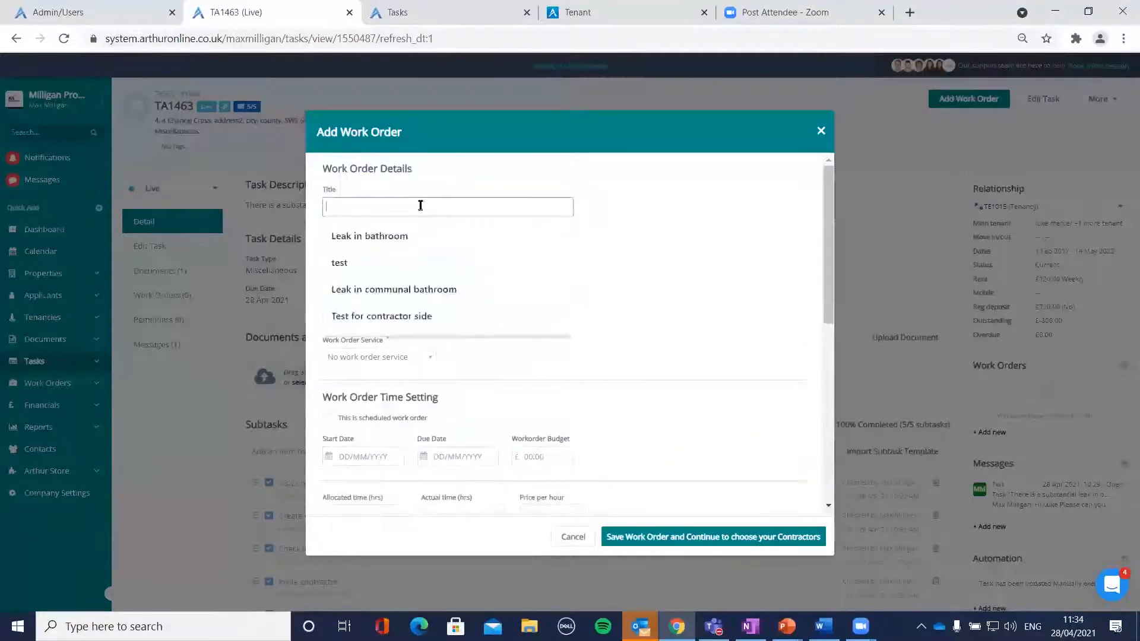
triple_click(501, 248)
triple_click(409, 273)
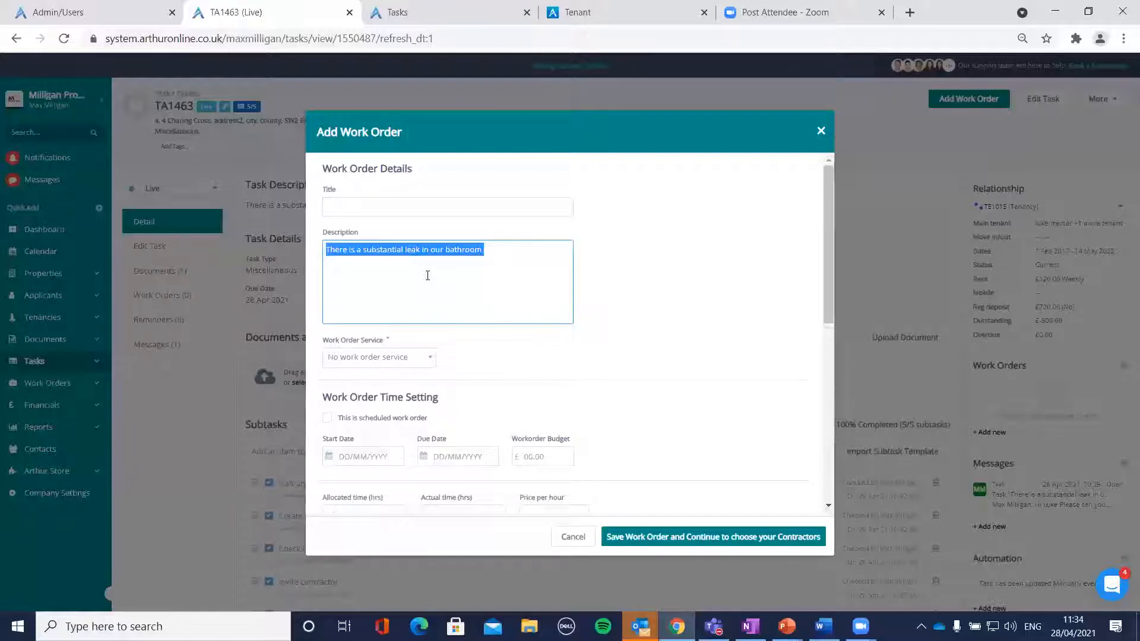
scroll(428, 276, down, 8)
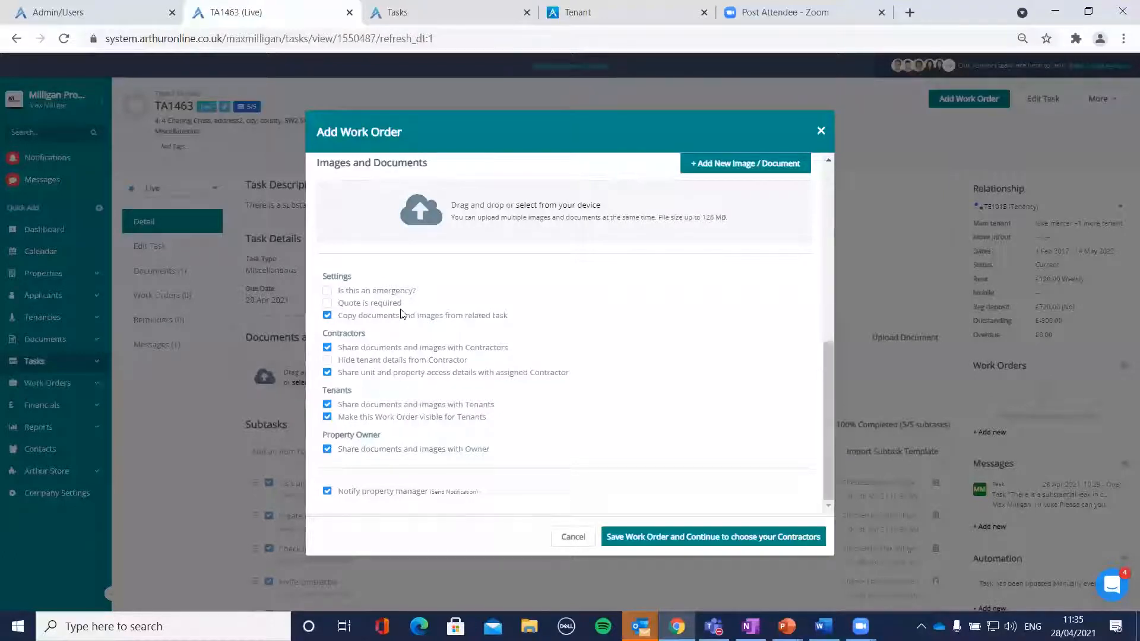
Try turning off sharing of documents and images with contractors in the work order settings, and discard the work order.
click(326, 348)
click(327, 348)
drag(540, 361, 355, 349)
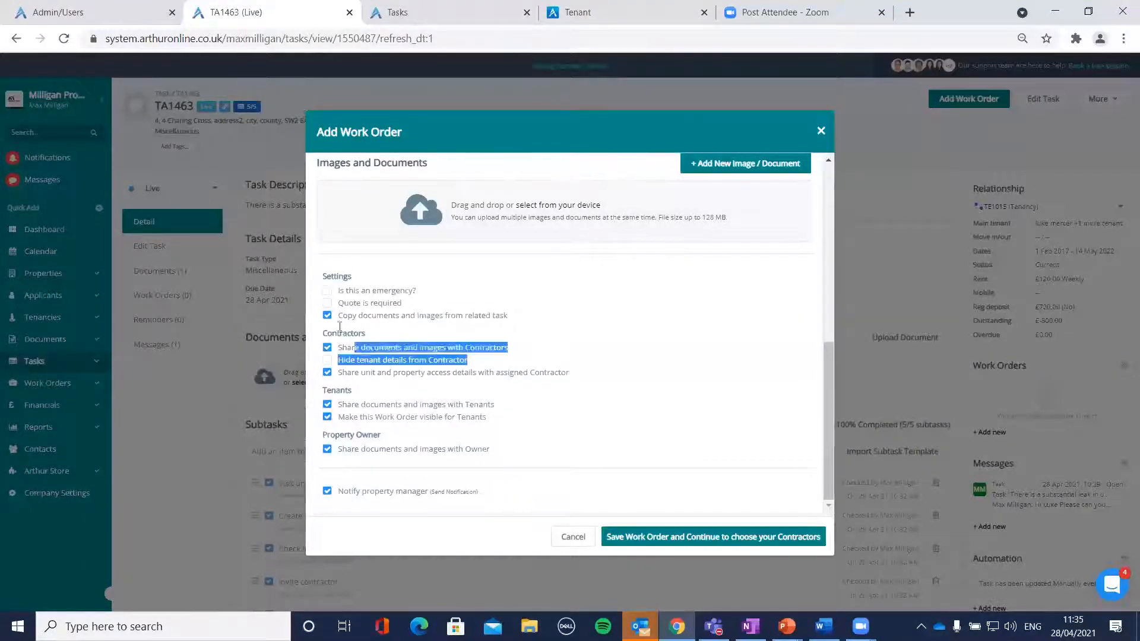
click(505, 317)
drag(505, 316, 426, 316)
click(326, 315)
click(327, 348)
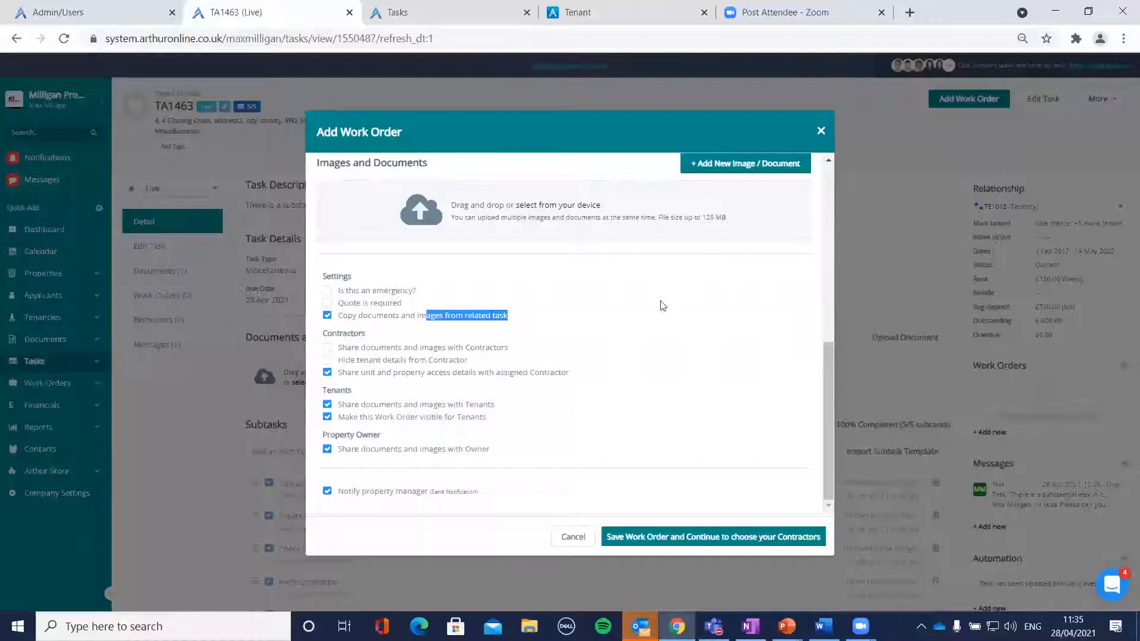
scroll(831, 285, up, 2)
scroll(842, 267, up, 5)
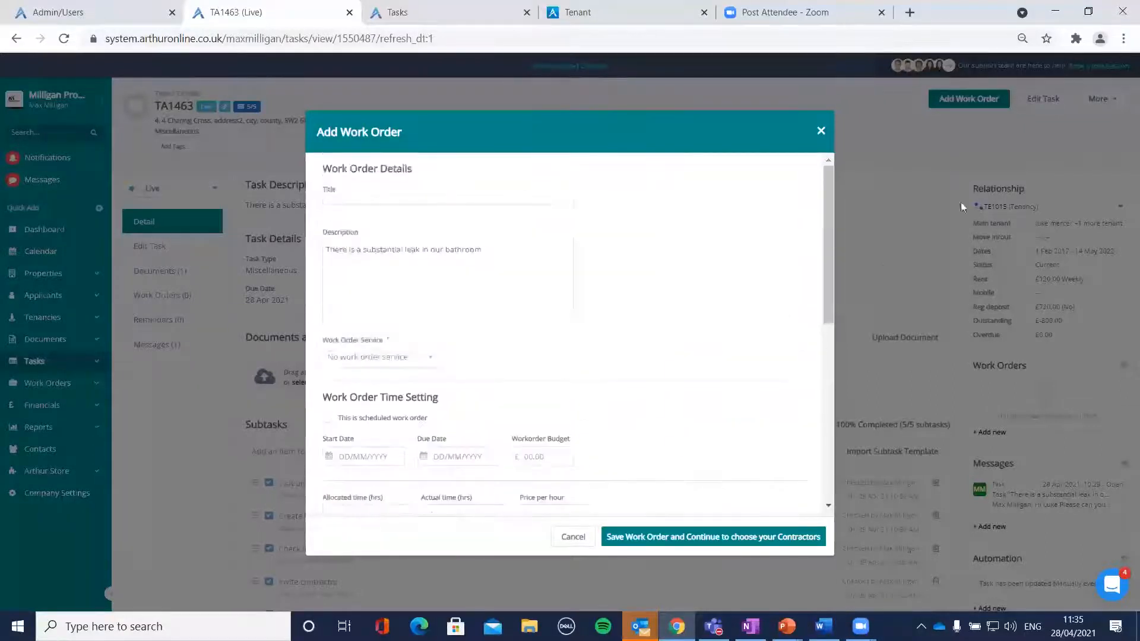
click(943, 195)
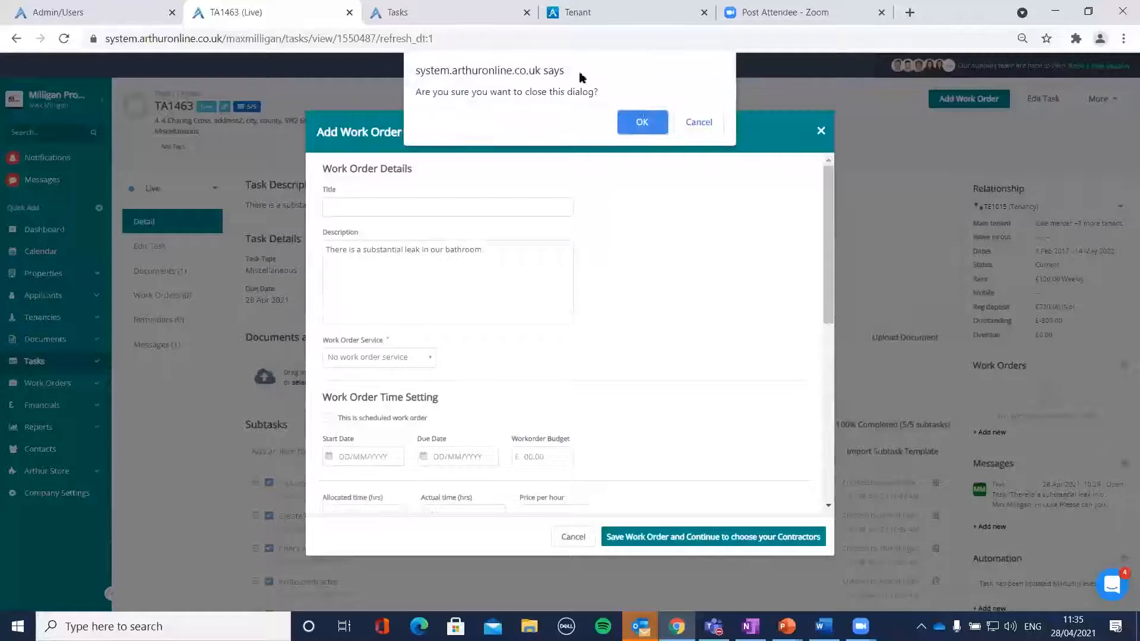
click(646, 114)
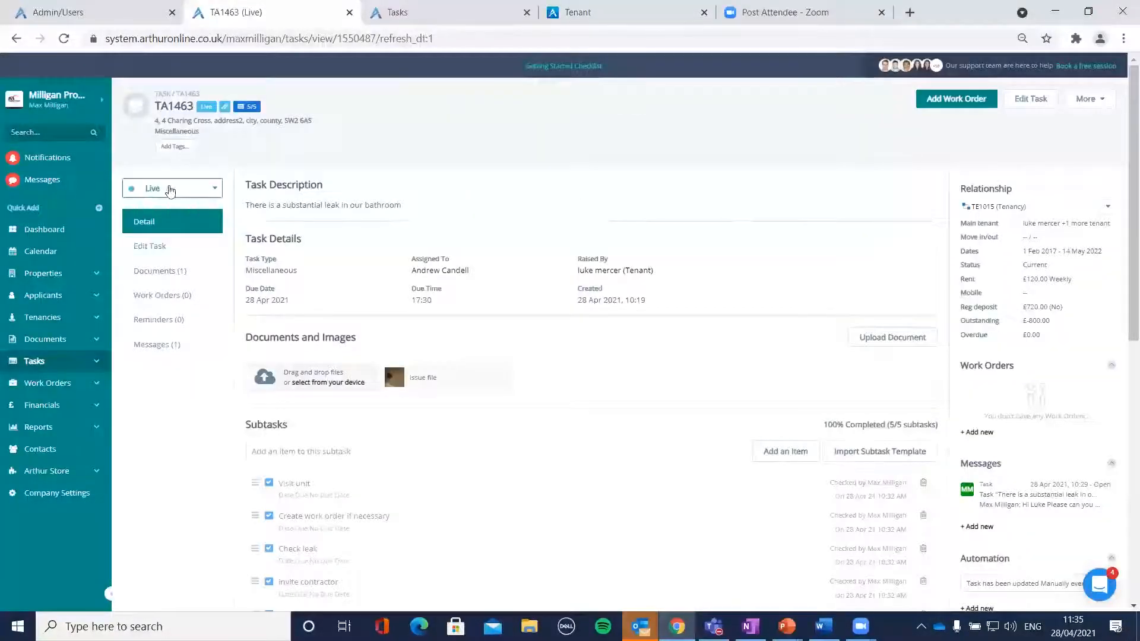
Set the leak task's status to Completed.
click(210, 188)
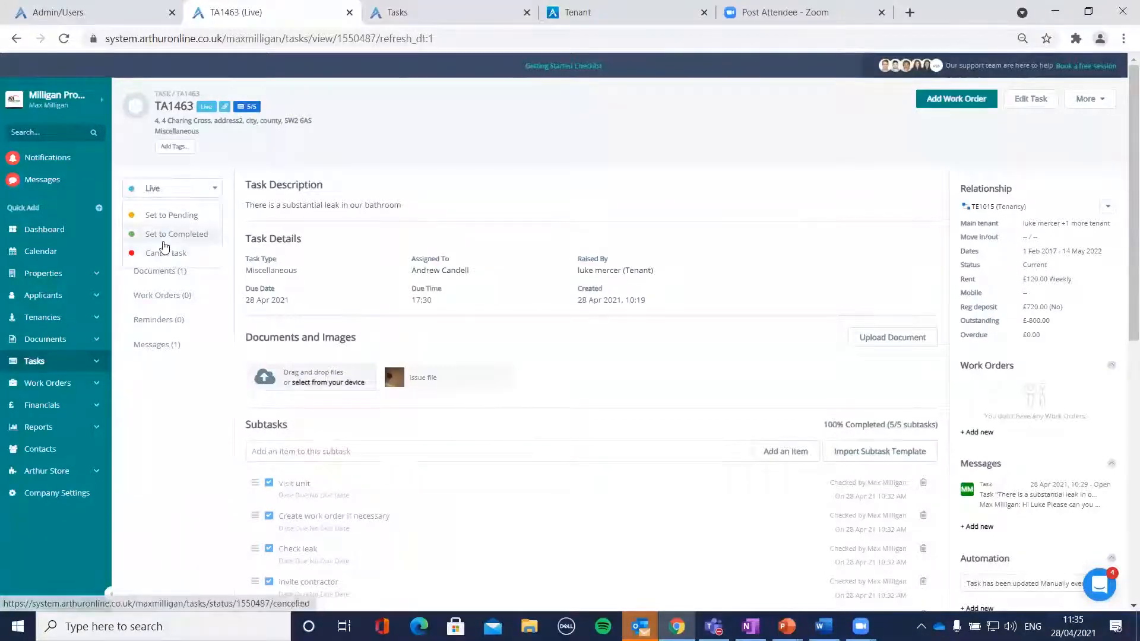
click(140, 247)
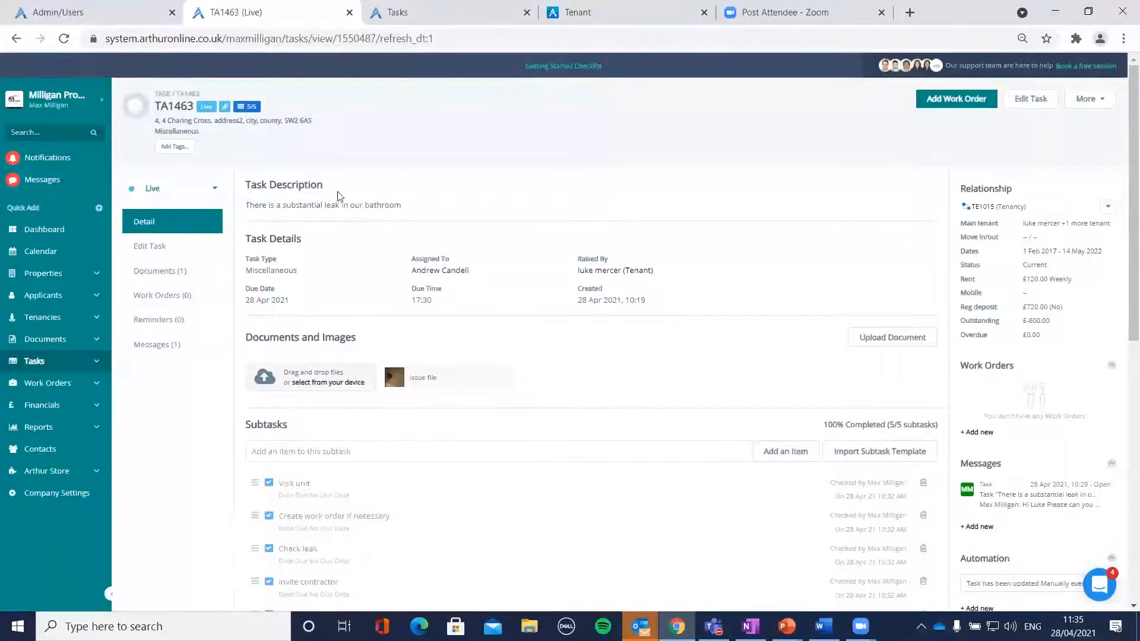
click(156, 188)
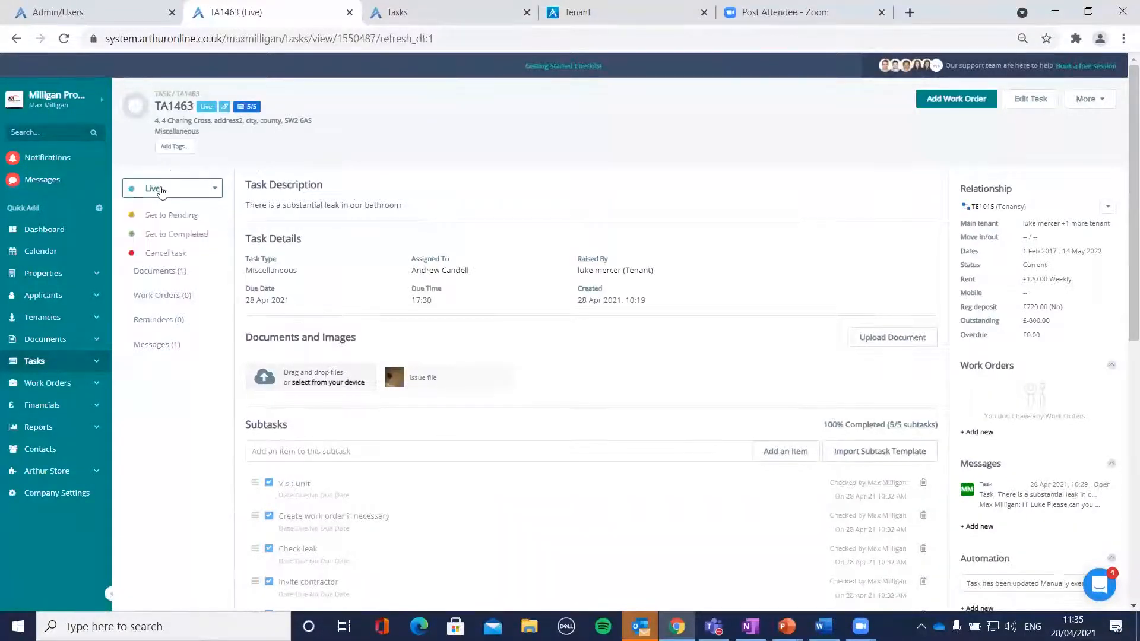
click(177, 235)
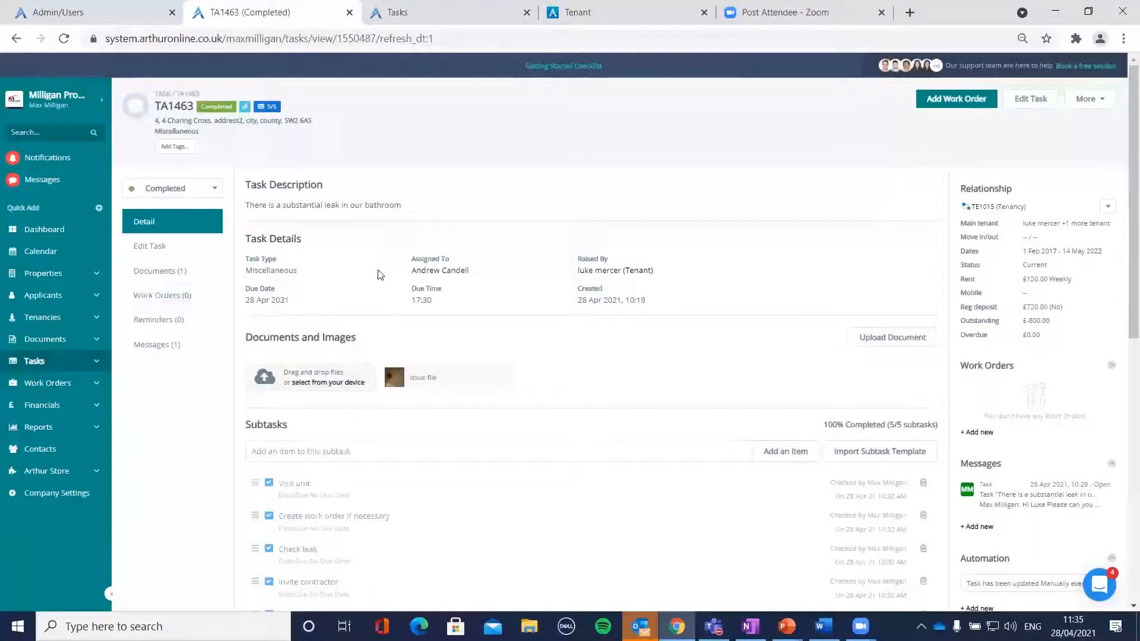
scroll(381, 270, down, 3)
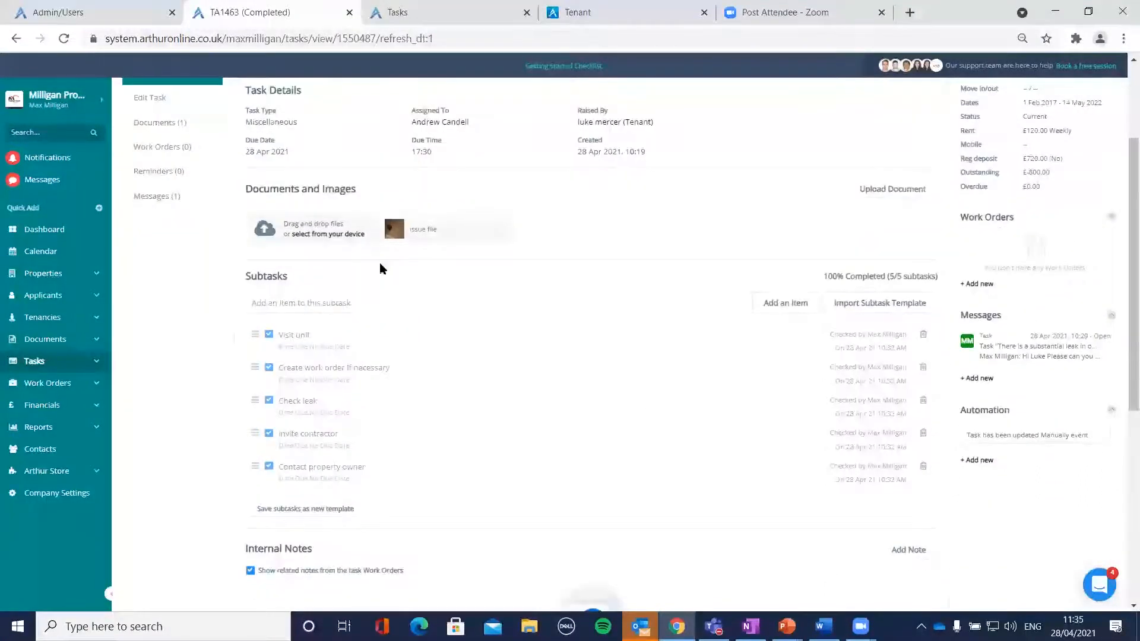
scroll(381, 269, up, 3)
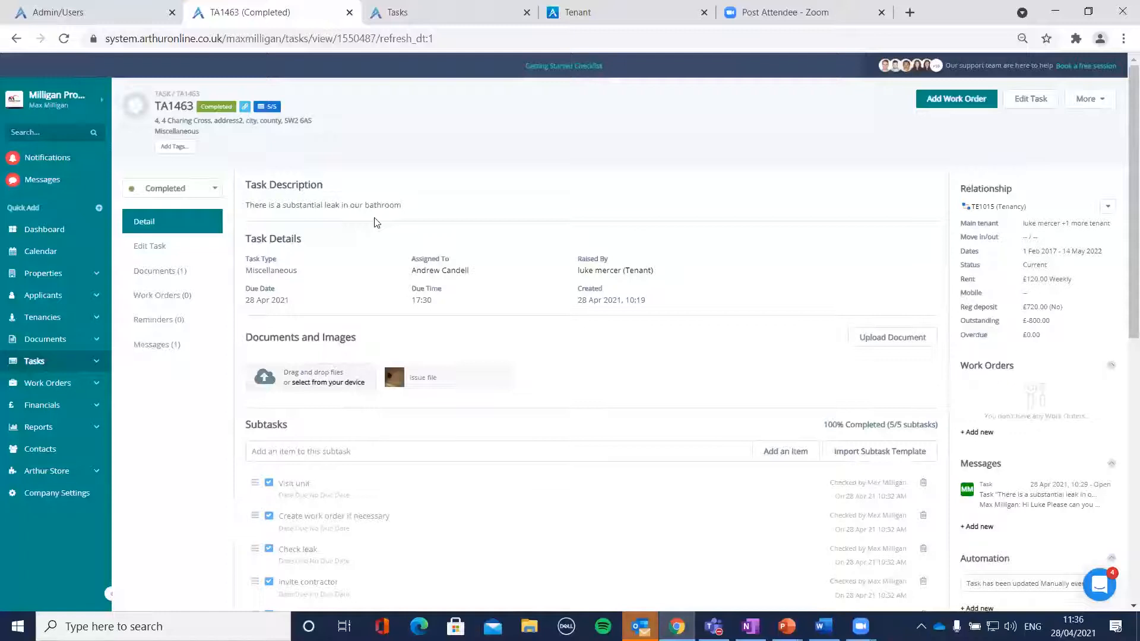
Open the task preferences from the account settings and show the list of task types.
click(66, 117)
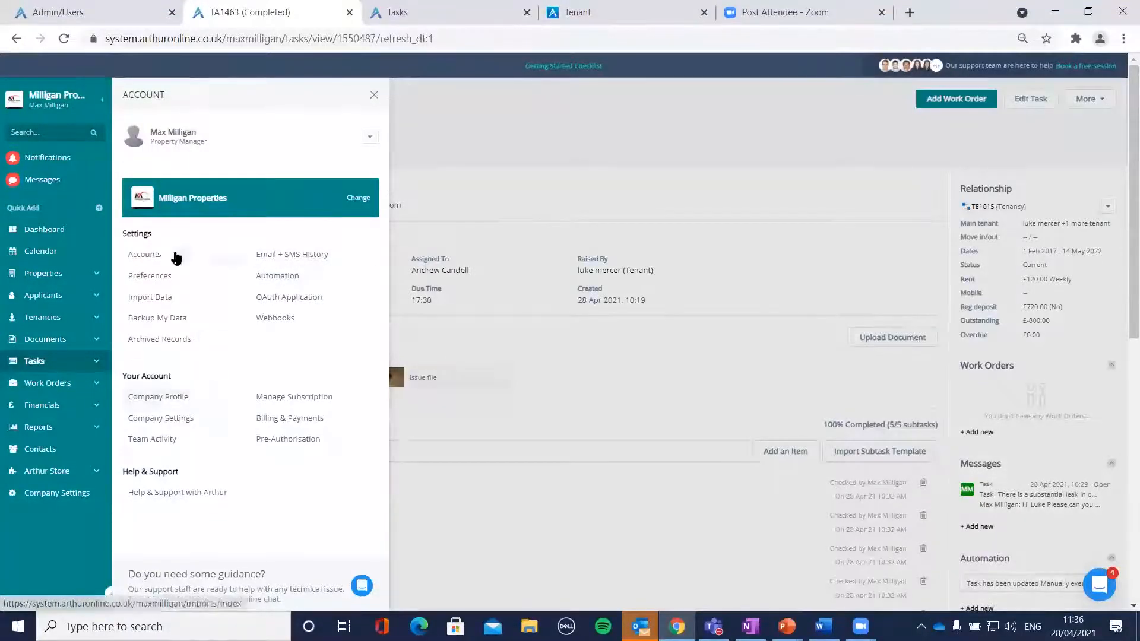
click(374, 95)
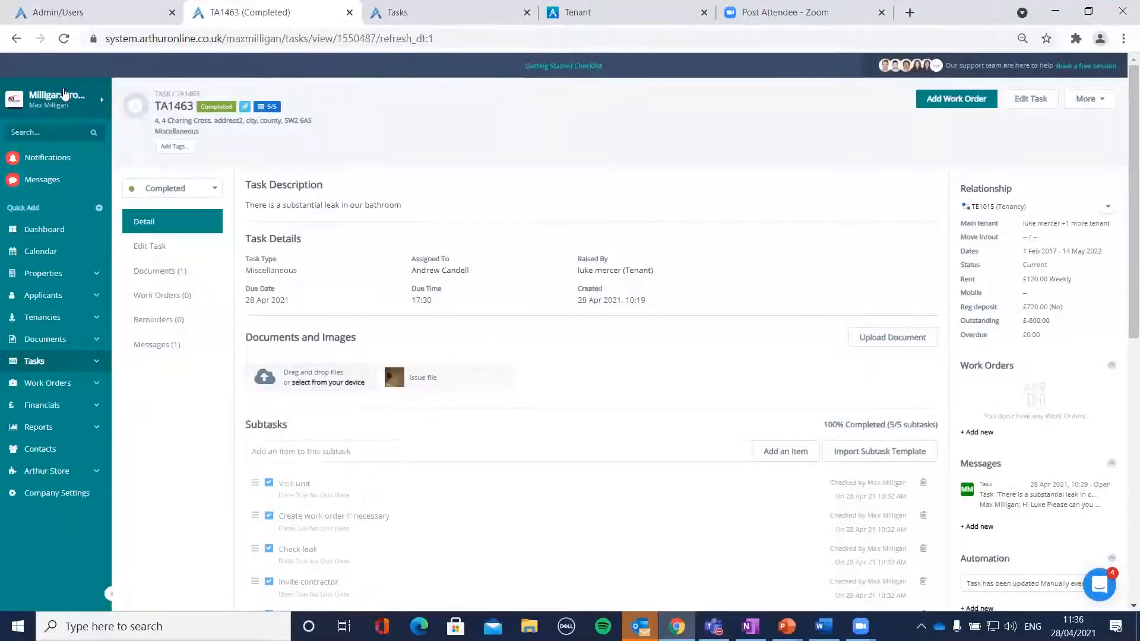
click(56, 102)
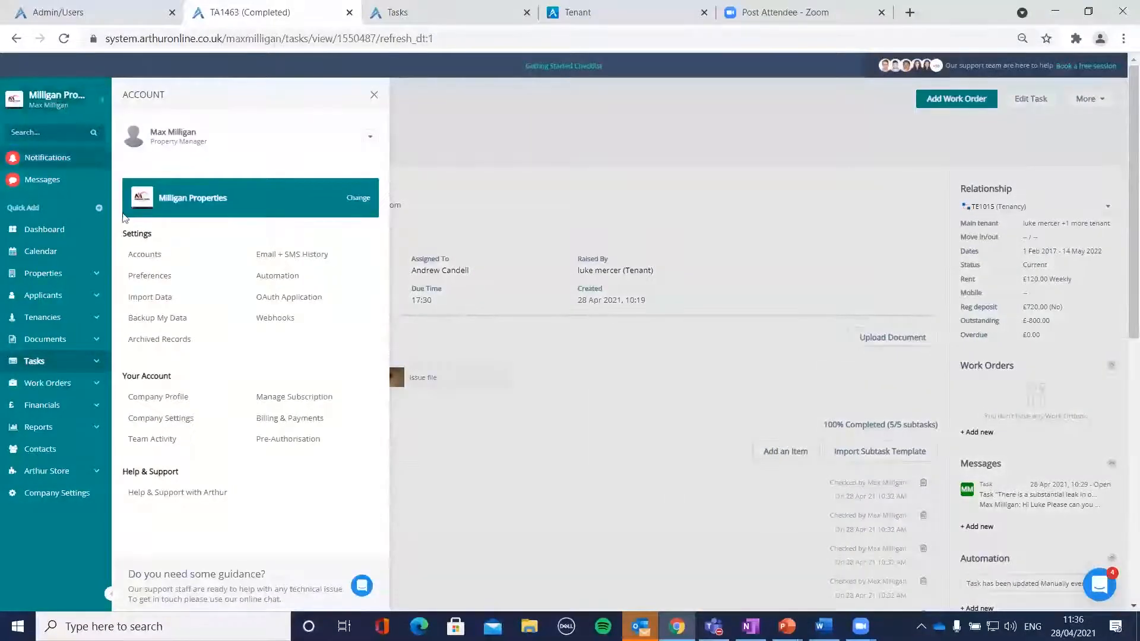
click(162, 276)
click(187, 373)
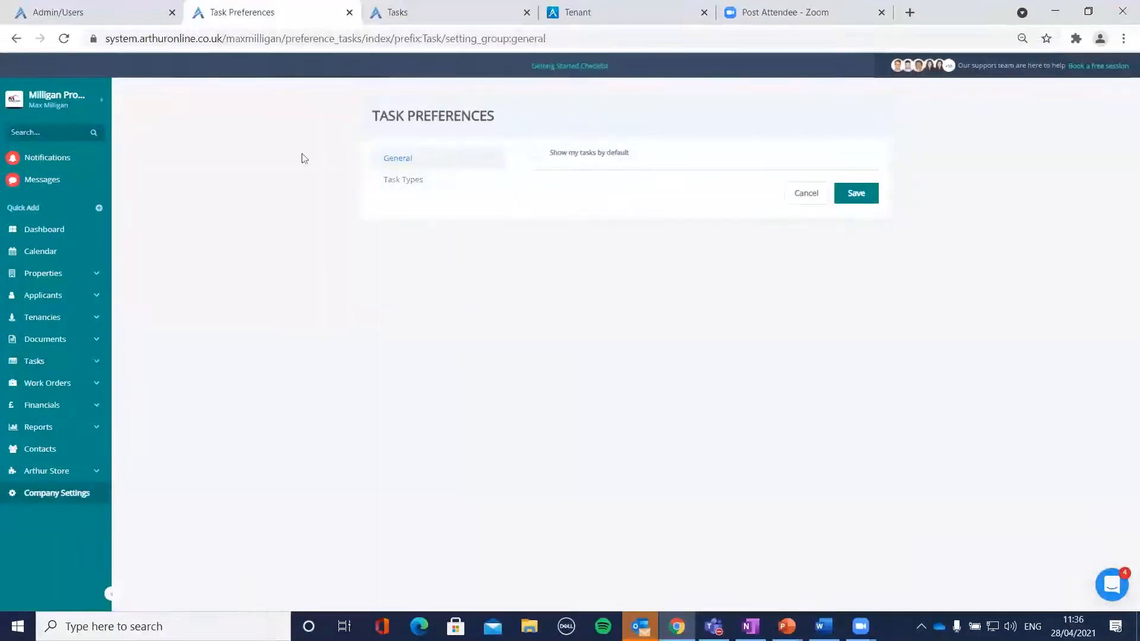
click(395, 181)
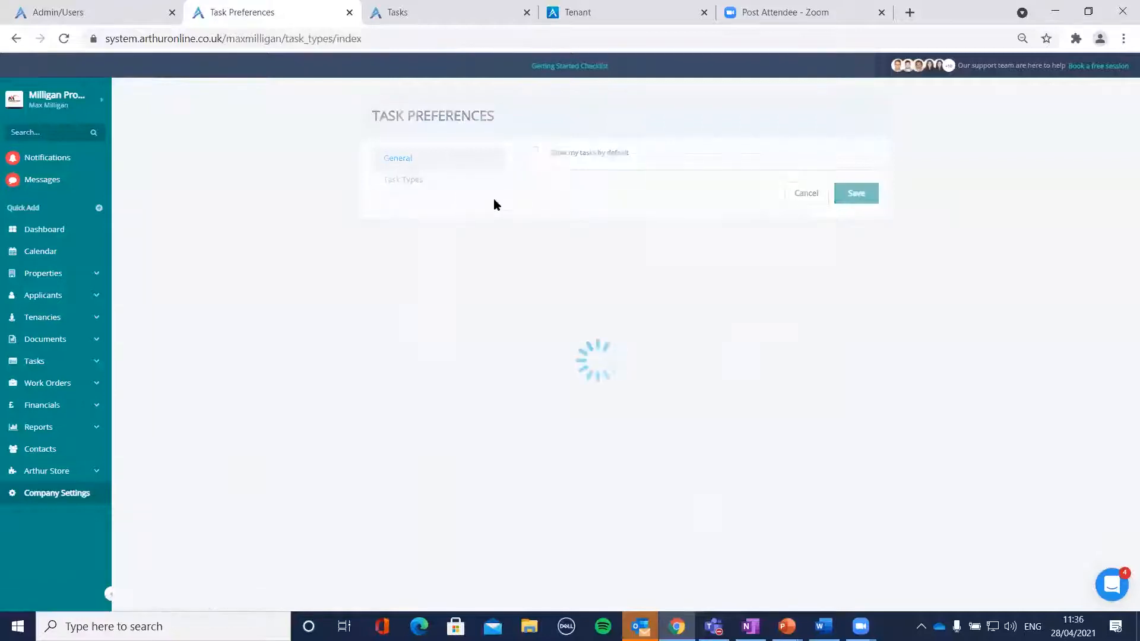
scroll(652, 256, down, 3)
scroll(662, 262, up, 4)
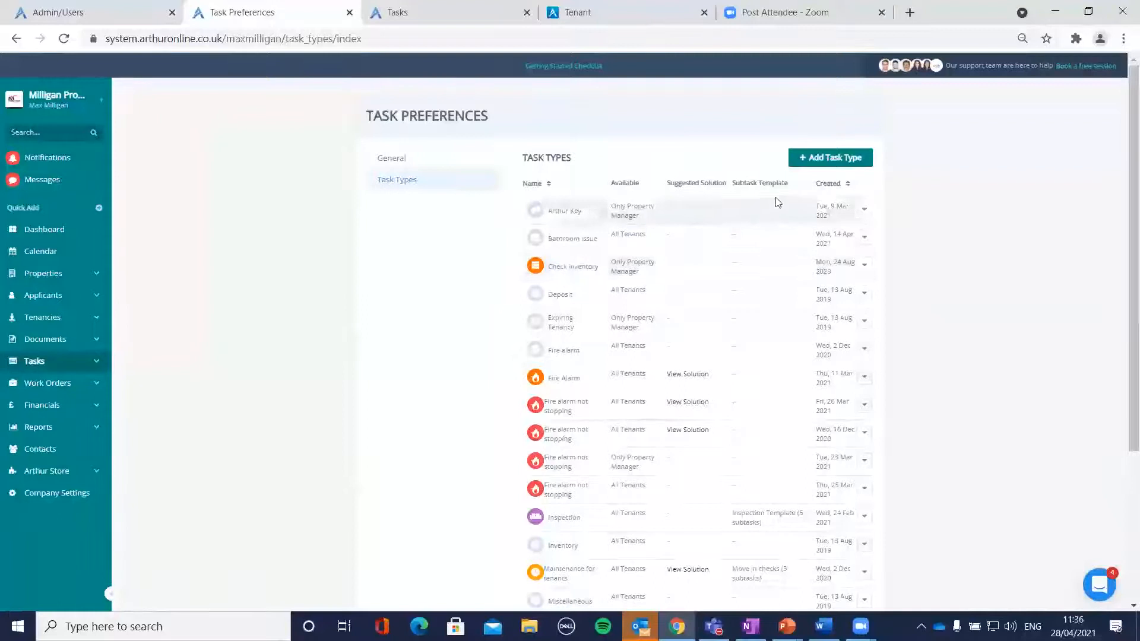
Edit the "Bathroom issue" task type and give it the sink icon in light orange.
click(864, 210)
click(1075, 226)
click(863, 237)
click(812, 261)
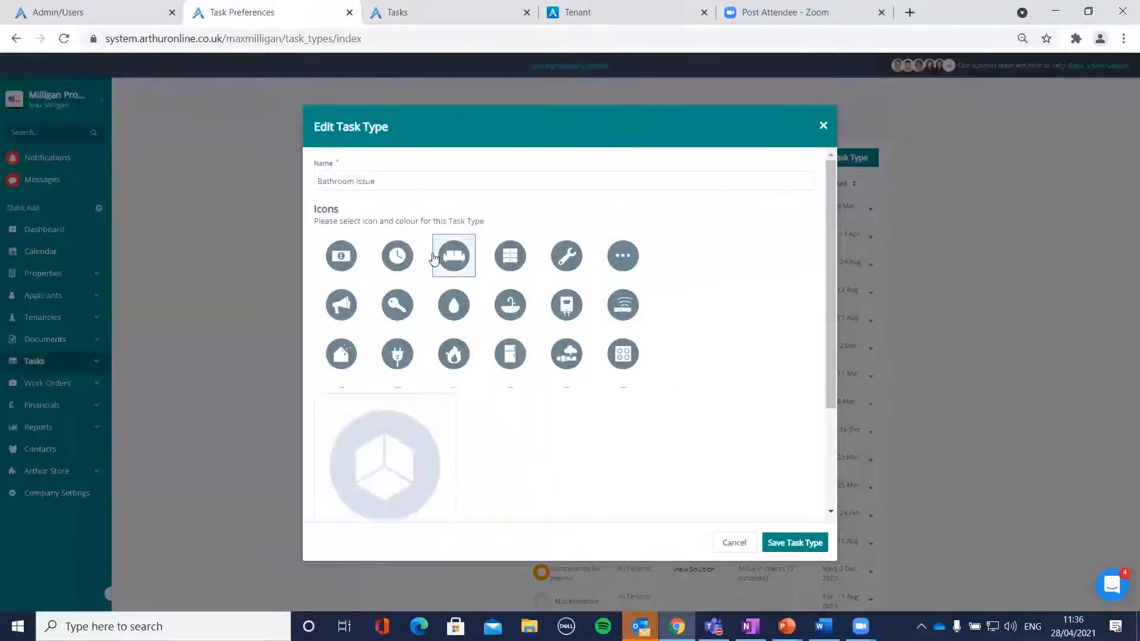
click(340, 261)
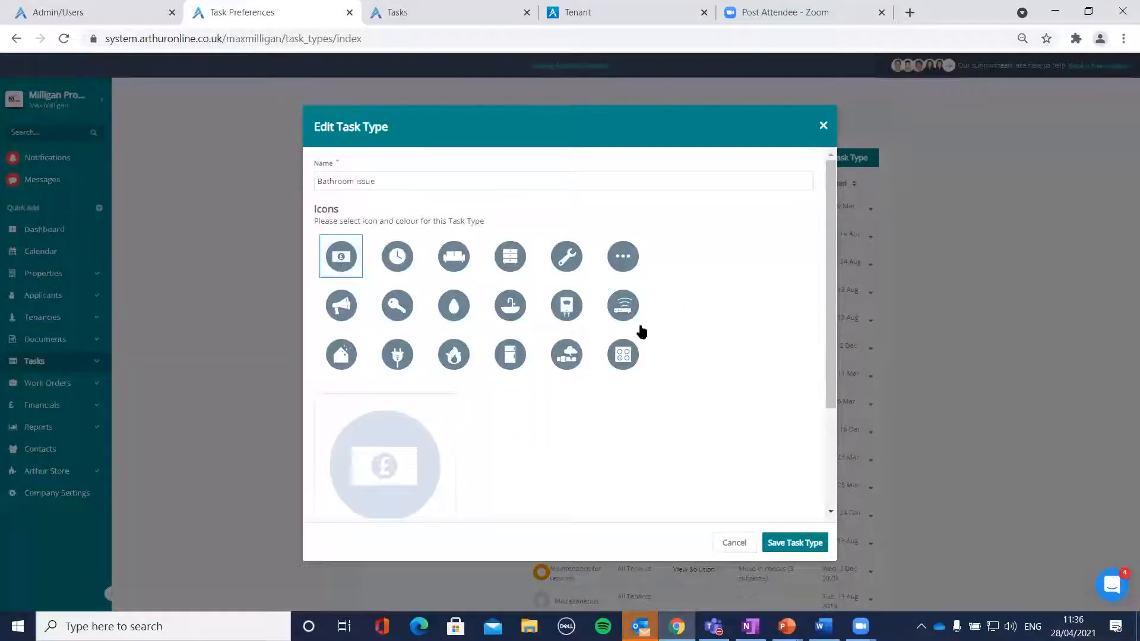
click(527, 313)
scroll(529, 315, down, 4)
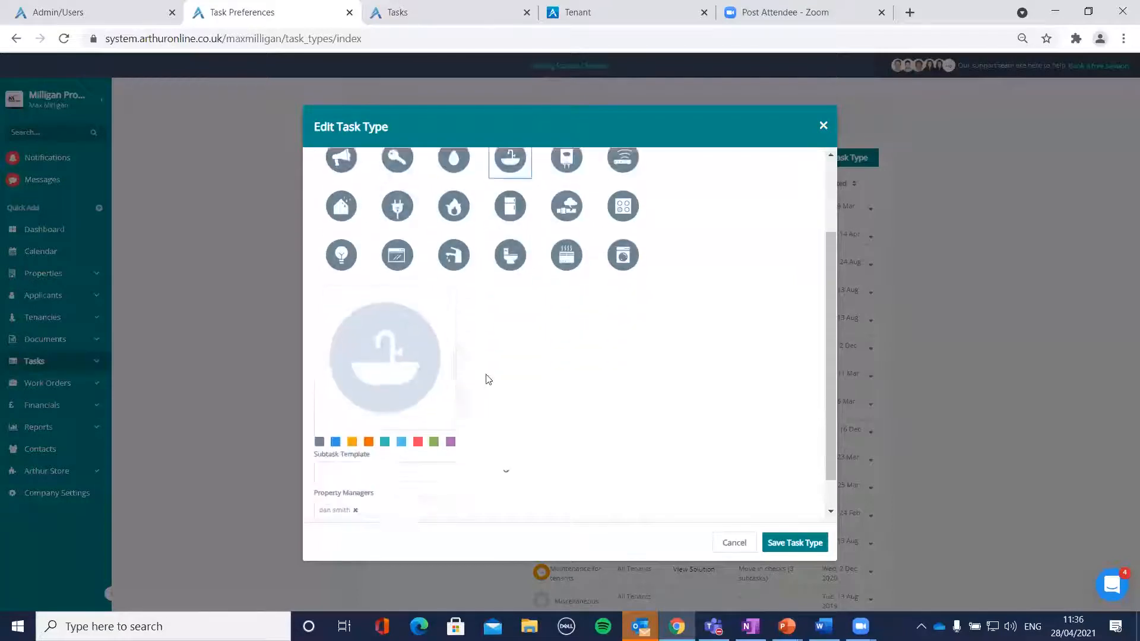
click(352, 405)
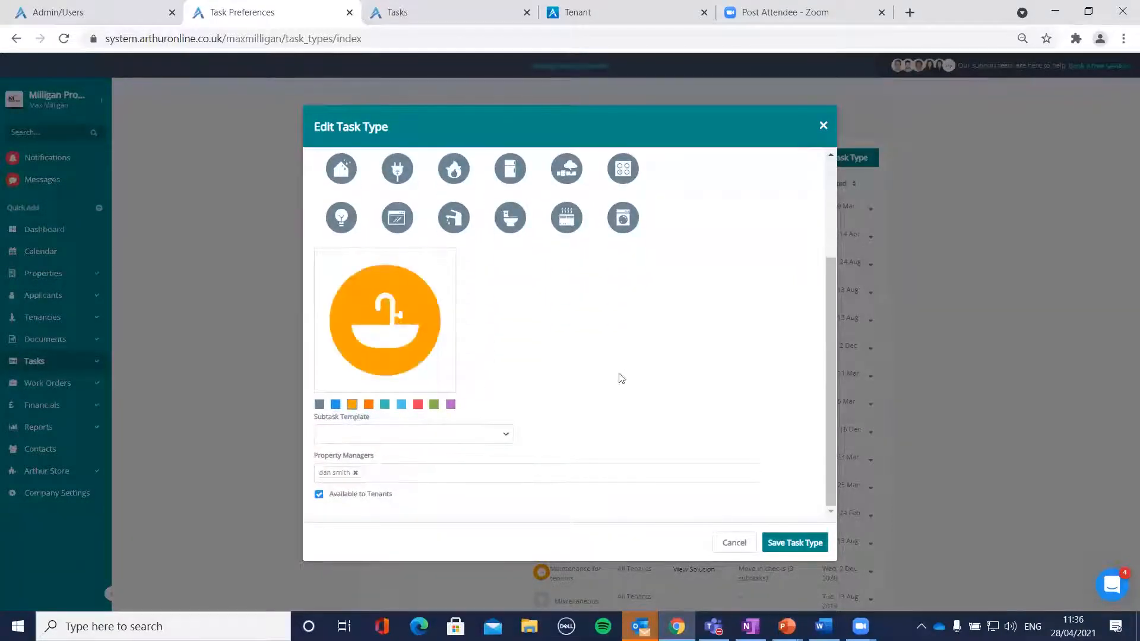
Assign the "Move out checks (3 subtasks)" template to the Bathroom issue type and add two more property managers.
click(488, 430)
click(463, 386)
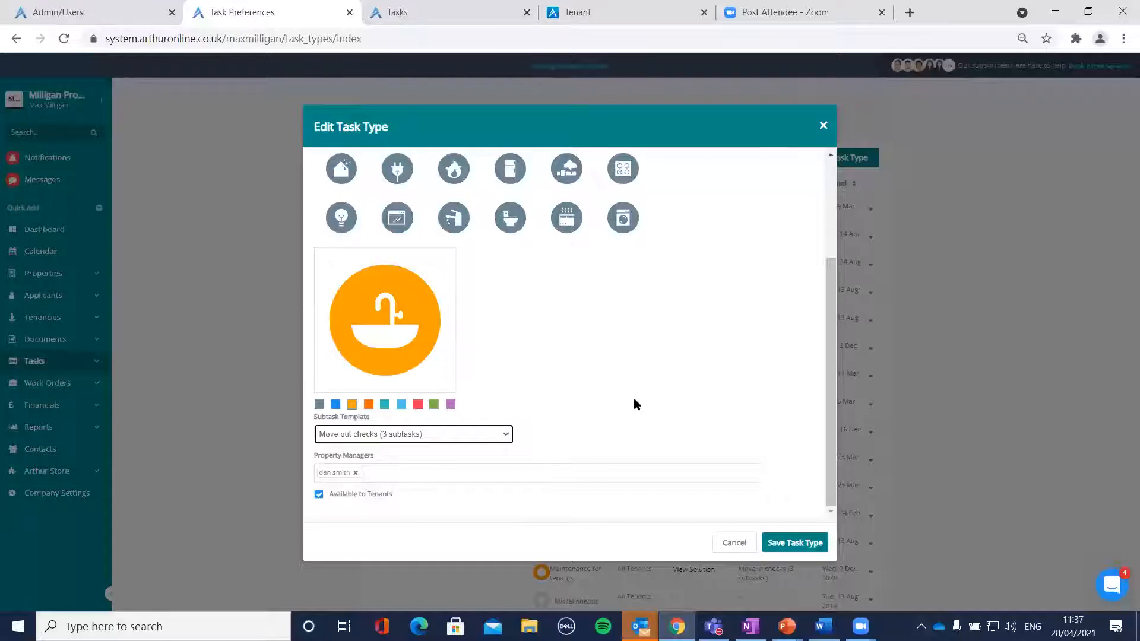
click(566, 466)
click(506, 439)
click(528, 470)
click(465, 394)
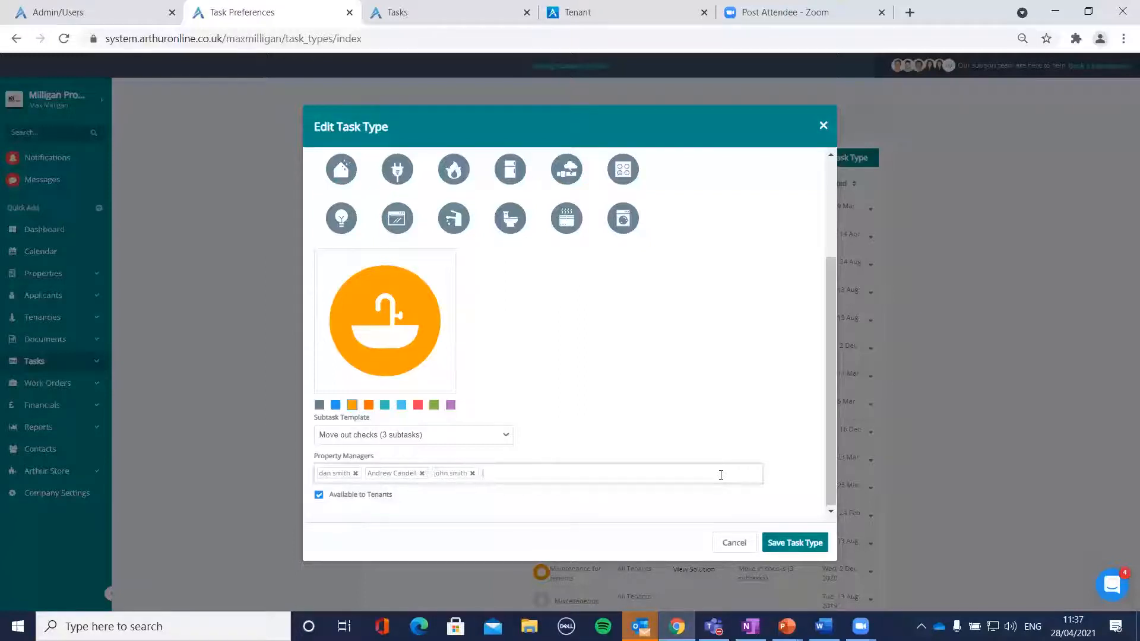
Turn the Bathroom issue type's availability to tenants off and on again, and look over its icon and settings.
click(319, 497)
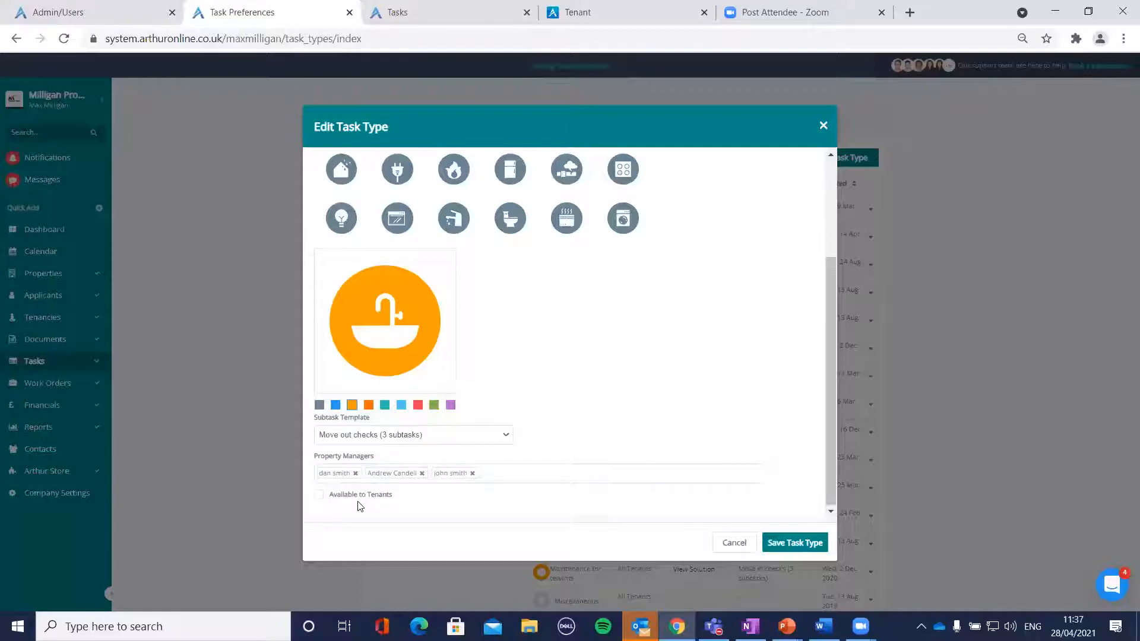
click(319, 495)
scroll(600, 356, up, 3)
scroll(658, 280, down, 1)
scroll(653, 270, up, 1)
scroll(659, 279, down, 1)
scroll(706, 368, down, 1)
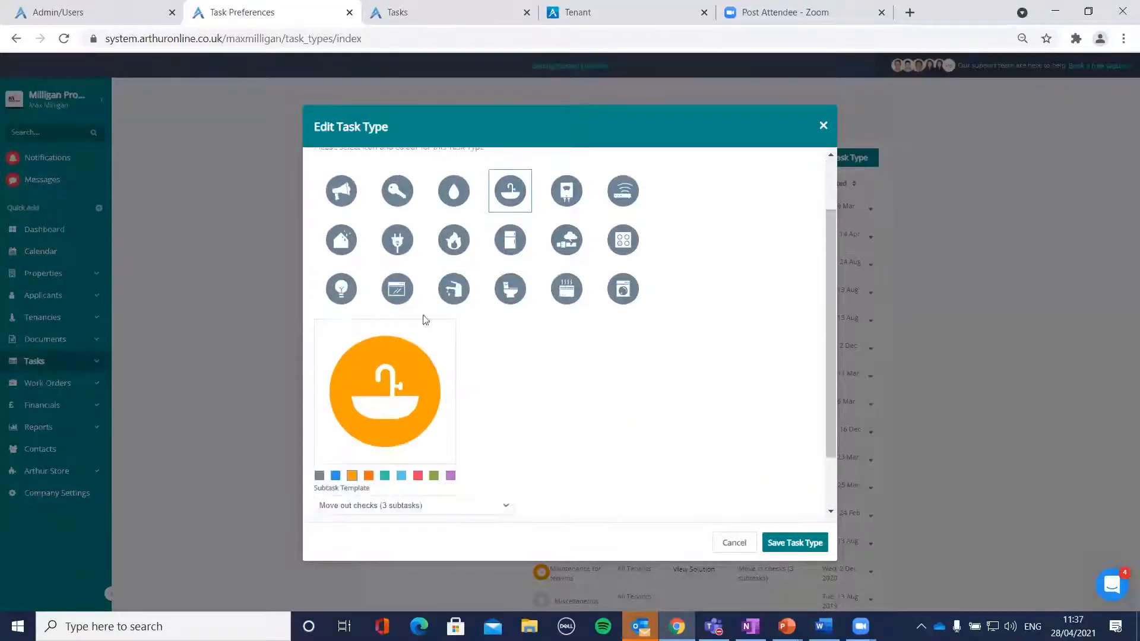
scroll(431, 356, down, 1)
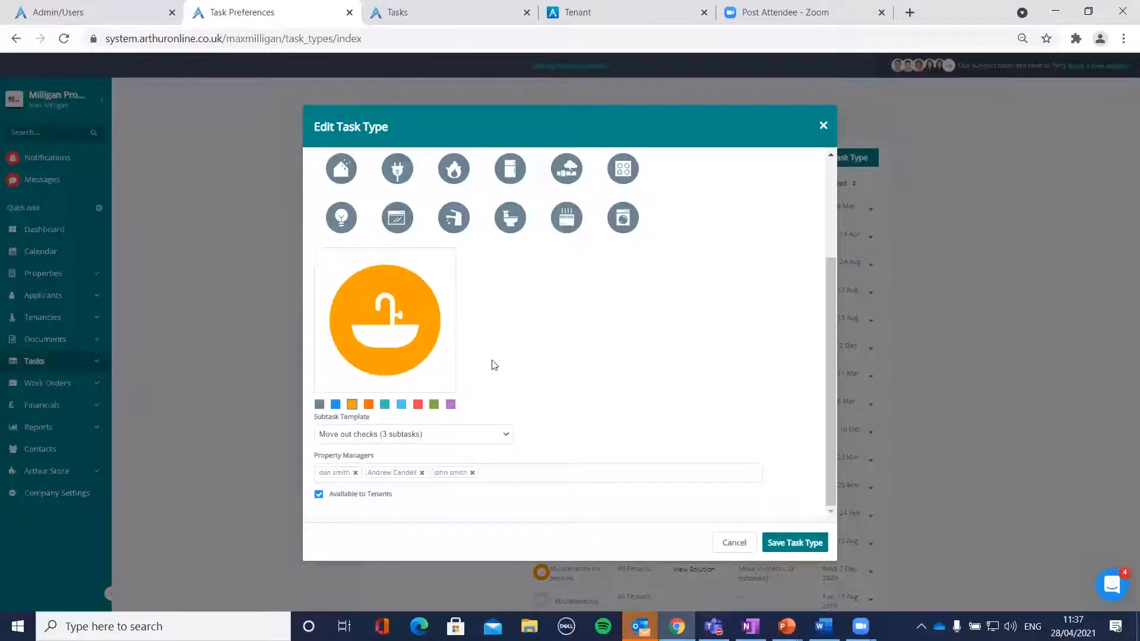
Look through the available subtask templates, keep "Move out checks (3 subtasks)" and close the Bathroom issue type without saving.
click(482, 434)
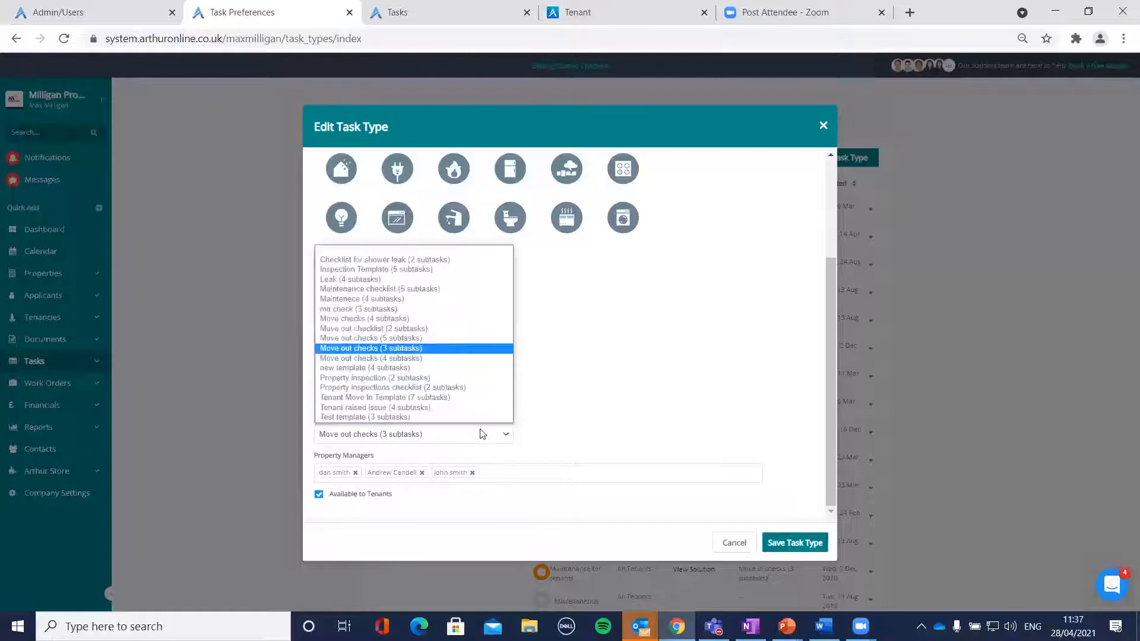
click(443, 349)
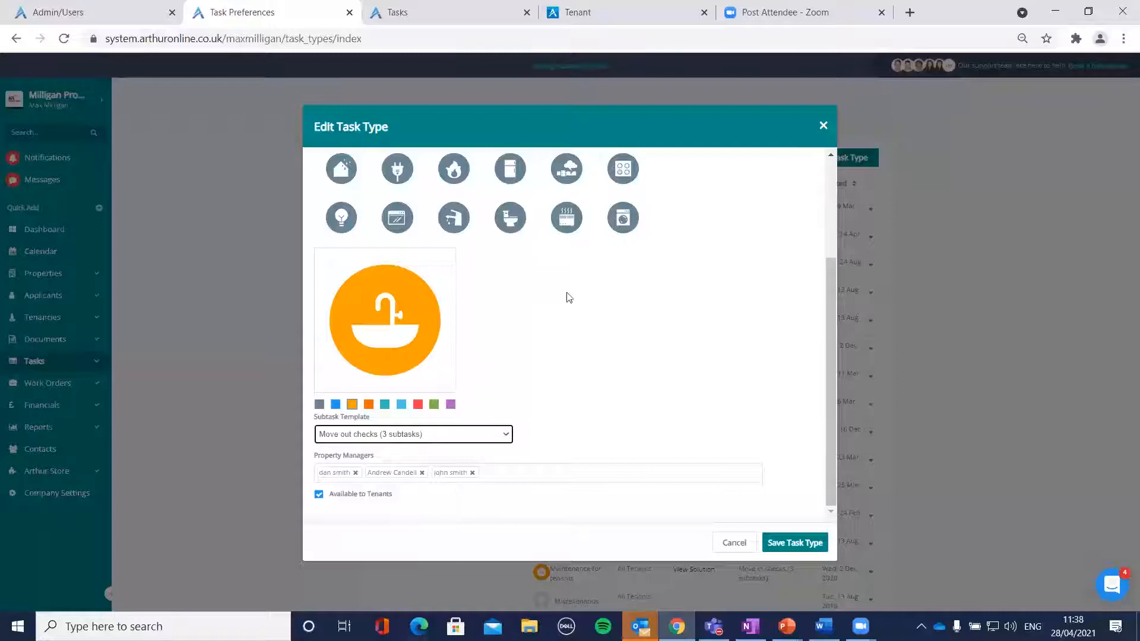
click(823, 126)
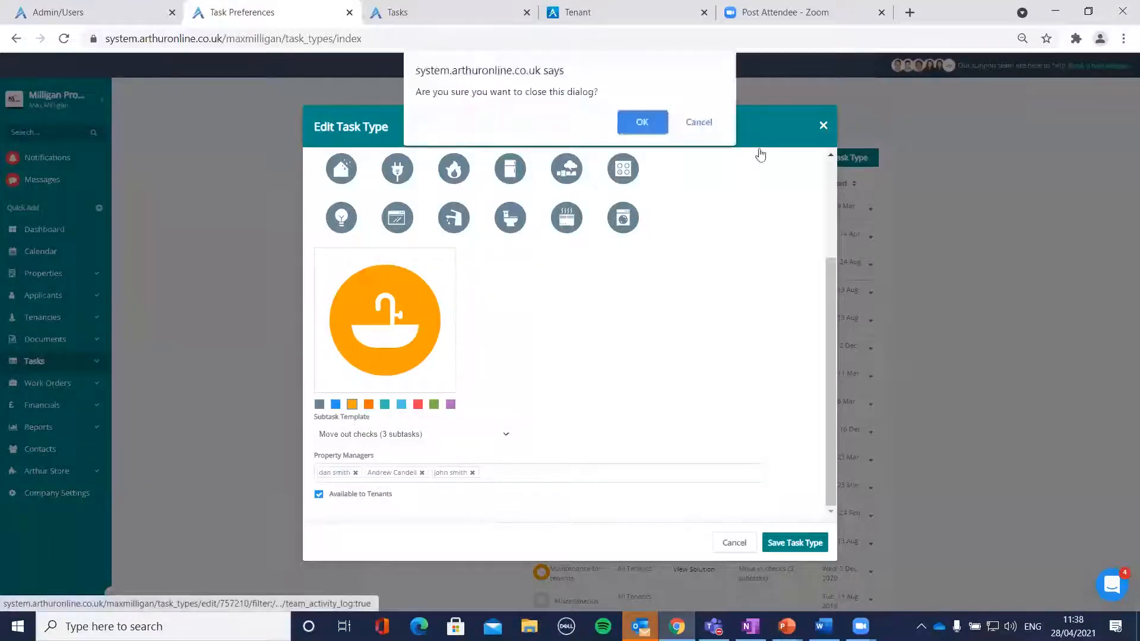
click(634, 121)
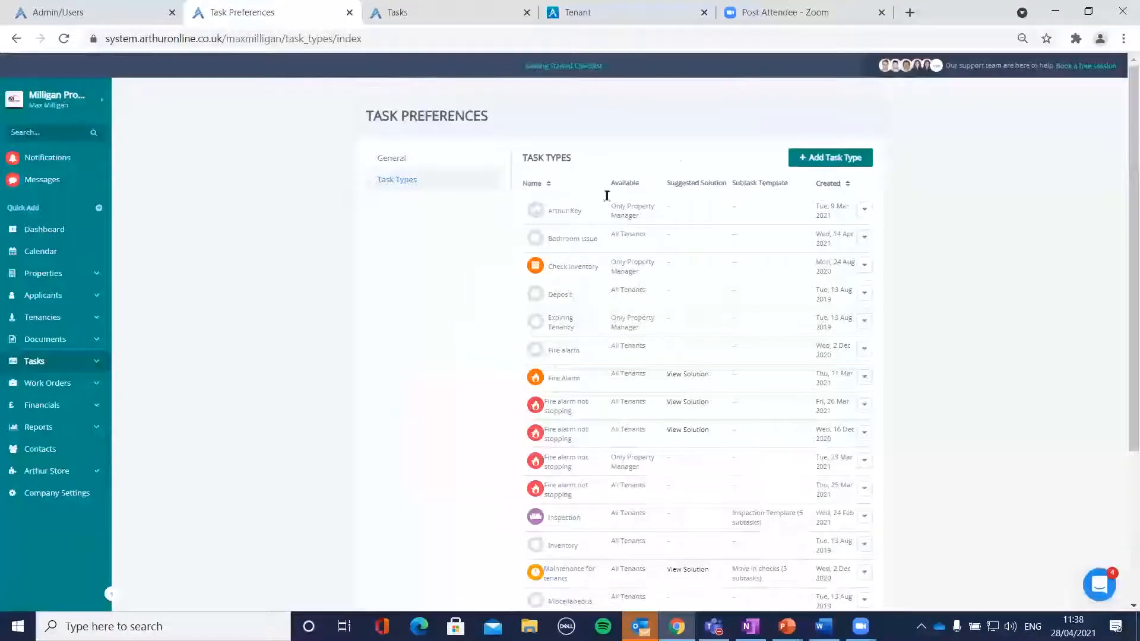
Start a new custom task type and enter "Fire alarm not stopping" as its name.
click(815, 159)
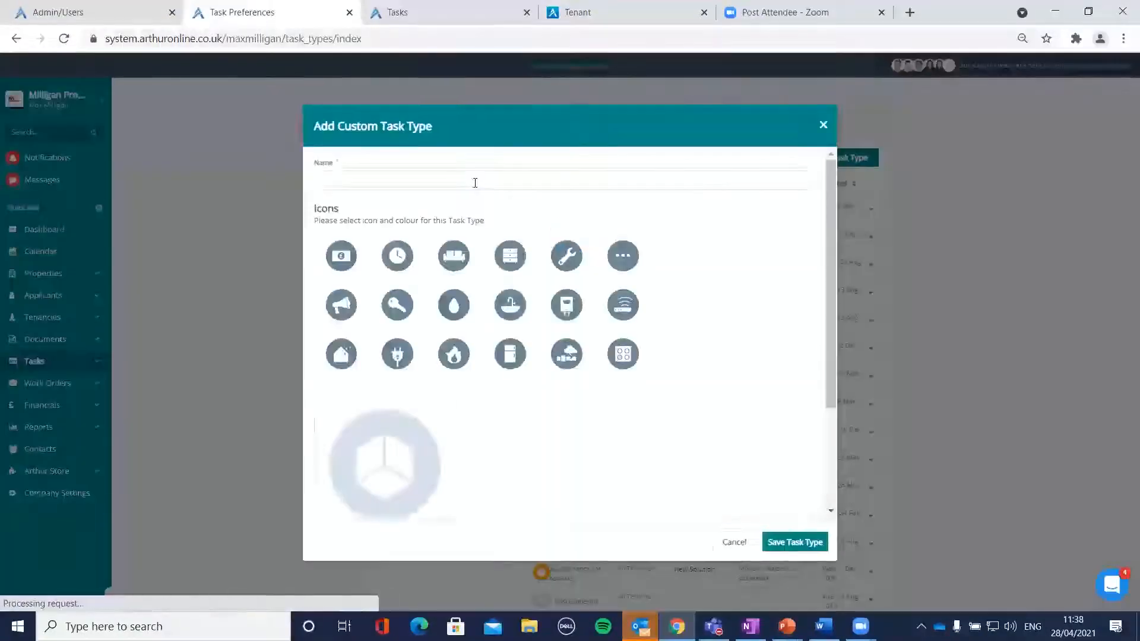
click(483, 178)
text(L)
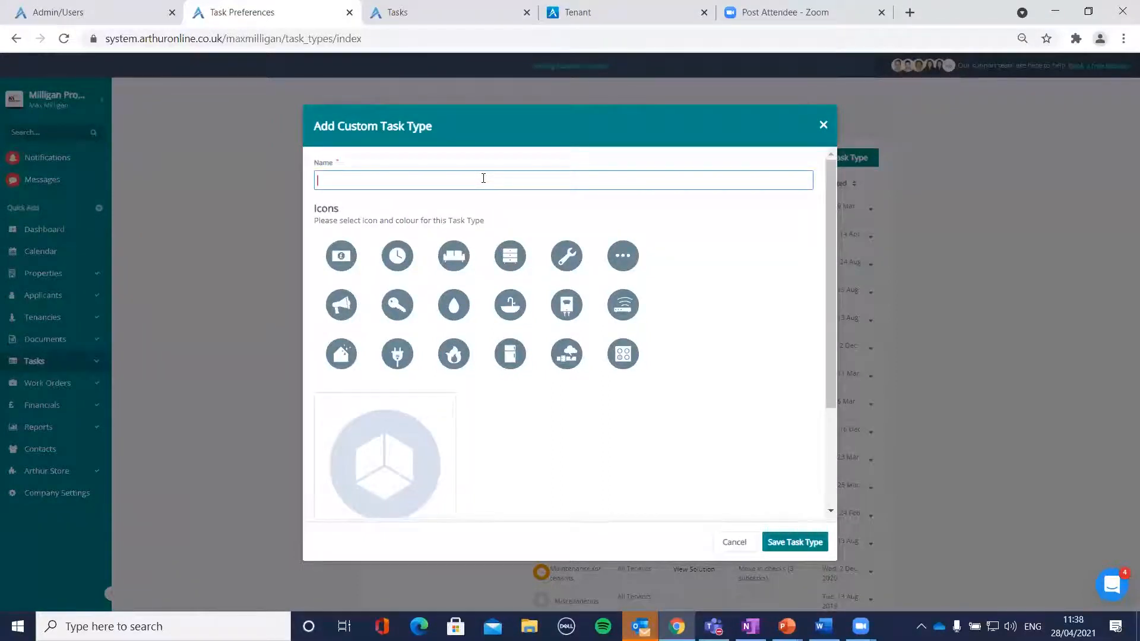
text(Fire alarm not stopping)
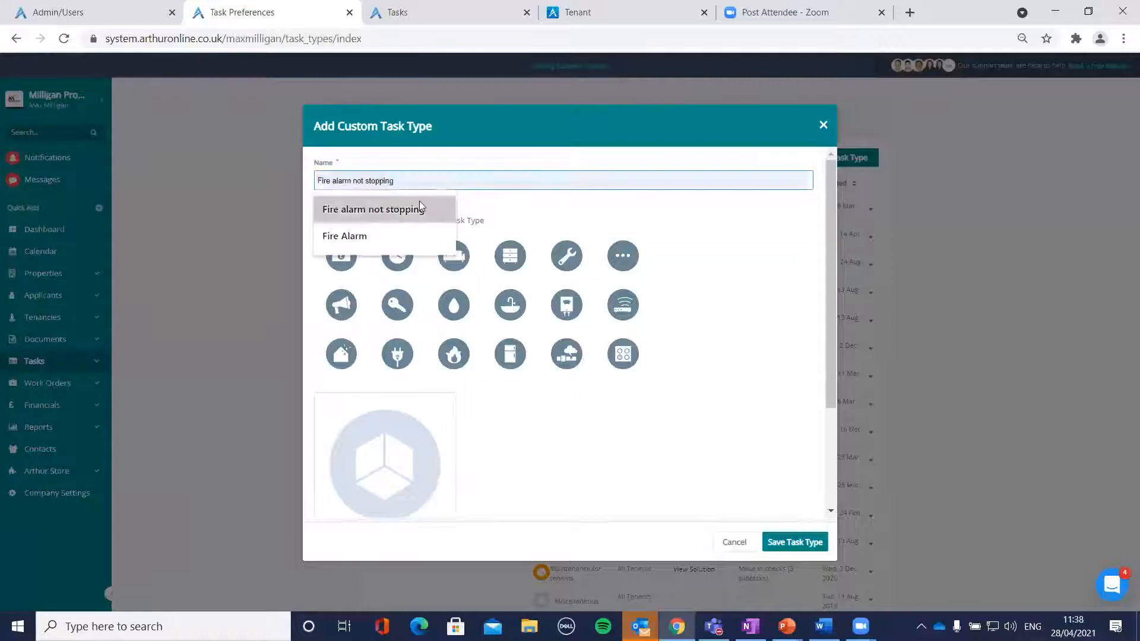
Name the custom task type "Fire alarm not stopping" and give it the flame icon in red.
click(420, 209)
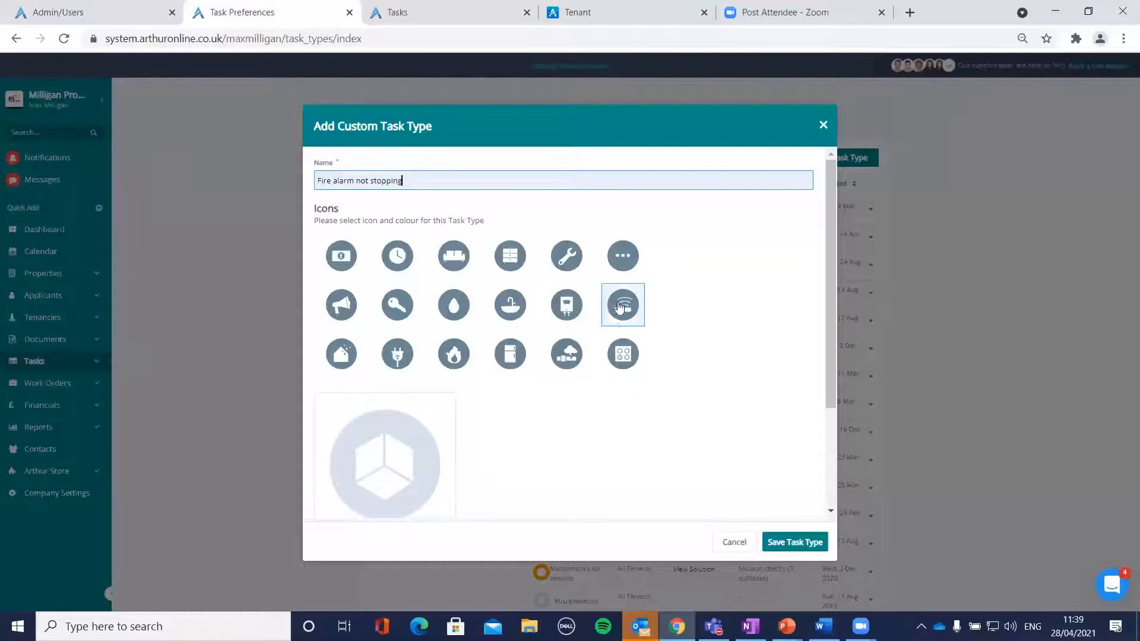
click(460, 356)
scroll(649, 348, down, 3)
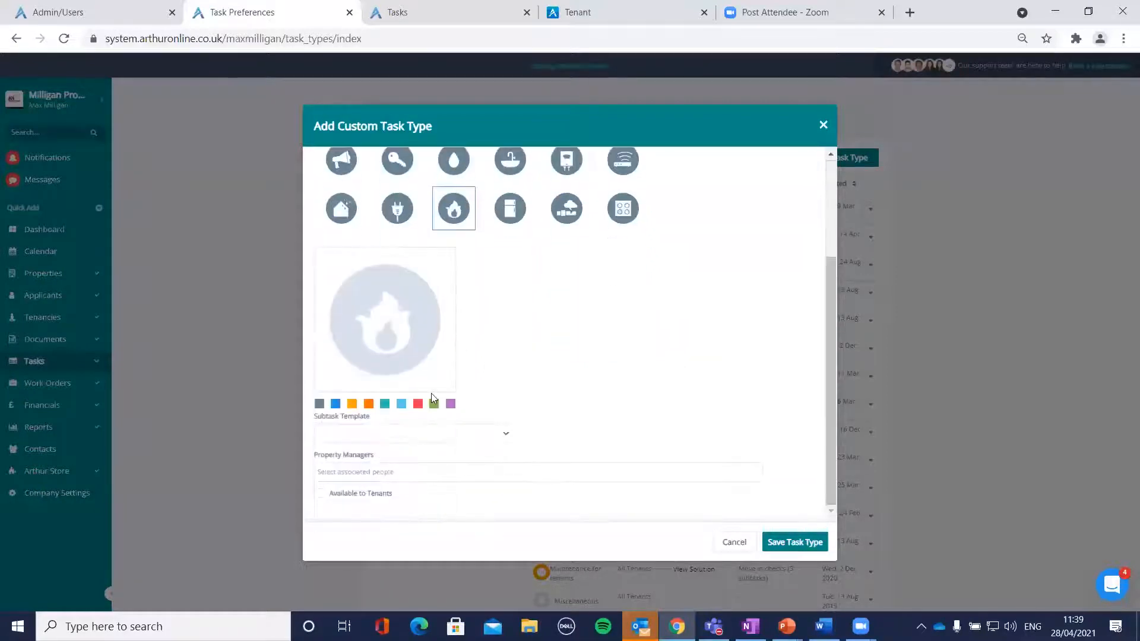
click(417, 404)
scroll(519, 354, up, 3)
scroll(519, 354, down, 3)
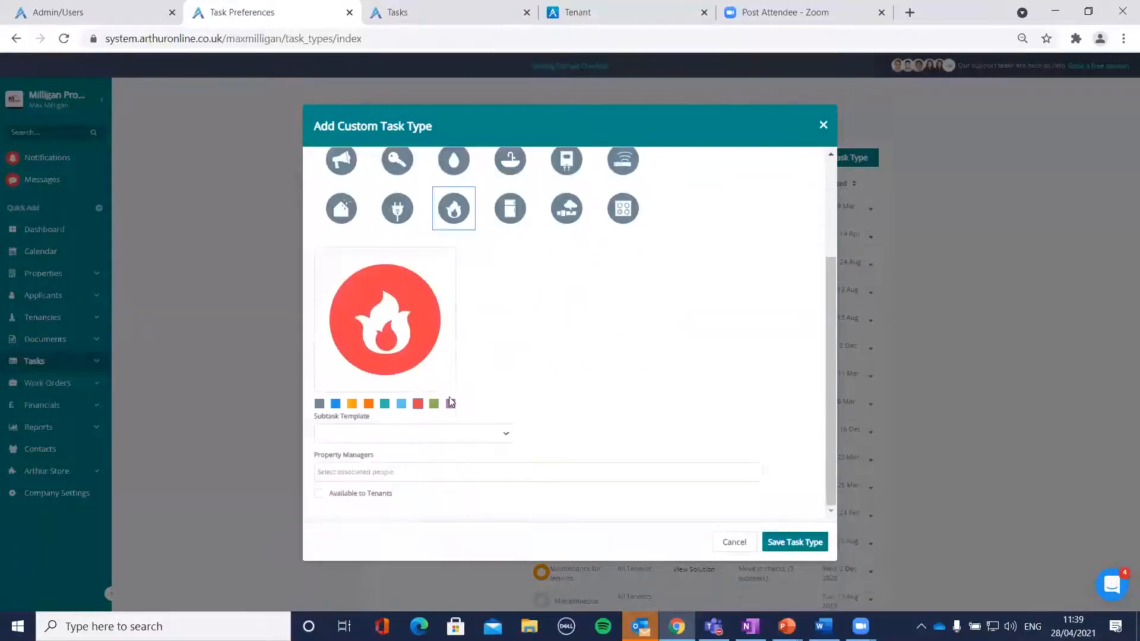
scroll(440, 311, up, 3)
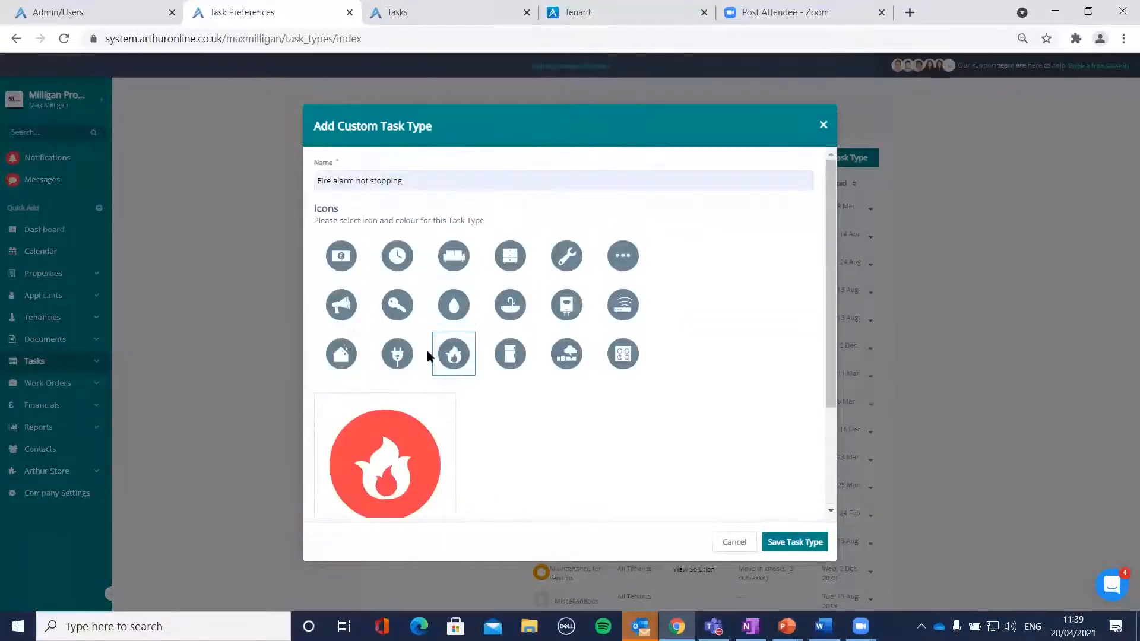
scroll(530, 383, down, 4)
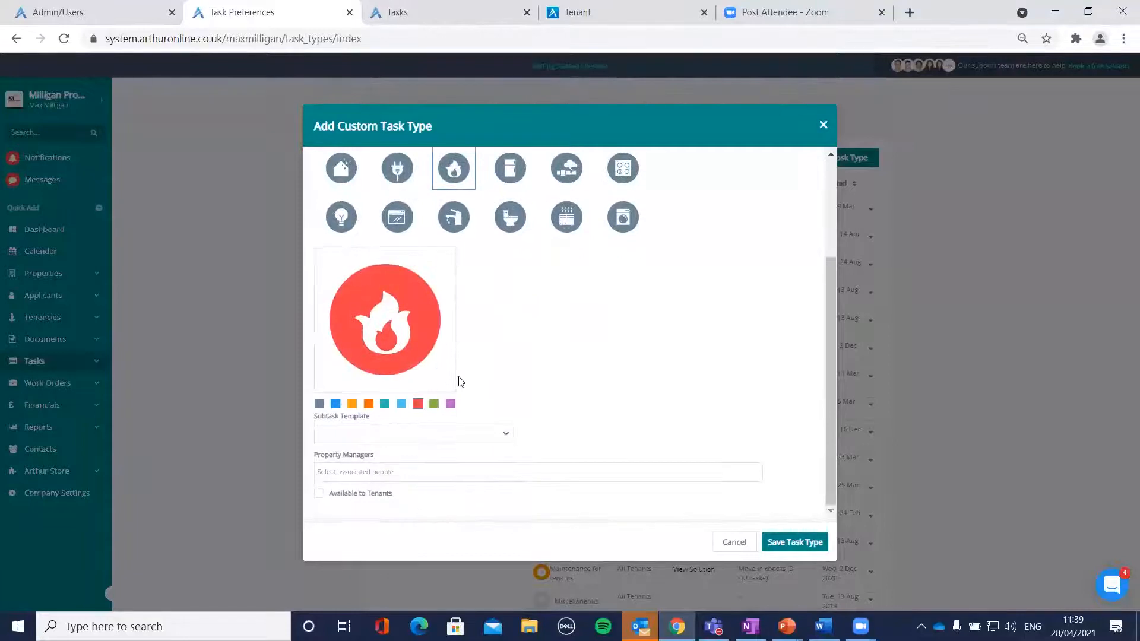
Apply the Maintenance checklist (5 subtasks) template to the task type and assign the first listed property manager.
click(465, 436)
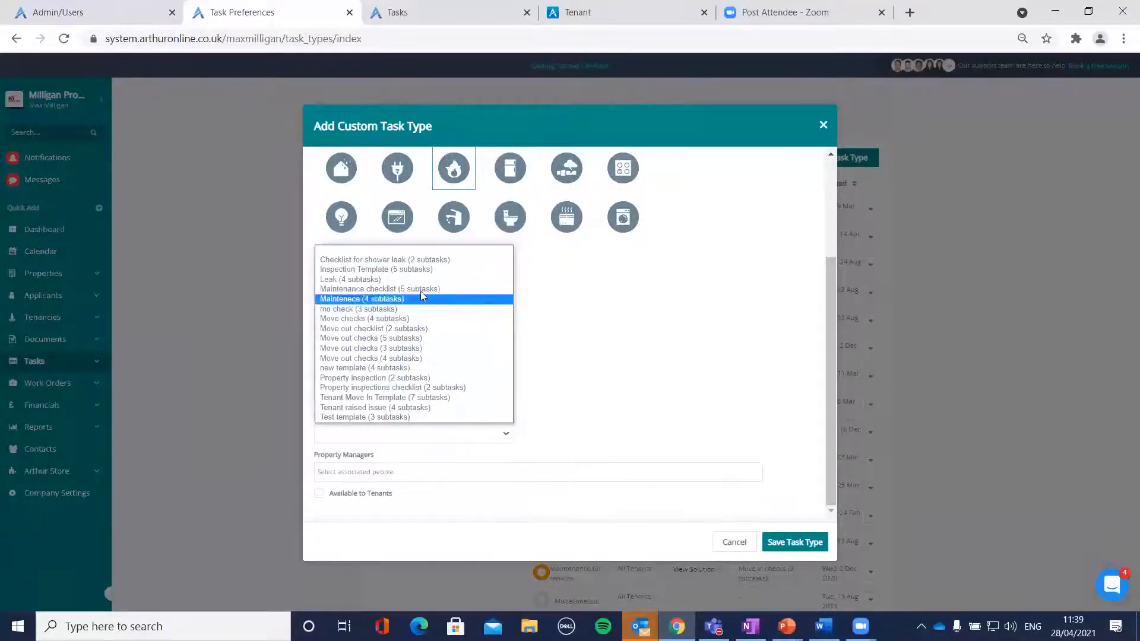
click(336, 289)
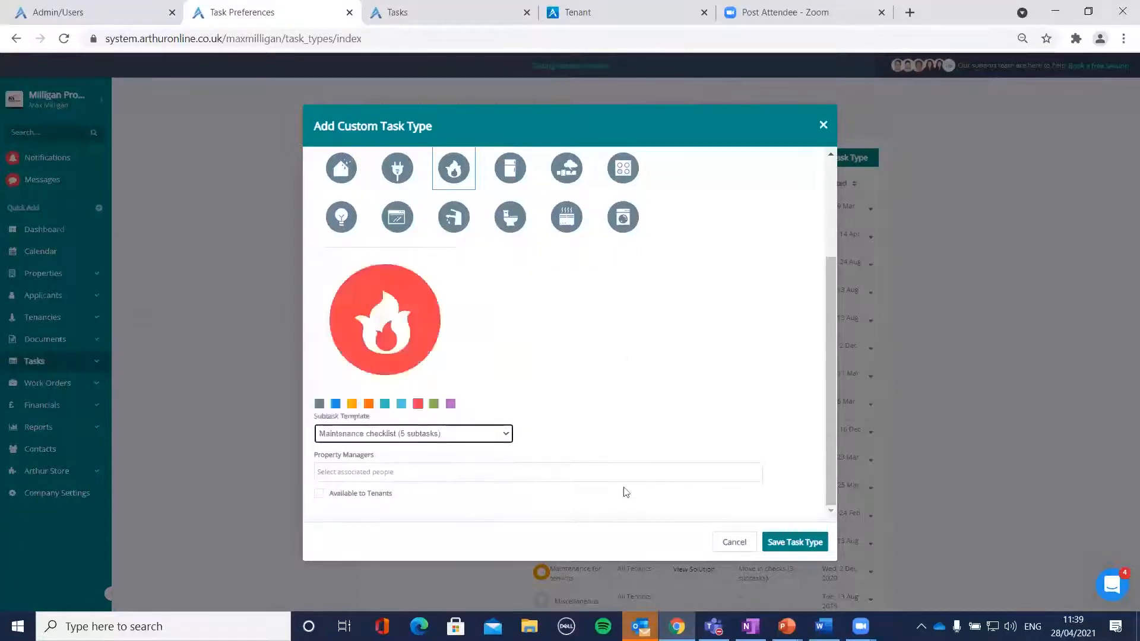
click(548, 476)
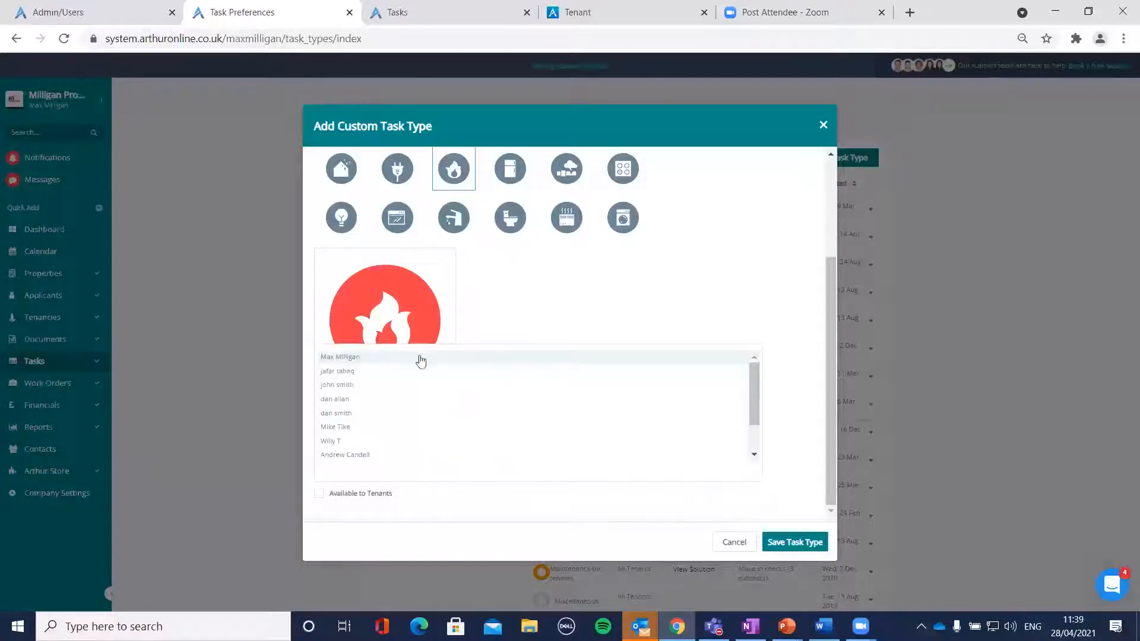
click(399, 357)
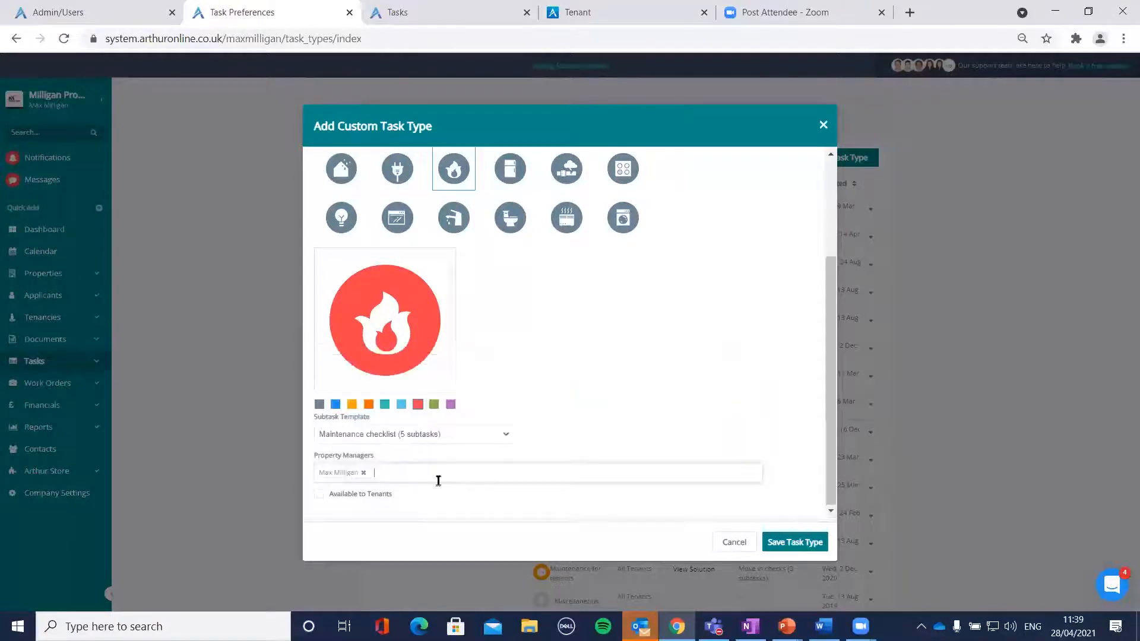
Make the new task type available to tenants and save it.
click(319, 495)
scroll(511, 432, up, 3)
scroll(516, 439, down, 3)
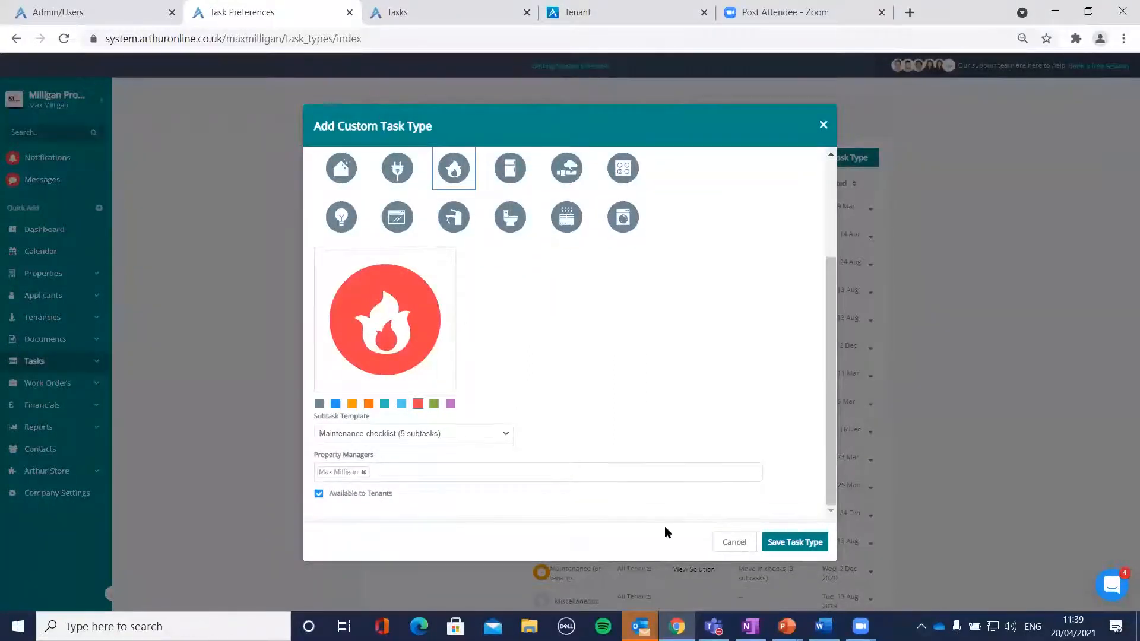
click(782, 544)
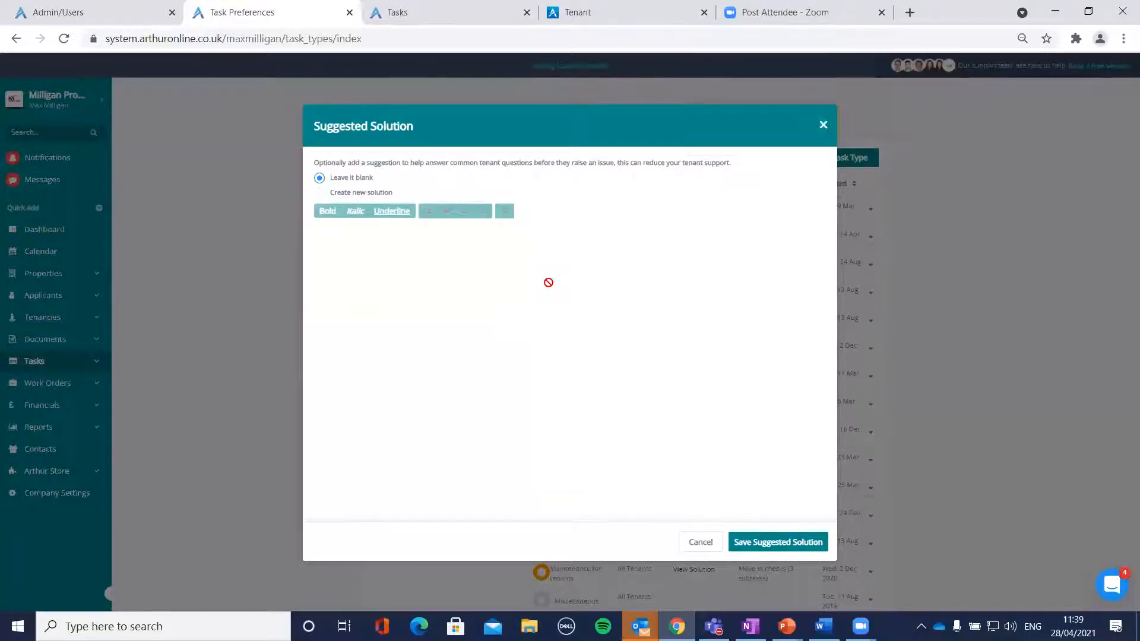
Create and save the suggested solution "Press red button twice. hold down blue button for 10 seconds and it will stop".
click(319, 196)
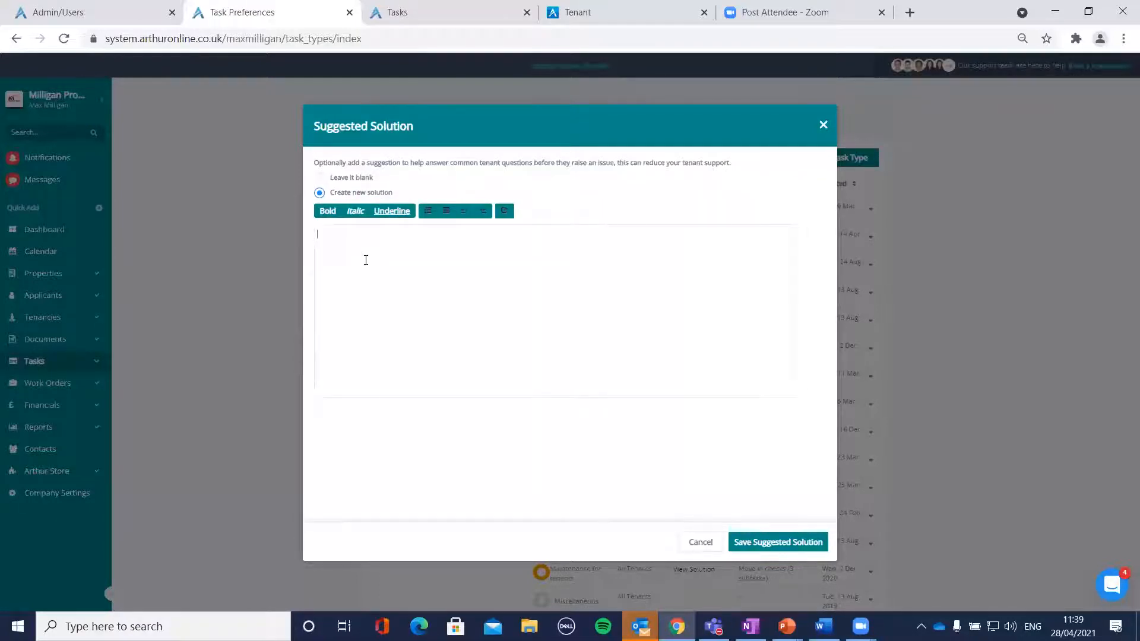
text(Press red button twice. hold down blue button for 10 seconds and it will stop)
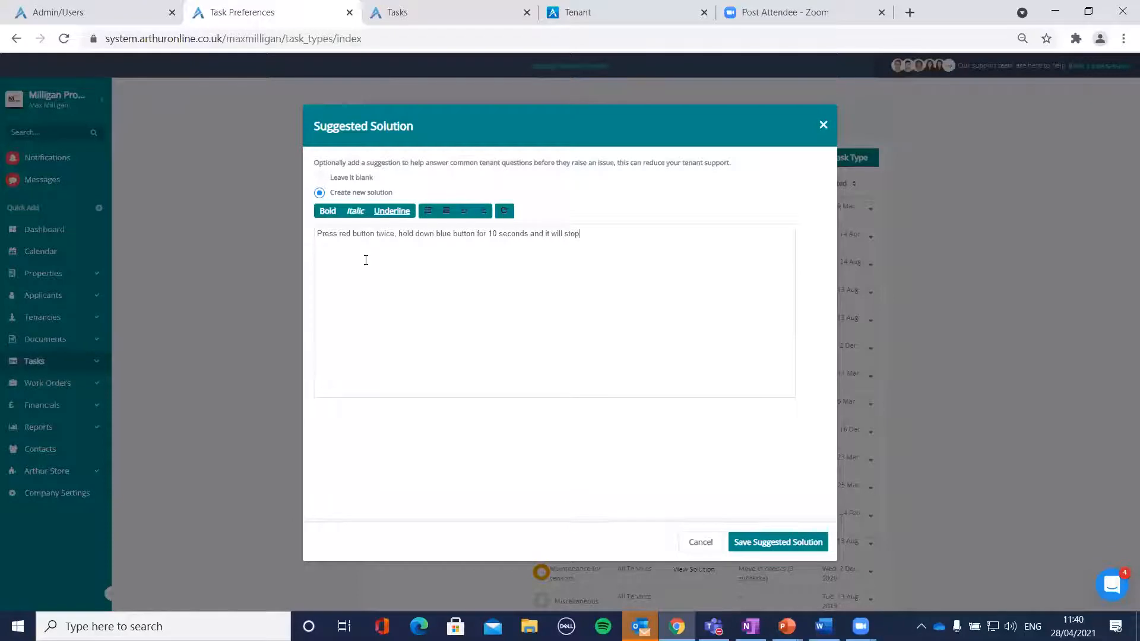
click(808, 542)
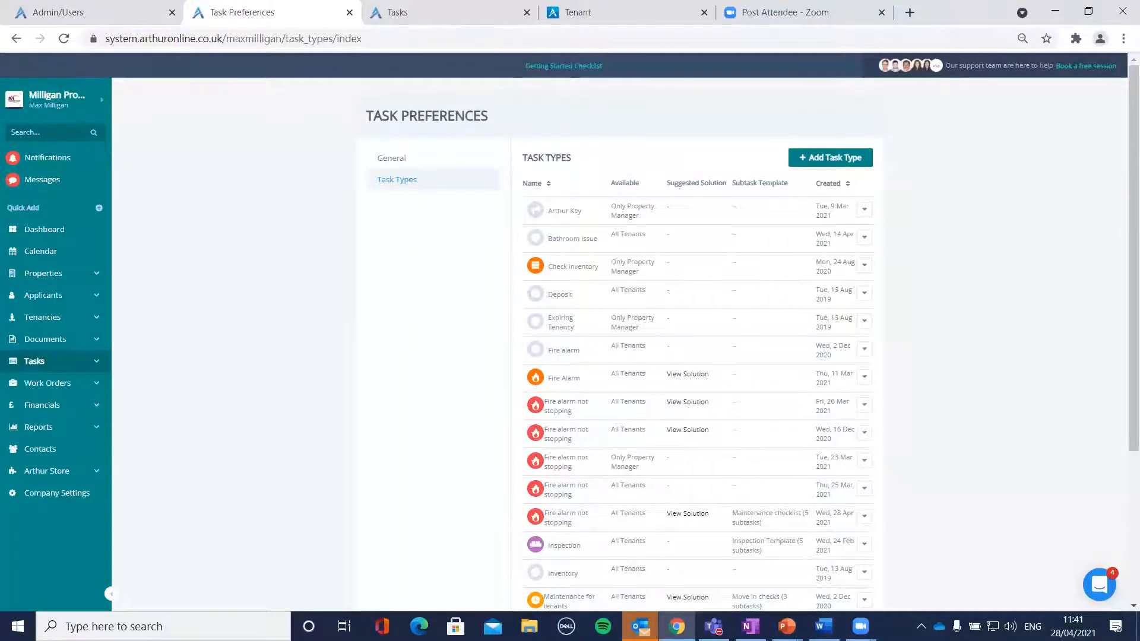
Switch to the PowerPoint slideshow to show the "Automating Your Processes" slide.
click(787, 626)
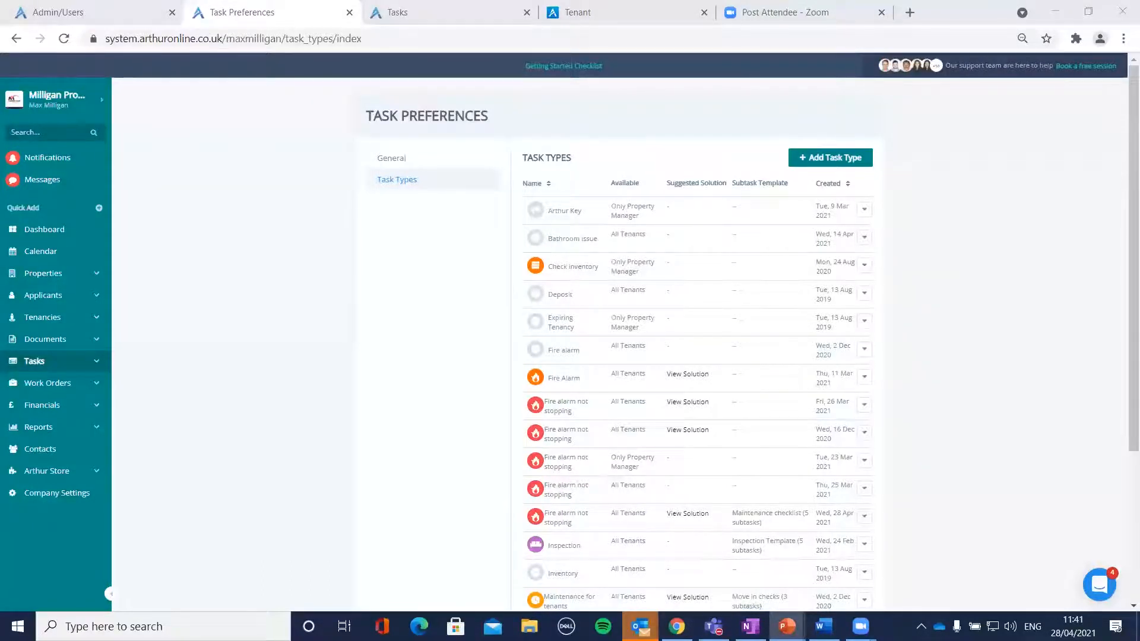
key(alt+Tab)
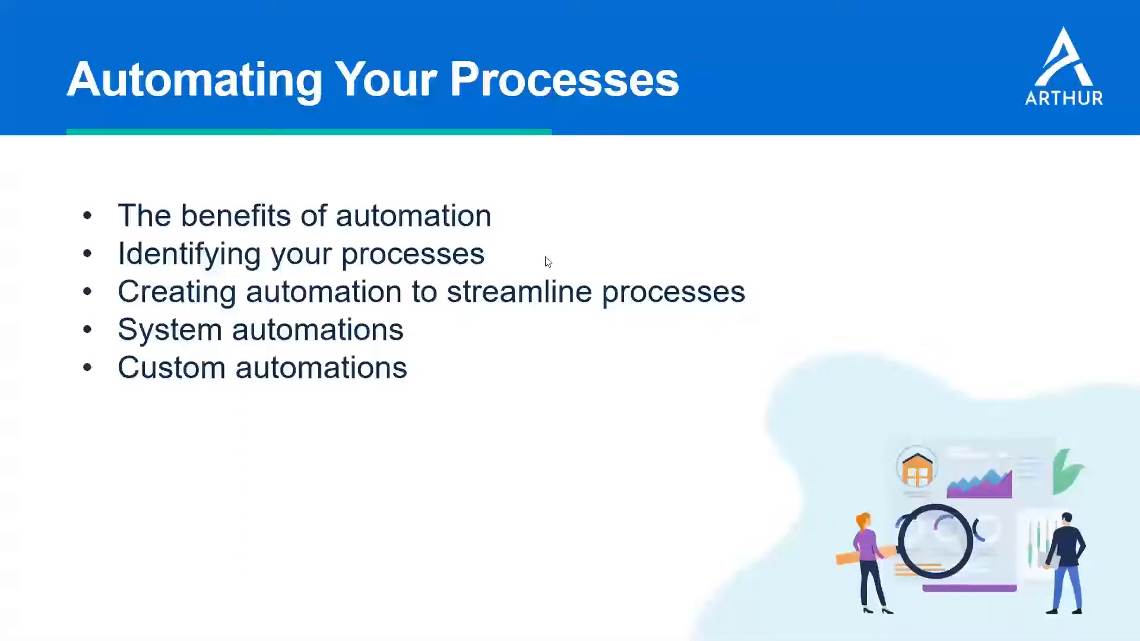
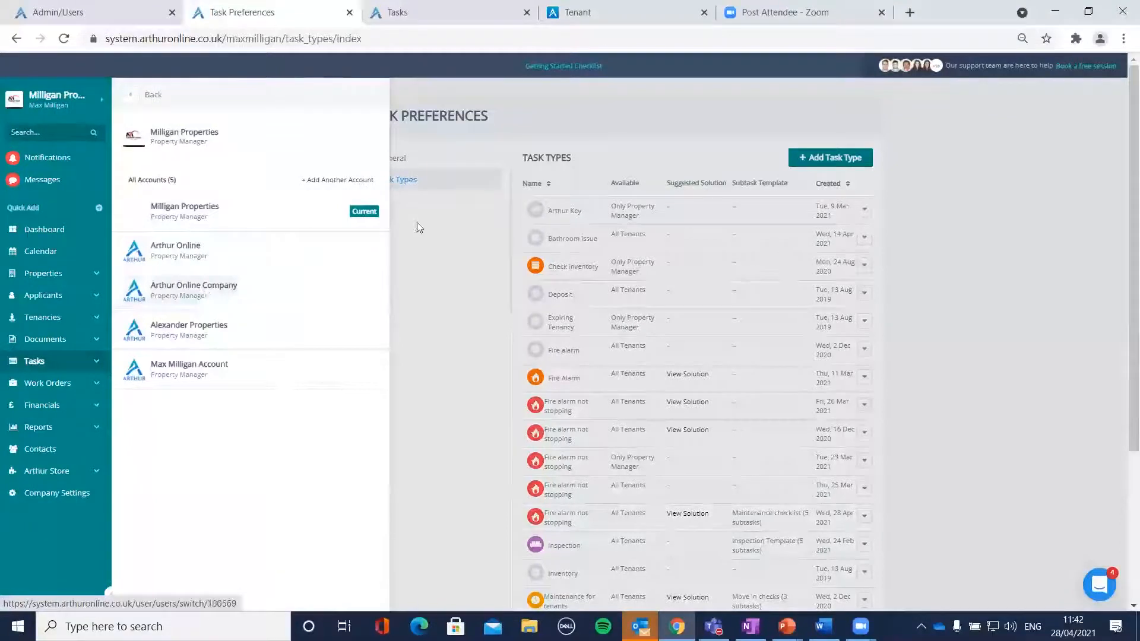
Open the account's automation settings and start adding an action to the "Tenancy status set to past" trigger under Tenancies.
click(130, 96)
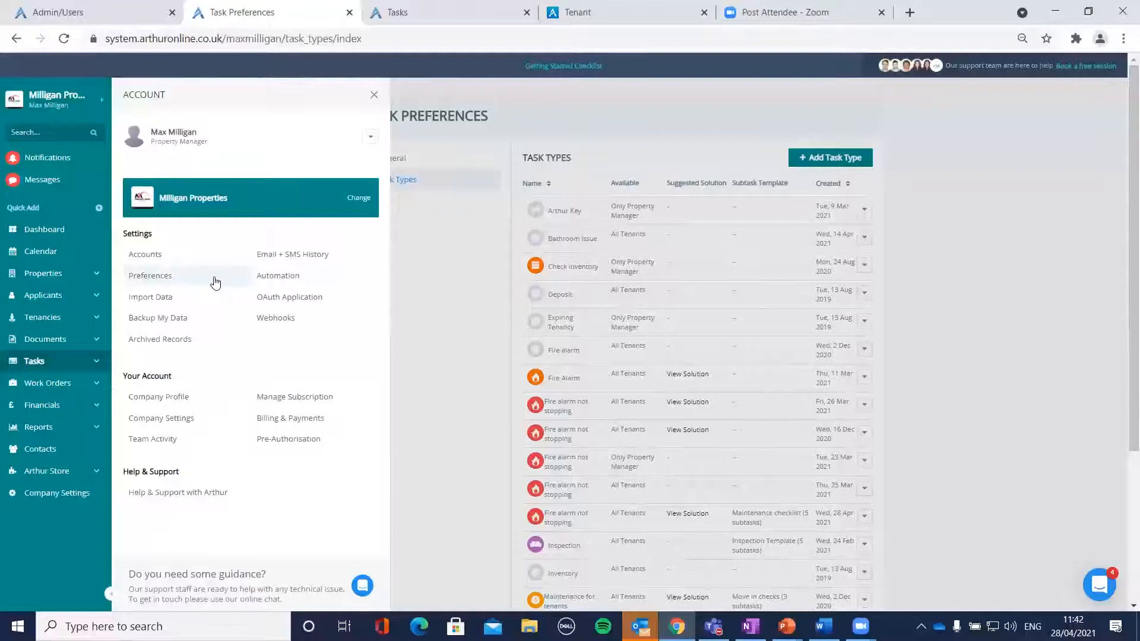
click(259, 275)
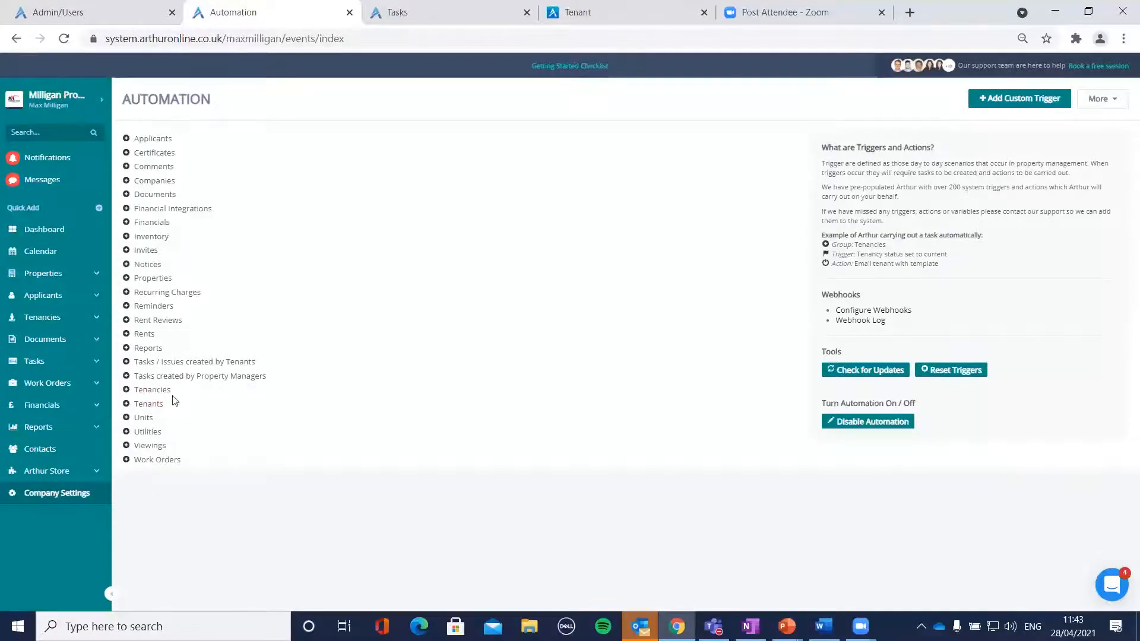
click(153, 390)
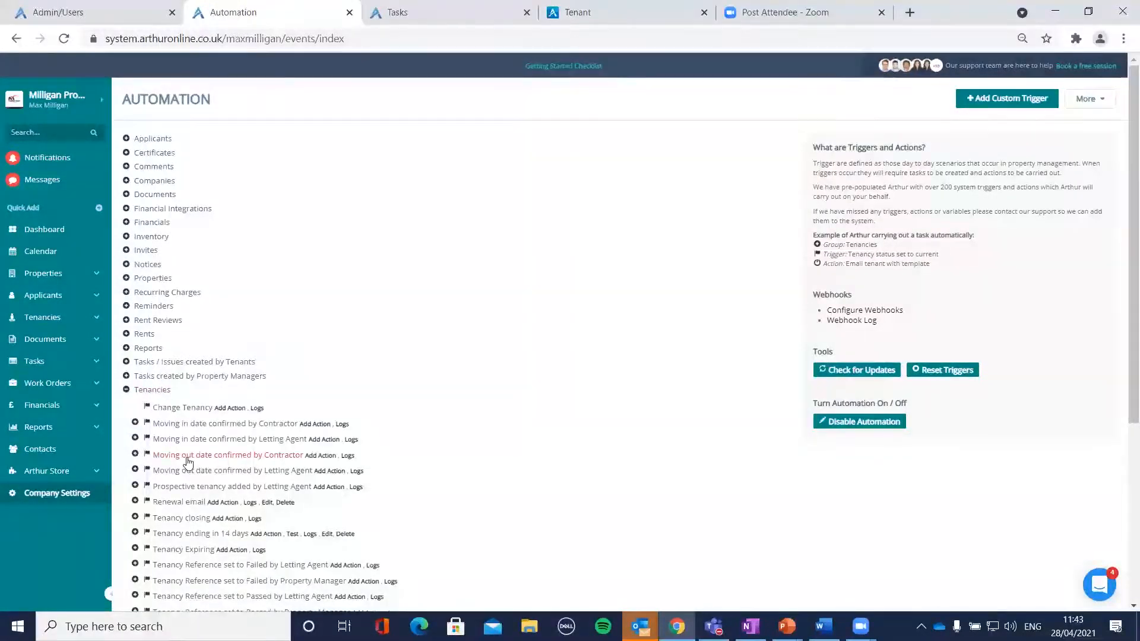
scroll(190, 475, down, 3)
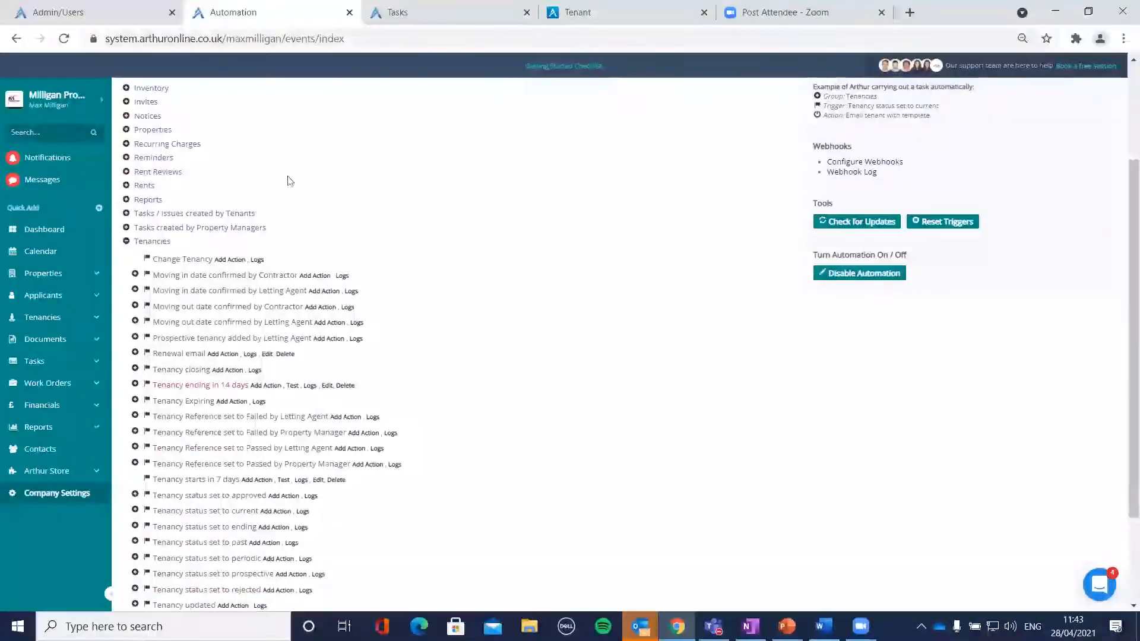
click(178, 543)
scroll(190, 547, down, 3)
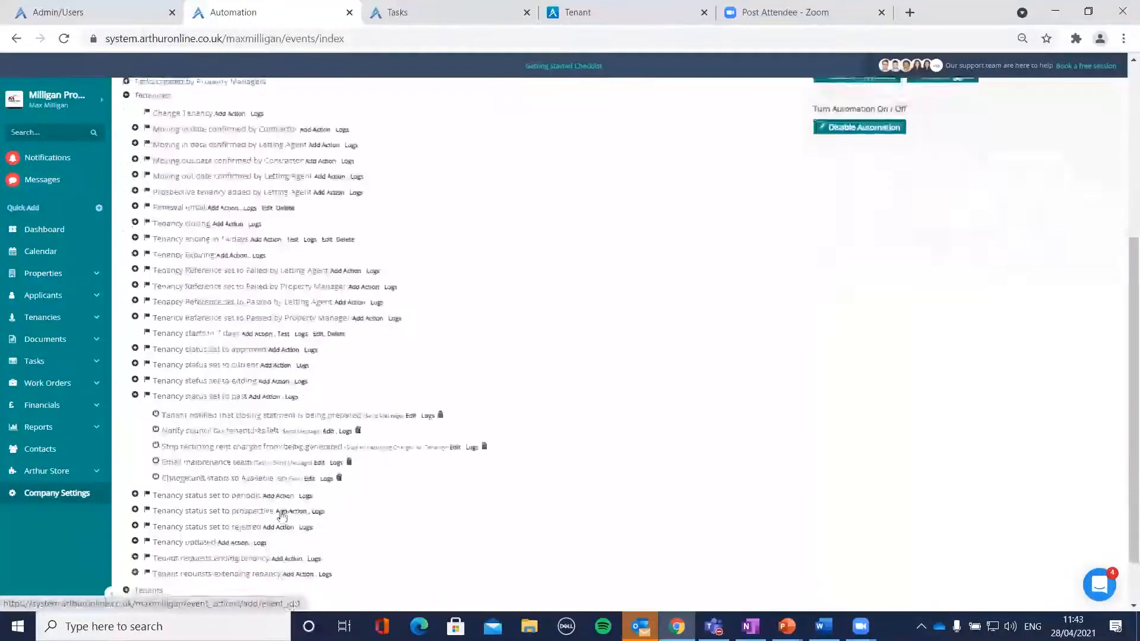
click(267, 398)
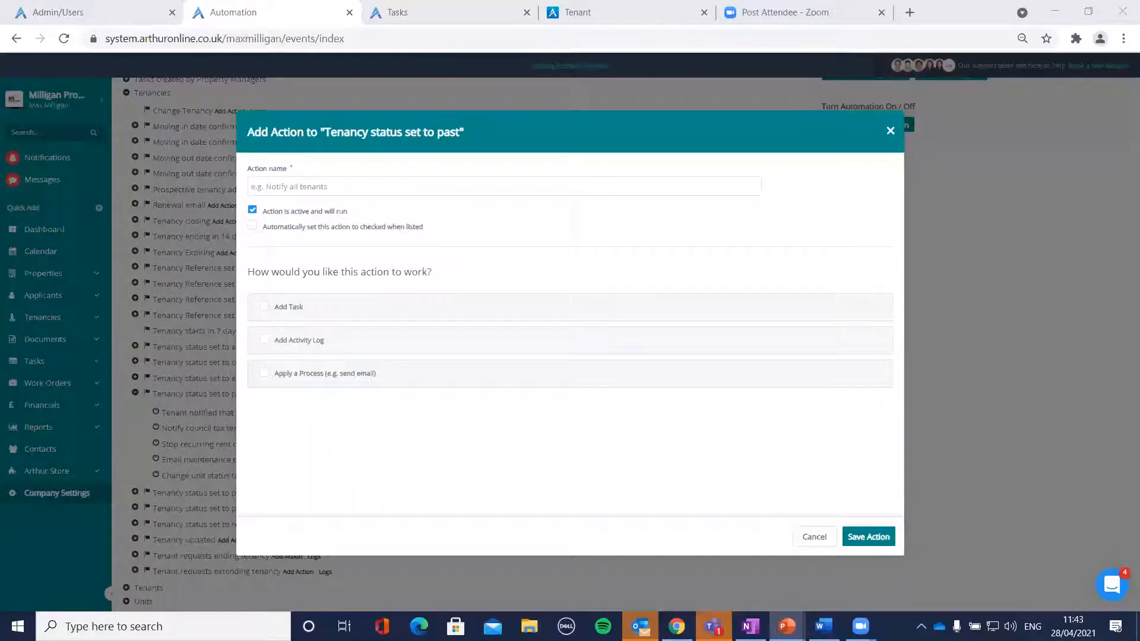
Set the action to apply a process and name it "Email to maintenance team tenant has moved out", correcting the misspelt word.
click(397, 368)
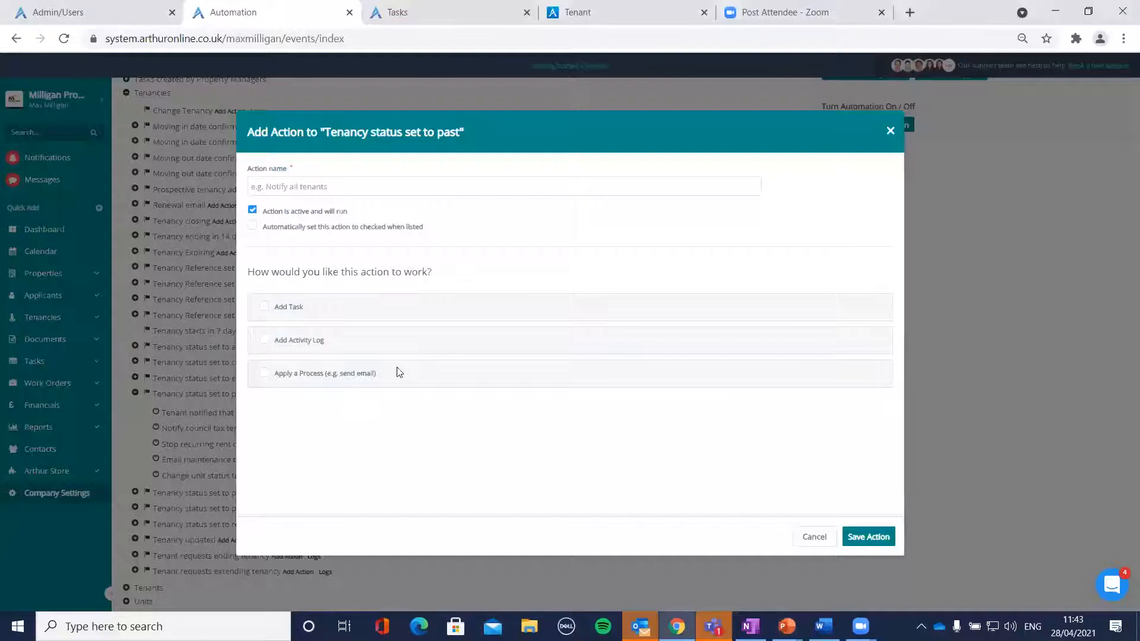
click(295, 375)
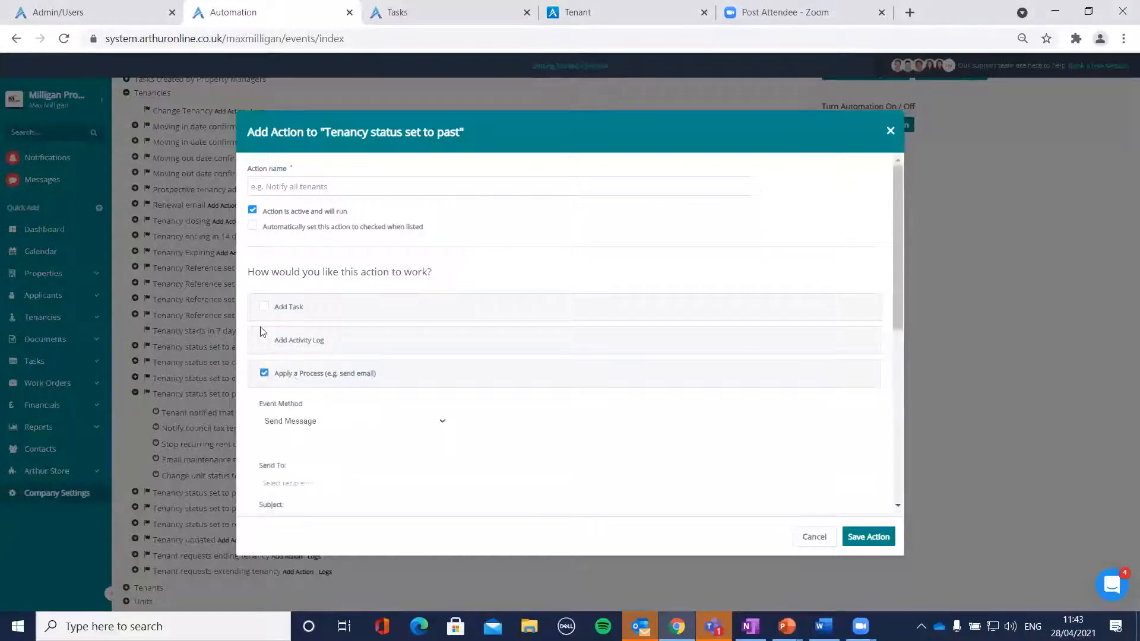
click(286, 184)
scroll(526, 224, down, 2)
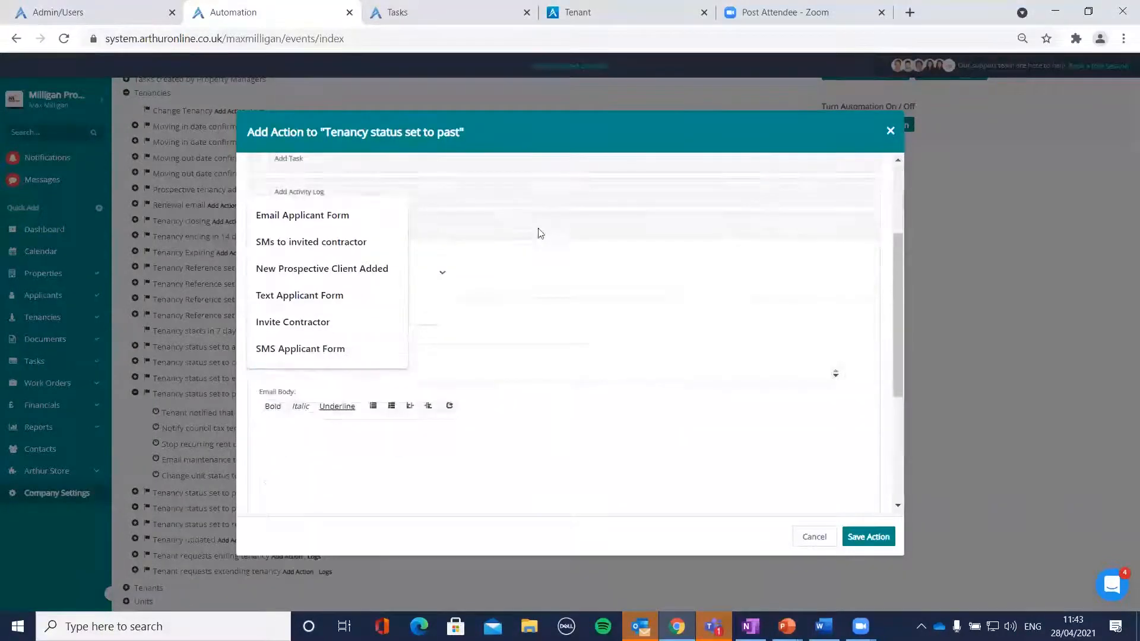
scroll(540, 233, up, 2)
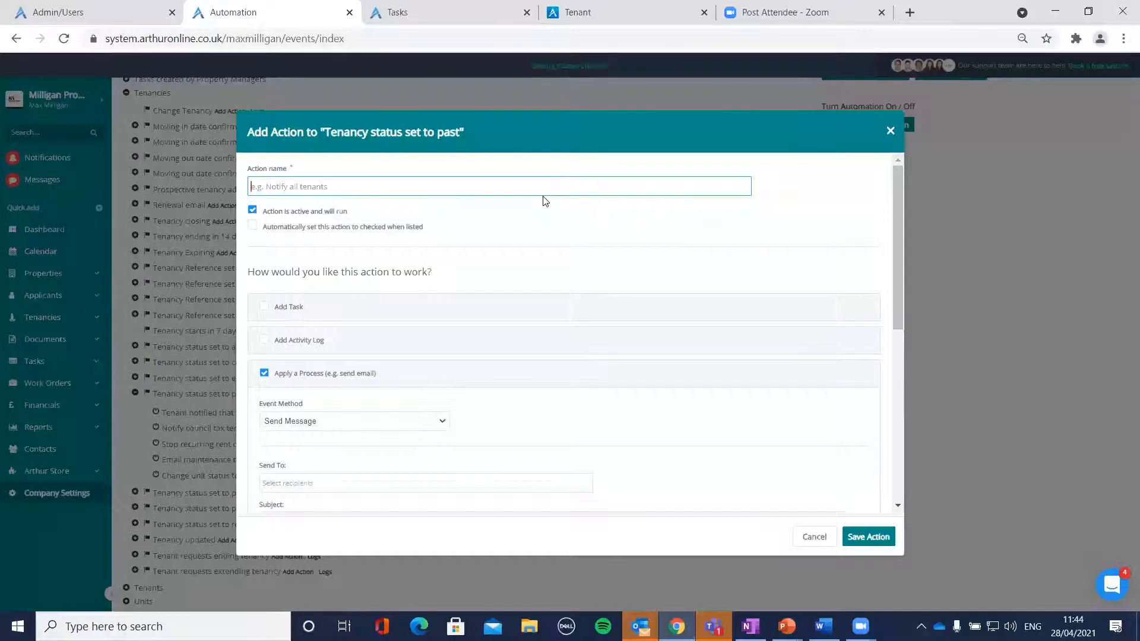
text(Email)
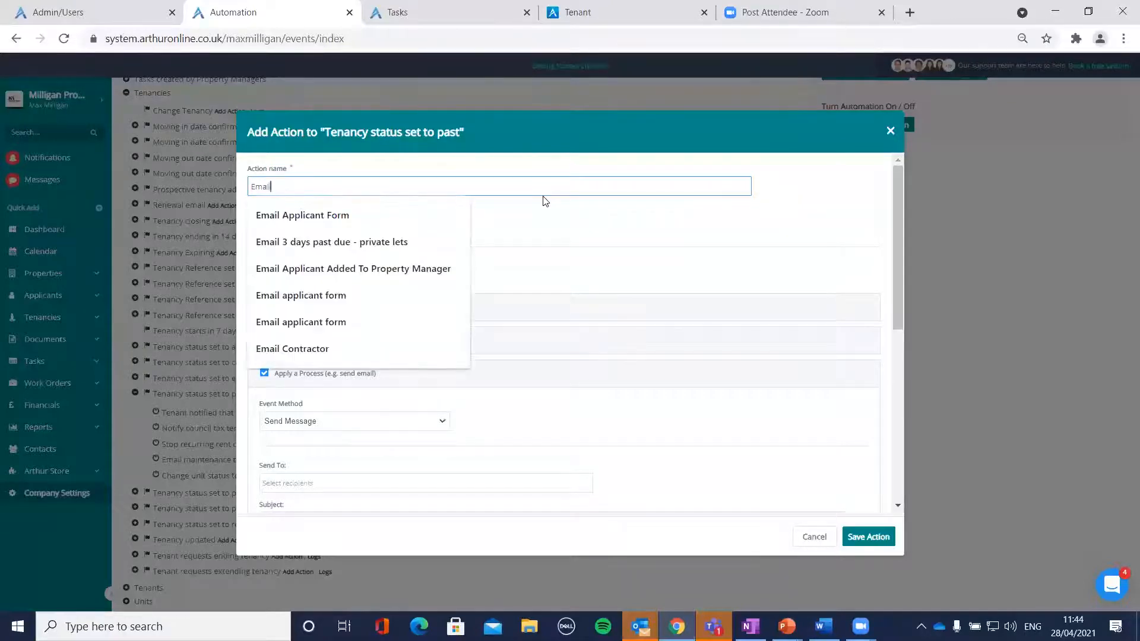
text( to maintenece te)
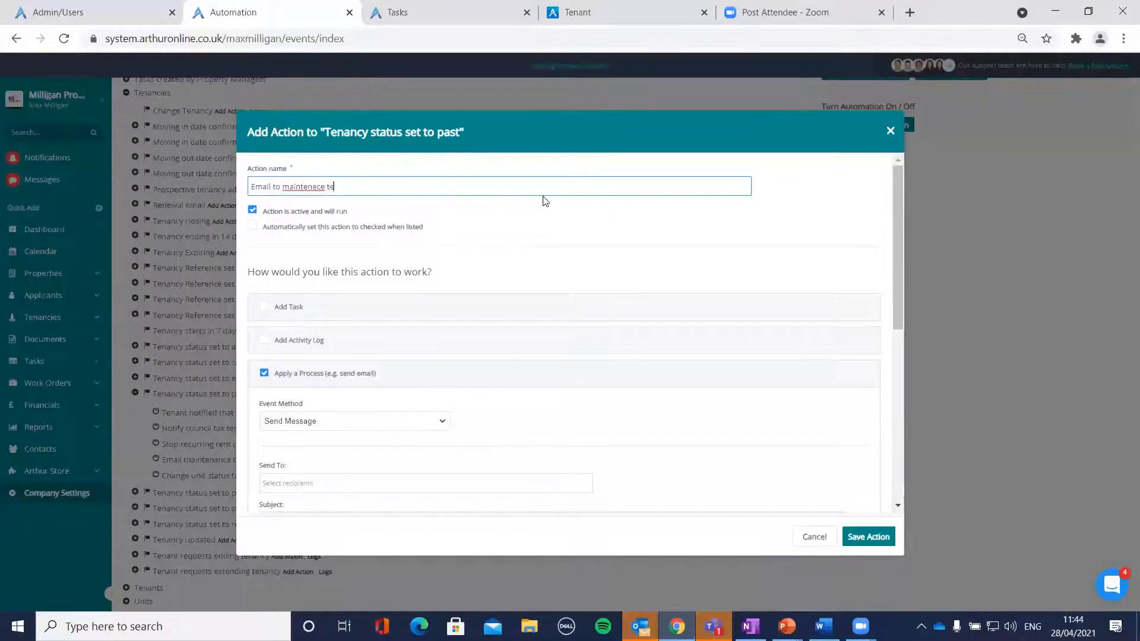
text(am tenant has moved out)
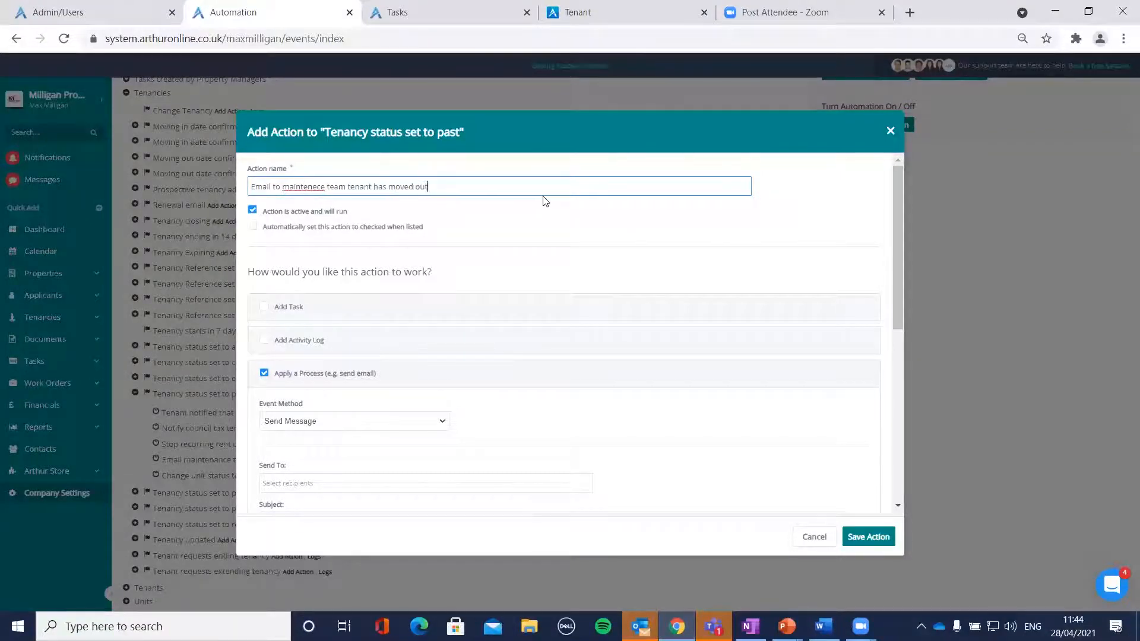
right_click(322, 186)
click(356, 191)
click(362, 217)
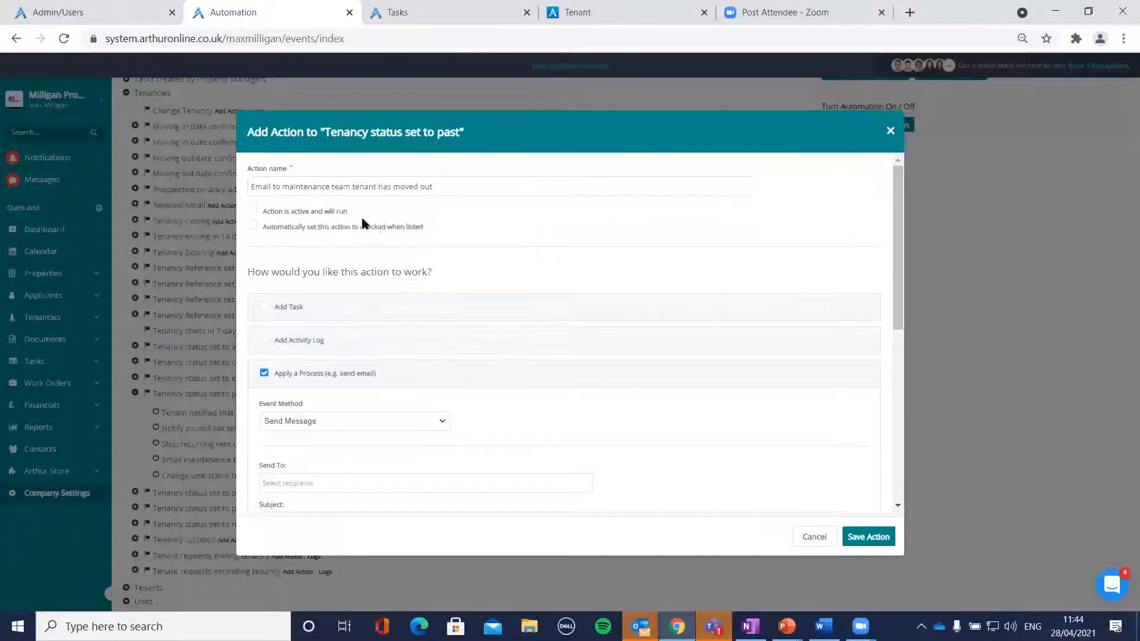
Set the action to be active and toggle its option to be automatically checked when listed.
click(253, 210)
click(254, 227)
click(254, 228)
click(253, 226)
Add a task named "Please perform move out checks" to the action, using the Move out checklist subtask template.
scroll(428, 247, down, 3)
scroll(289, 205, up, 2)
click(275, 232)
click(402, 278)
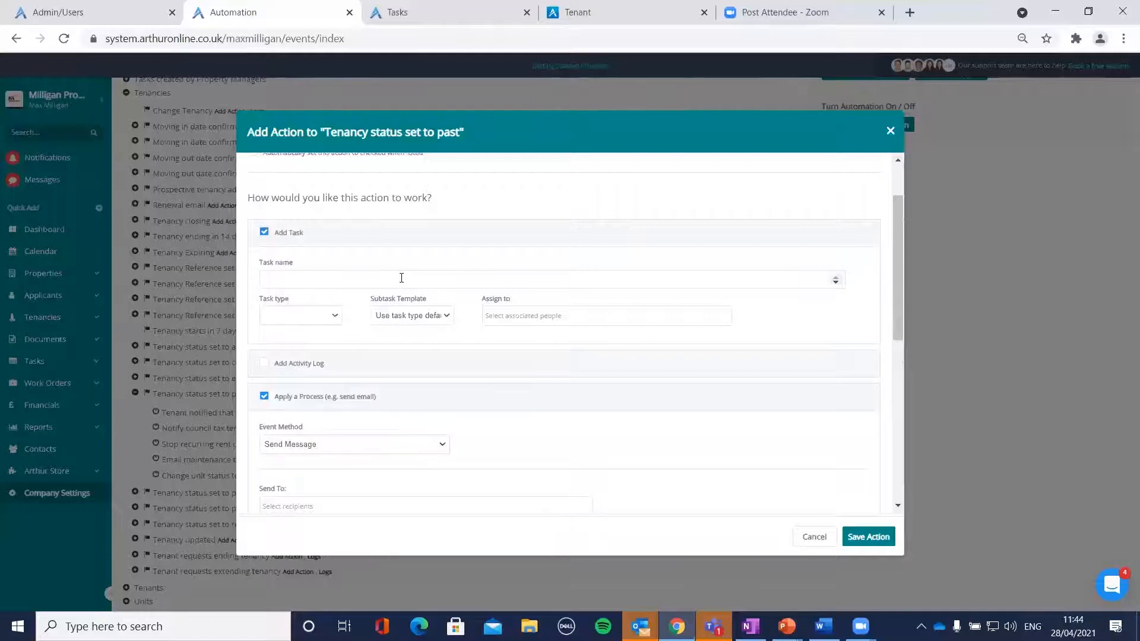
text(Please perform move out checks)
click(423, 319)
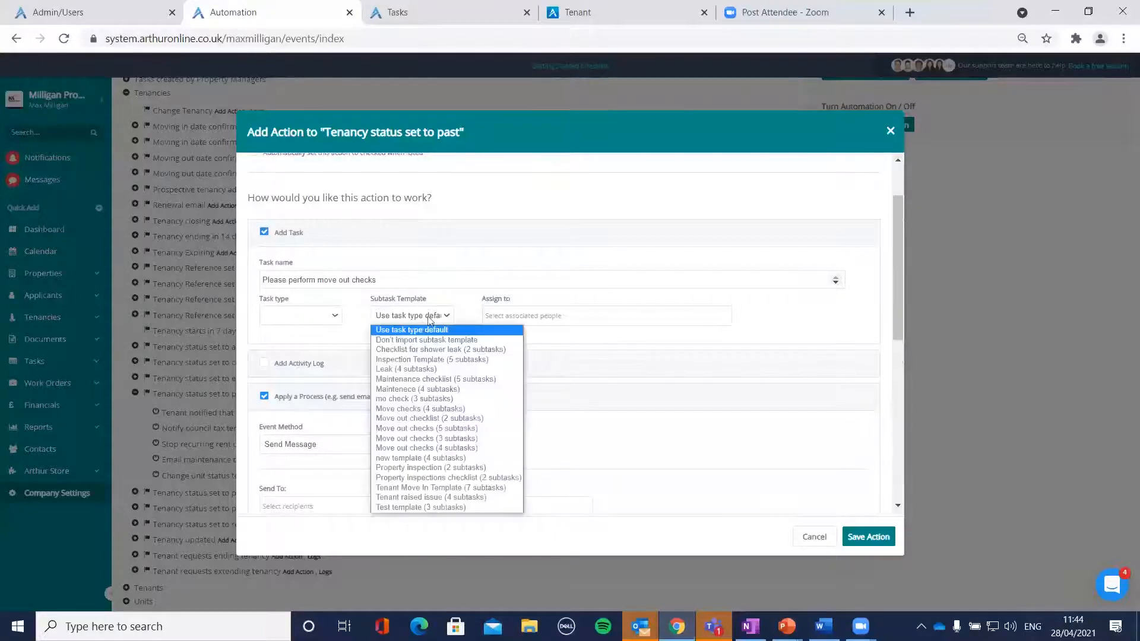
click(378, 418)
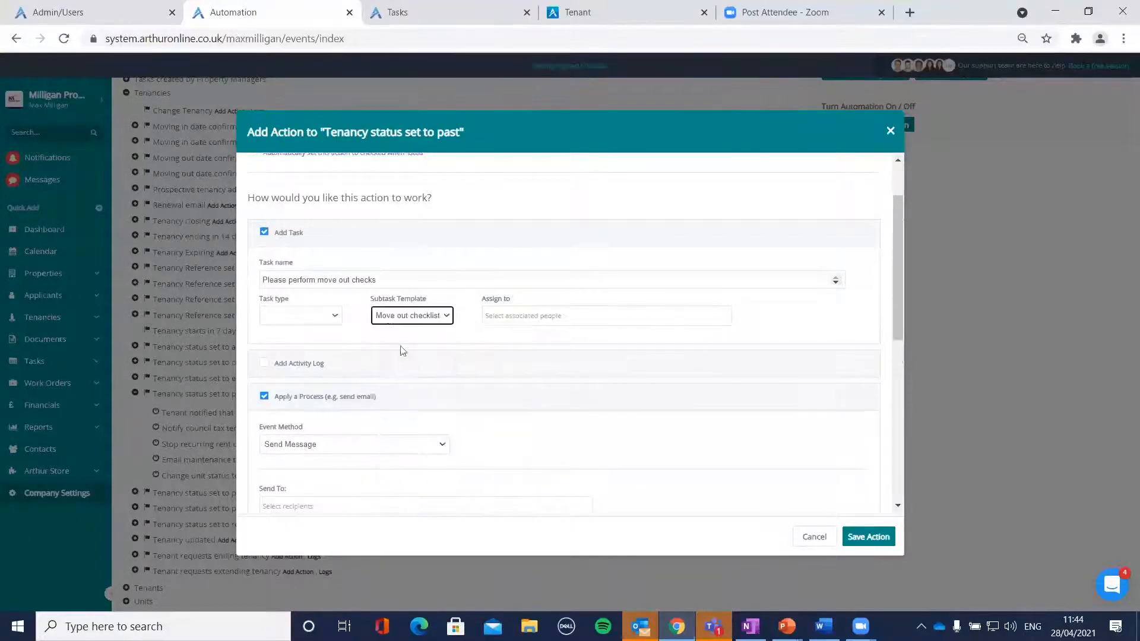
Set the task's type to Miscellaneous and assign the task to one of the property managers.
click(284, 318)
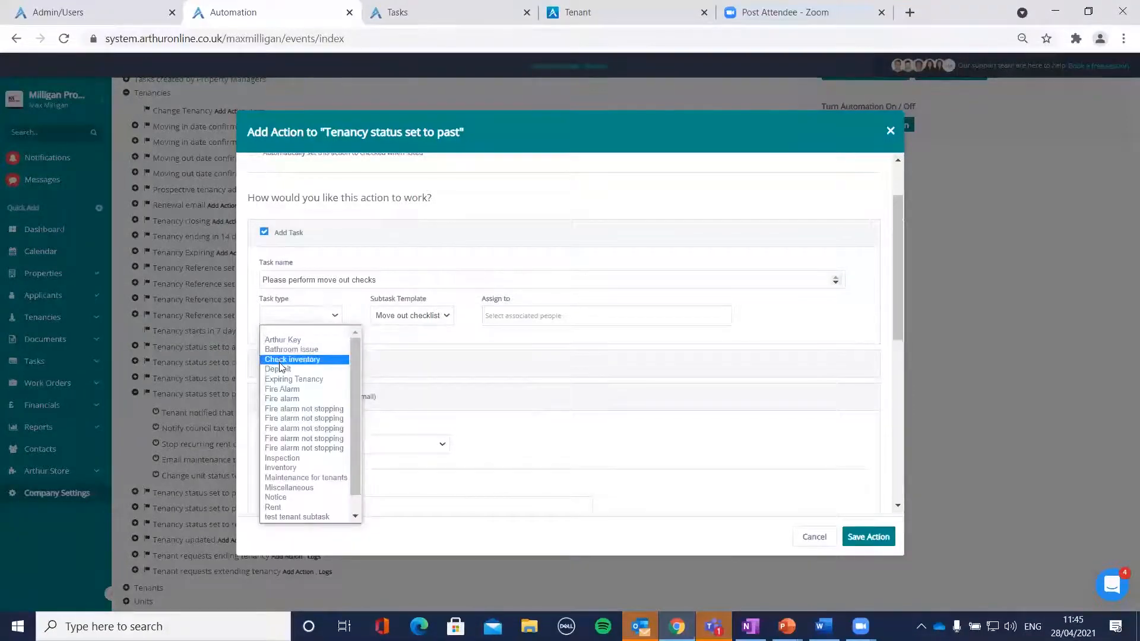
scroll(300, 457, down, 2)
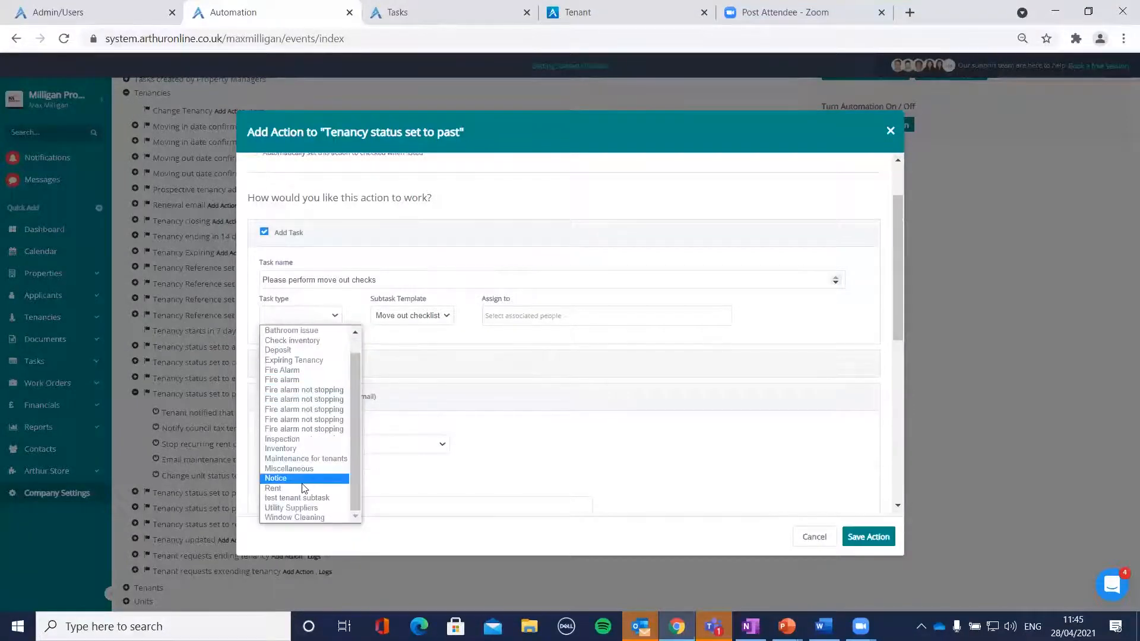
click(289, 469)
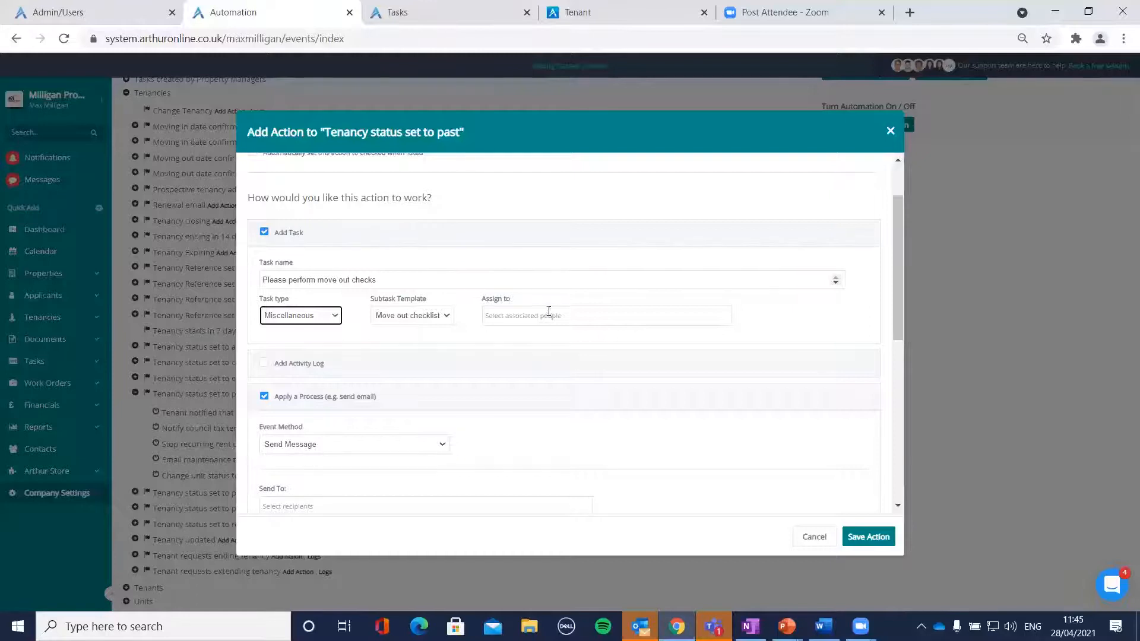
click(549, 312)
text(m)
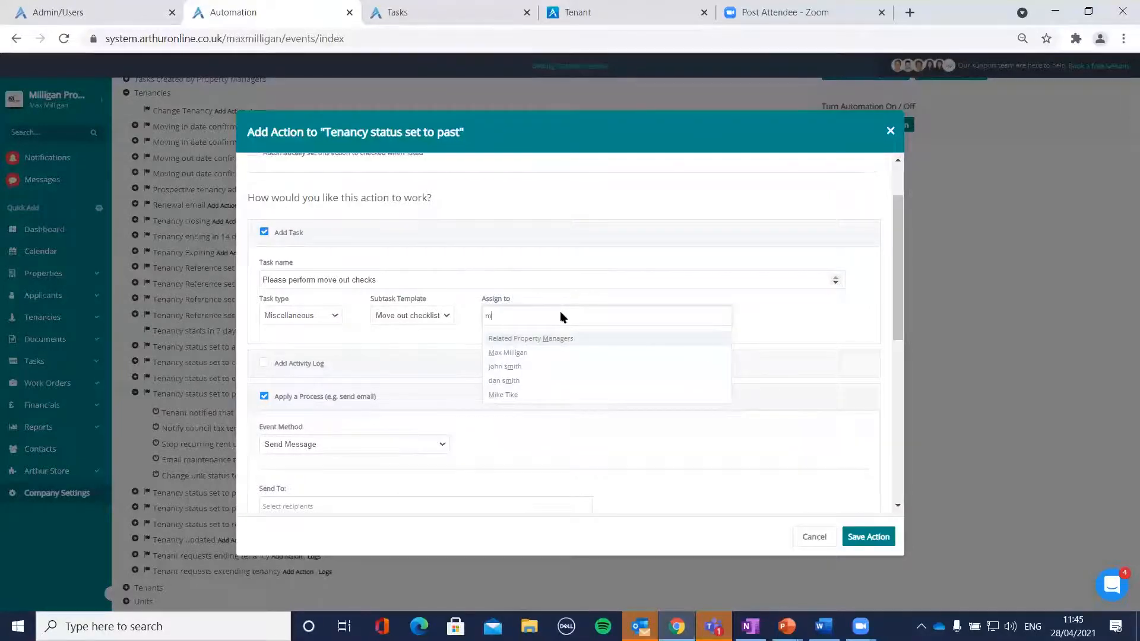
click(559, 367)
Address the Send Message process to two existing contacts, including the one called "test".
scroll(475, 308, down, 4)
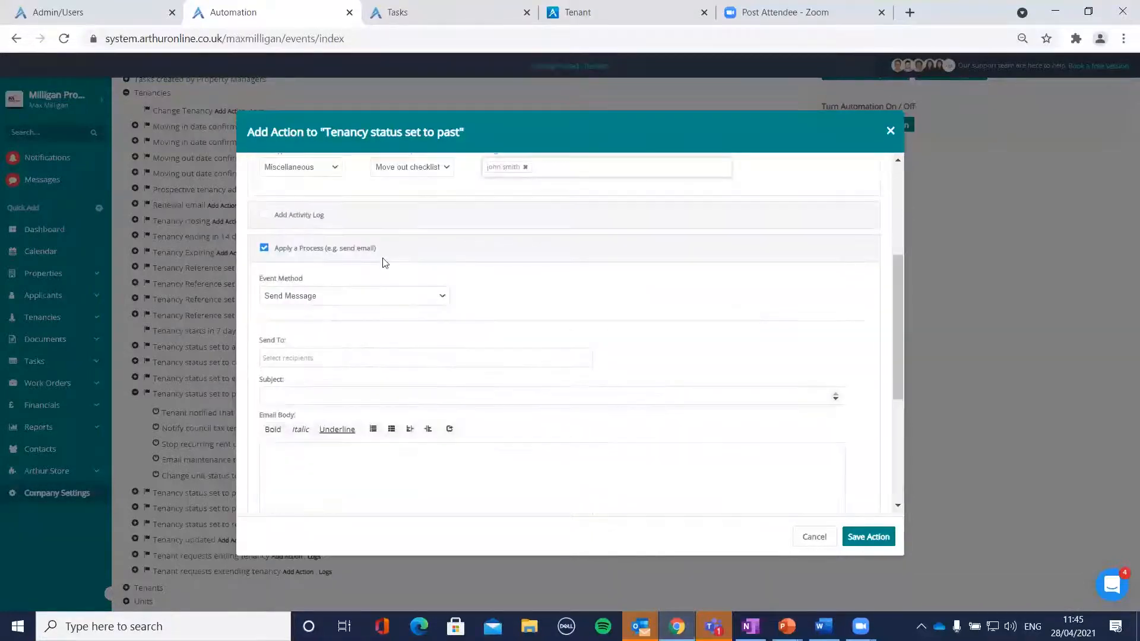
scroll(416, 265, up, 5)
scroll(427, 269, down, 4)
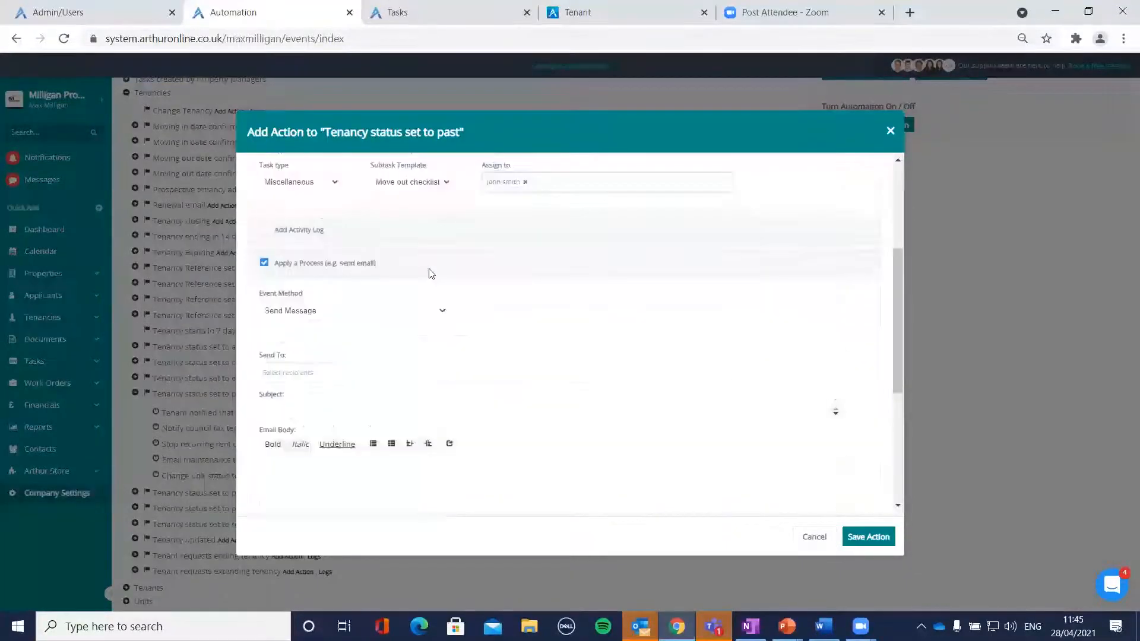
scroll(430, 273, up, 4)
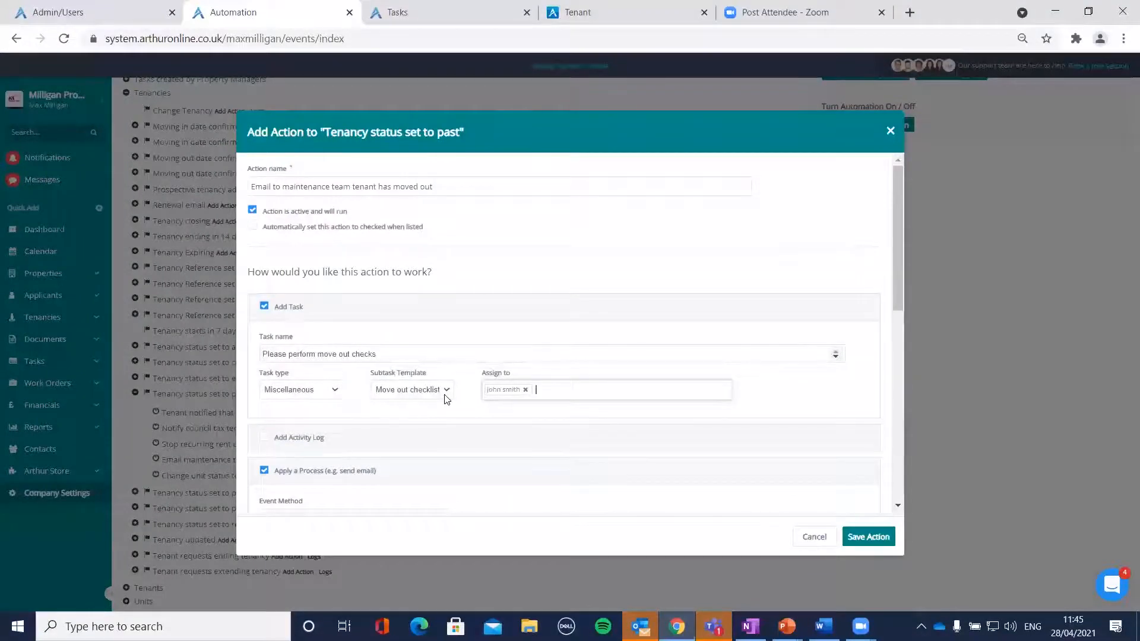
scroll(416, 395, down, 3)
scroll(364, 404, down, 3)
click(354, 286)
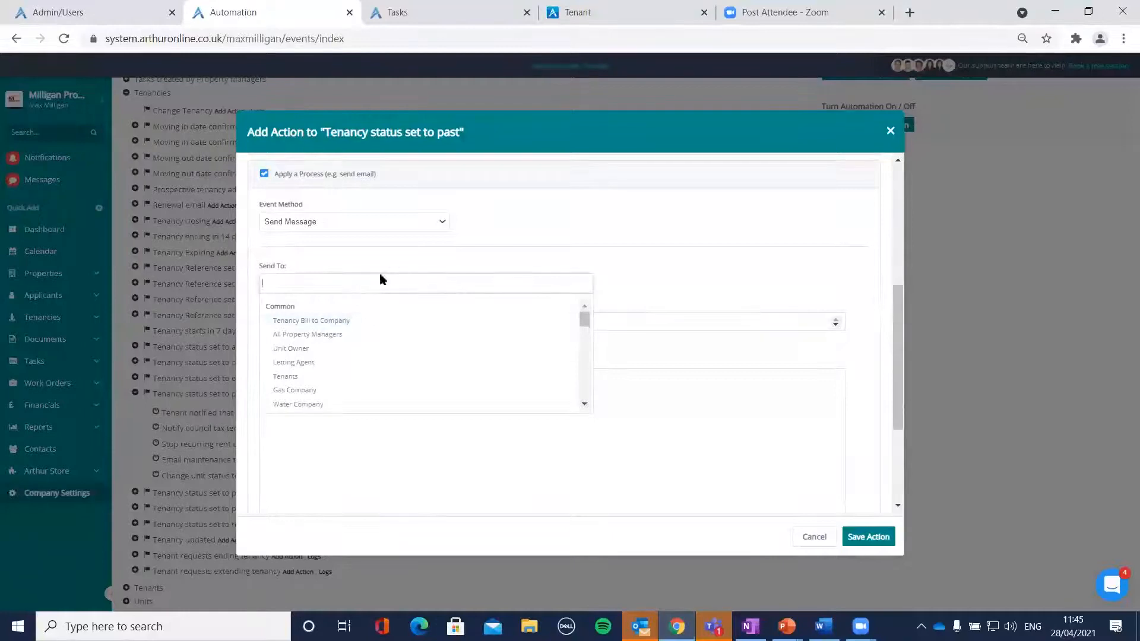
click(426, 264)
click(431, 284)
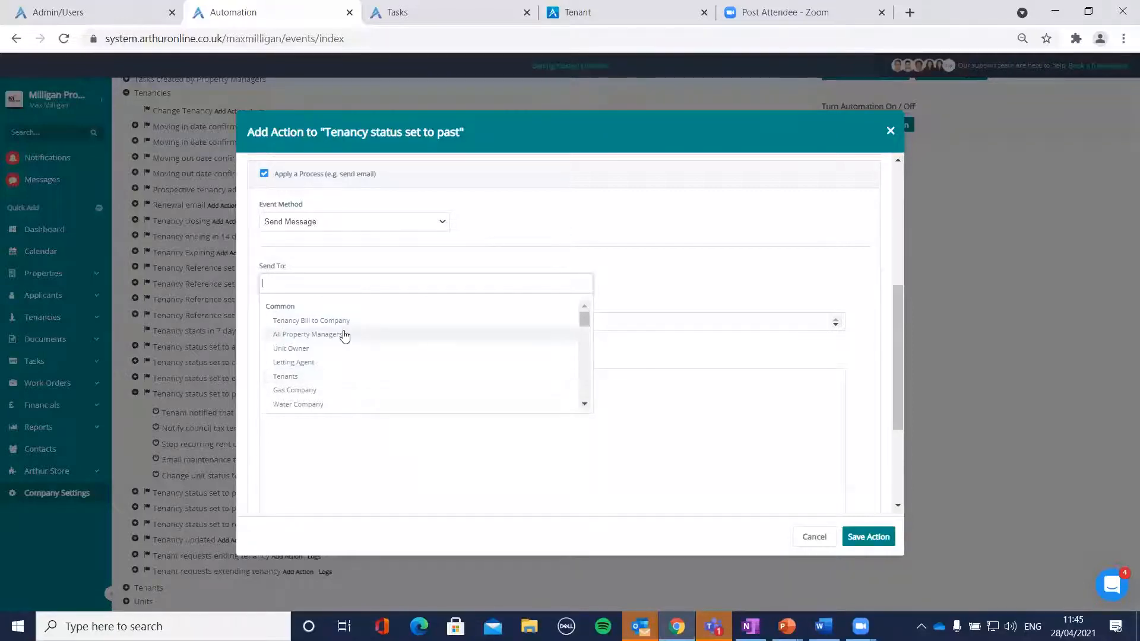
scroll(346, 337, down, 2)
scroll(356, 354, down, 5)
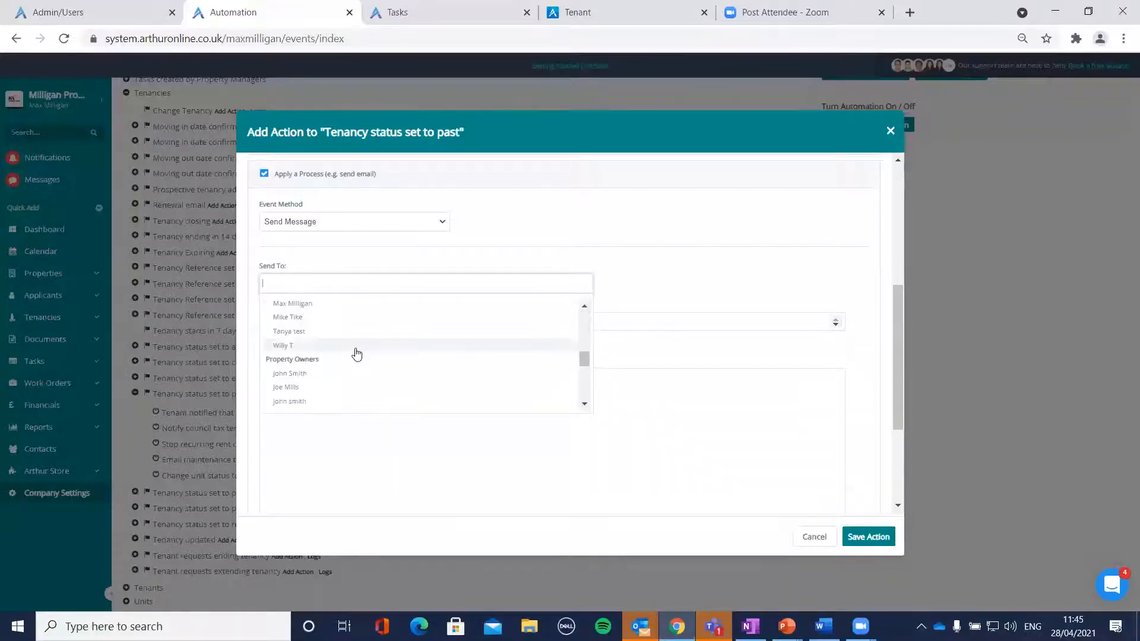
click(305, 370)
click(351, 279)
scroll(350, 385, down, 10)
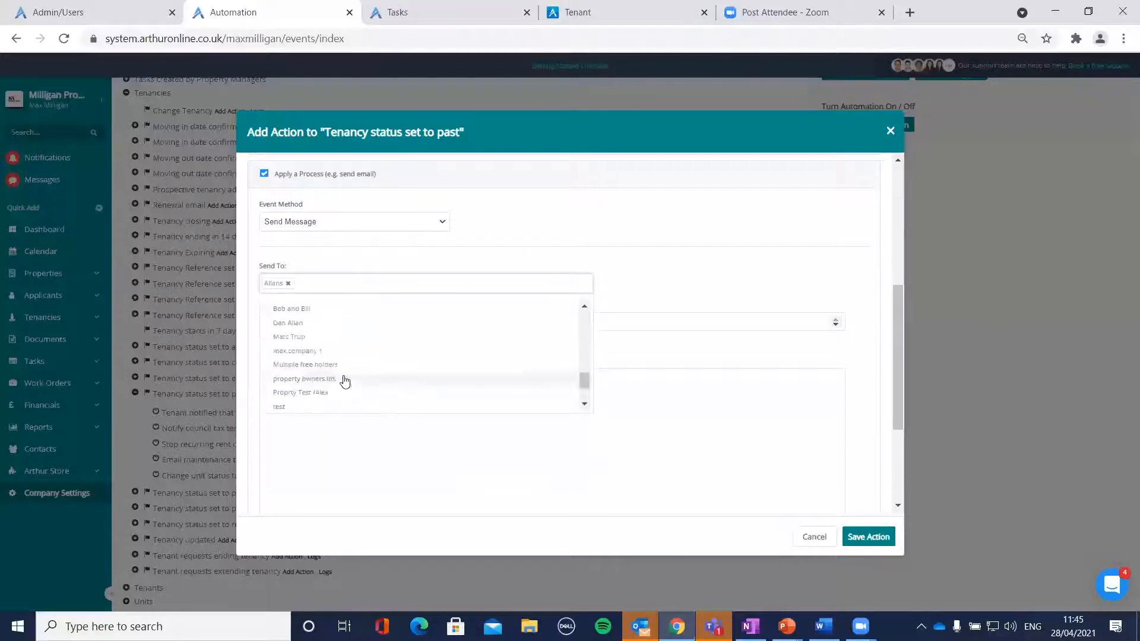
click(323, 337)
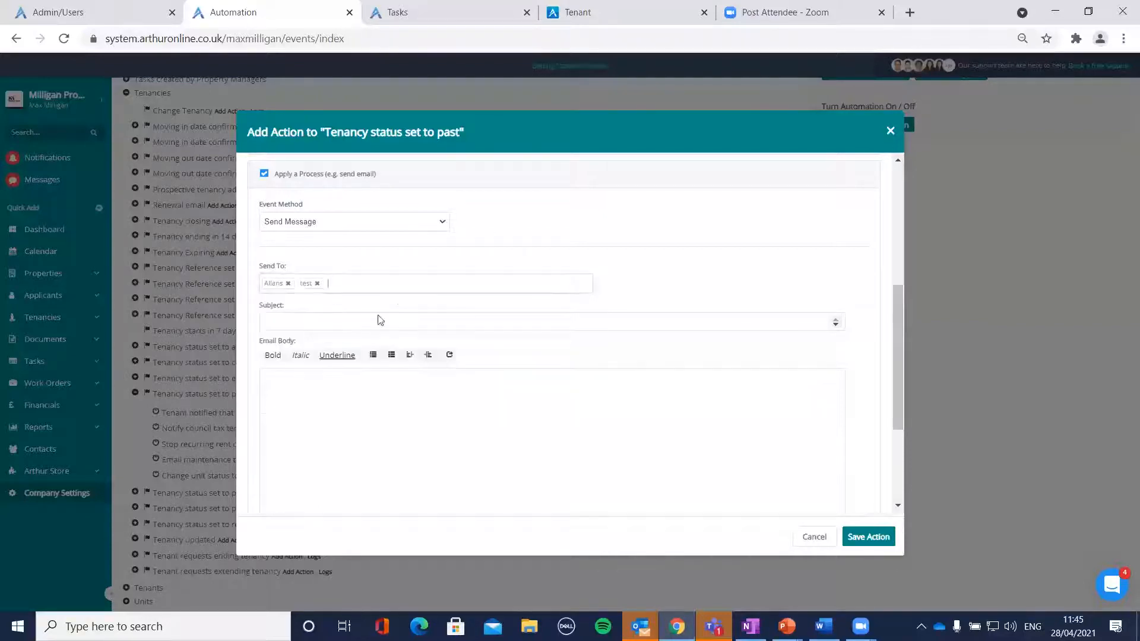
click(404, 280)
click(396, 364)
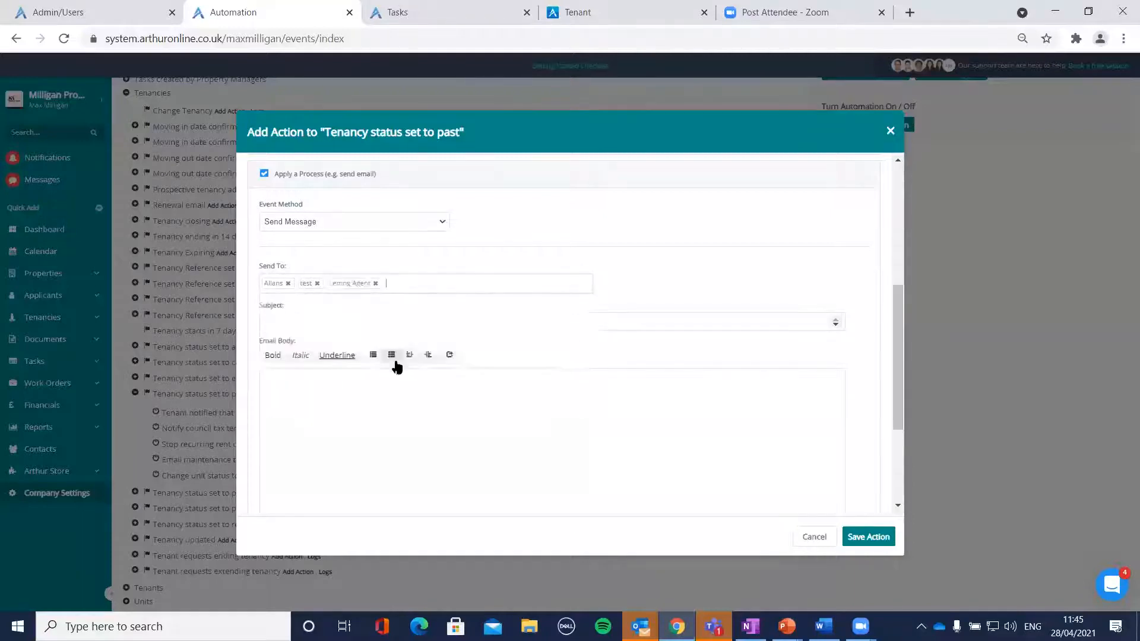
click(375, 283)
Set the email subject to "Tenant has moved out" and start the body with "Tenant has moved out of" and the Unit Address variable.
click(386, 320)
text(Tenant has moved out)
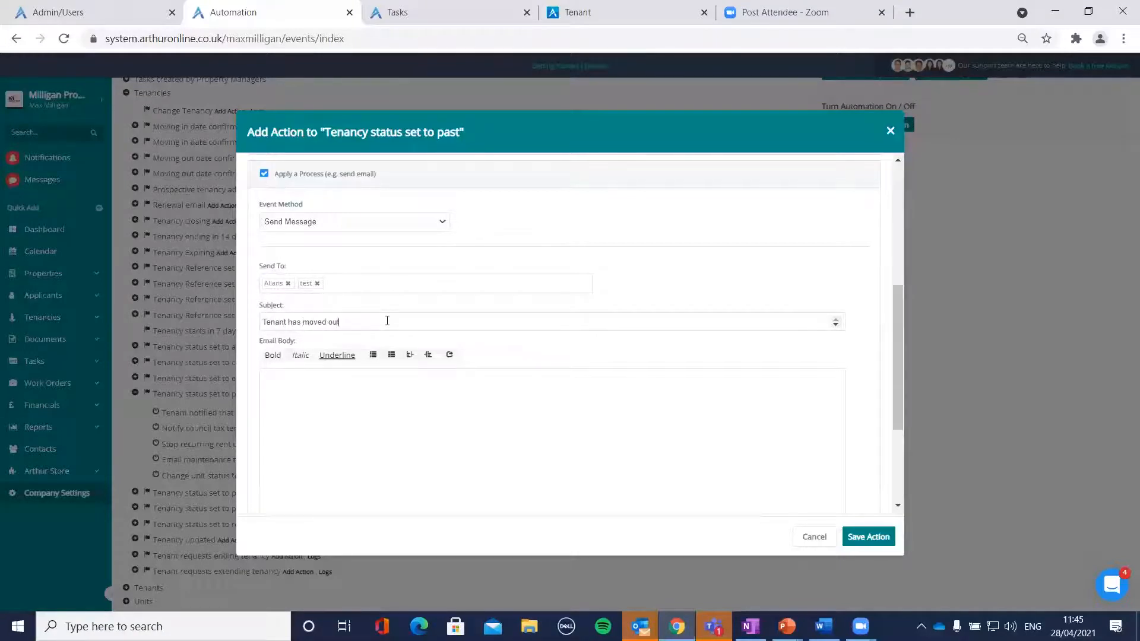
click(355, 383)
text(Tenant has moved out of)
right_click(361, 386)
text(unit)
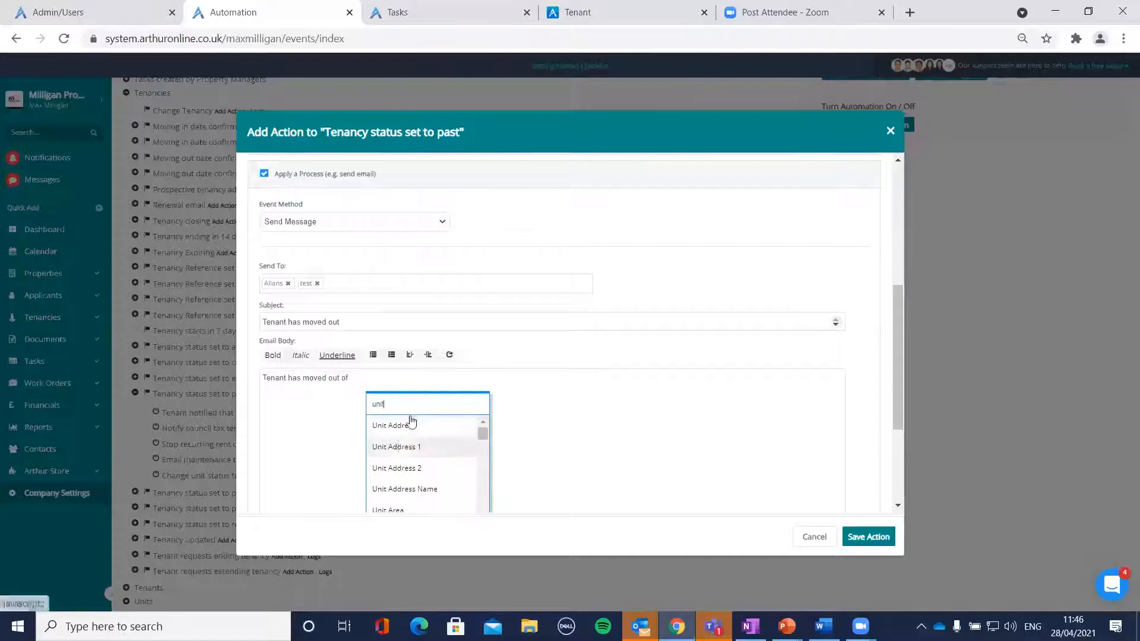
click(411, 424)
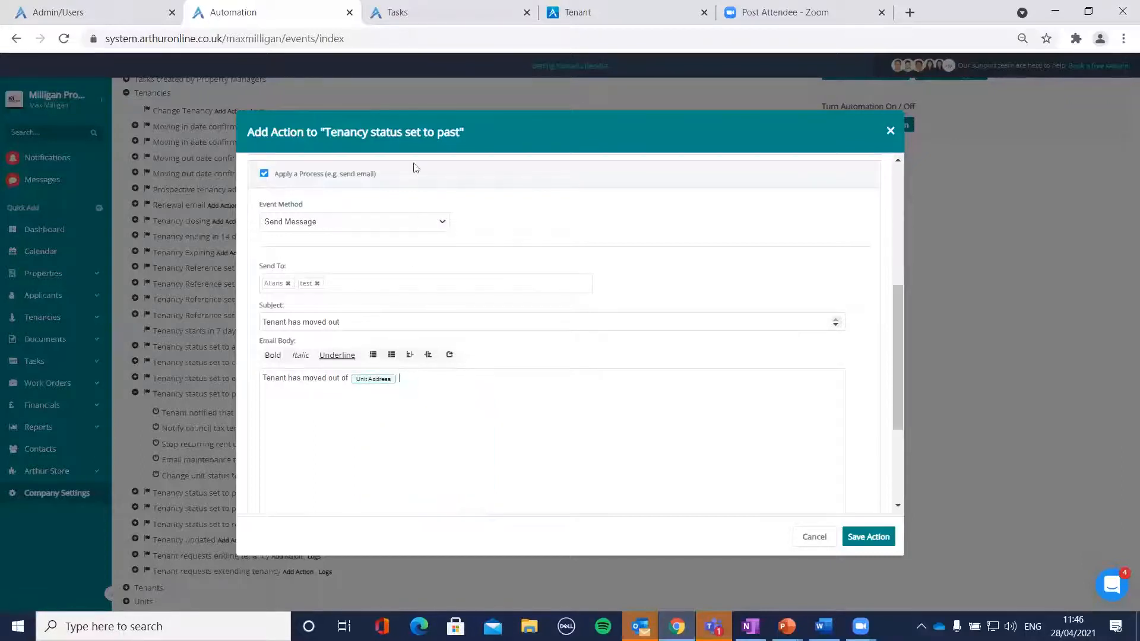
Continue the email body with "on", the Tenancy End variable and "a task has been raised in Arthur, please perform move out checks".
drag(490, 132, 337, 135)
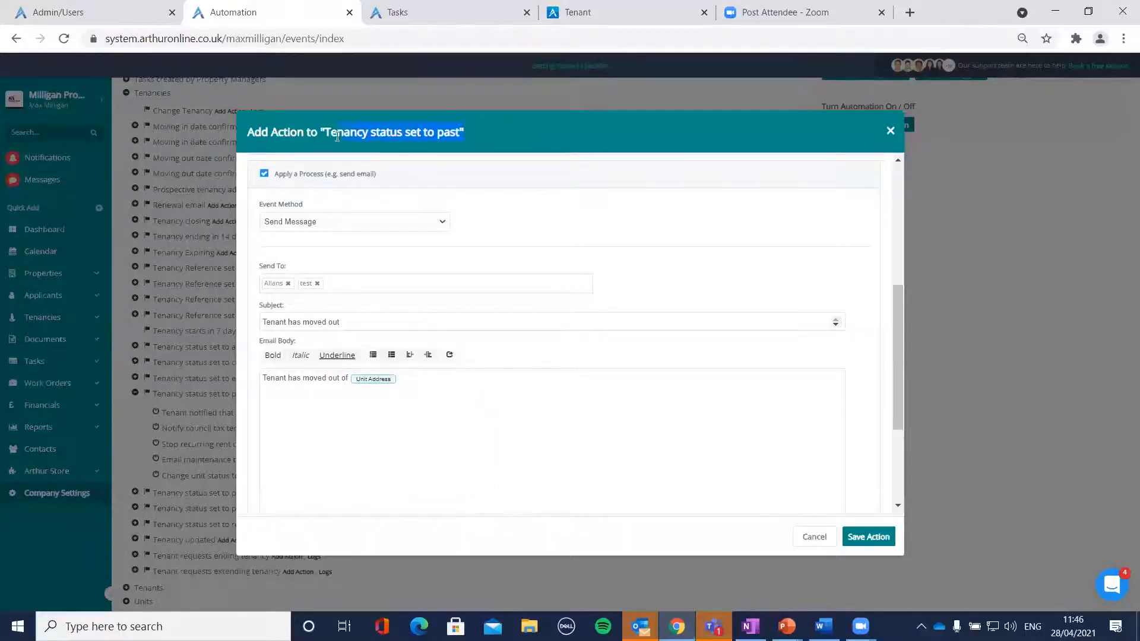
drag(415, 396, 368, 384)
click(425, 388)
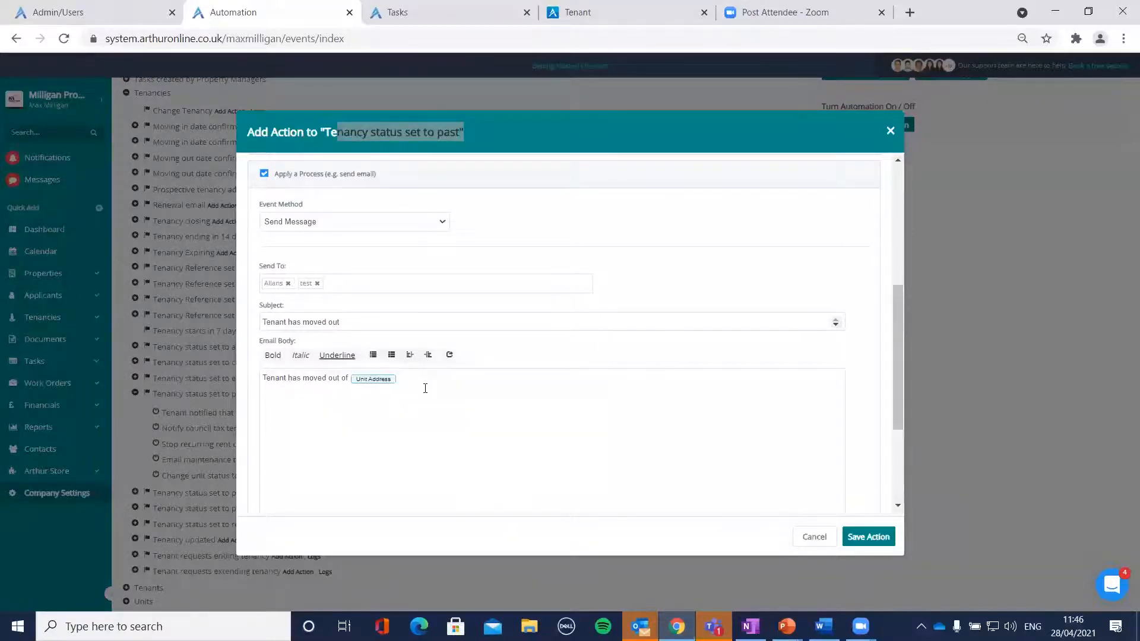
text(on )
text(tenancy)
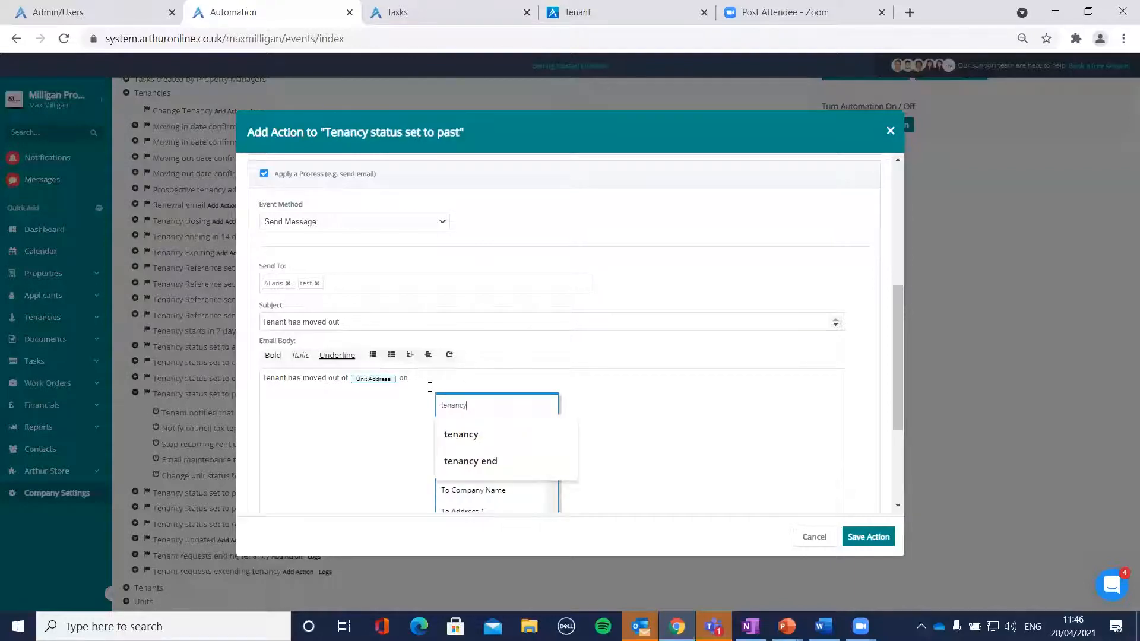
click(451, 434)
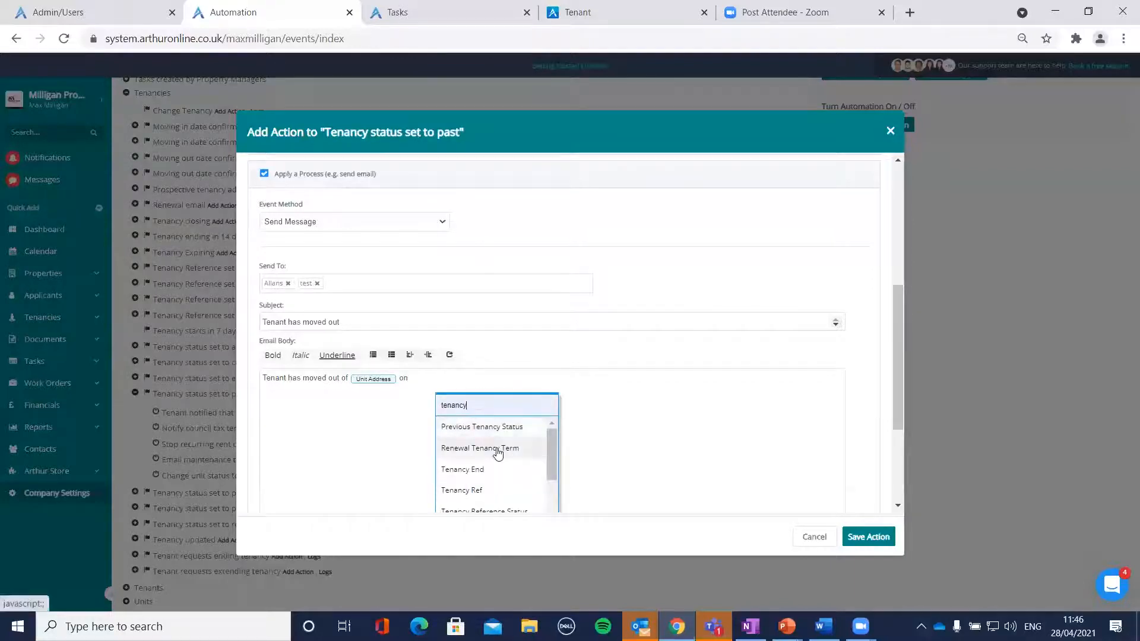
click(500, 469)
text(a task has been raised in Arthur, ple)
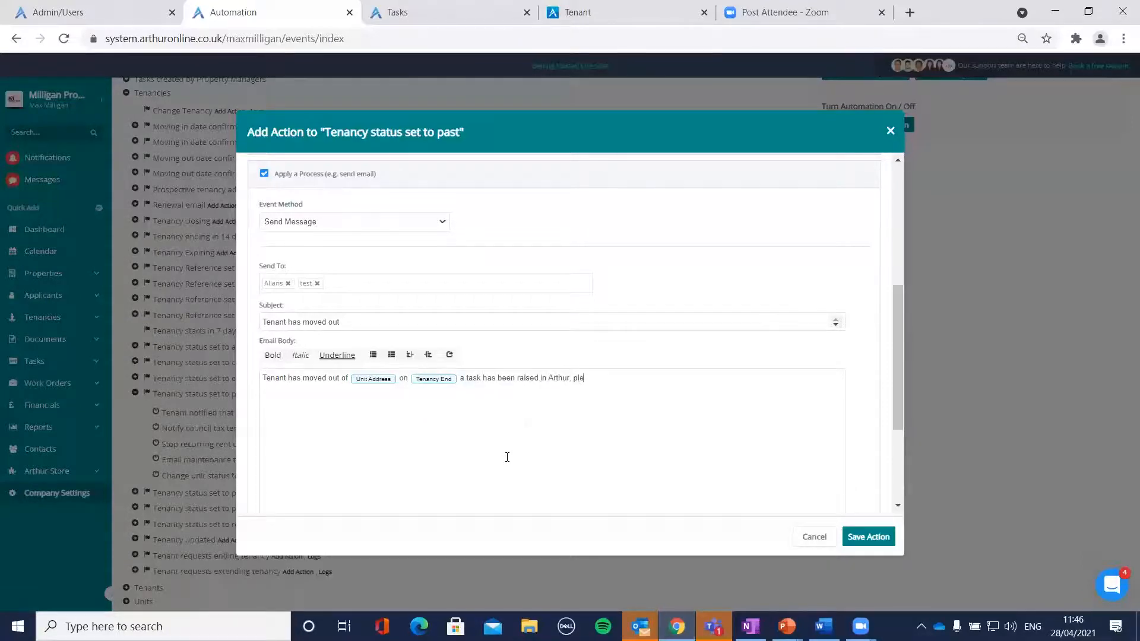
text(ase perform move out checks)
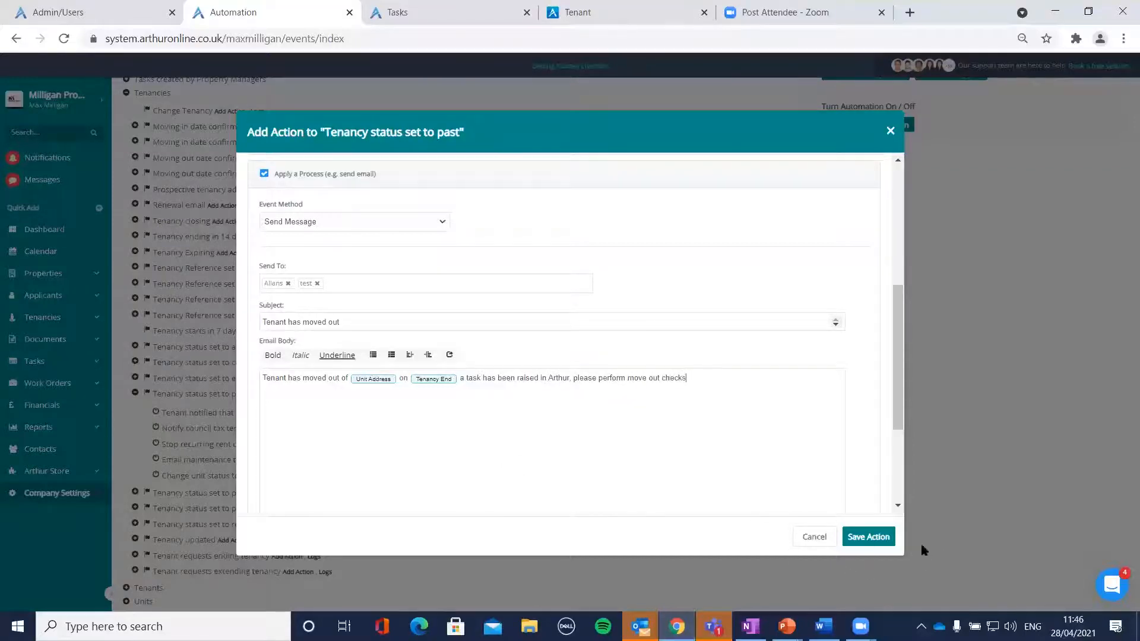
Review the action's task assignee, message recipients and email body, and save the action.
scroll(584, 386, up, 5)
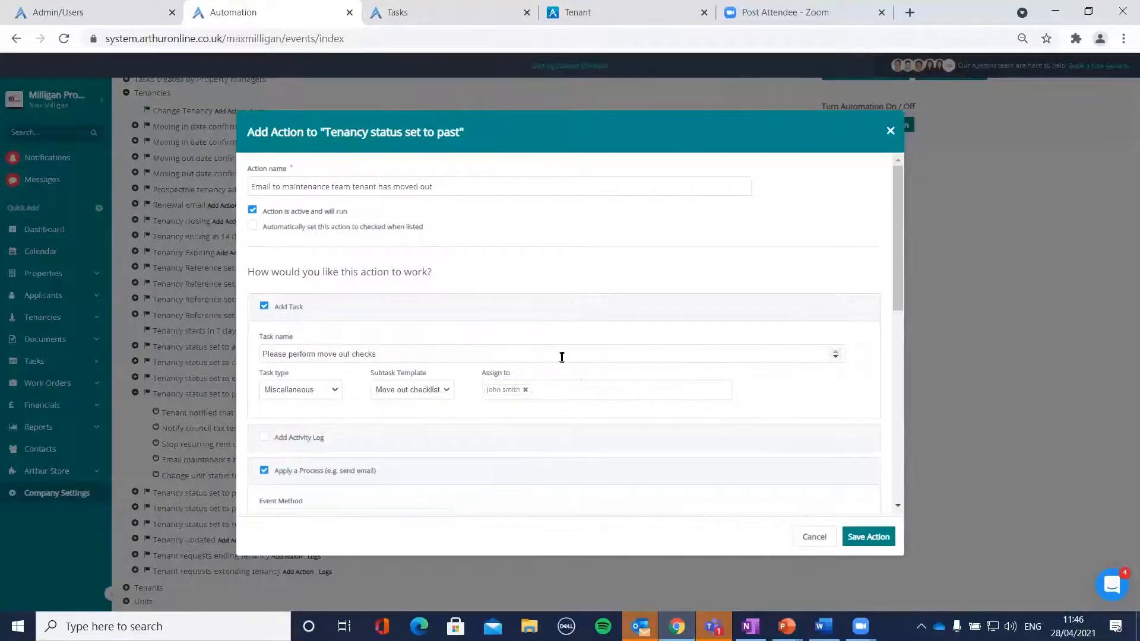
click(579, 386)
key(Escape)
scroll(415, 399, down, 5)
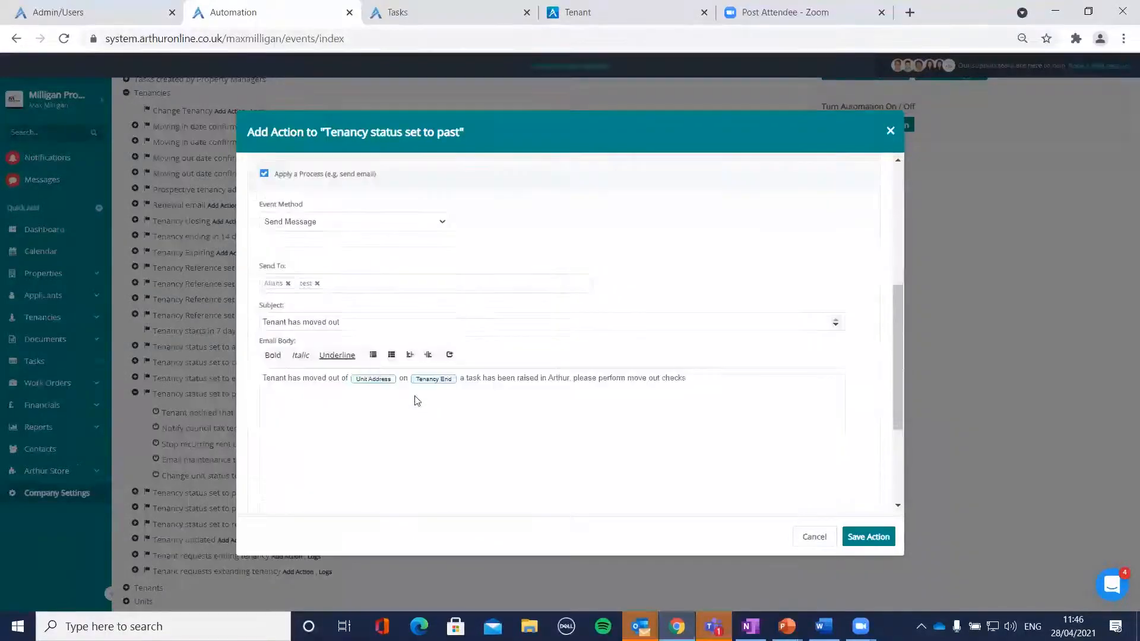
click(331, 291)
key(Escape)
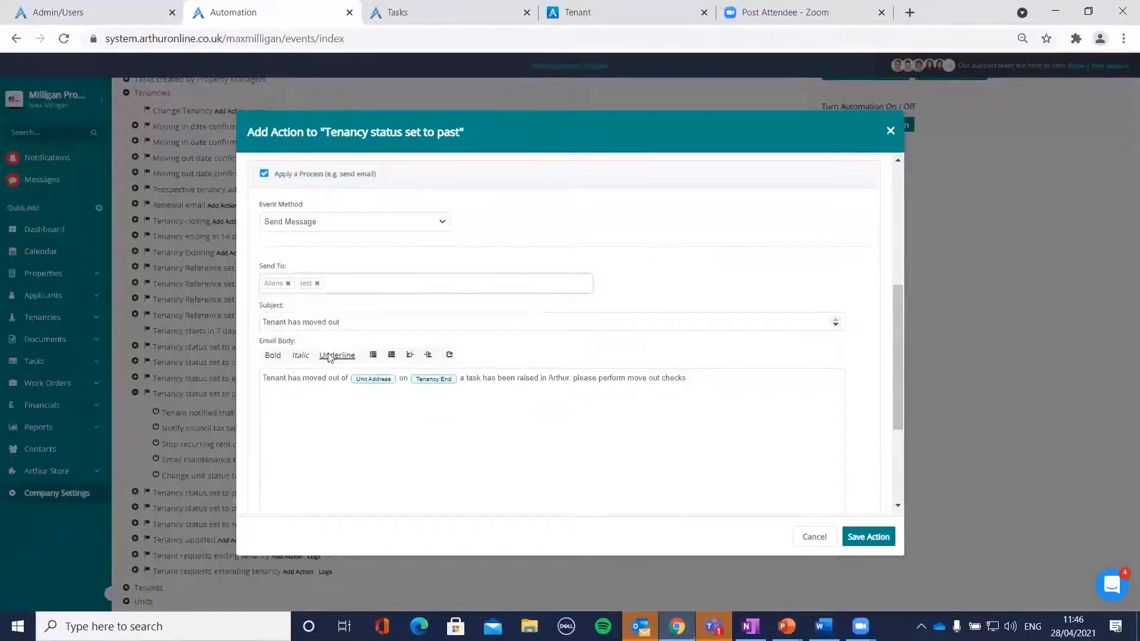
click(262, 377)
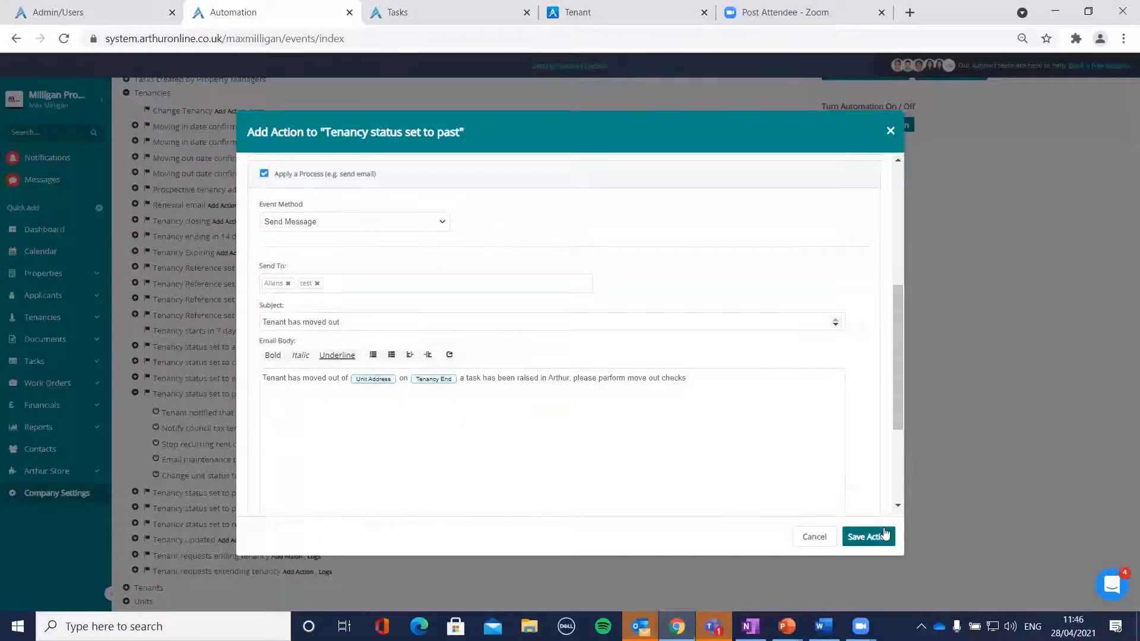
click(868, 536)
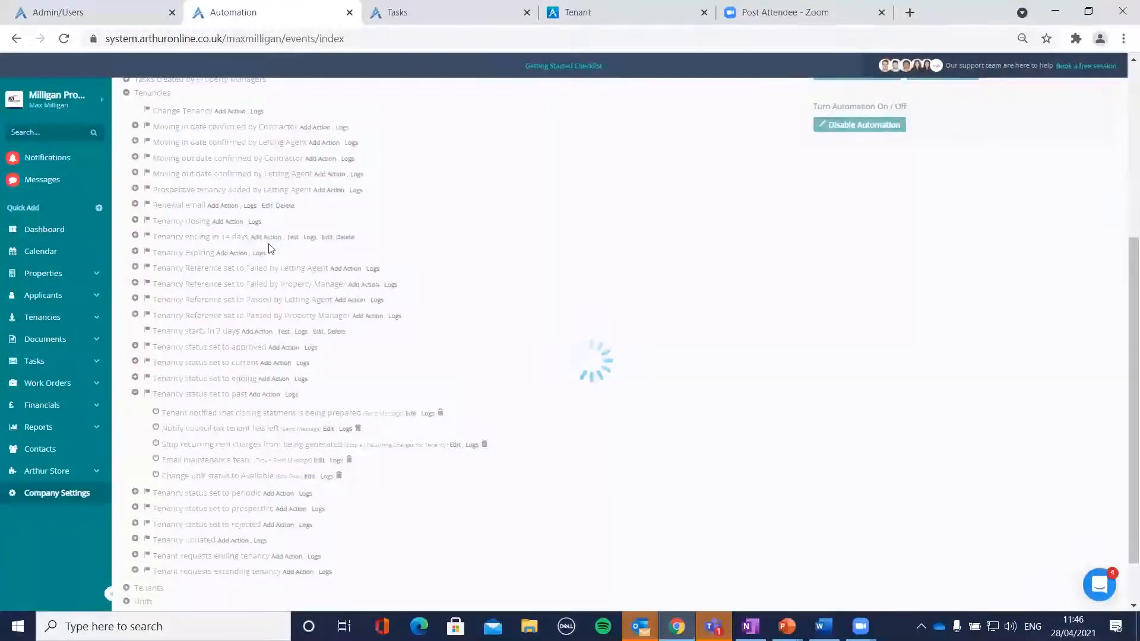
Look over the categories offered for a new custom trigger and return to the list of Tenancies triggers.
scroll(432, 276, down, 1)
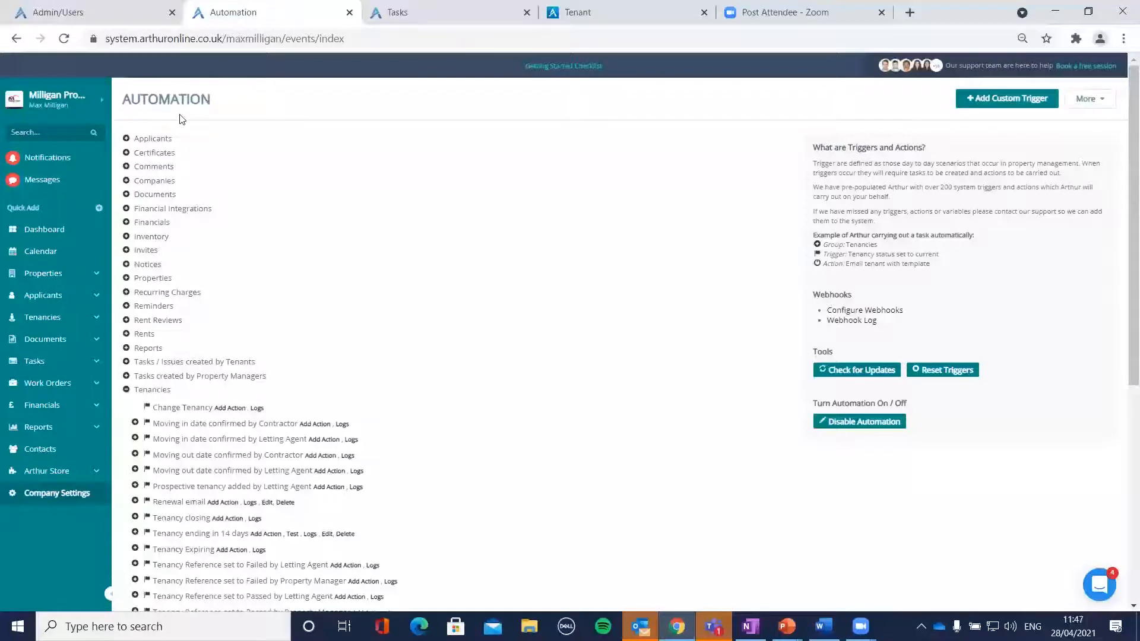
scroll(390, 270, down, 3)
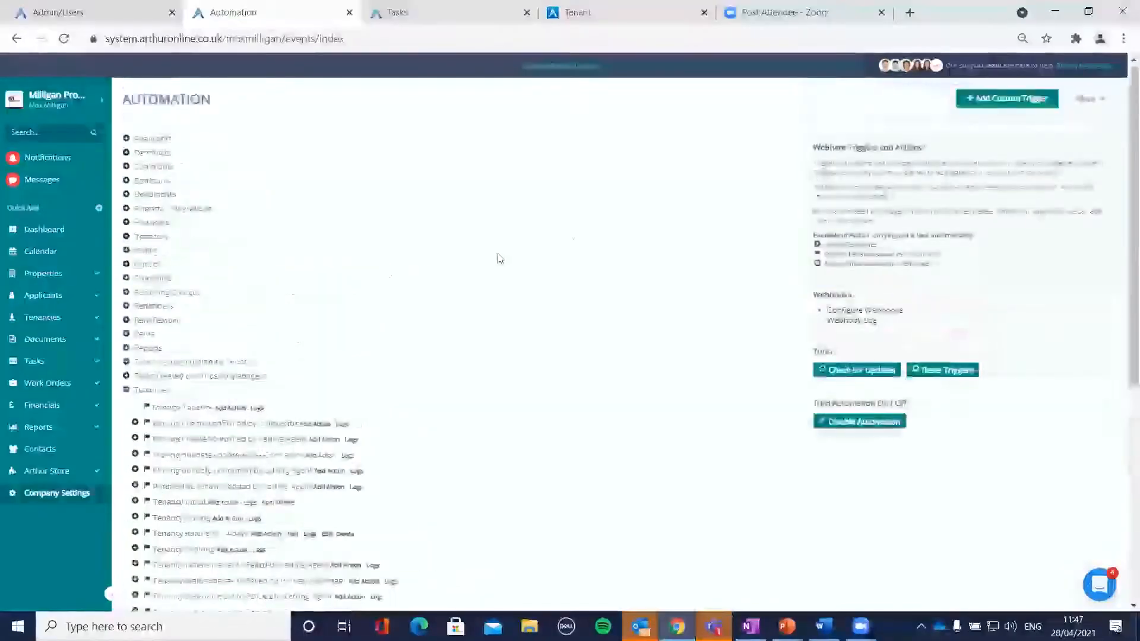
click(983, 97)
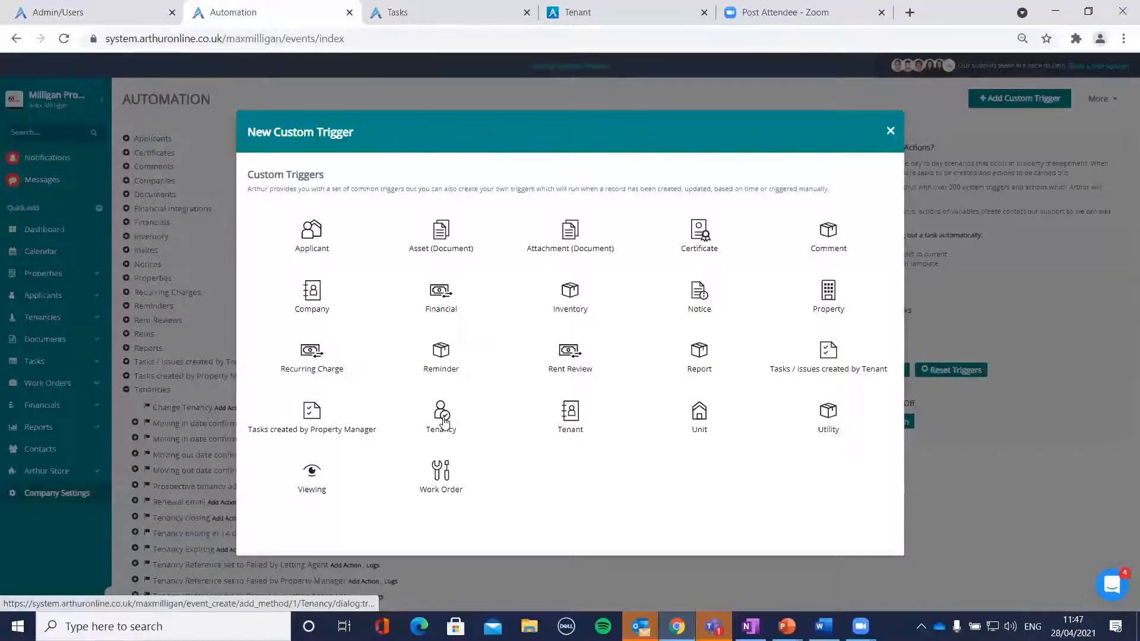
click(171, 241)
scroll(356, 320, down, 5)
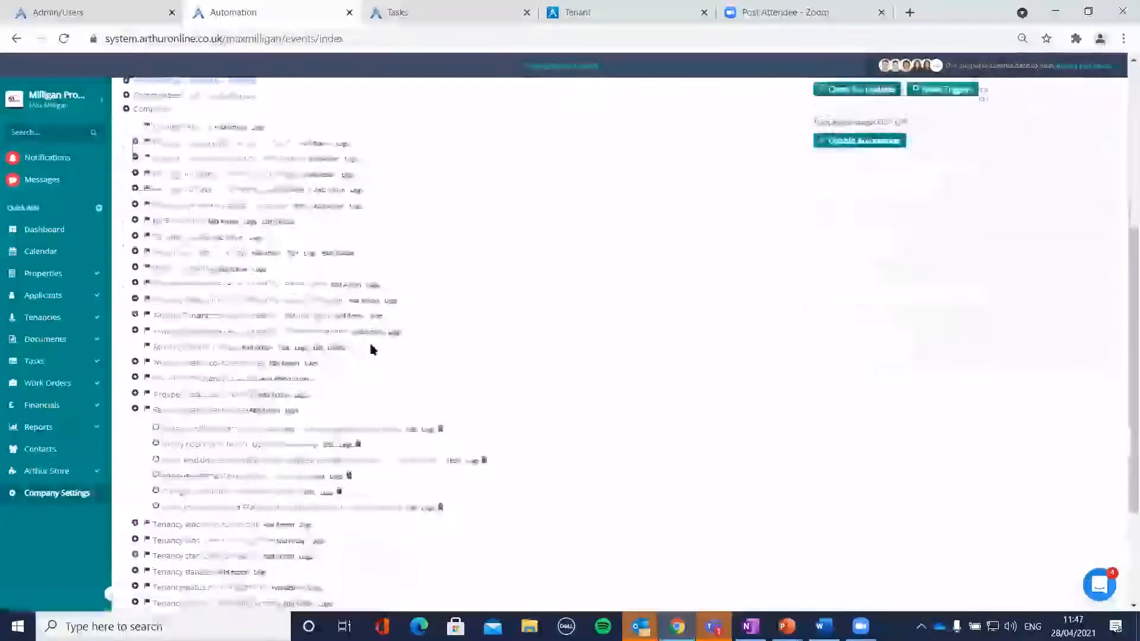
scroll(194, 290, up, 3)
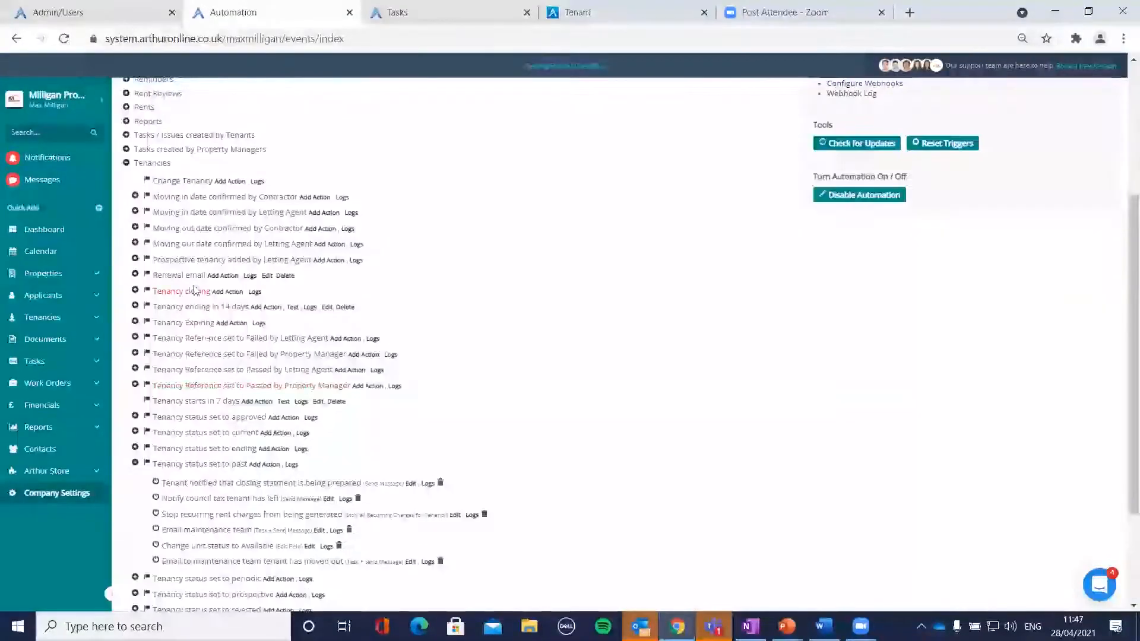
Start a timed custom trigger for Tenancy records and name it "3 days before tenancy start date".
scroll(336, 399, up, 4)
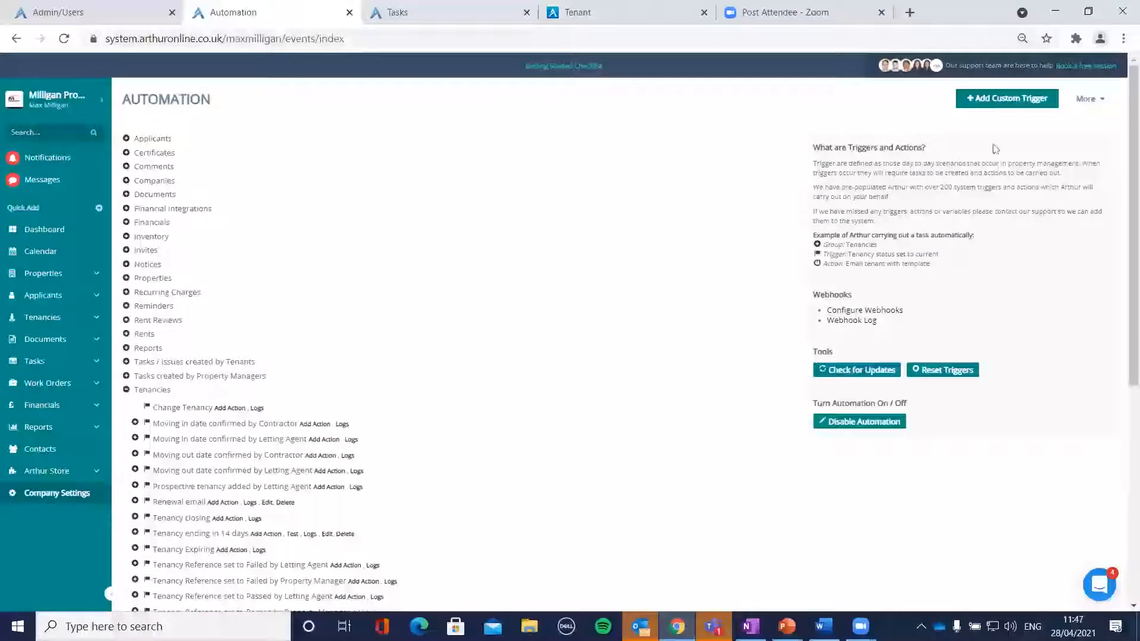
click(999, 99)
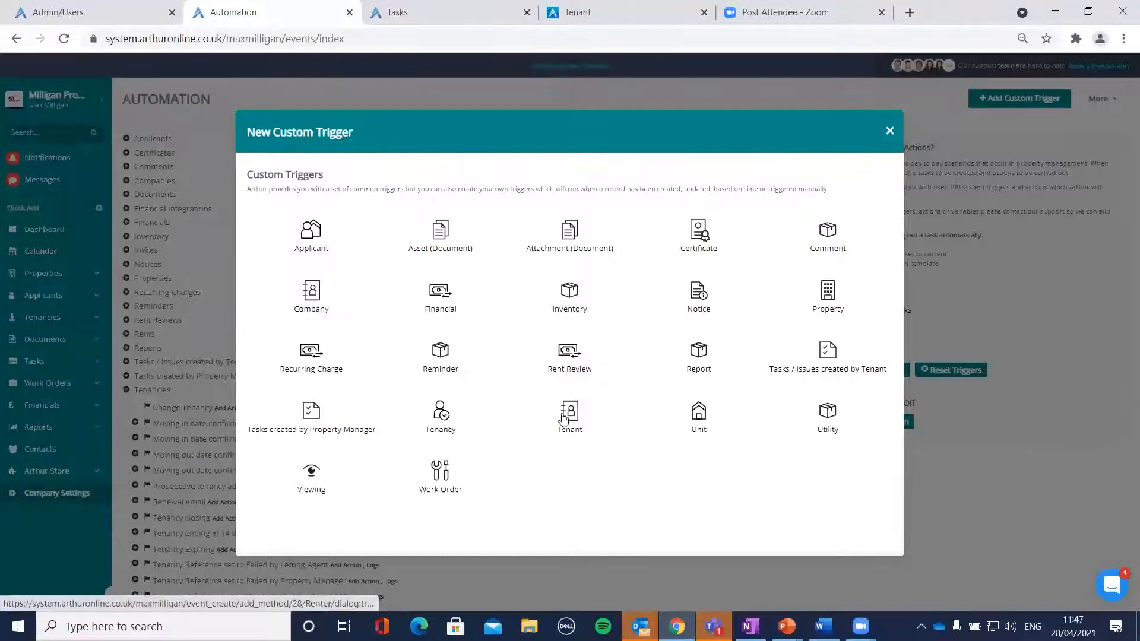
click(442, 416)
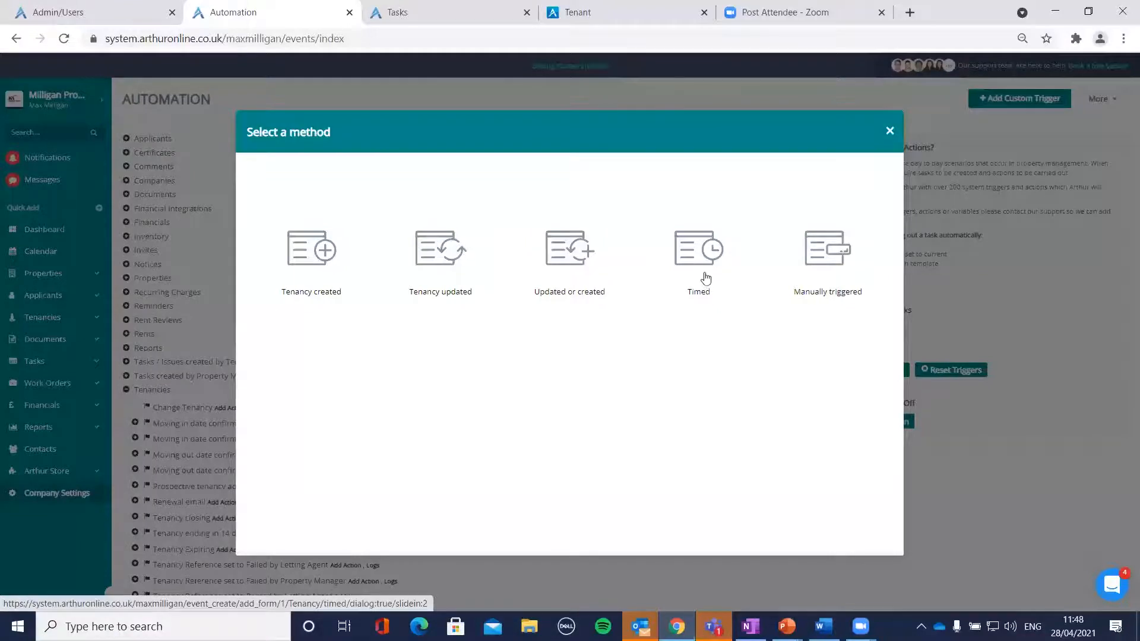
click(702, 246)
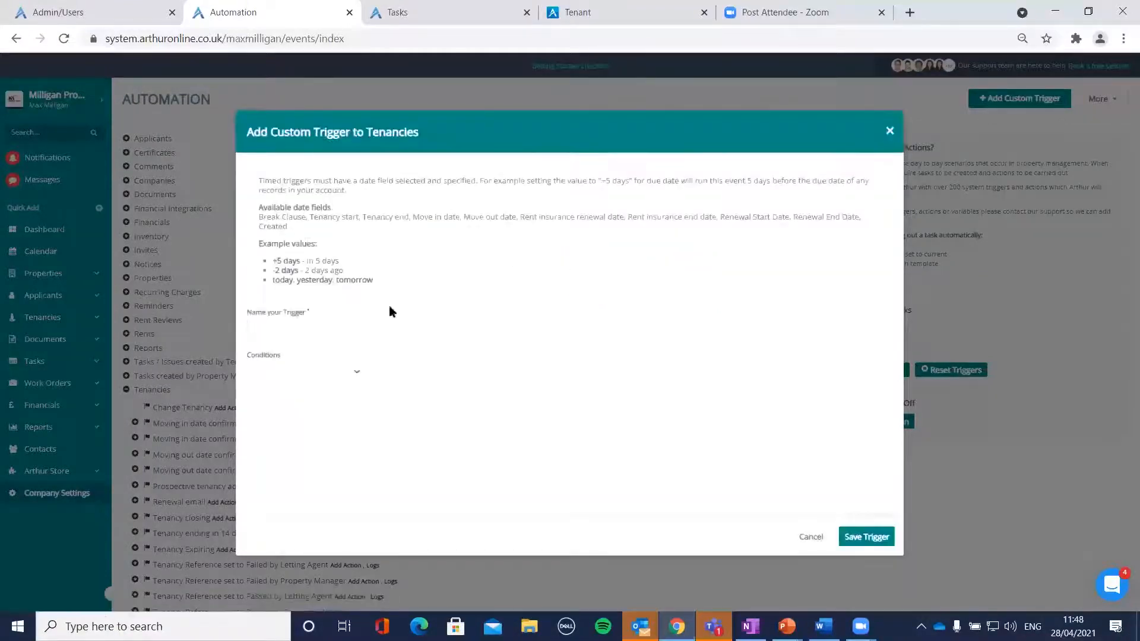
click(416, 326)
text(3 days befo)
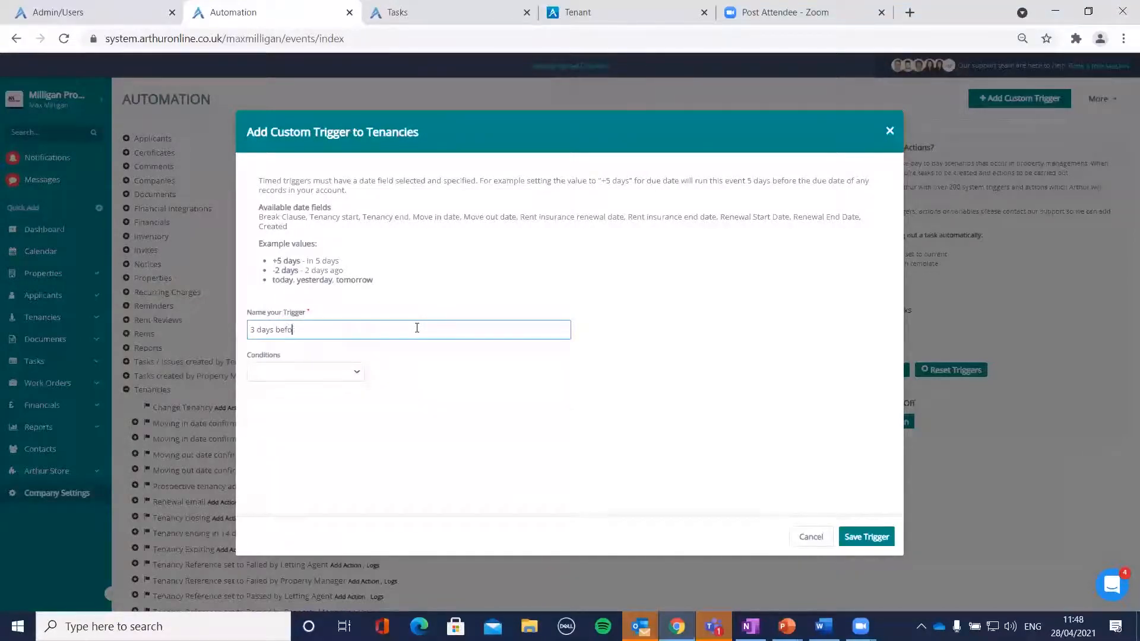
text(re tenancy start date)
click(356, 372)
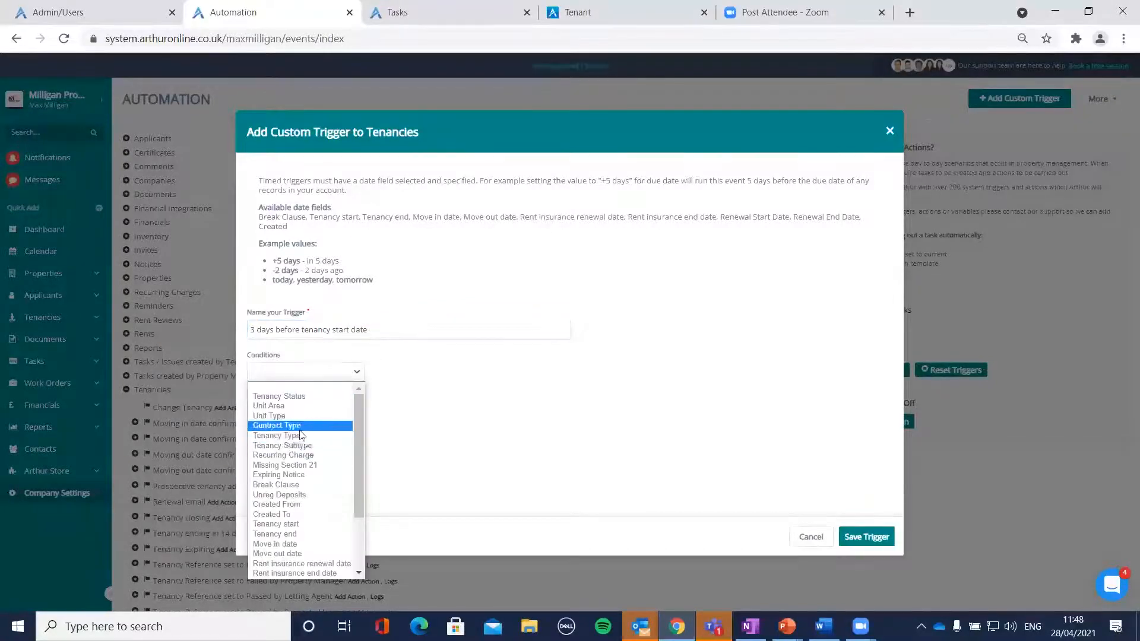
scroll(310, 469, down, 3)
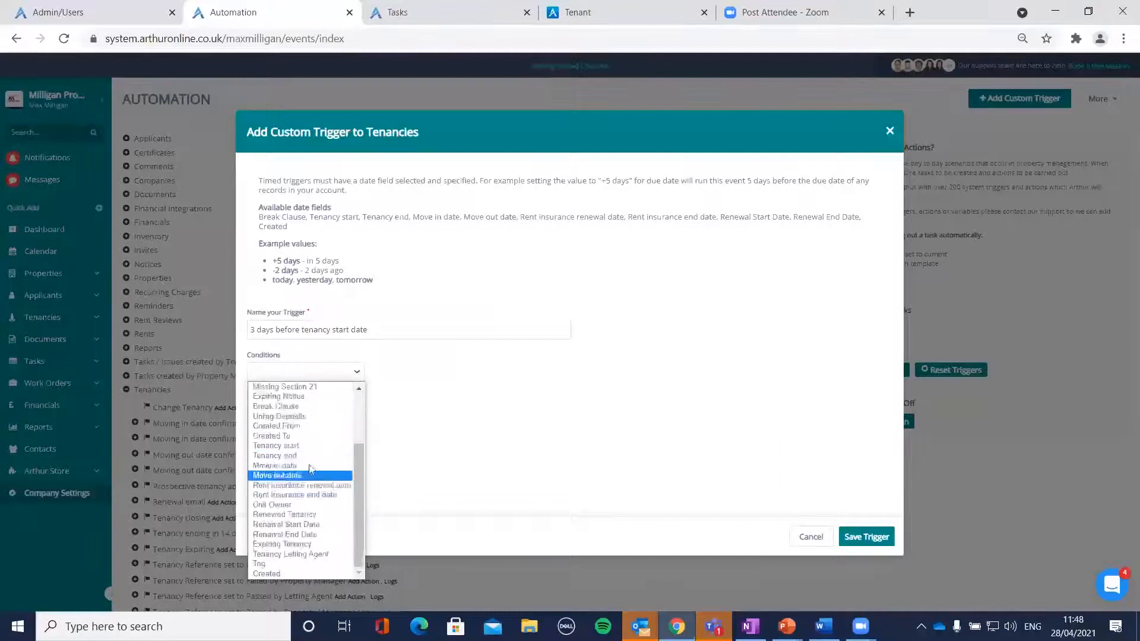
click(422, 469)
click(362, 373)
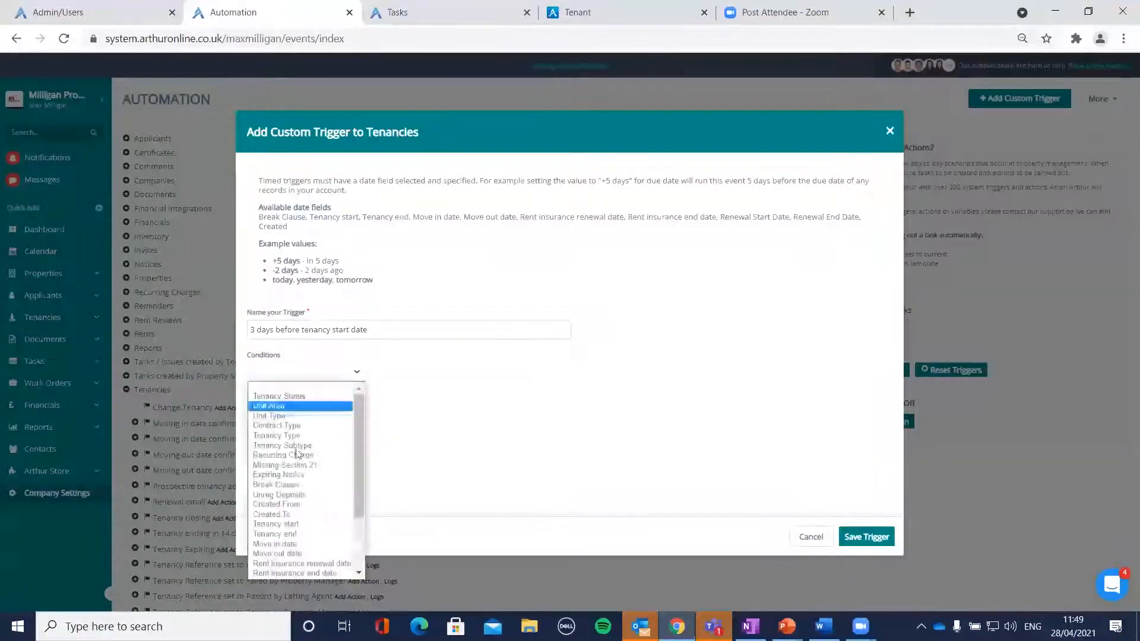
click(557, 444)
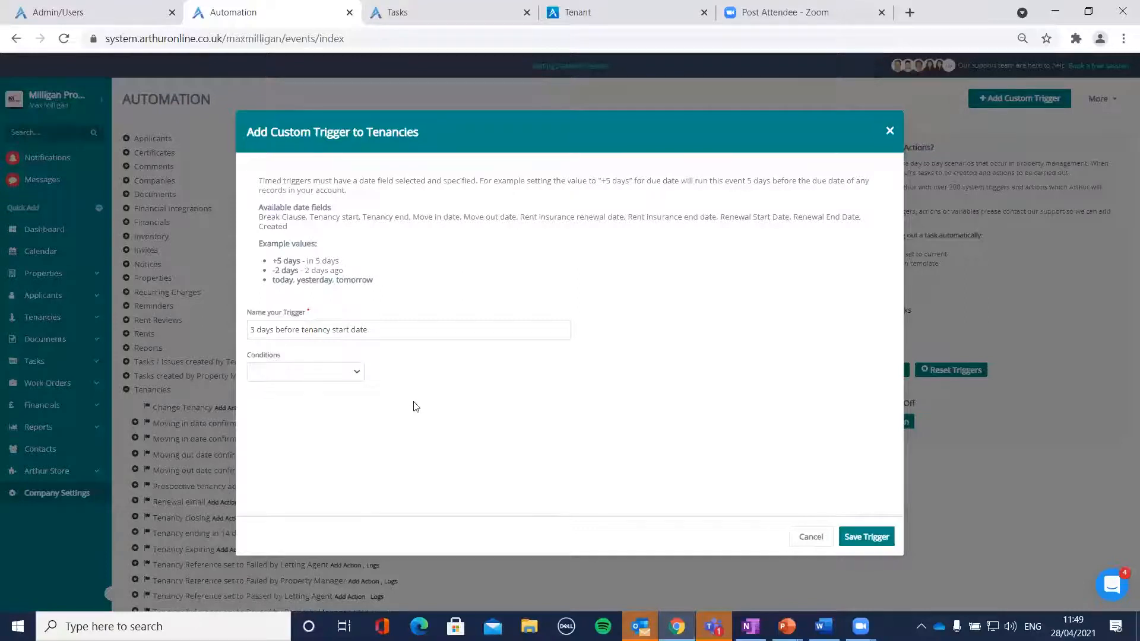
Add a trigger condition that Tenancy start is +3 days.
click(355, 378)
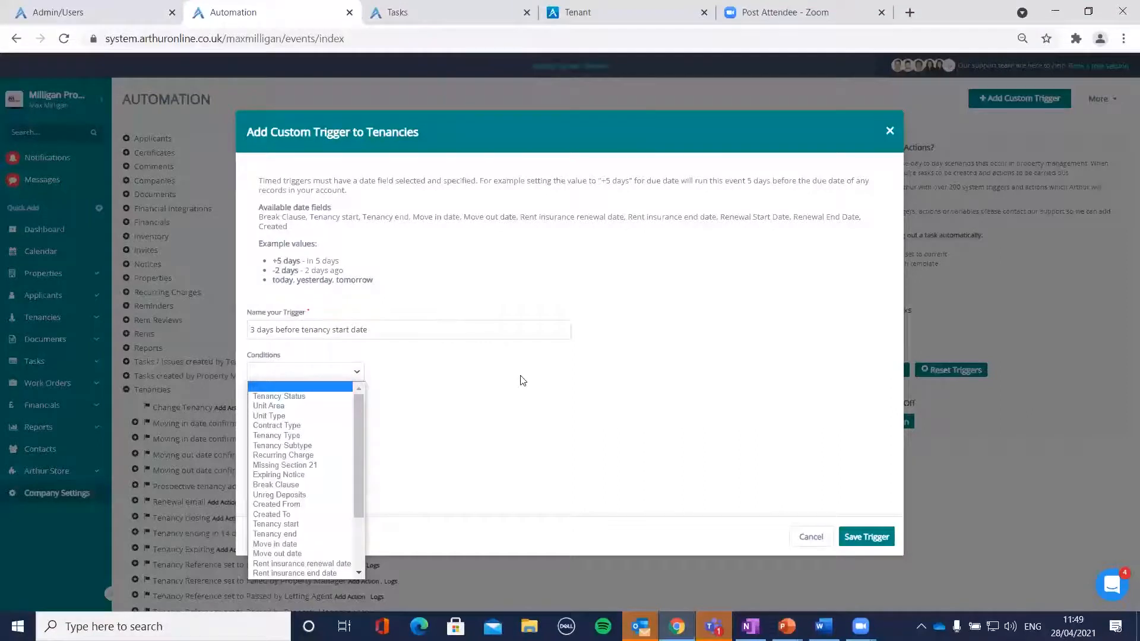
click(303, 528)
click(425, 369)
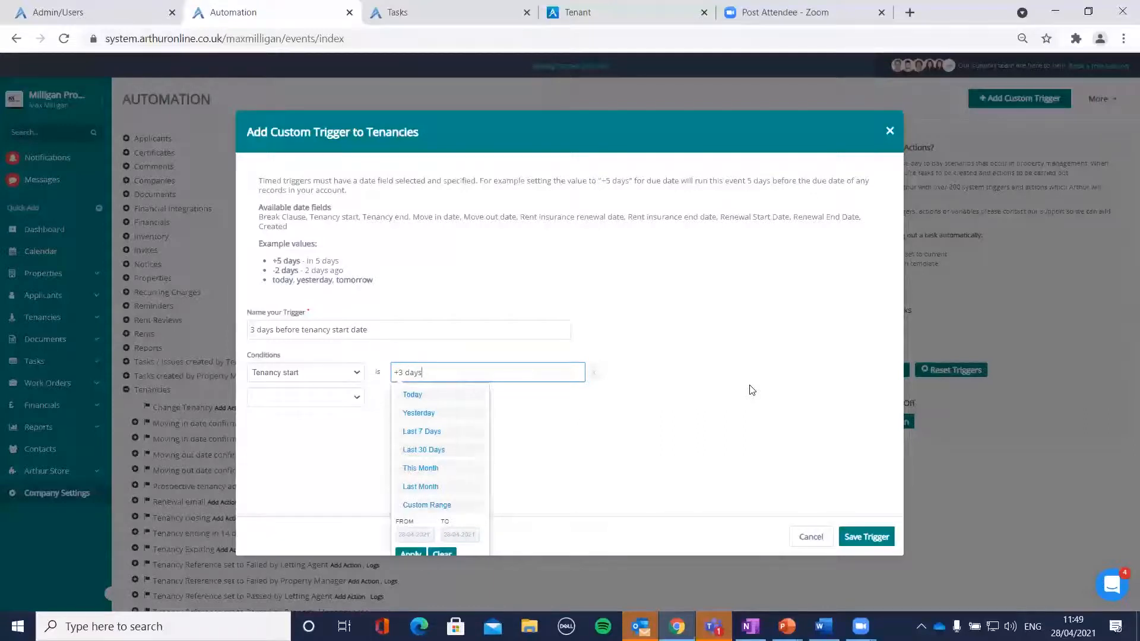
click(720, 412)
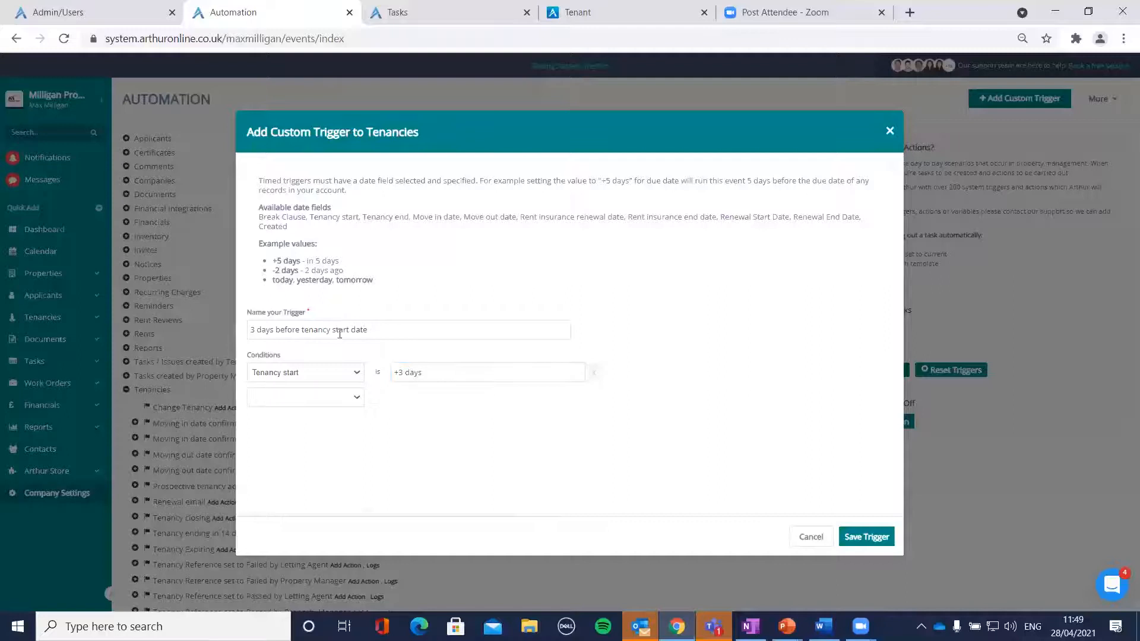
Try -3 days as the Tenancy start condition's value and restore it to +3 days.
click(324, 378)
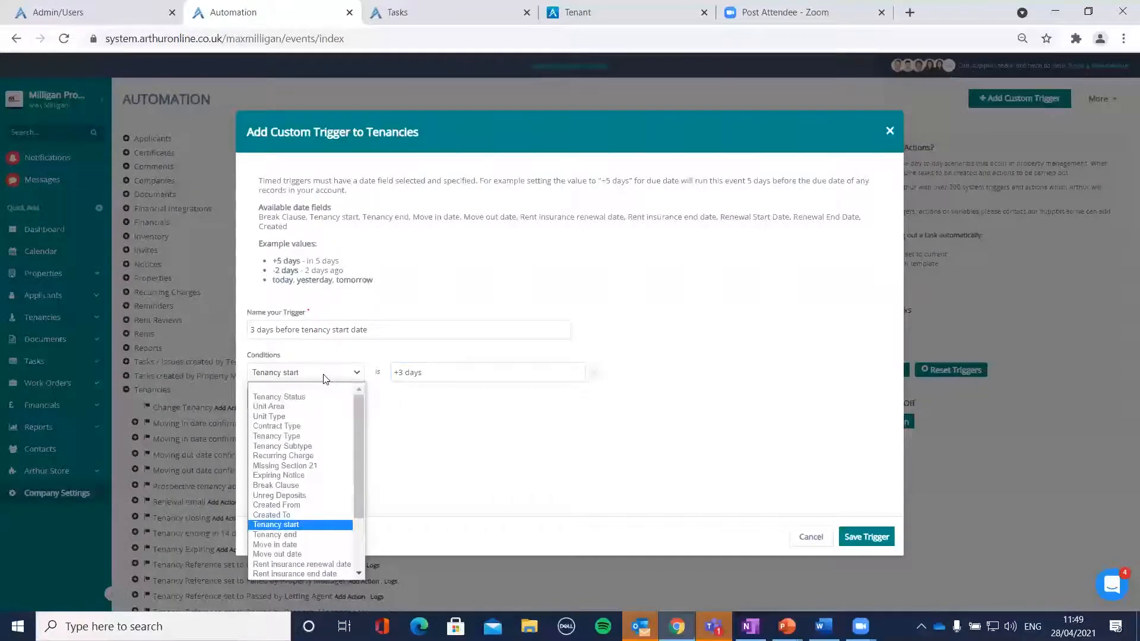
click(324, 379)
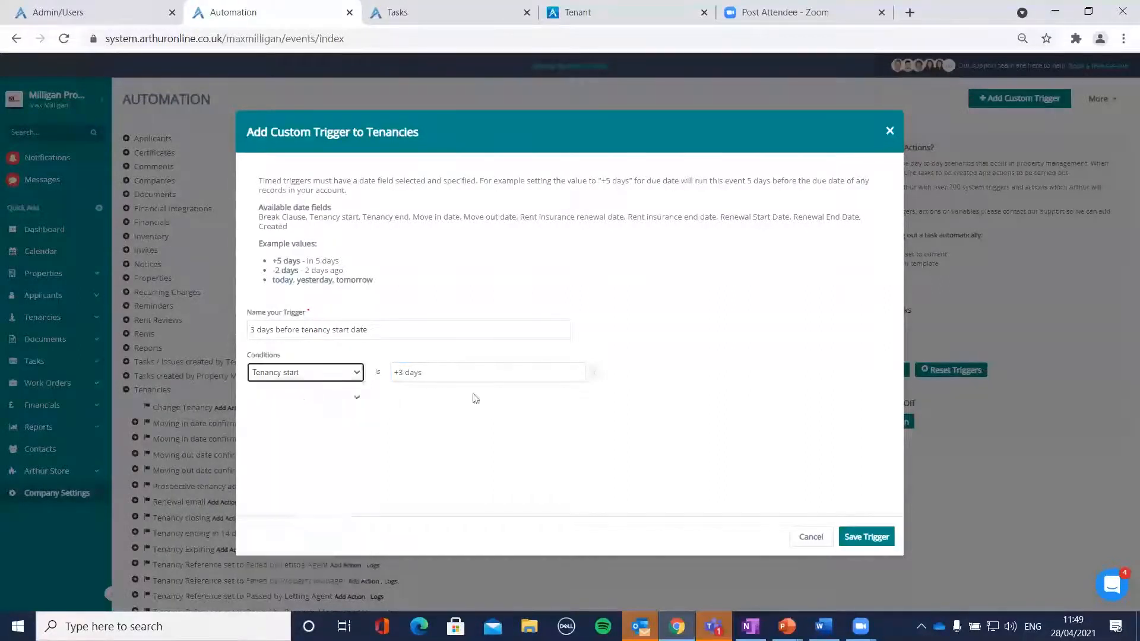
click(397, 372)
key(BackSpace)
text(-3 days)
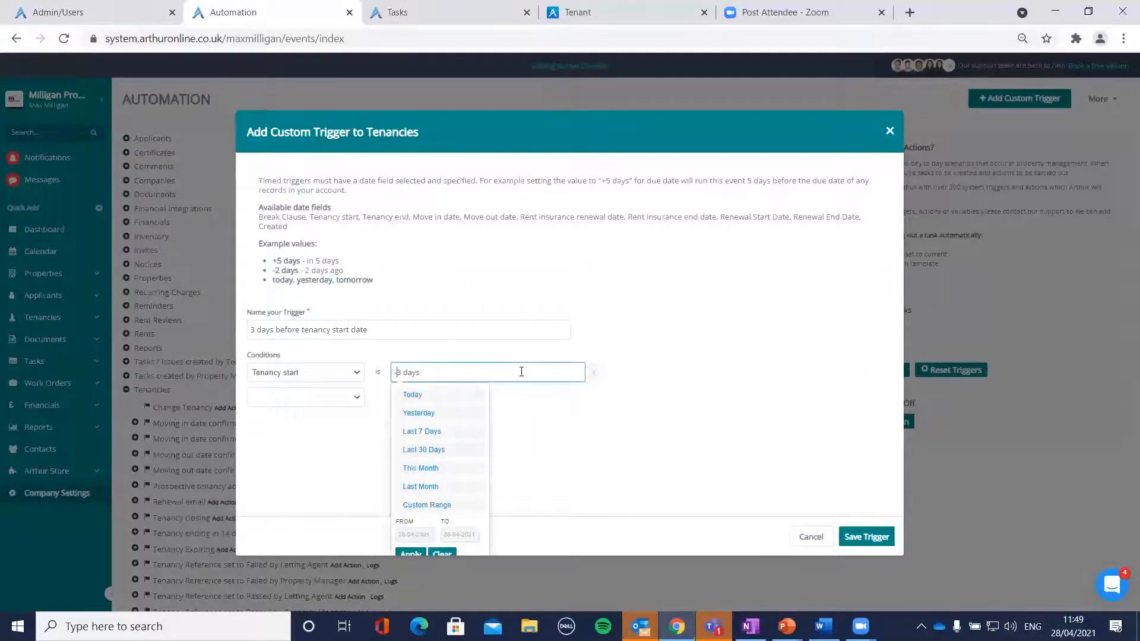
click(553, 420)
click(399, 371)
key(BackSpace)
text(+)
click(612, 420)
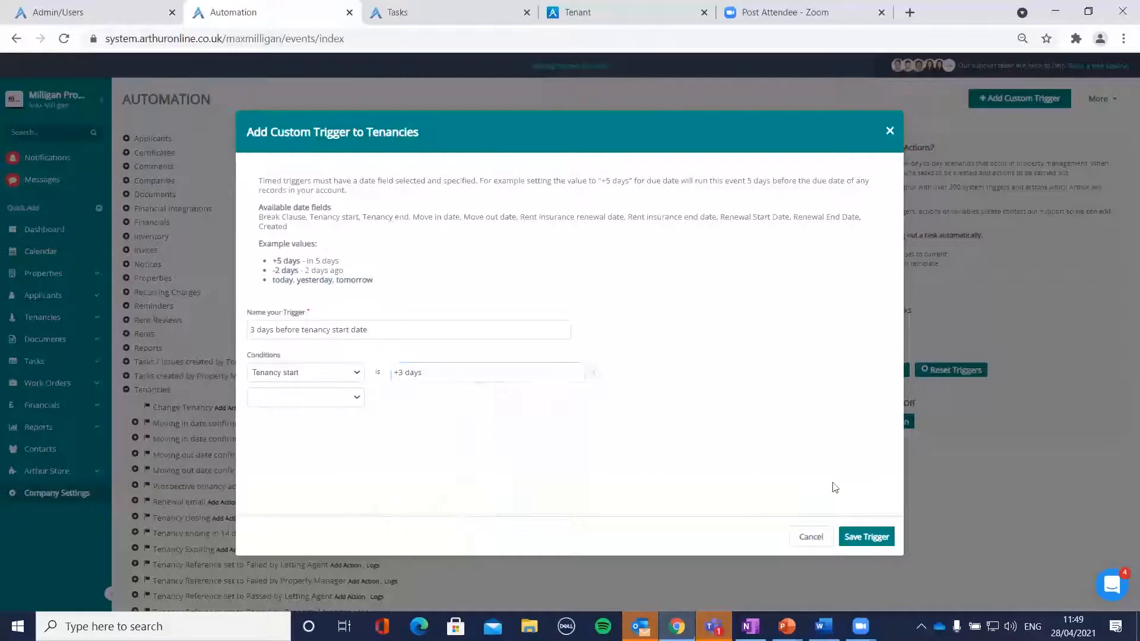
Add a second condition that Tenancy Subtype is Student (Residential), and save the trigger.
click(283, 407)
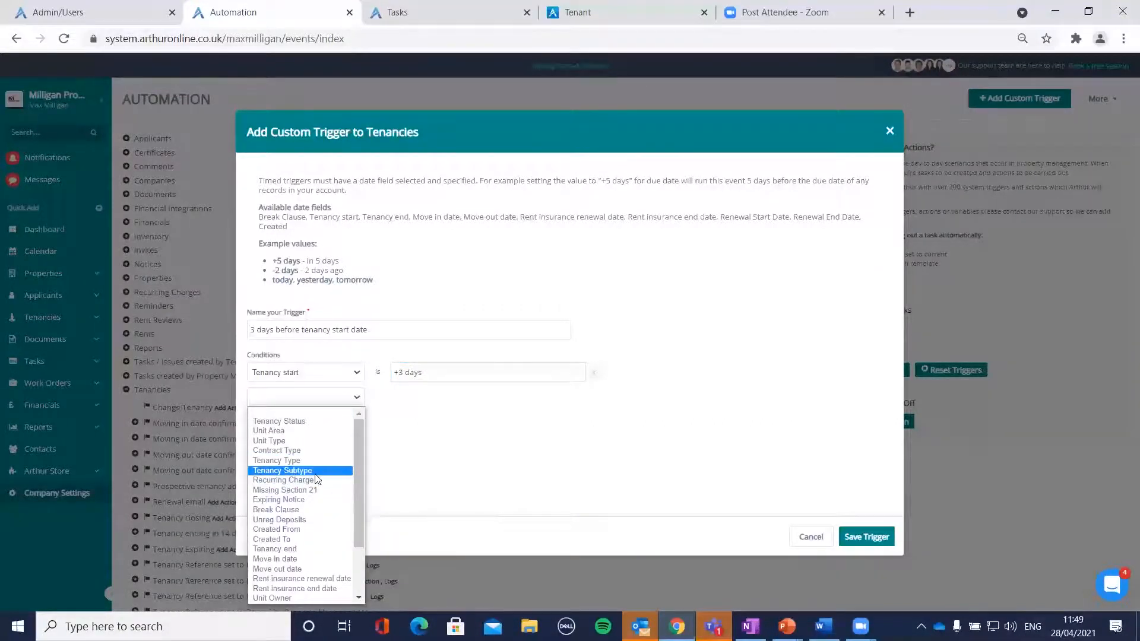
click(315, 471)
click(476, 401)
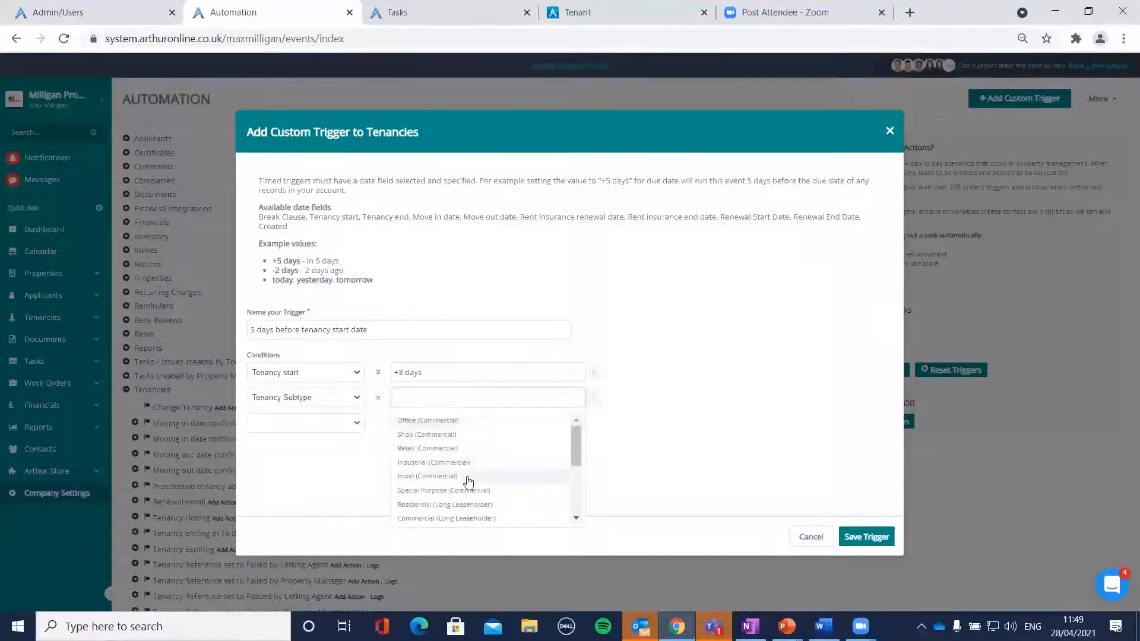
scroll(467, 482, down, 5)
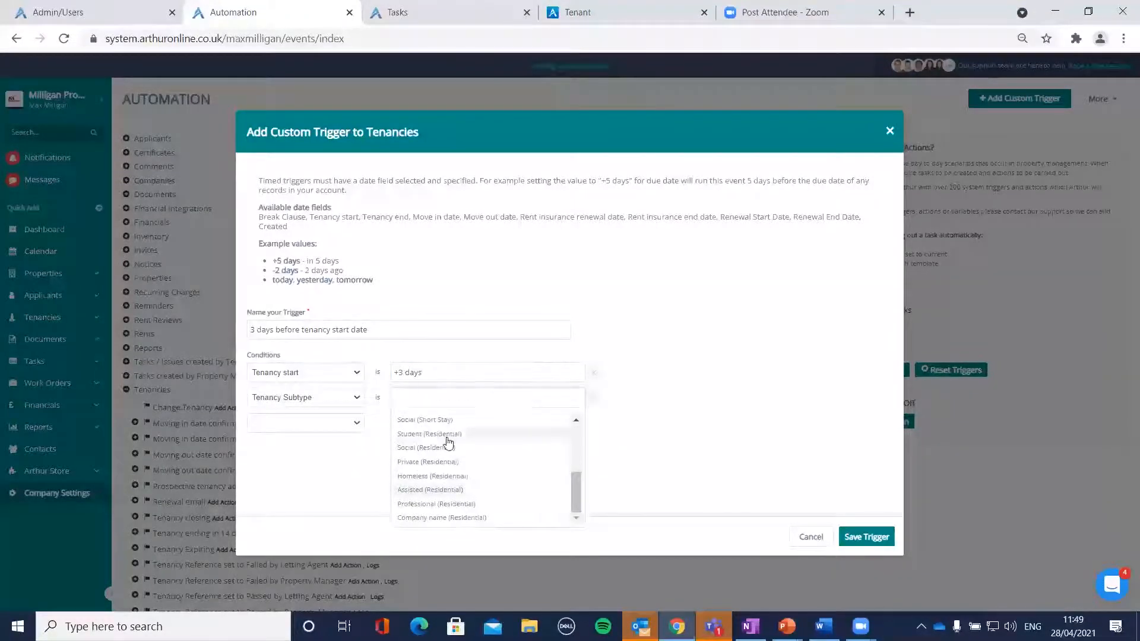
click(447, 436)
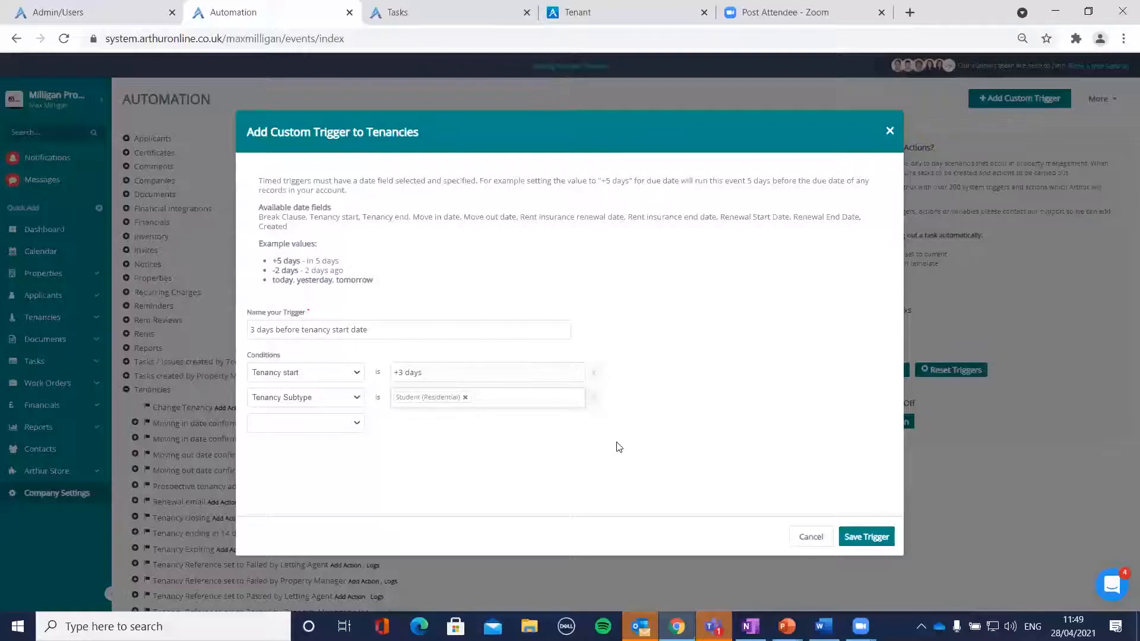
click(867, 538)
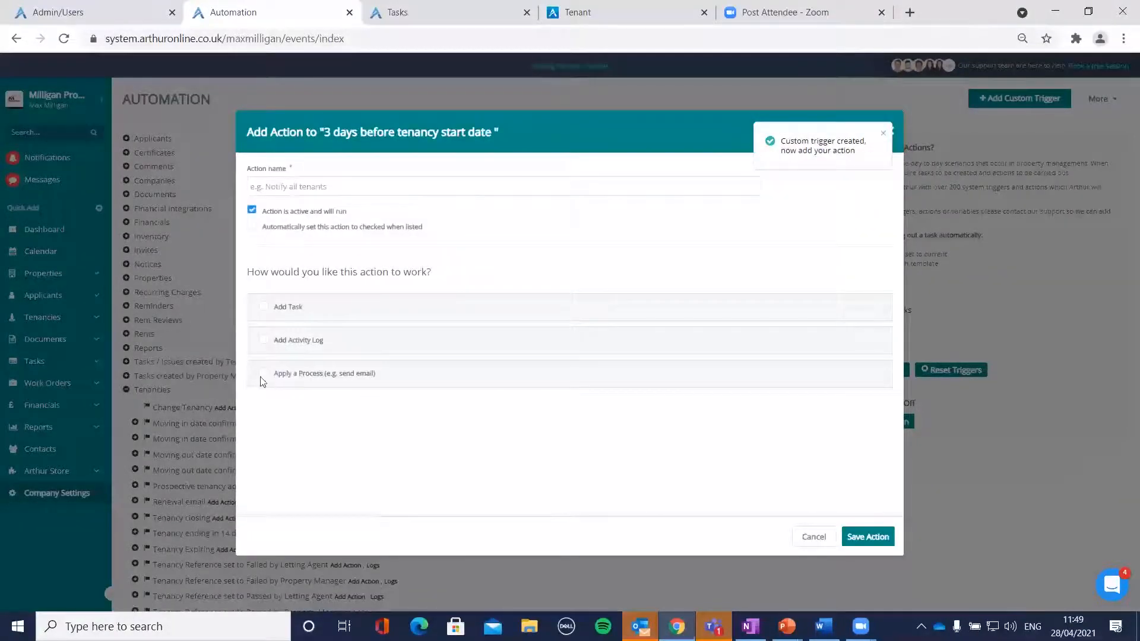
Look over the Add Task and Apply a Process options for the new trigger's action, and leave without saving the action.
click(263, 373)
click(264, 307)
scroll(383, 359, down, 5)
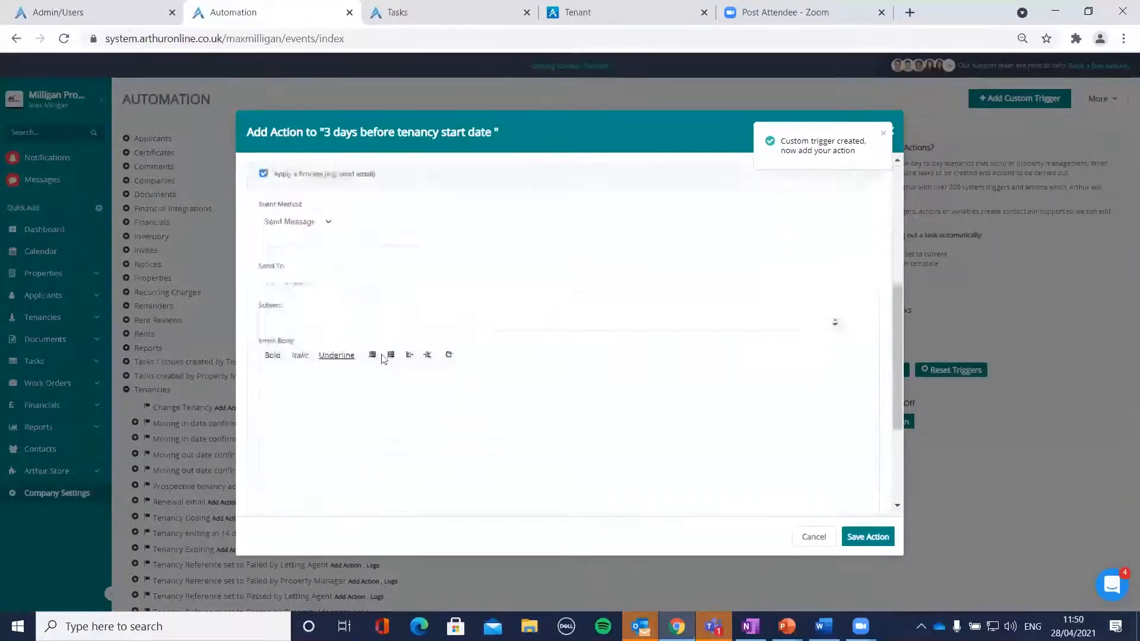
scroll(397, 386, down, 3)
scroll(594, 432, up, 5)
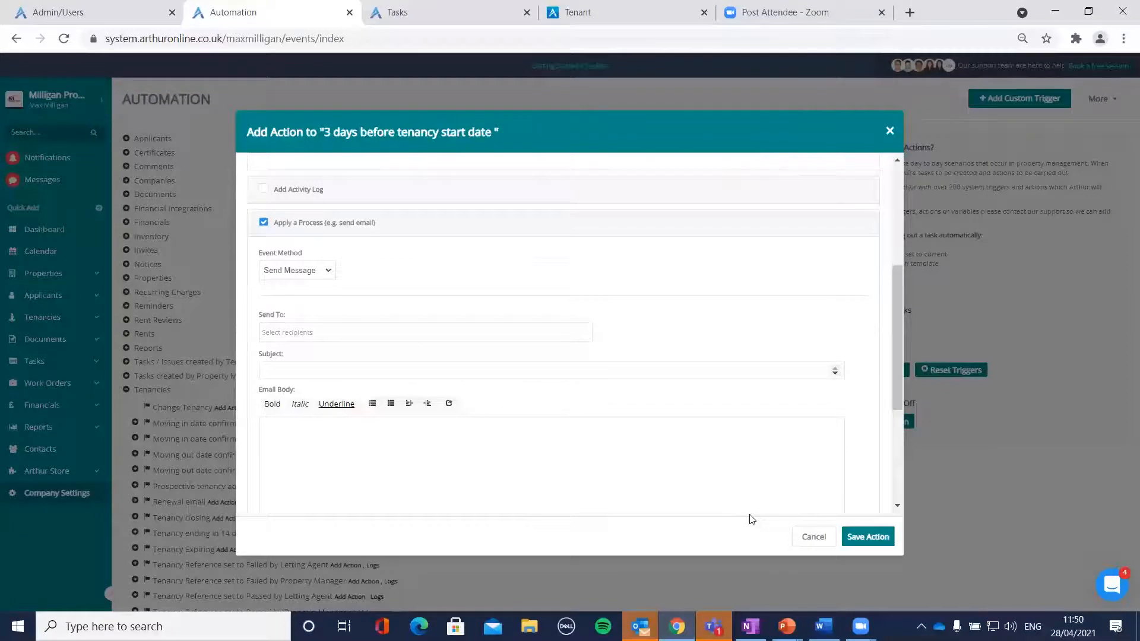
click(1025, 566)
scroll(498, 360, down, 4)
scroll(496, 345, up, 4)
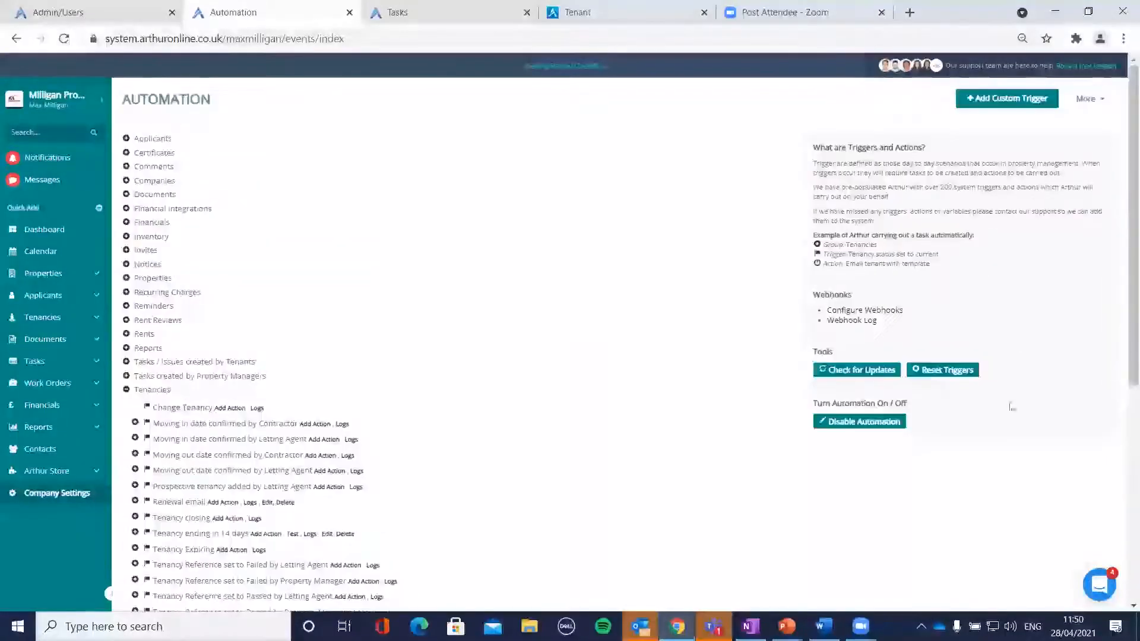
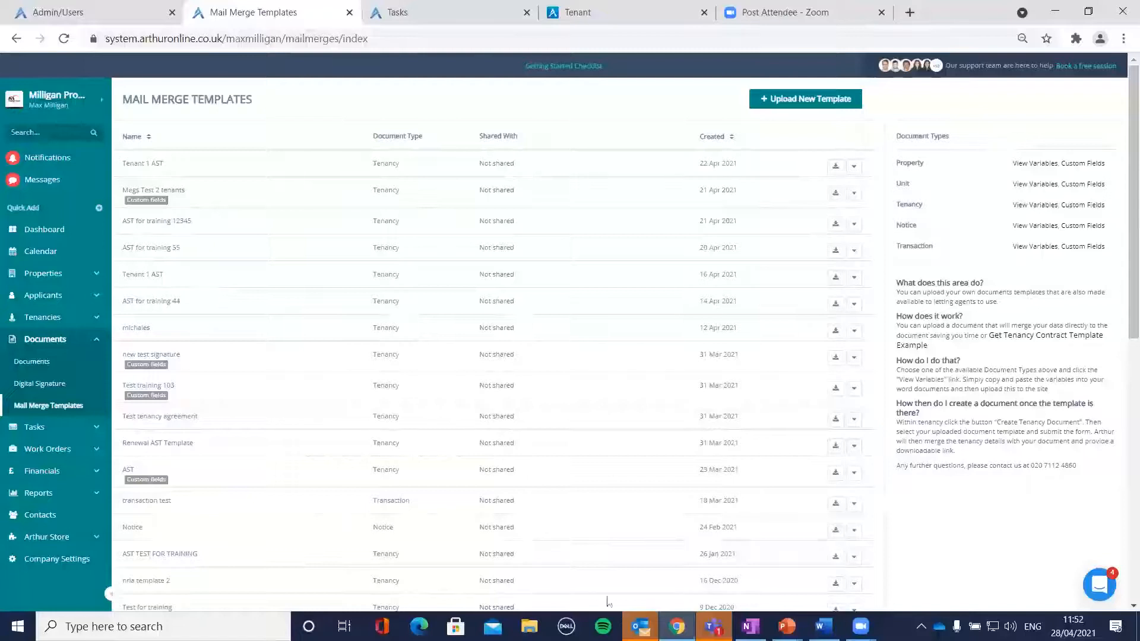
Switch to the Sample_Tenancy_Agreement (7) document in Word, maximise its window and enable editing.
click(823, 626)
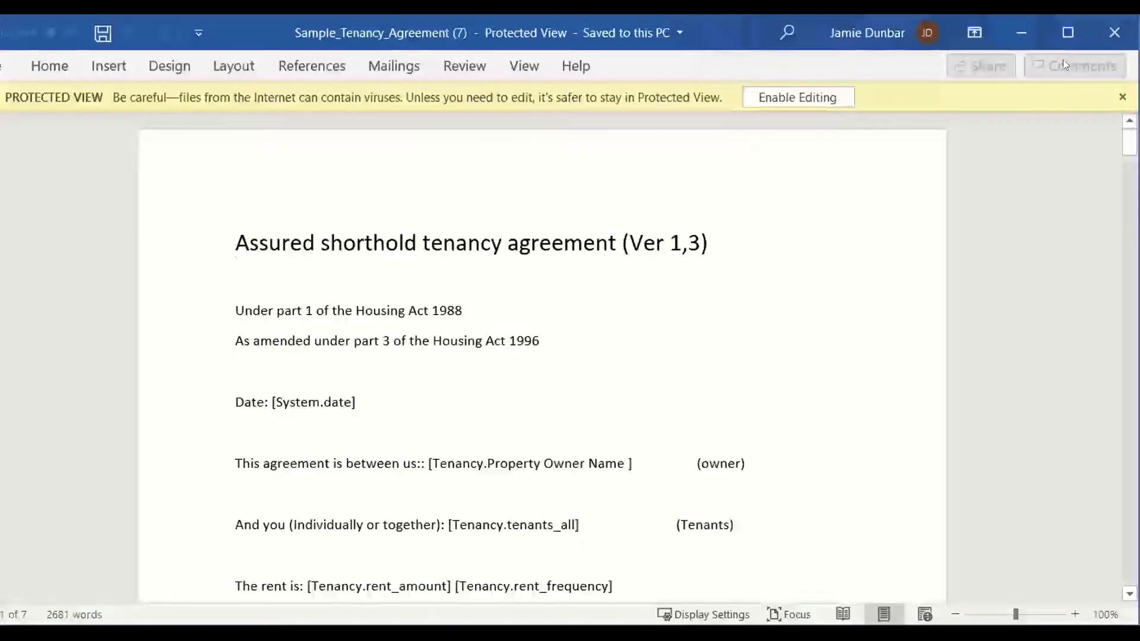
click(1067, 33)
click(797, 97)
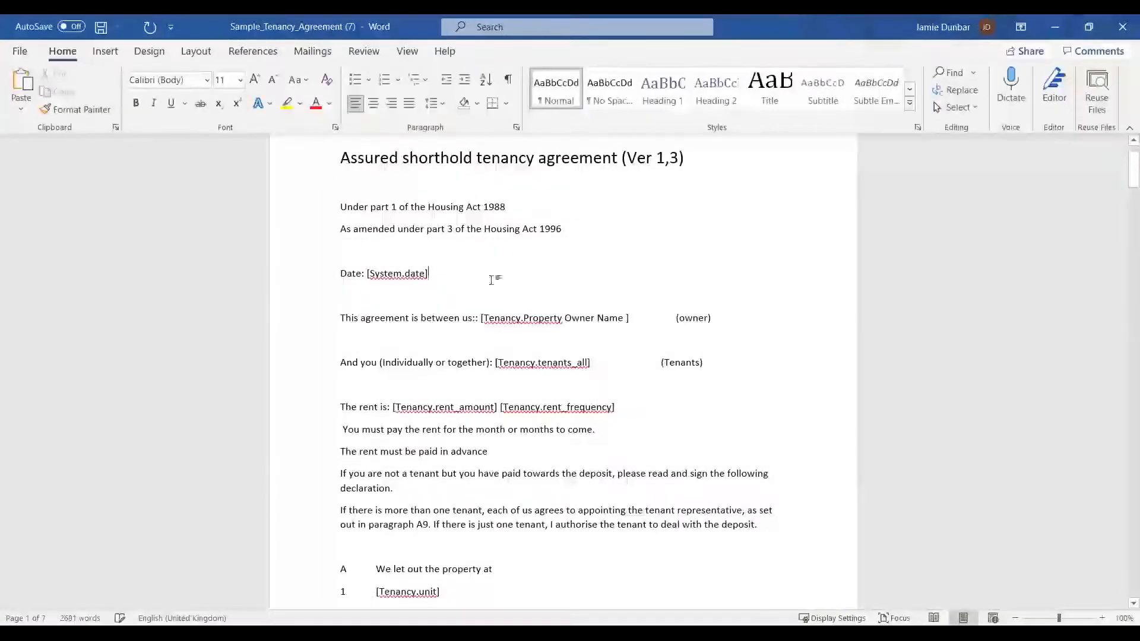
Highlight the [System.date] and [Tenancy.Property Owner Name ] merge fields at the start of the tenancy agreement.
drag(428, 273, 367, 274)
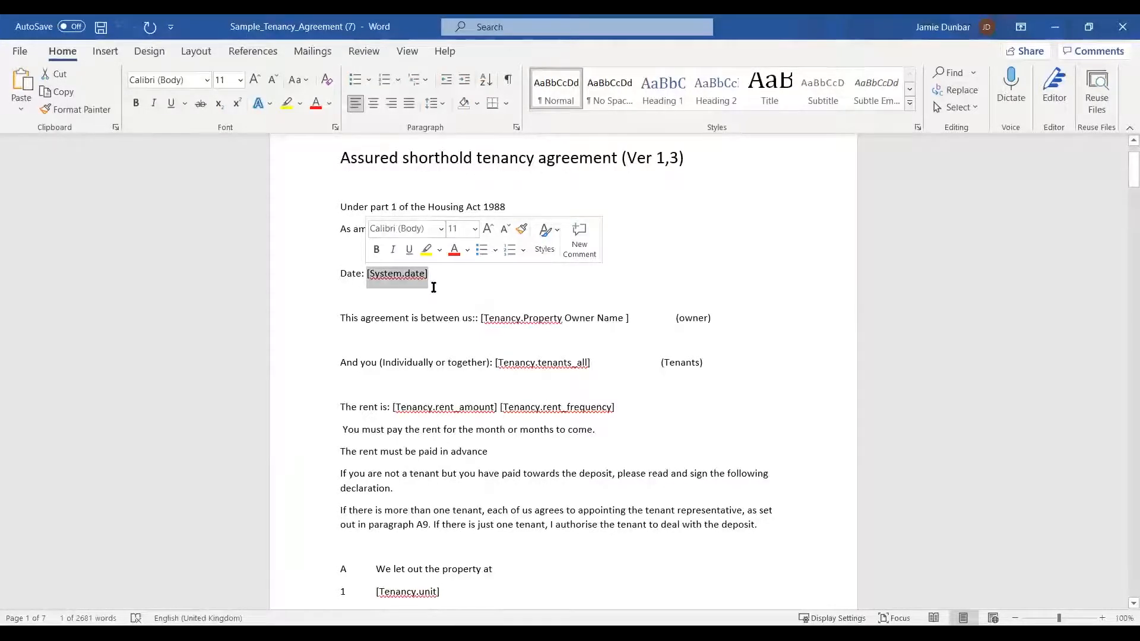
drag(648, 321, 477, 326)
scroll(823, 356, down, 10)
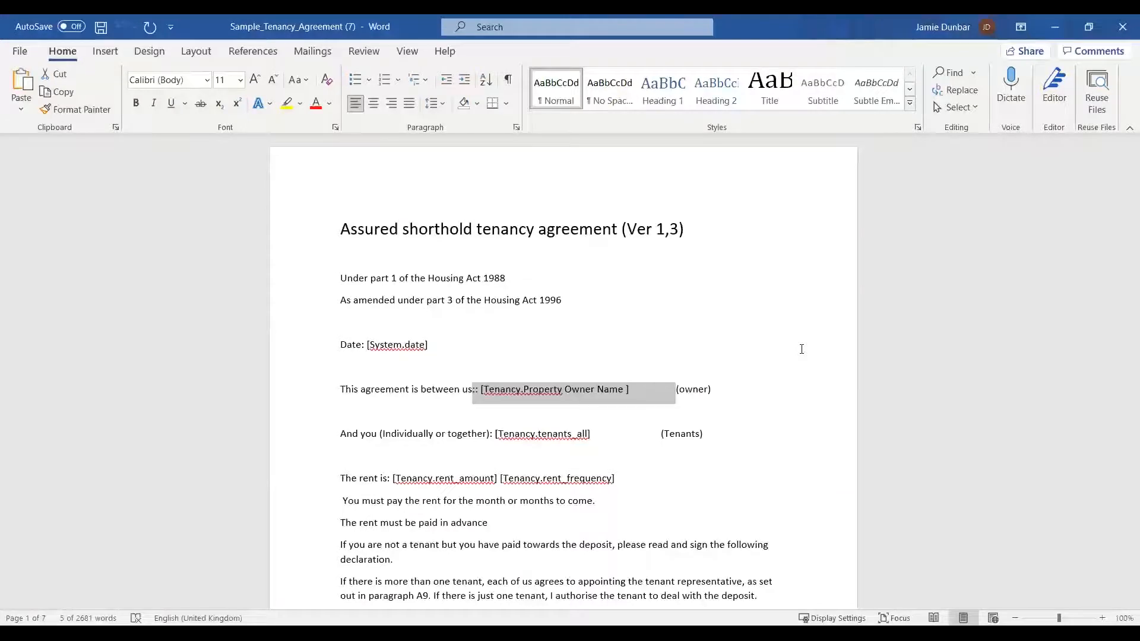
click(753, 367)
Read through the agreement's merge fields and clauses down to the signature section, and return to its beginning.
scroll(773, 425, down, 3)
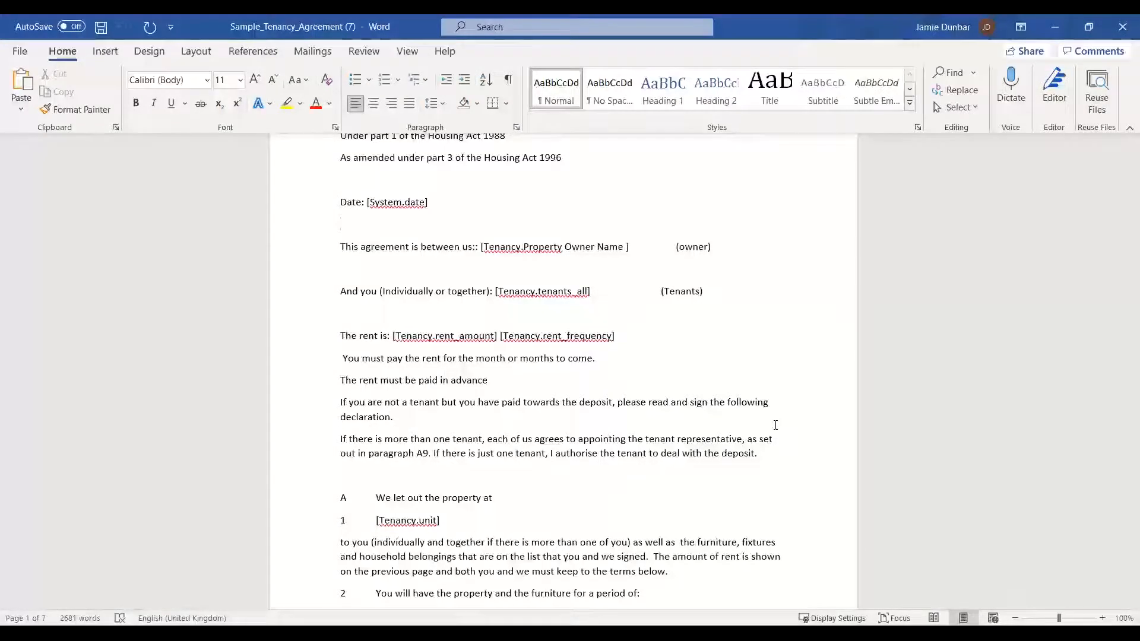
scroll(775, 425, down, 10)
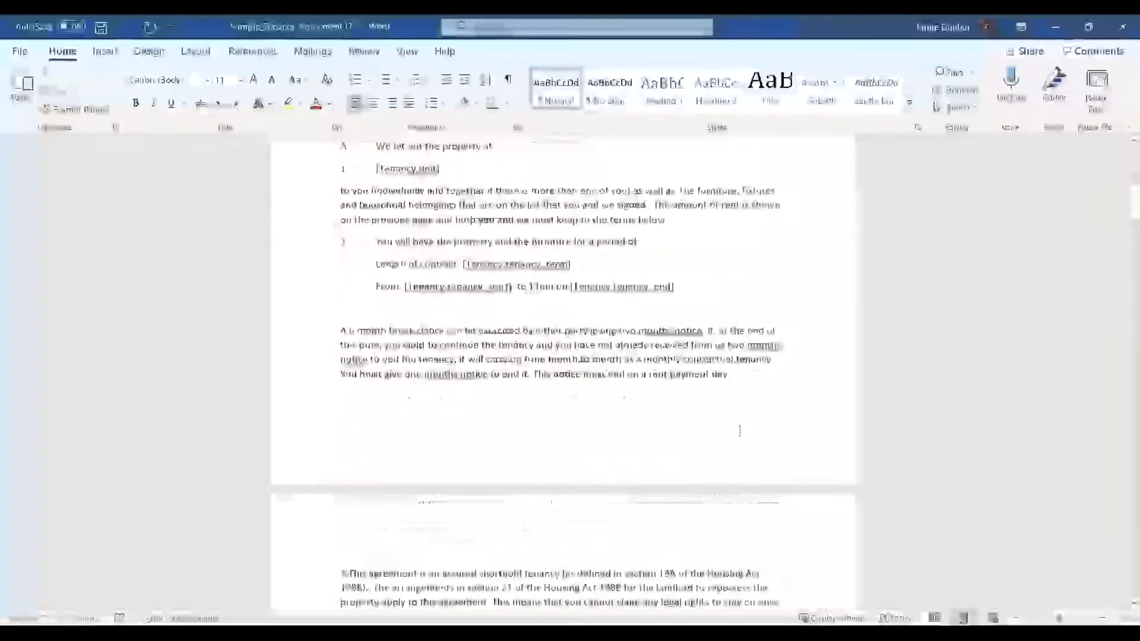
scroll(748, 436, down, 8)
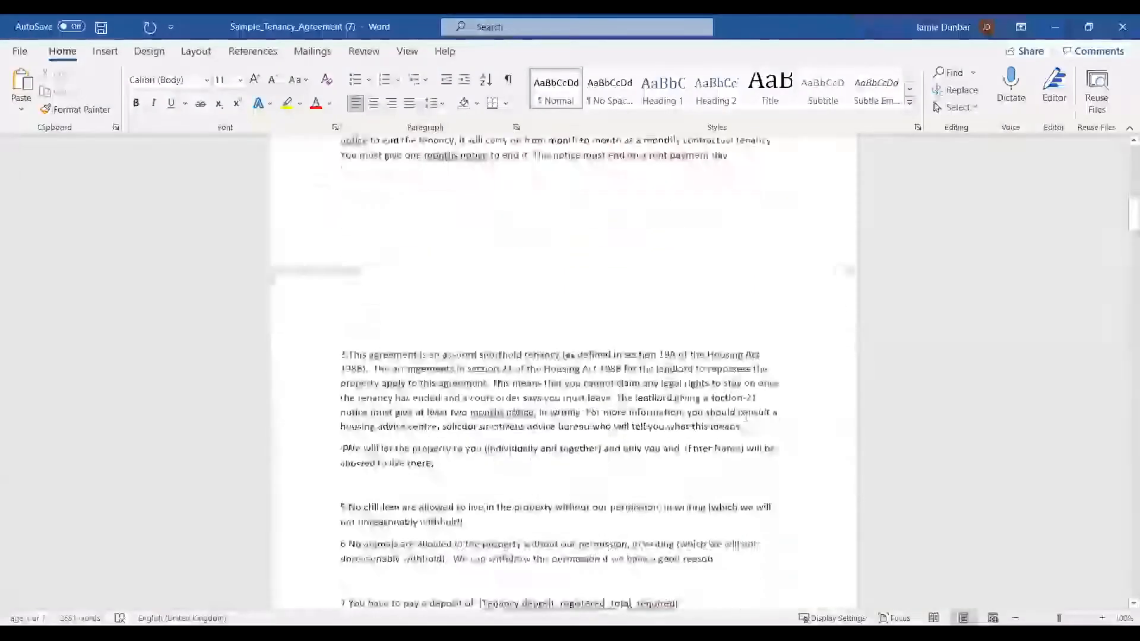
scroll(746, 417, down, 20)
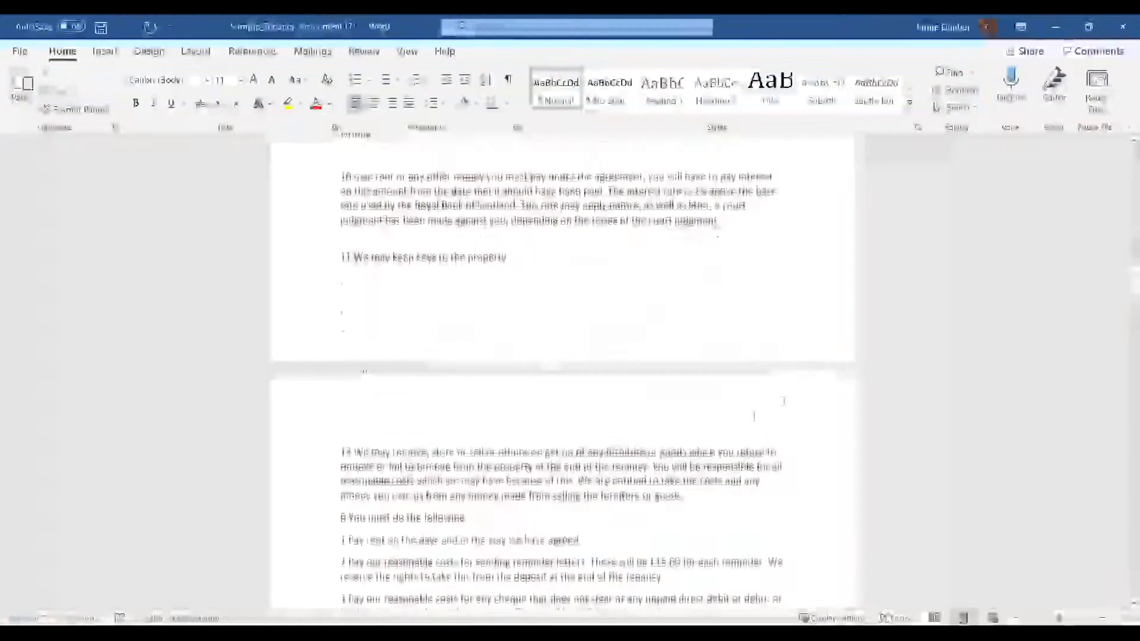
scroll(1122, 428, down, 20)
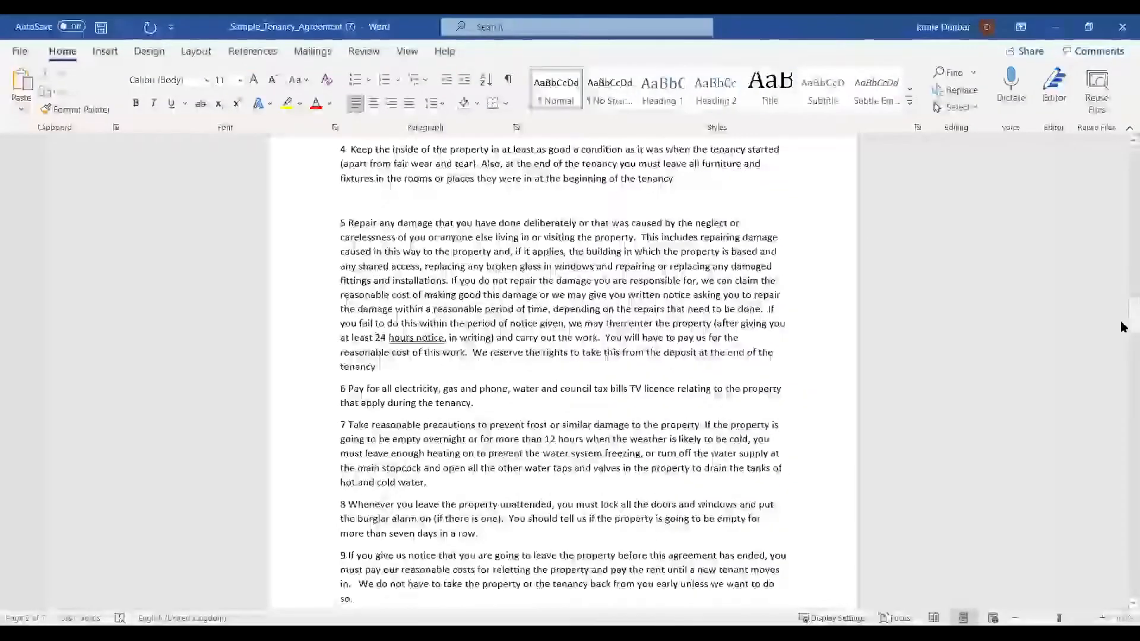
scroll(1122, 427, down, 20)
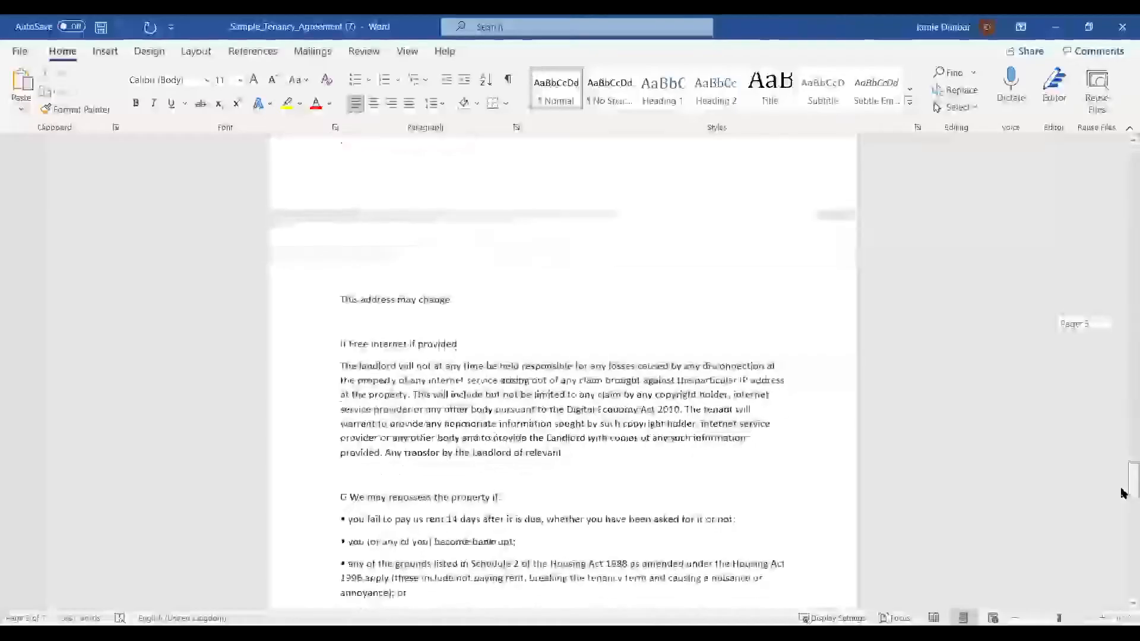
scroll(1117, 505, down, 12)
scroll(1115, 522, up, 6)
scroll(1115, 522, down, 1)
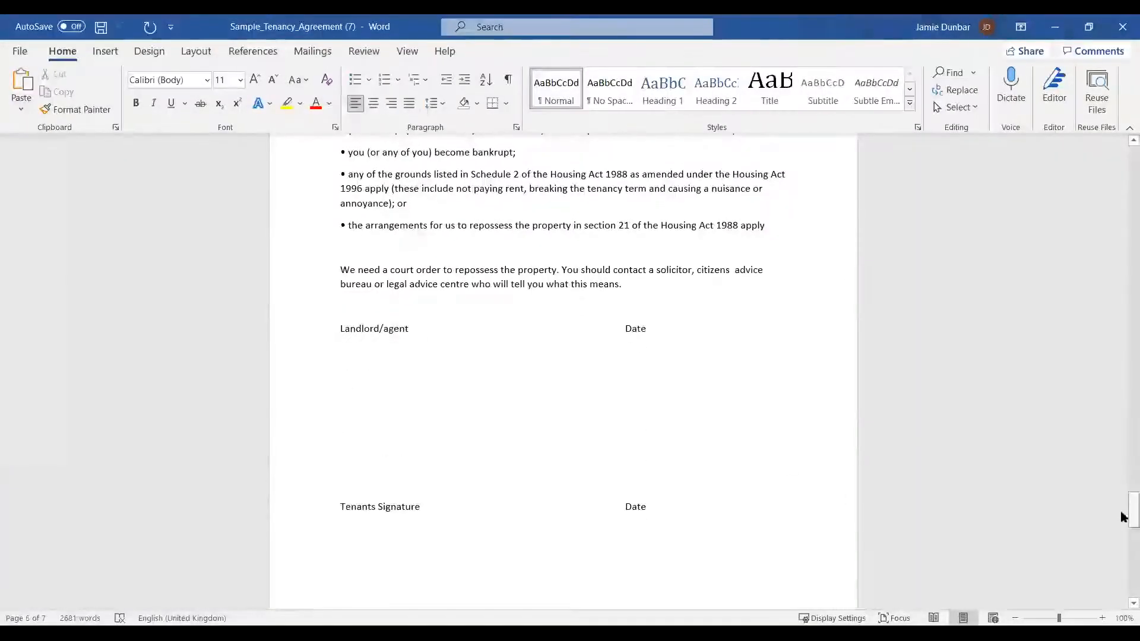
drag(1132, 517, 1121, 157)
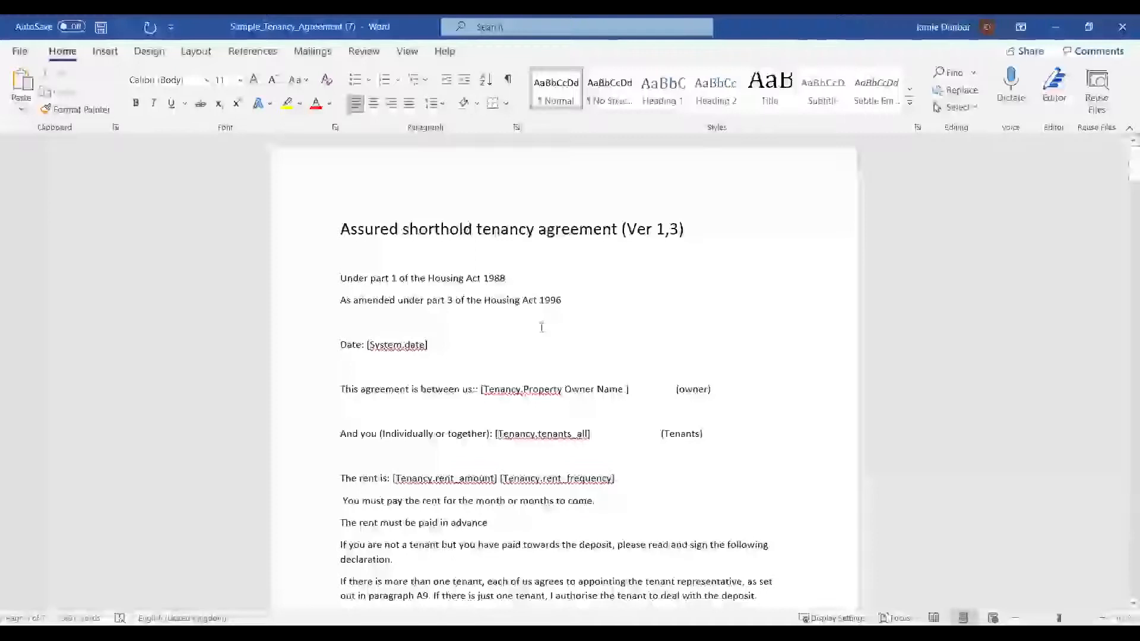
Replace the [System.date] merge field on the agreement's Date line with 01/01/2020.
drag(541, 326, 414, 351)
click(424, 345)
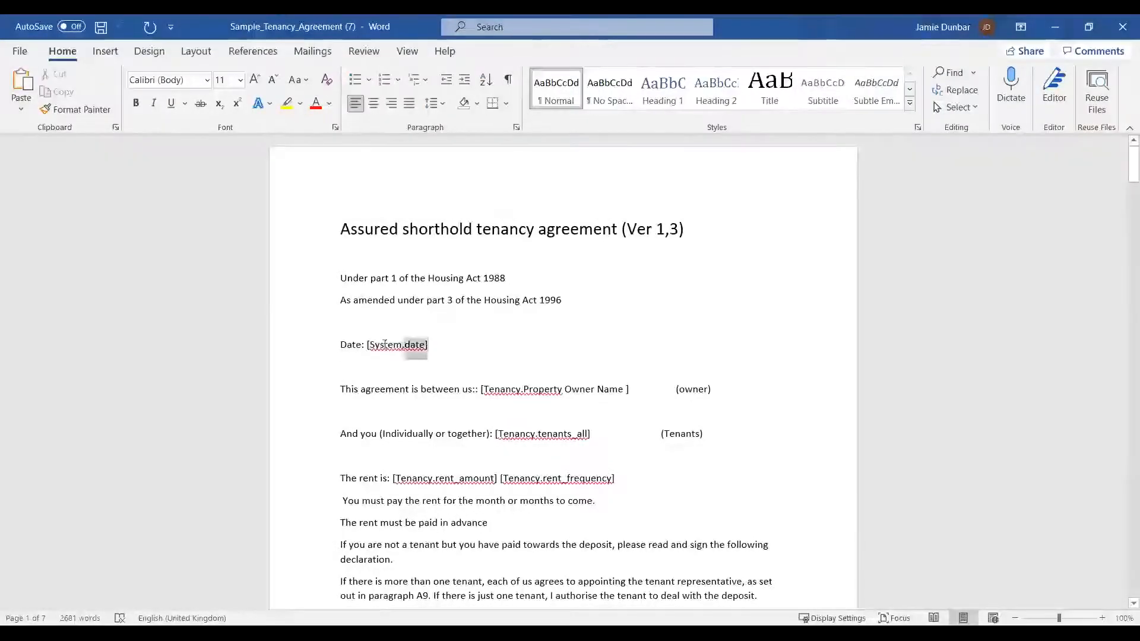
double_click(368, 344)
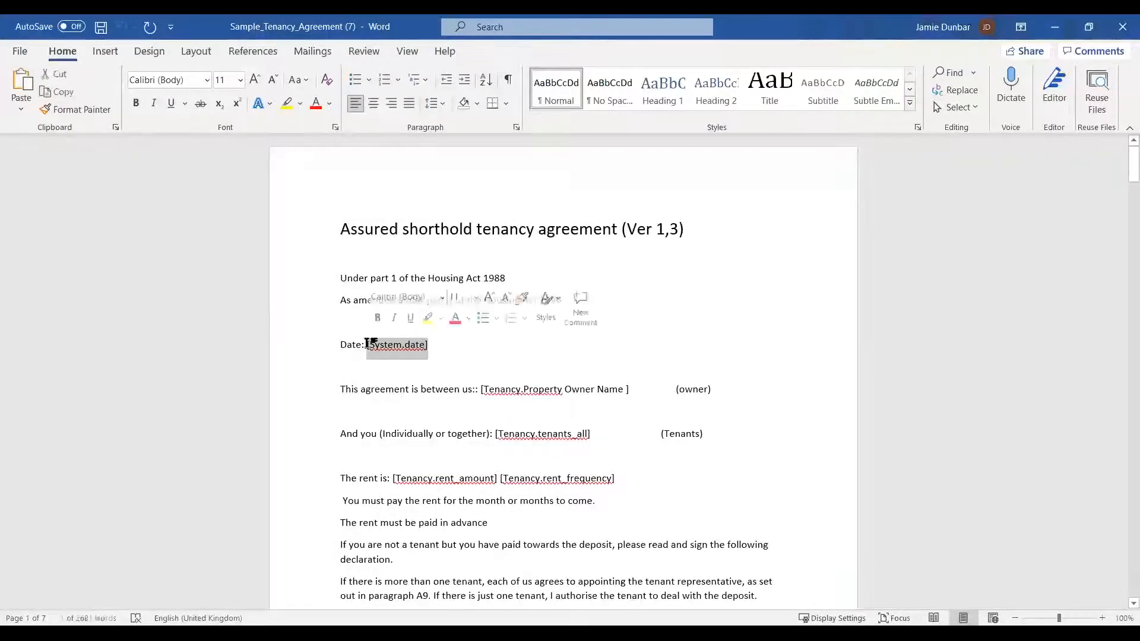
text(01/01/2020)
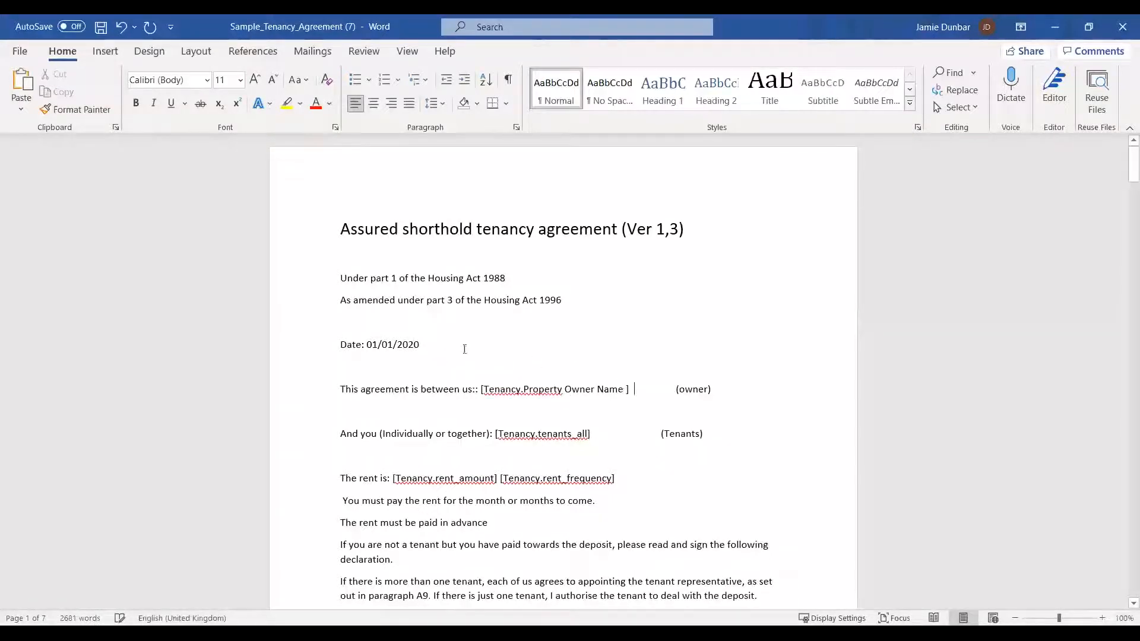
drag(423, 339, 370, 339)
click(344, 321)
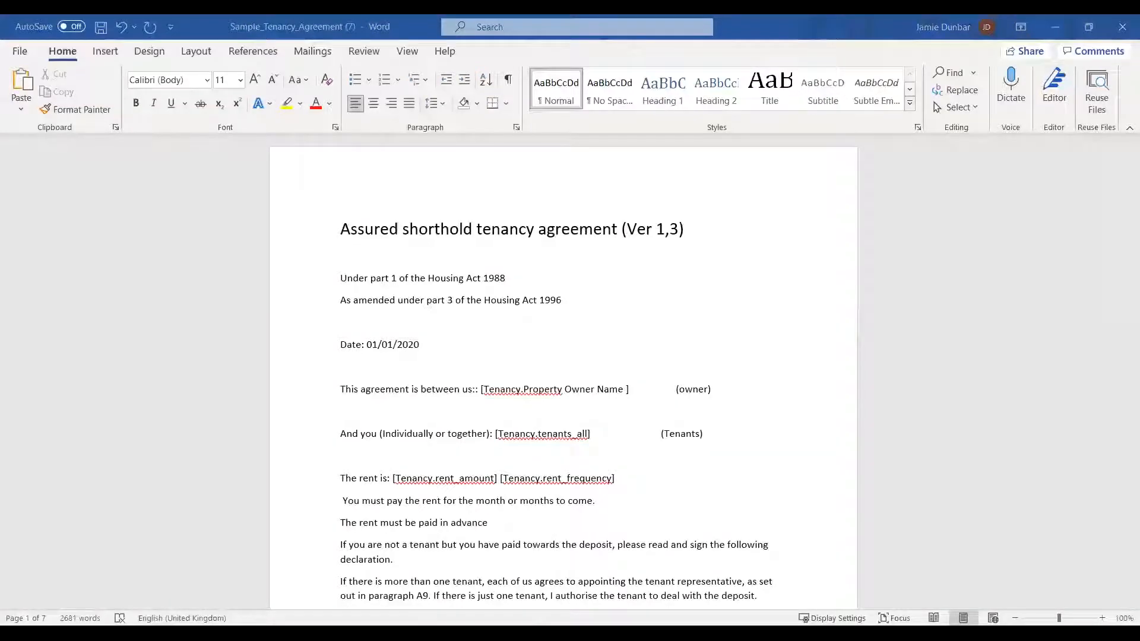
Switch to Arthur's Mail Merge Templates in the browser and open the General variables for the Tenancy document type.
key(alt+Tab)
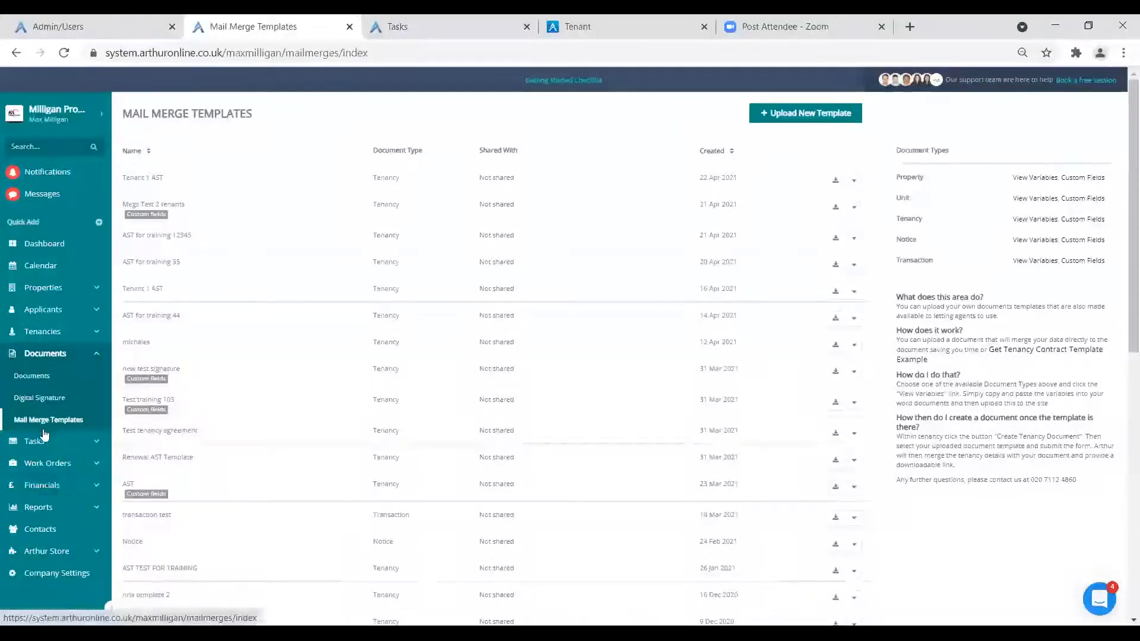
click(1035, 225)
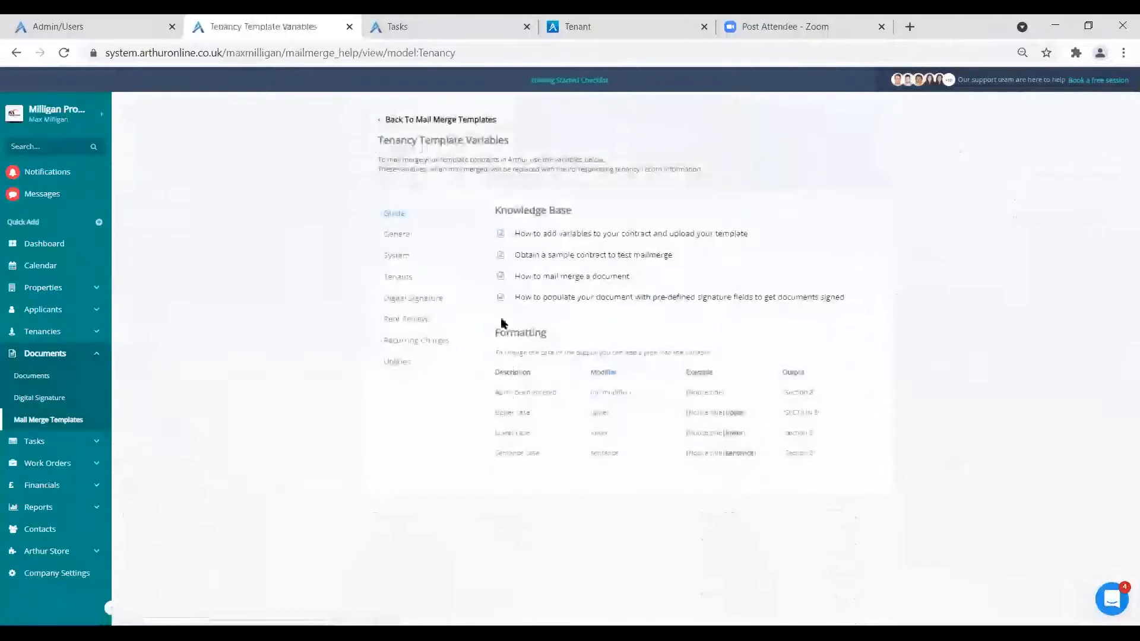
click(450, 243)
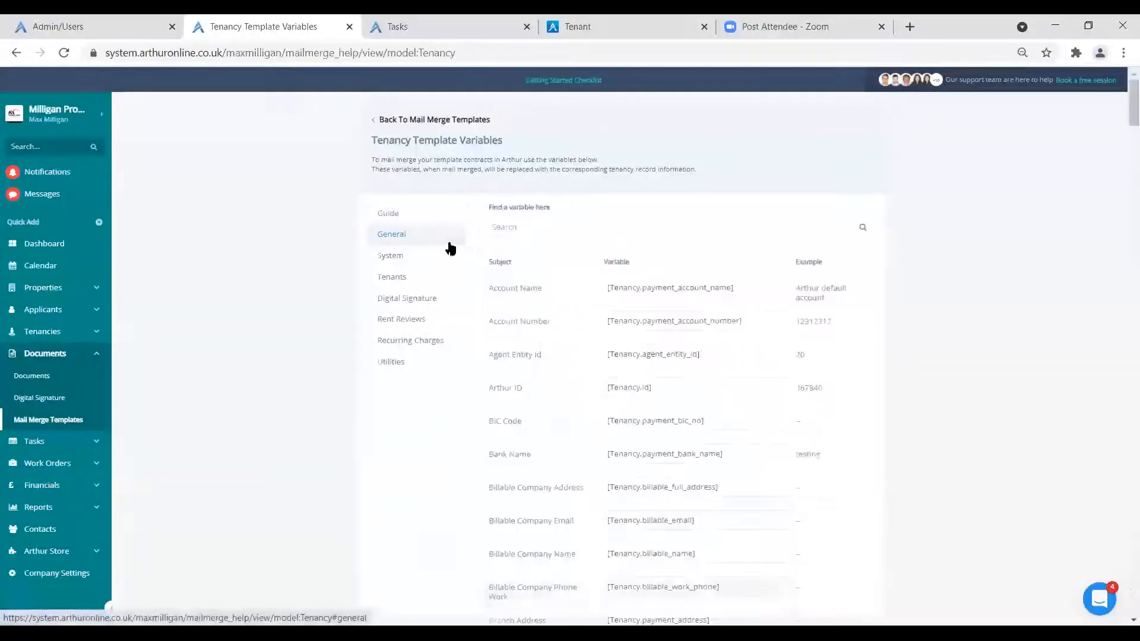
scroll(555, 326, down, 10)
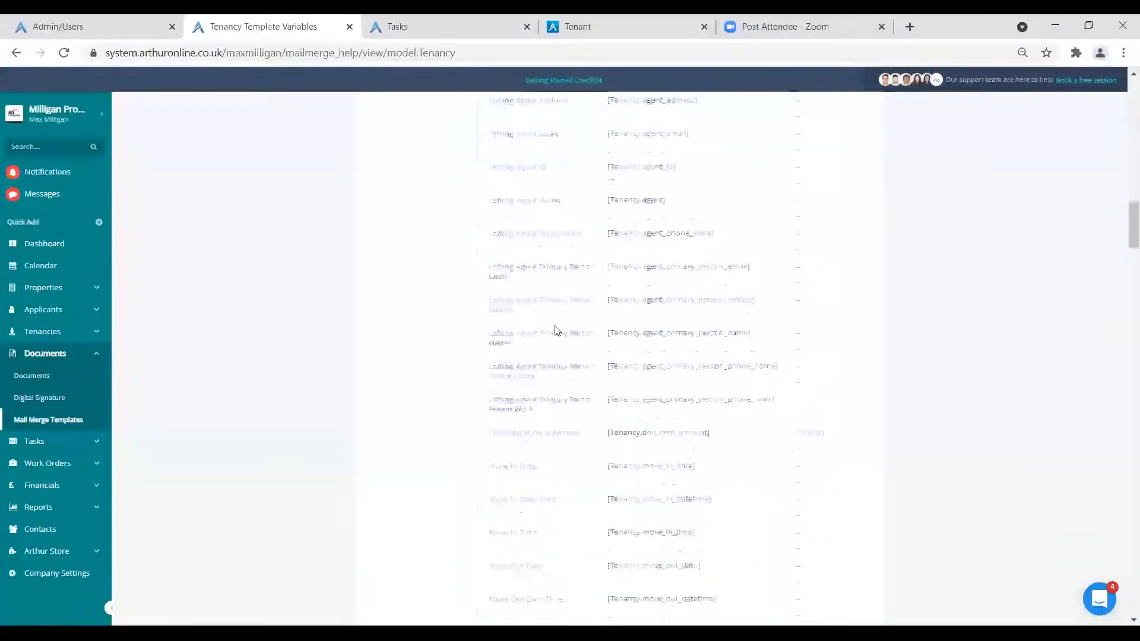
scroll(495, 362, up, 10)
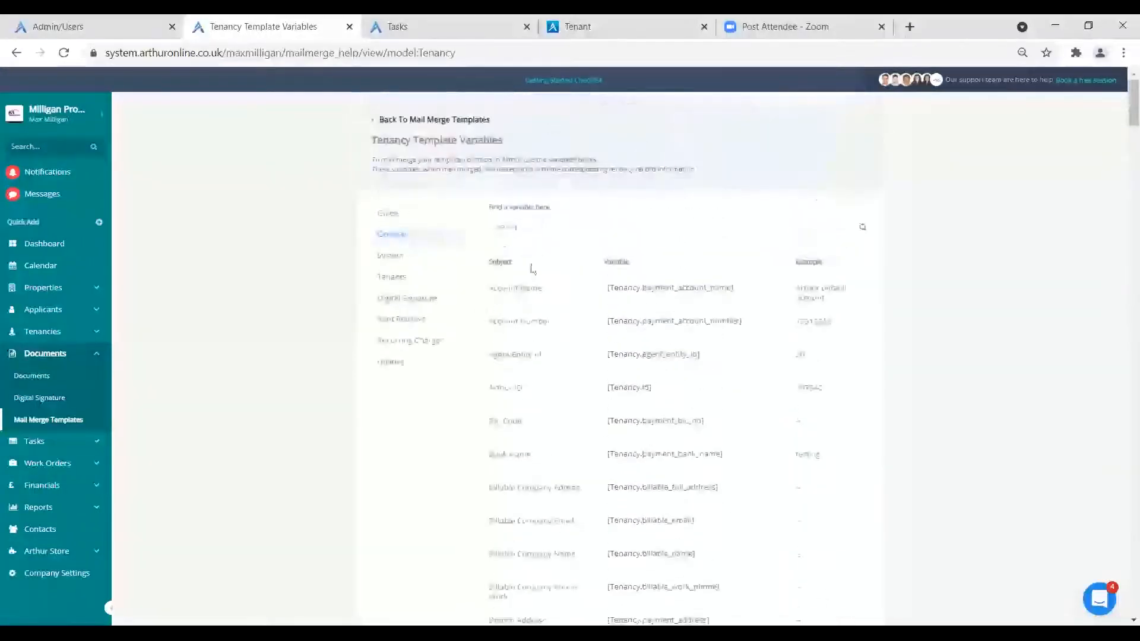
Search the General tenancy variables for "tenancy star" and highlight part of the Tenancy Start example.
click(553, 231)
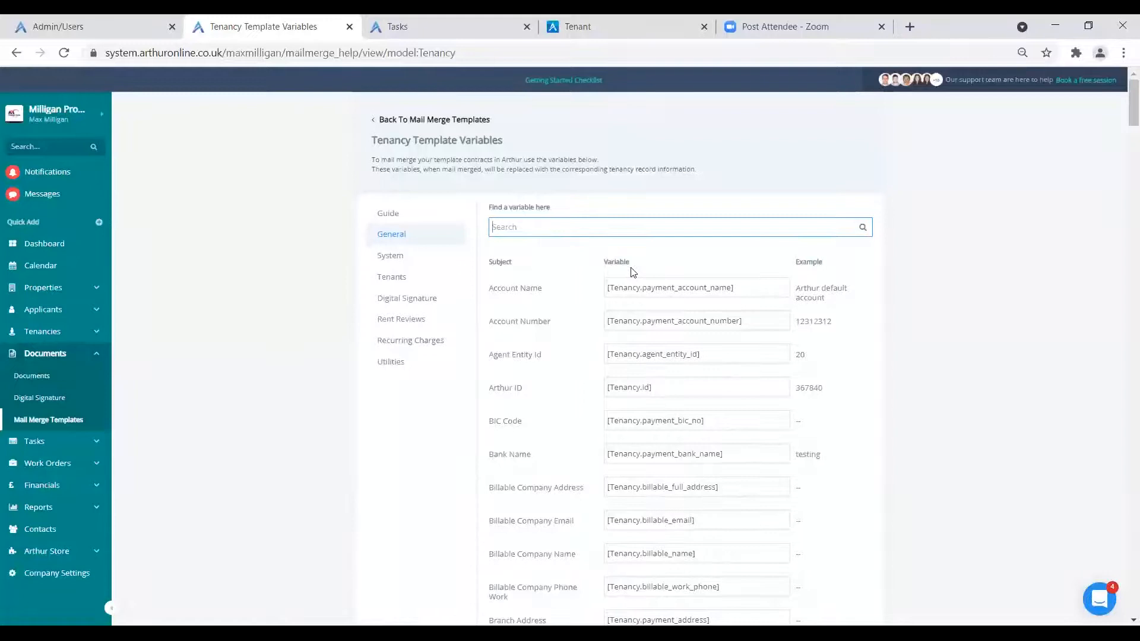
text(tenancy)
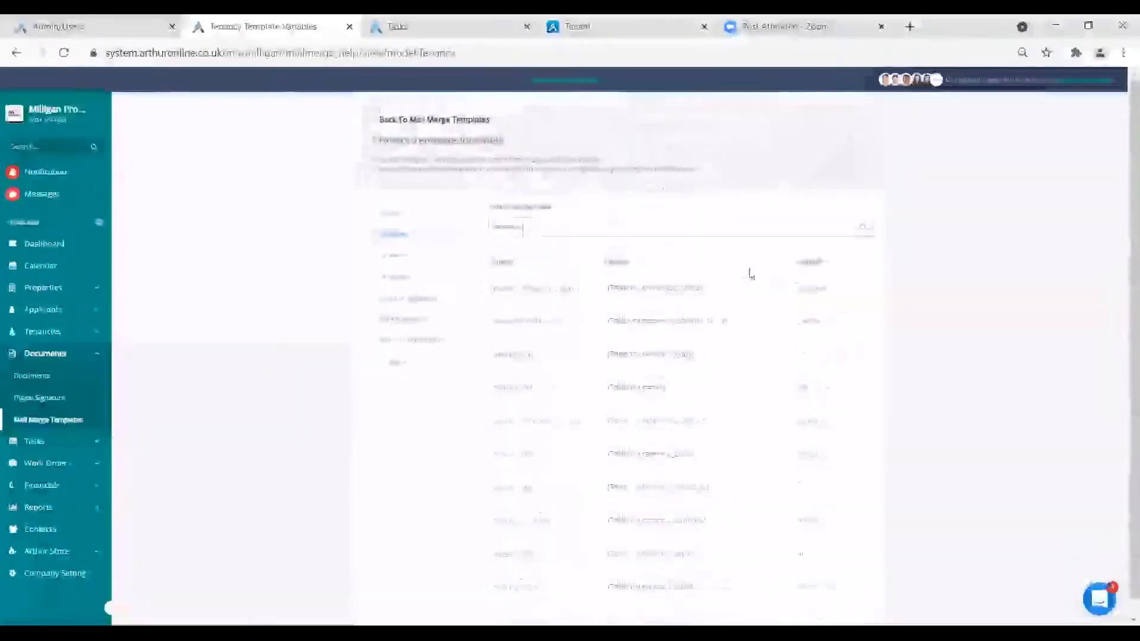
text(star)
mouse_move(750, 285)
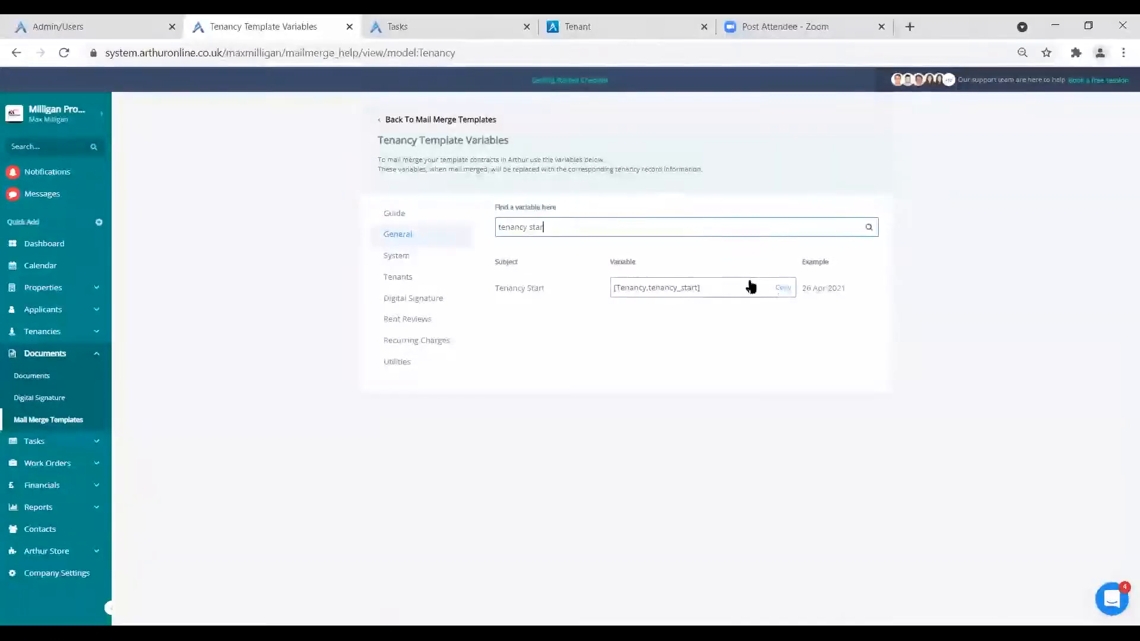
drag(852, 300, 823, 300)
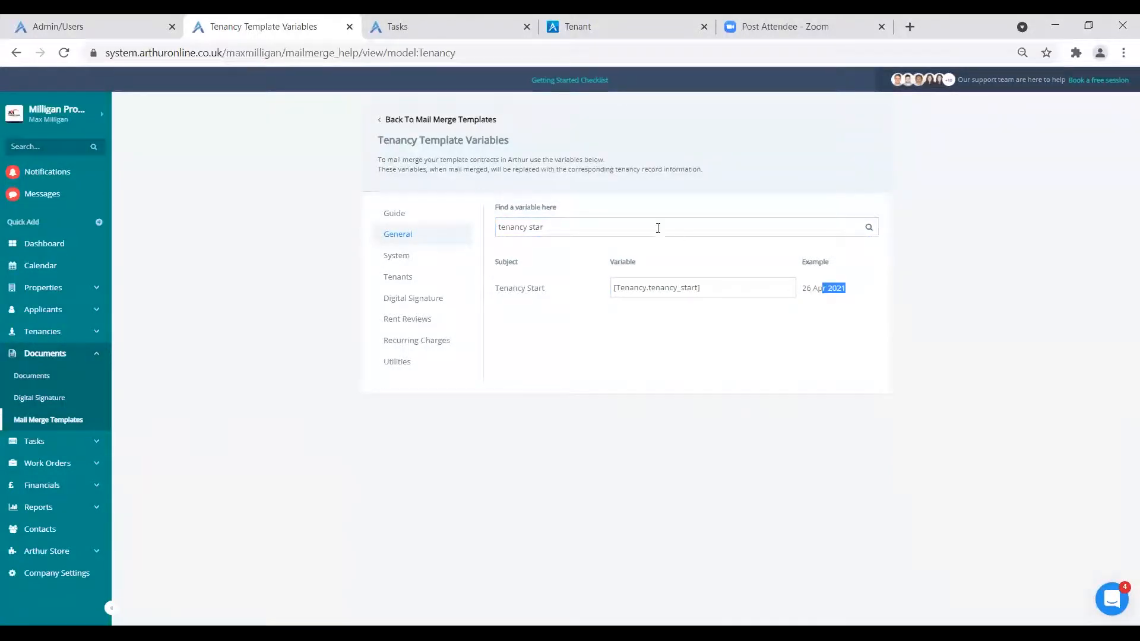
Clear the variable search, copy the [Tenancy.company_name] variable and highlight its example value.
drag(657, 228, 159, 218)
key(BackSpace)
scroll(761, 336, down, 1)
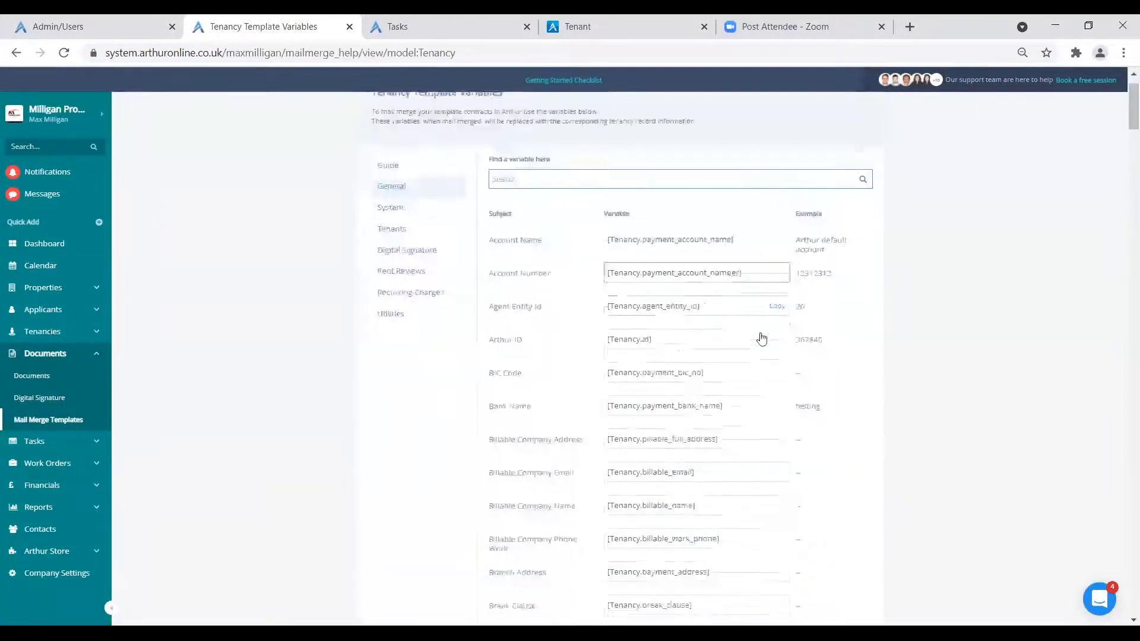
scroll(752, 336, down, 4)
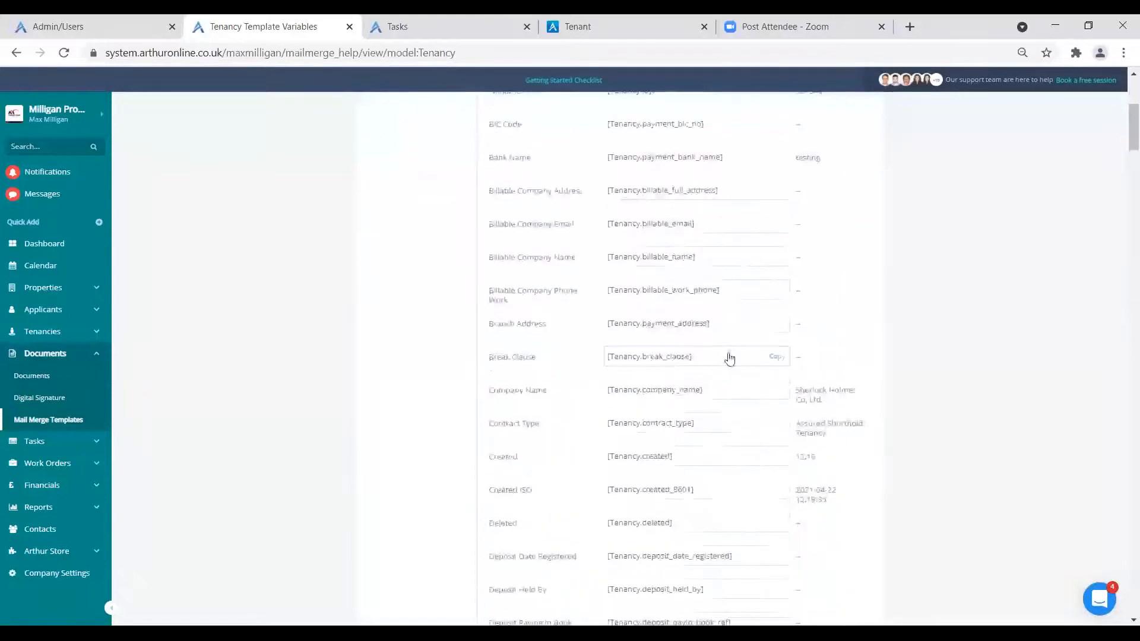
click(671, 321)
click(449, 352)
click(629, 321)
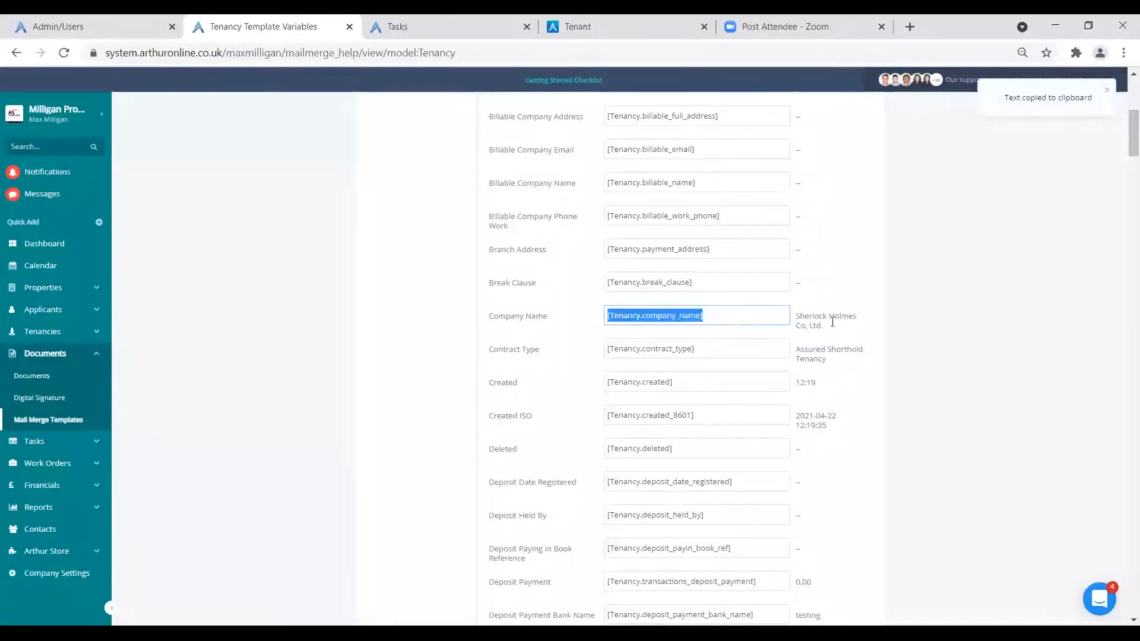
drag(827, 326, 783, 318)
scroll(703, 324, down, 2)
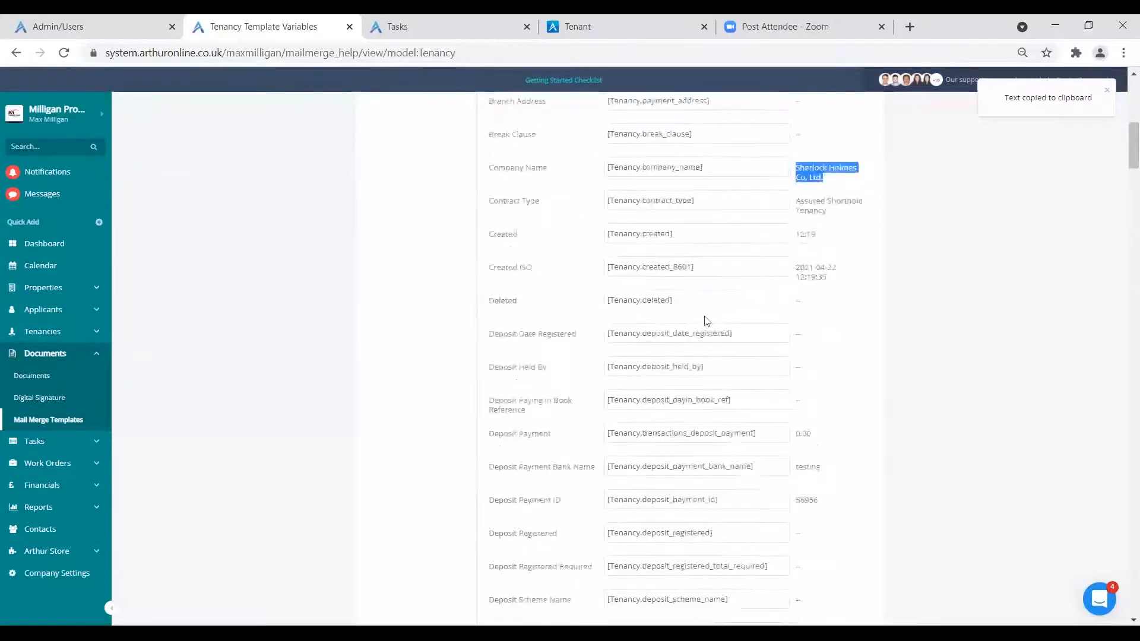
click(726, 216)
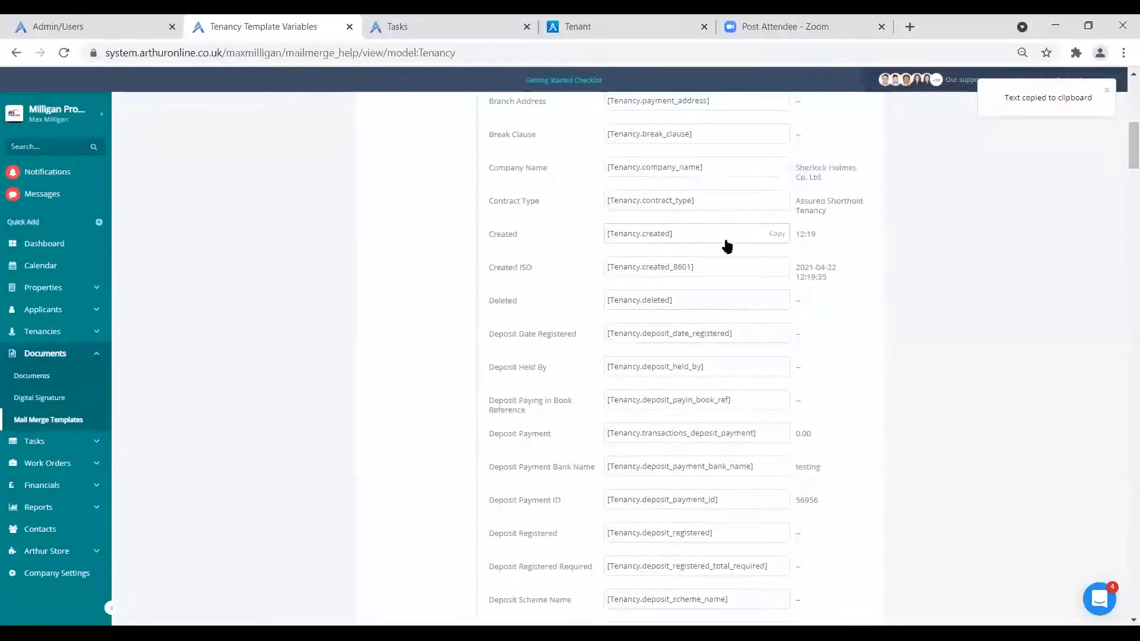
Look over more General variables and the System, Tenants and Digital Signature groups, ending on the System variables.
scroll(757, 315, down, 2)
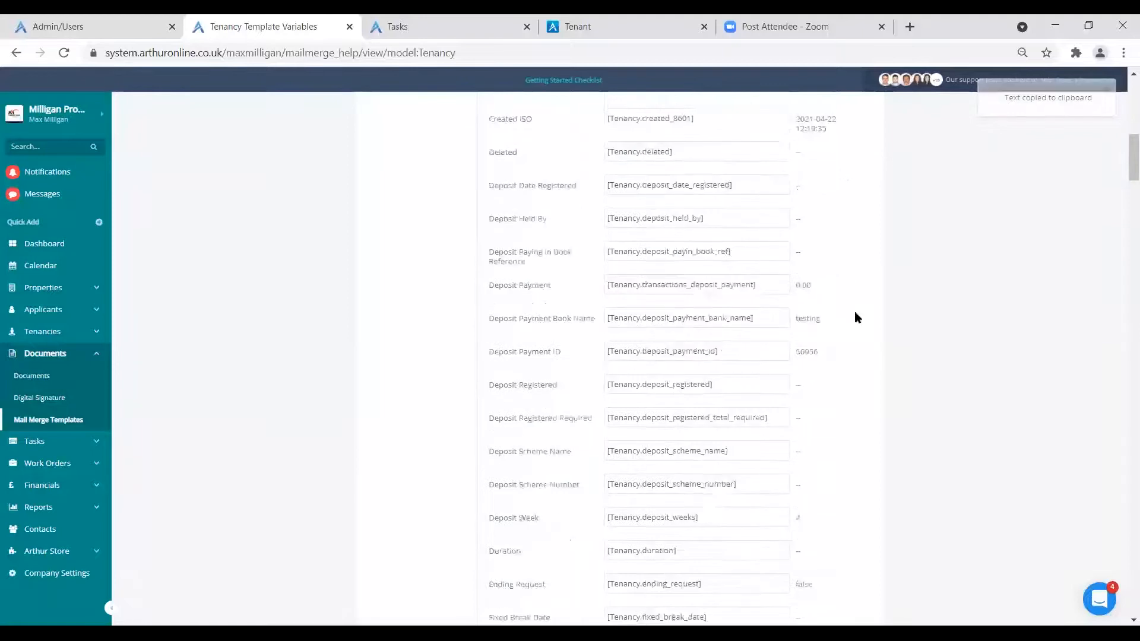
scroll(842, 332, down, 4)
scroll(841, 344, down, 2)
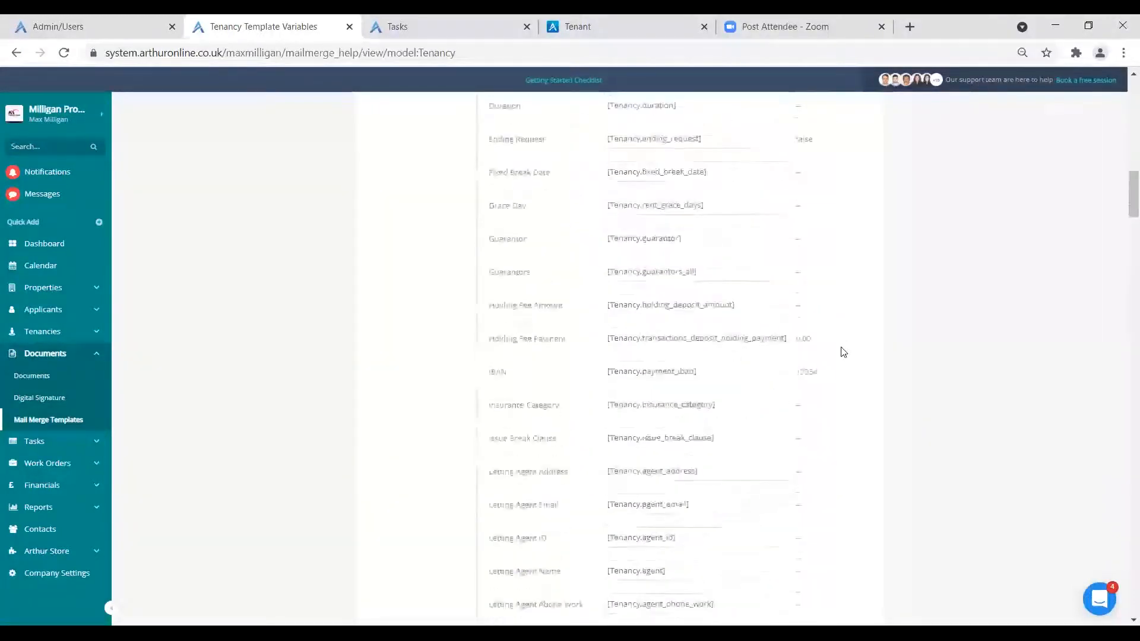
scroll(668, 308, up, 6)
scroll(667, 308, up, 10)
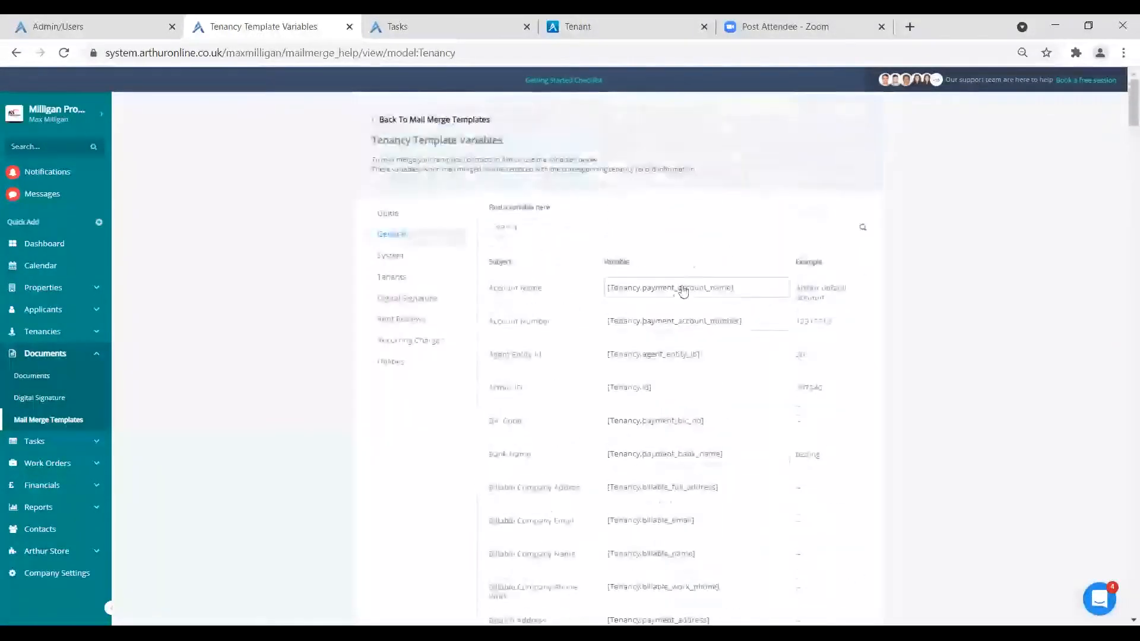
click(391, 261)
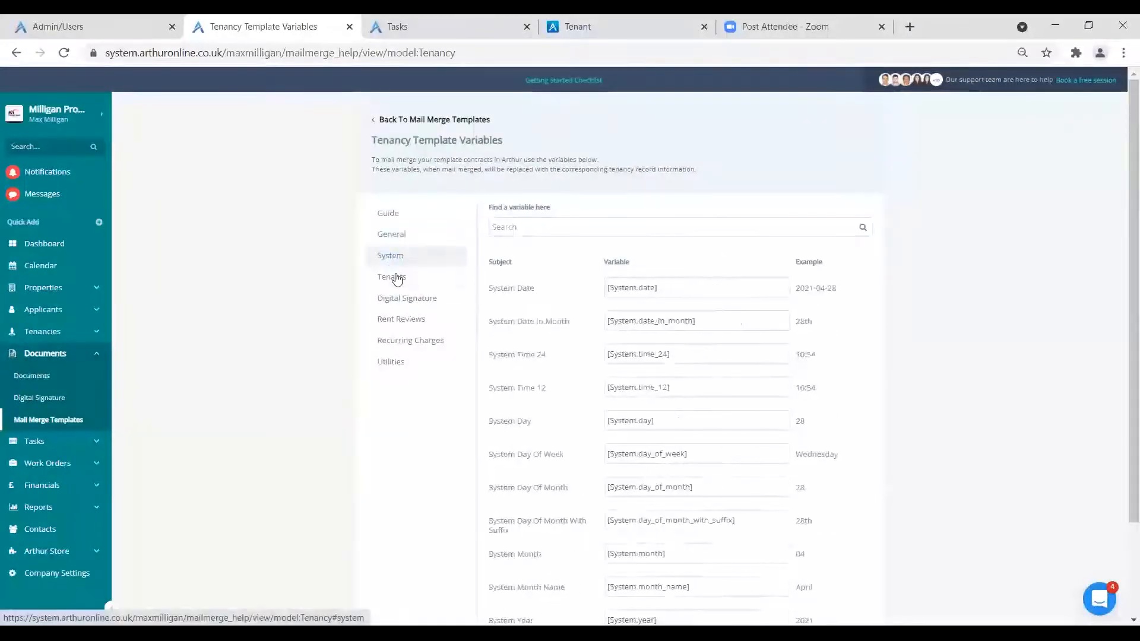
click(399, 278)
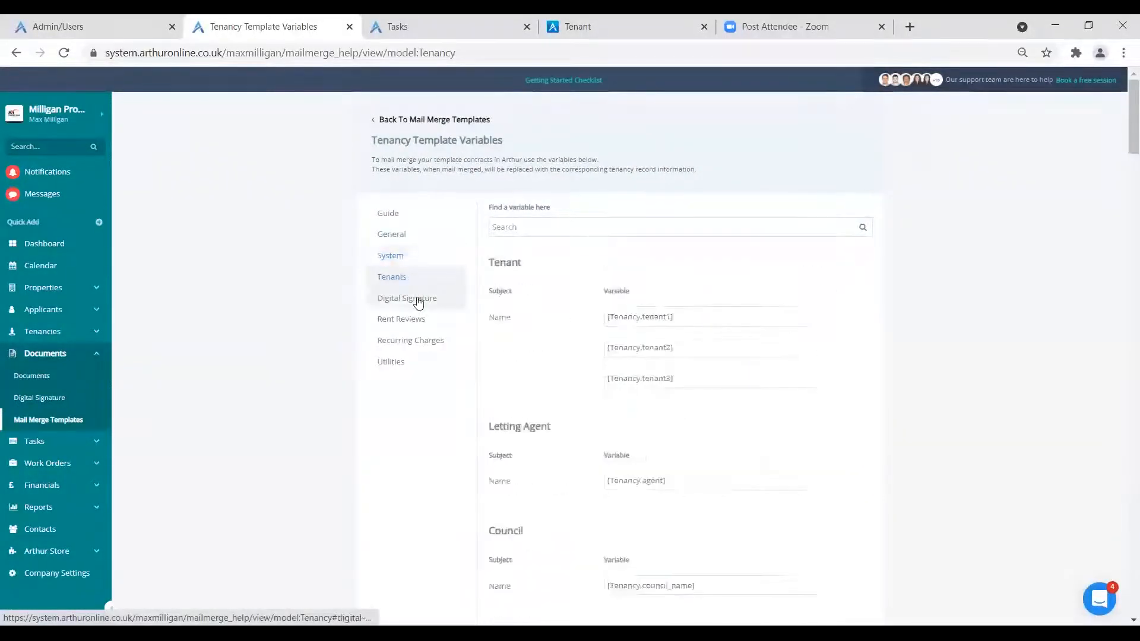
click(413, 298)
scroll(665, 312, down, 1)
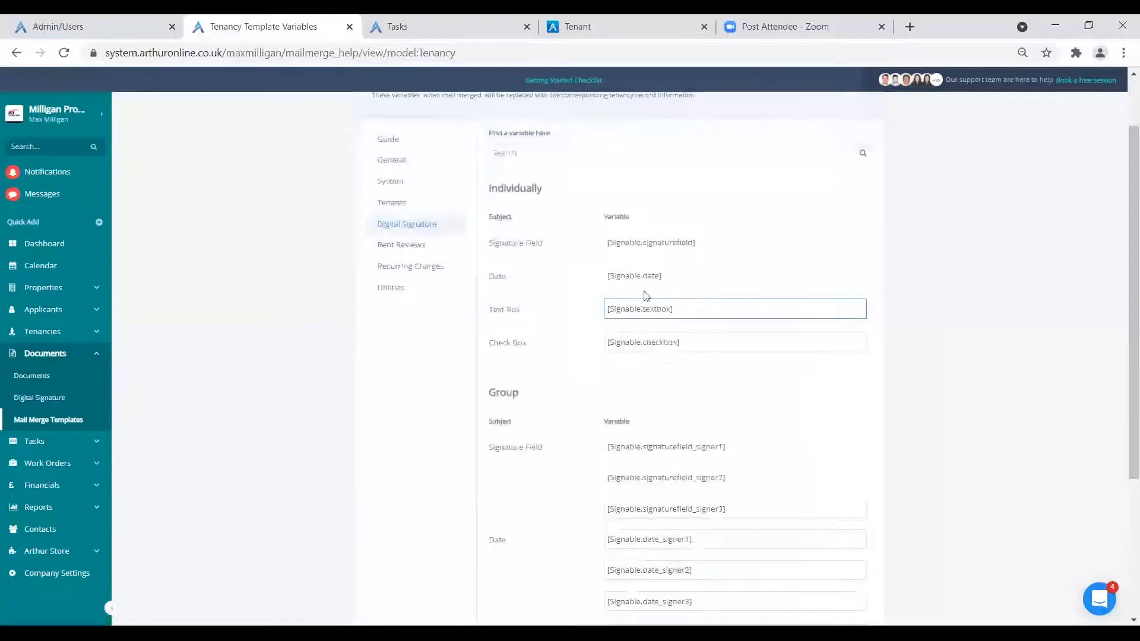
click(398, 202)
click(397, 180)
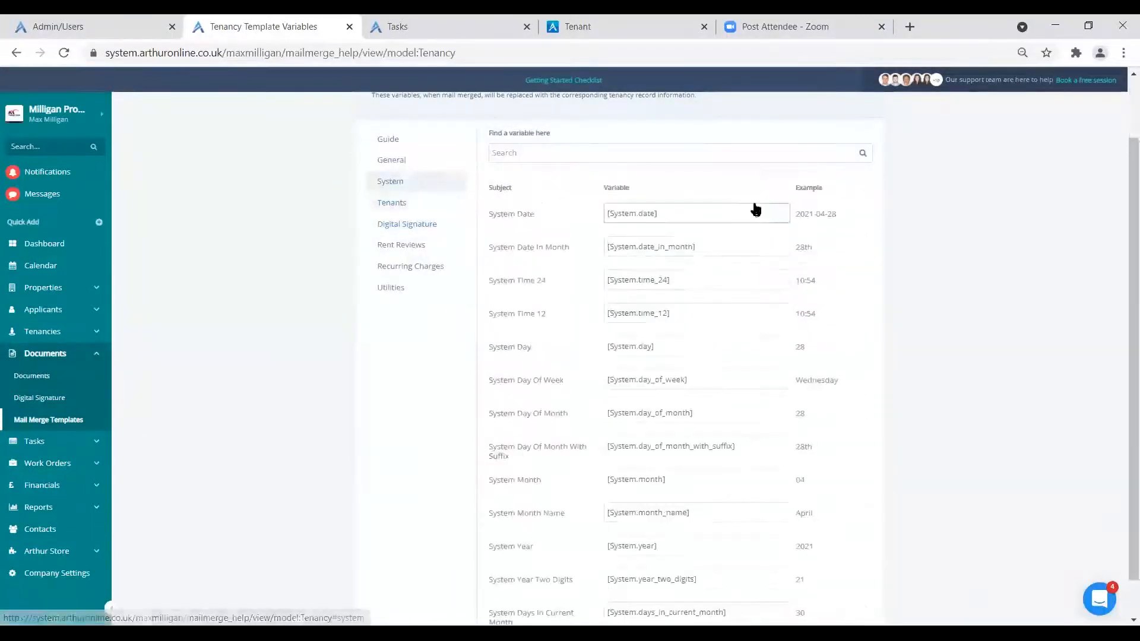
Copy the [System.date] variable and replace the 01/01/2020 date in the Word tenancy agreement with it.
click(777, 215)
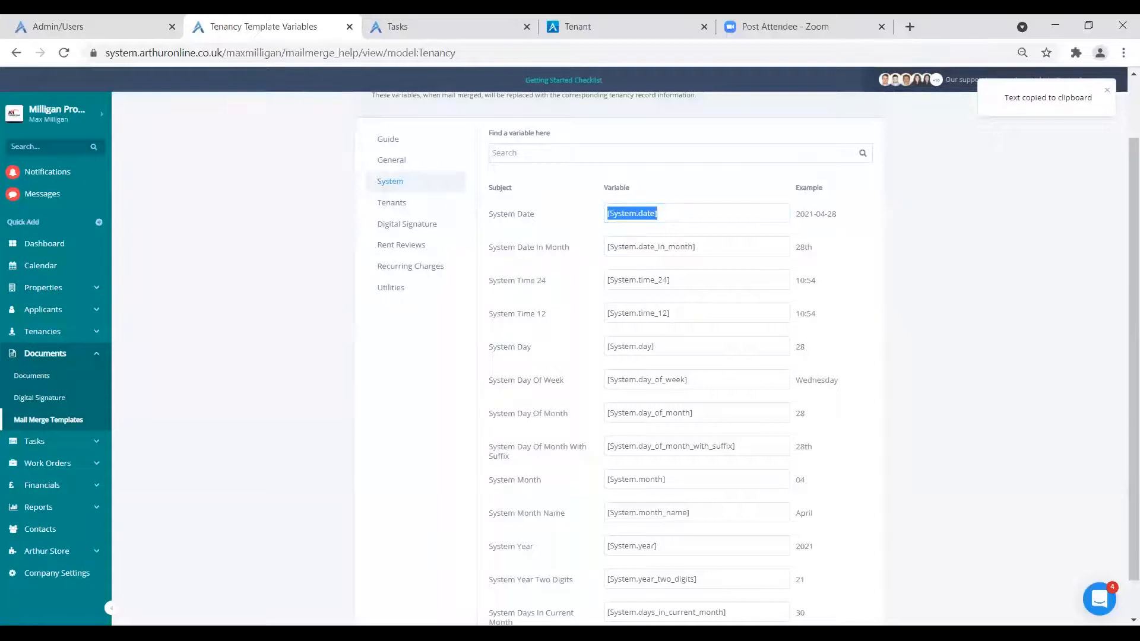
key(alt+Tab)
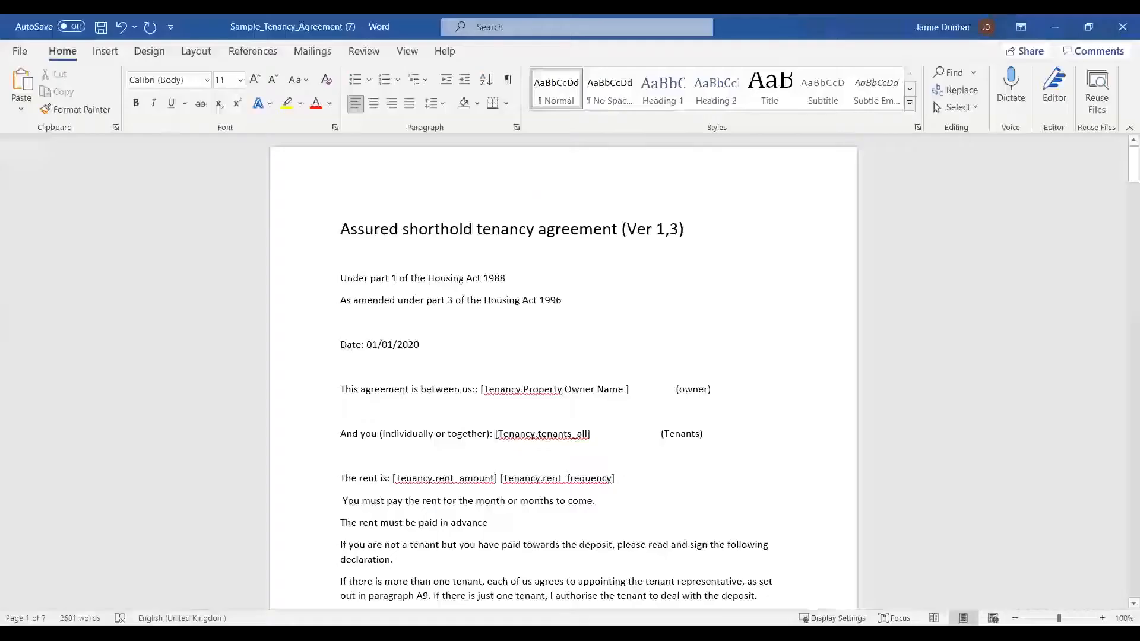
drag(466, 338, 370, 346)
key(ctrl+v)
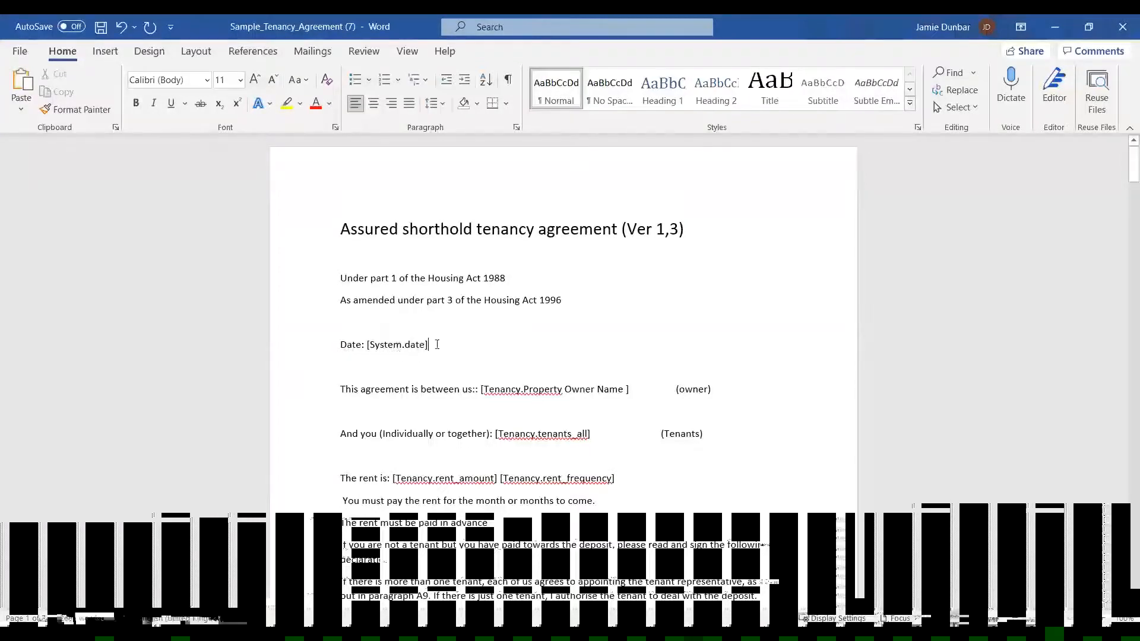
click(562, 362)
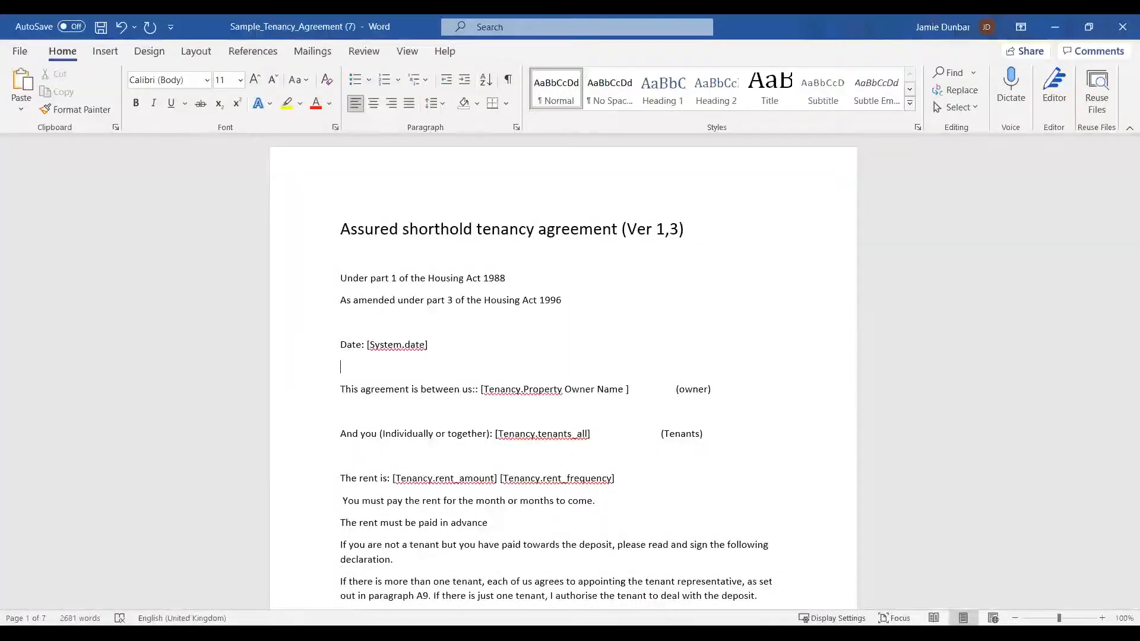
Copy [Signable.signaturefield_signer1] from Arthur's Digital Signature variables and insert it below Landlord/agent in the Word agreement.
key(alt+Tab)
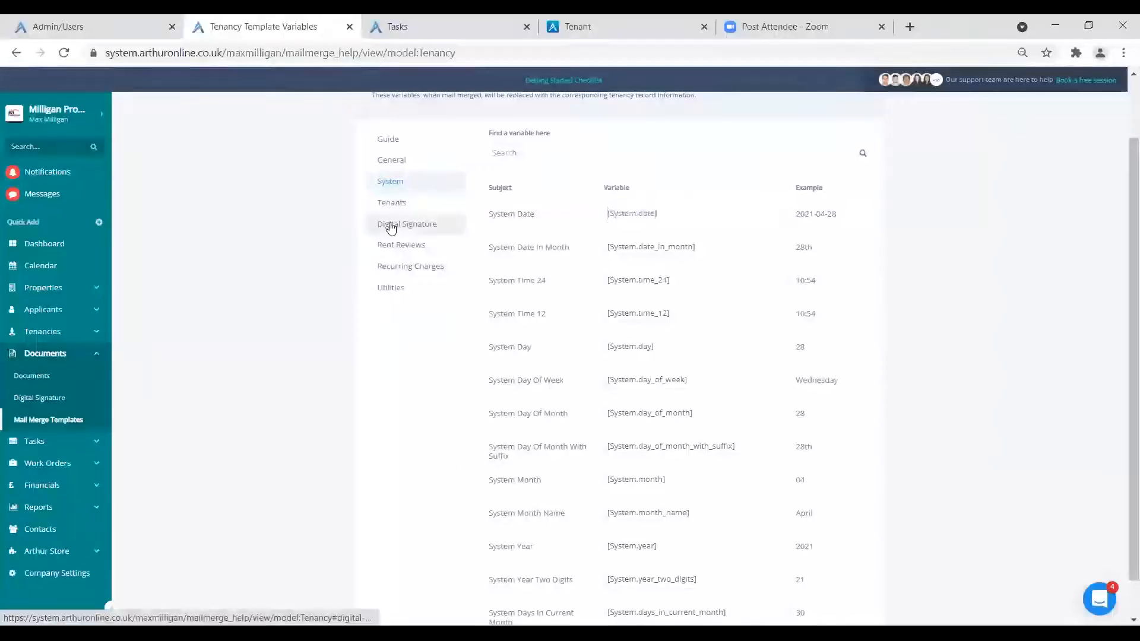
click(408, 224)
scroll(524, 392, down, 4)
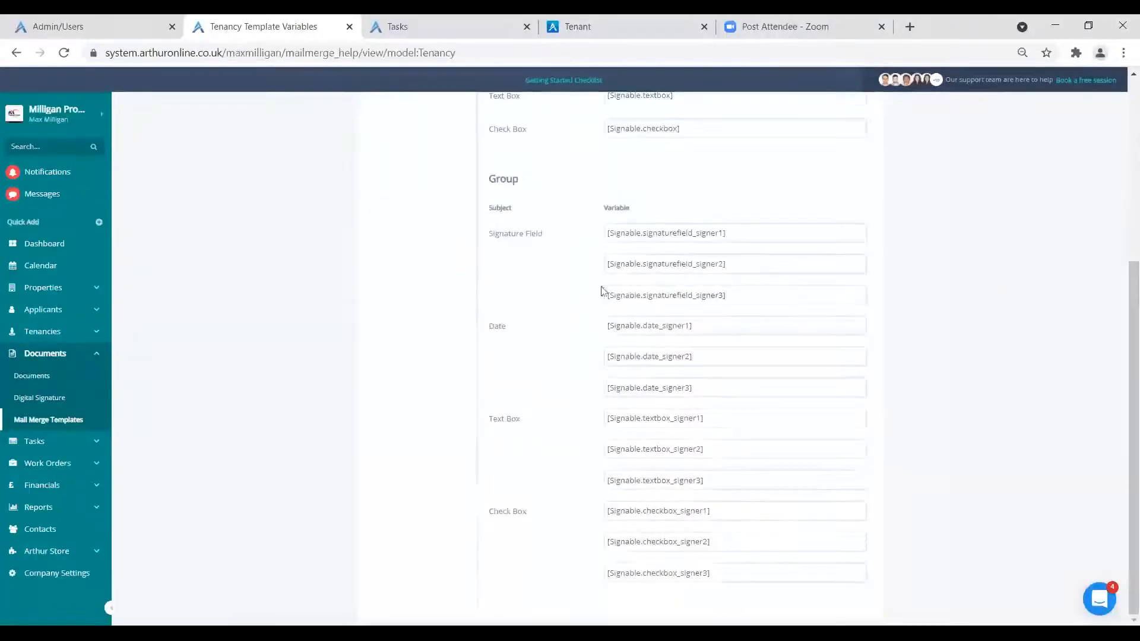
click(854, 235)
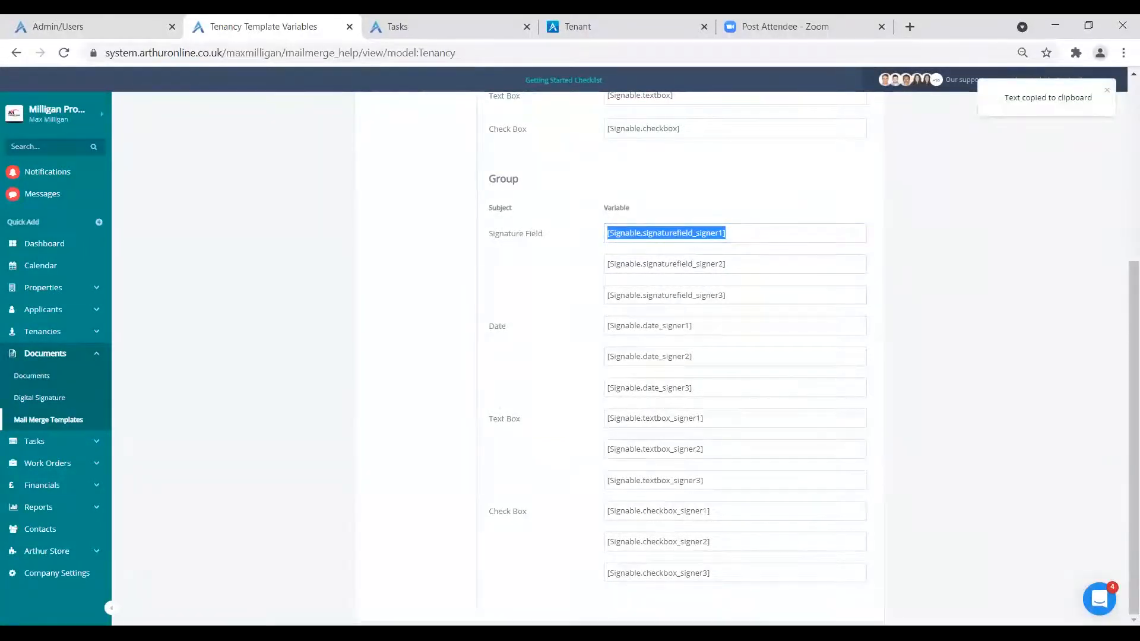
key(alt+Tab)
scroll(274, 501, down, 20)
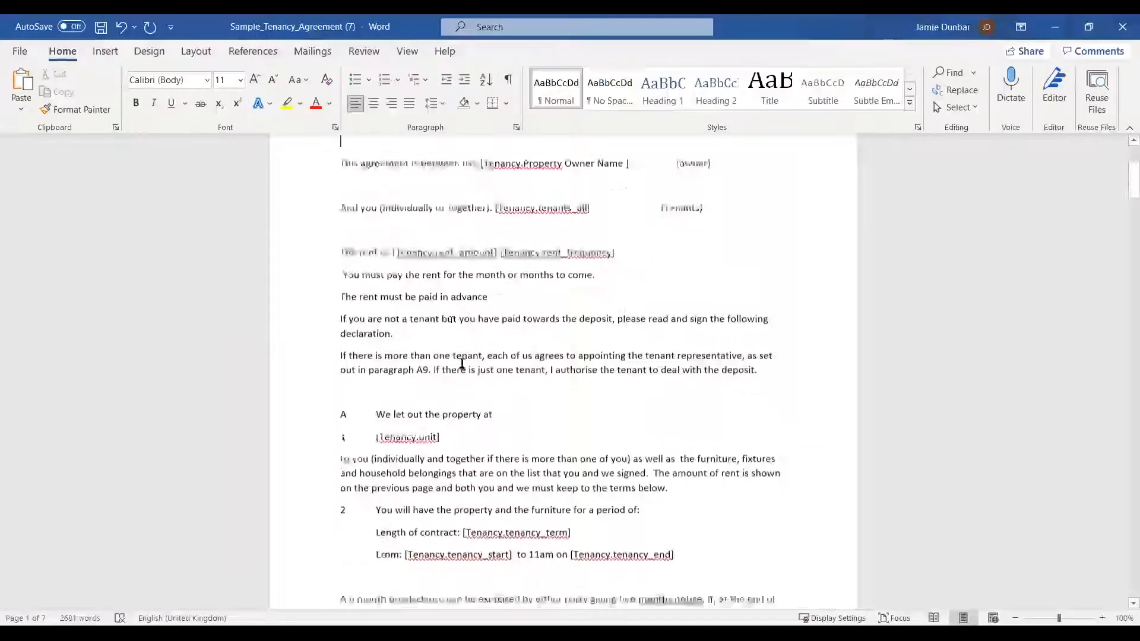
mouse_move(1134, 285)
mouse_down()
mouse_move(1134, 532)
mouse_move(1134, 519)
mouse_up()
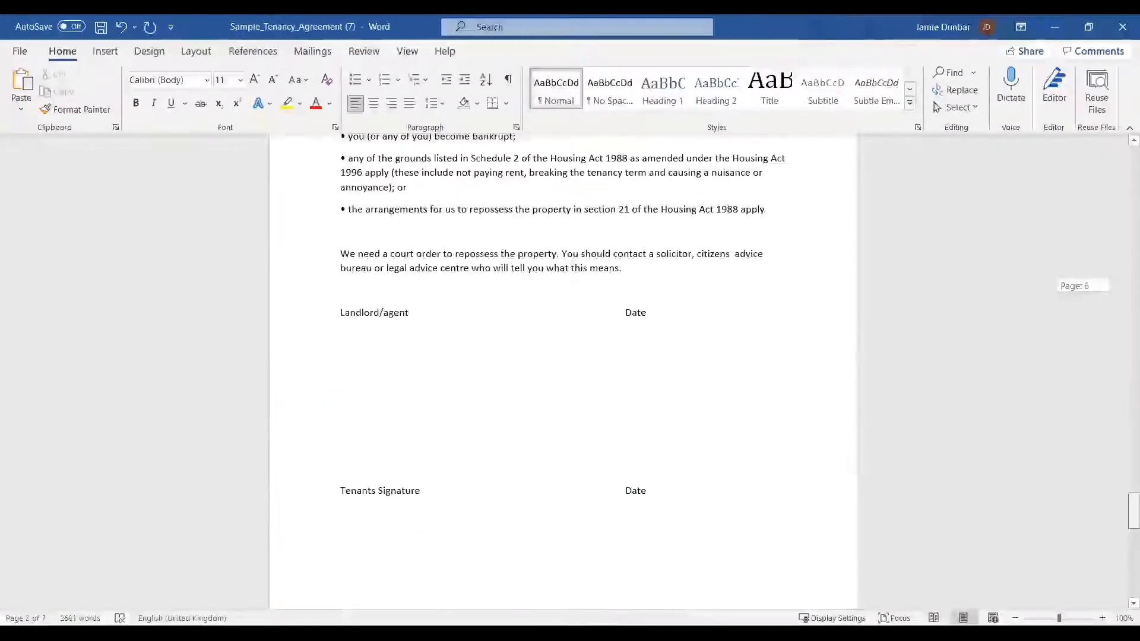
click(347, 354)
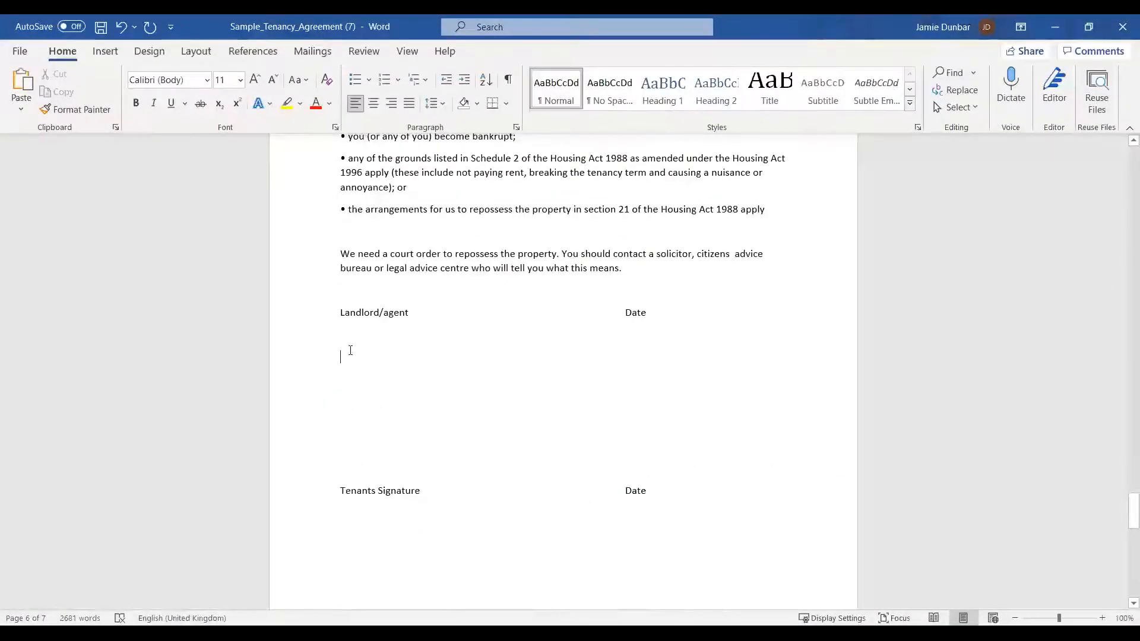
key(ctrl+v)
Insert the copied signature variable below Tenants Signature and edit it to [Signable.signaturefield_signer2].
scroll(351, 416, down, 2)
click(344, 482)
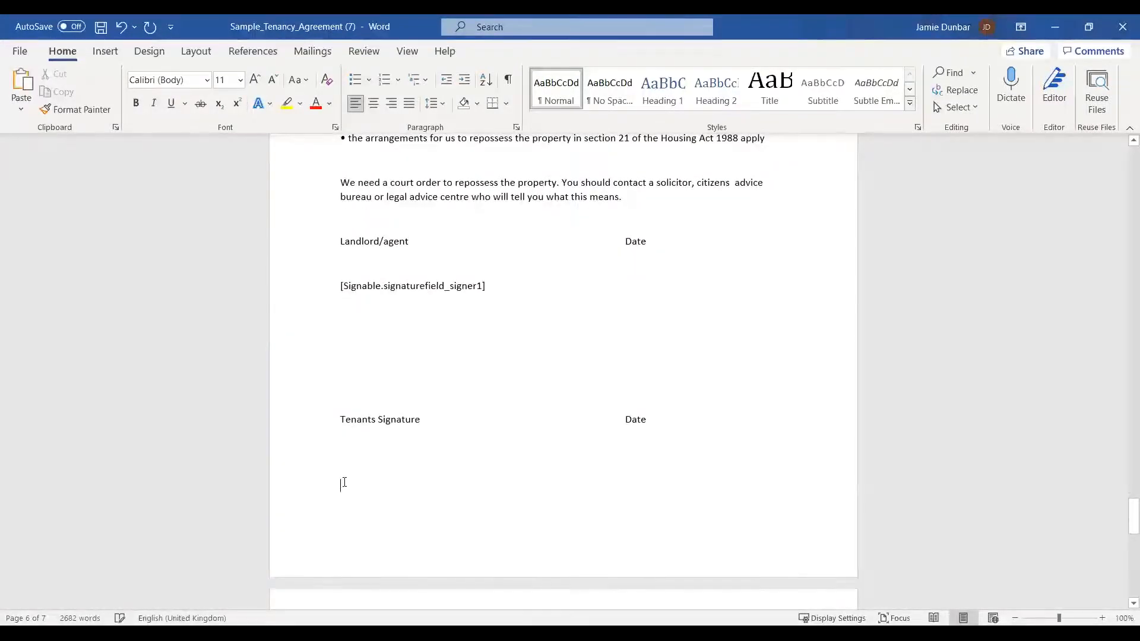
key(ctrl+v)
click(478, 486)
key(Delete)
text(2)
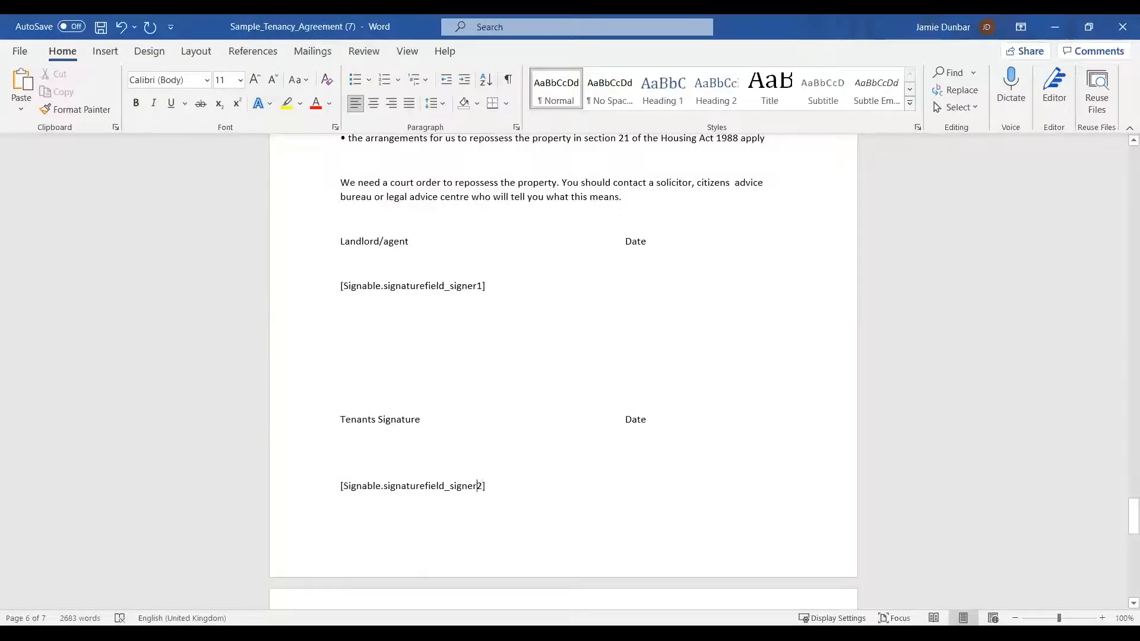
Swap the signature order by setting the tenant's variable to signer1 and the landlord/agent's variable to signer2.
scroll(447, 476, down, 4)
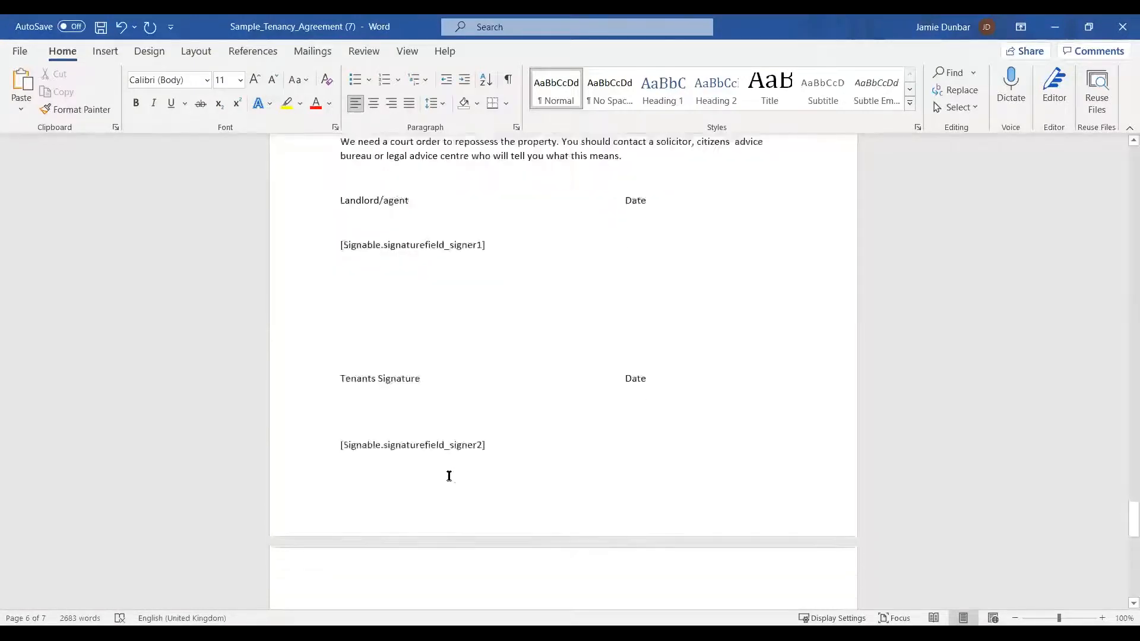
scroll(451, 484, down, 8)
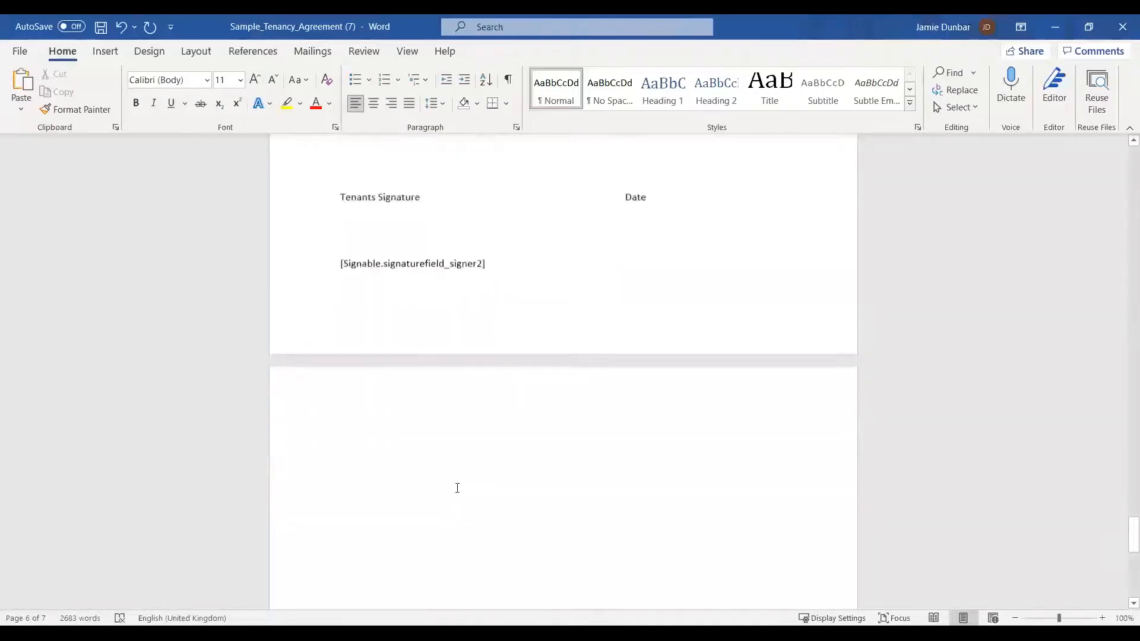
scroll(434, 463, up, 14)
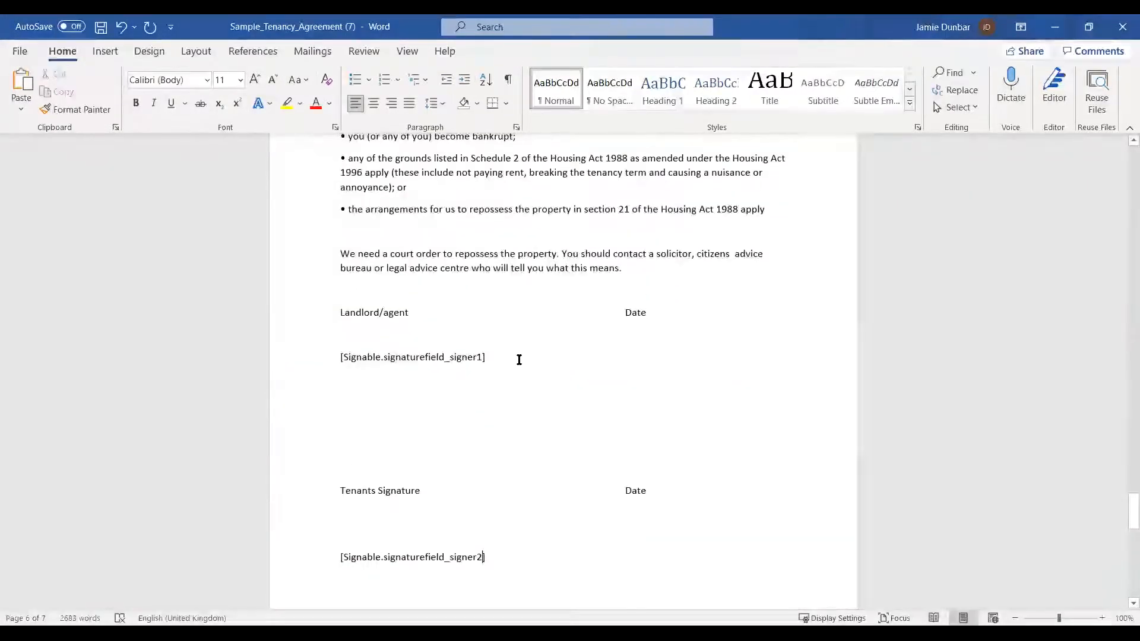
scroll(517, 356, down, 1)
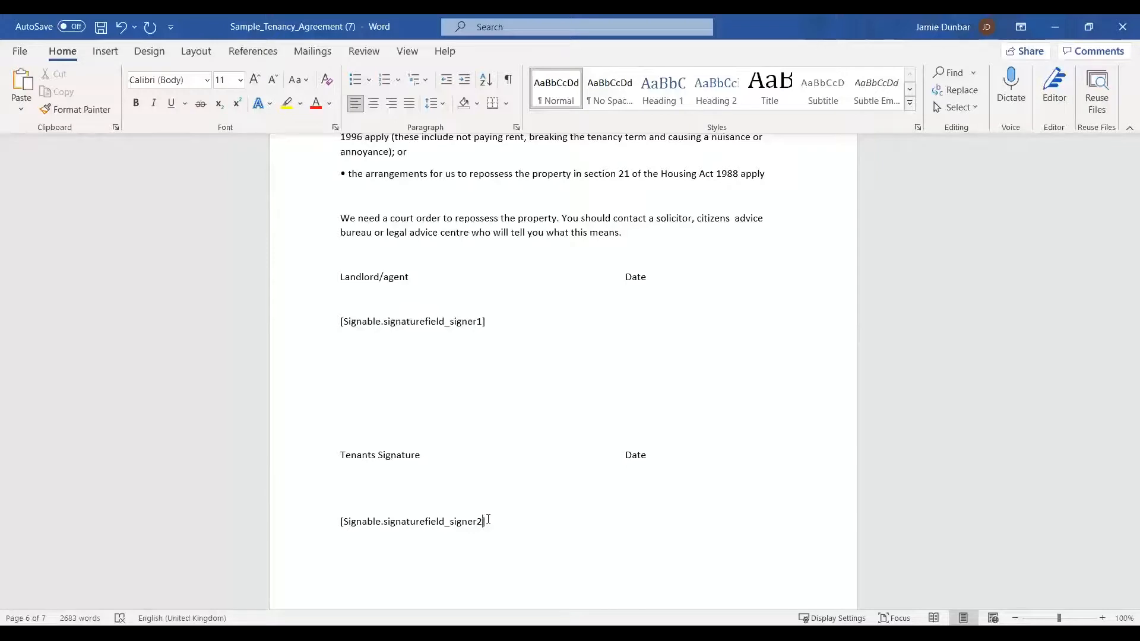
key(BackSpace)
text(1)
click(484, 324)
key(Left)
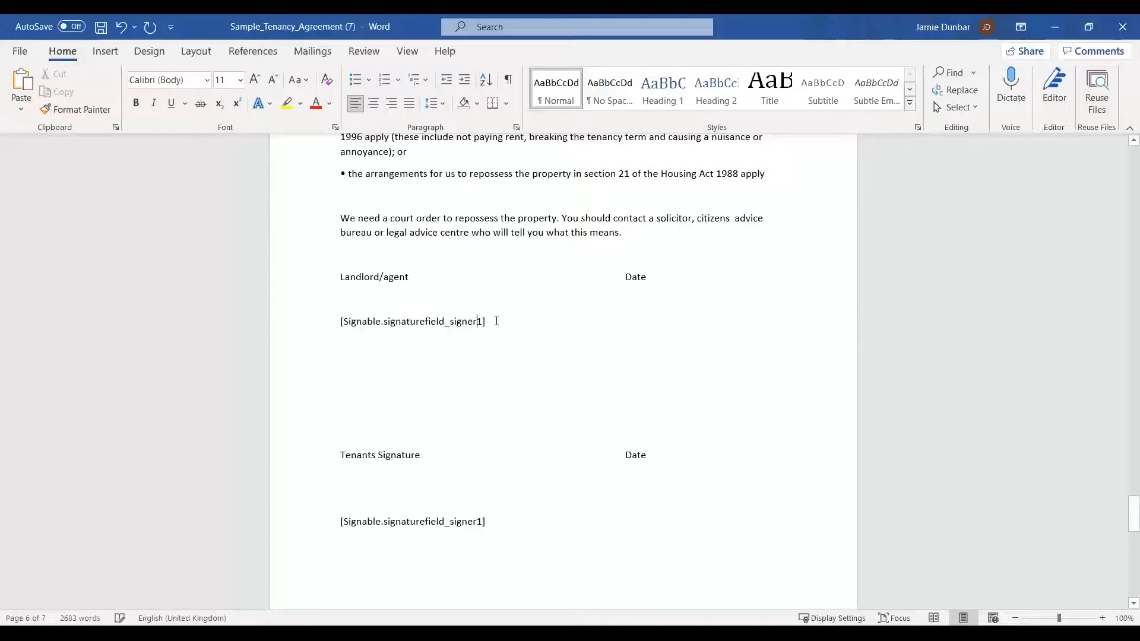
key(Delete)
text(2)
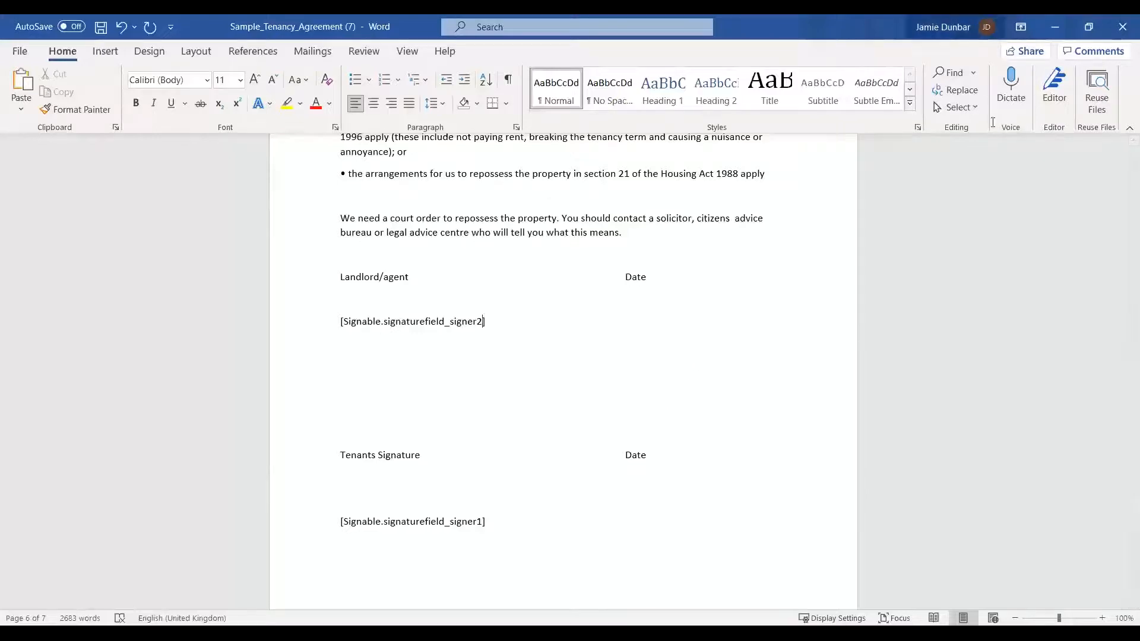
Copy [Signable.date_signer1] from Arthur's variables, insert it below the landlord/agent's Date in Word and edit it to signer2.
key(alt+Tab)
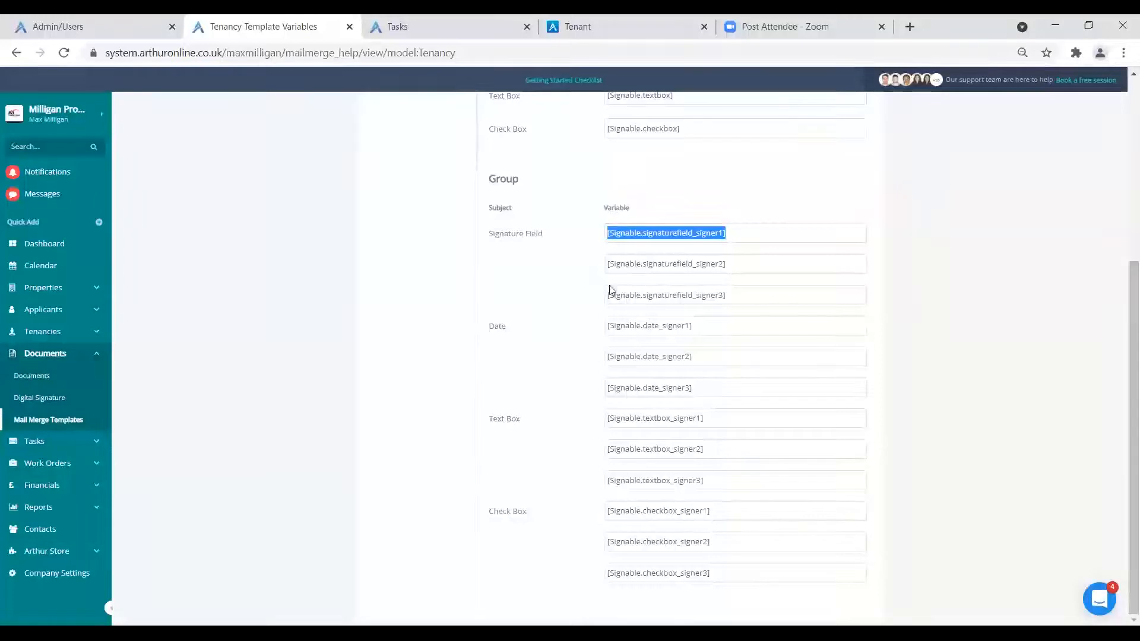
click(853, 325)
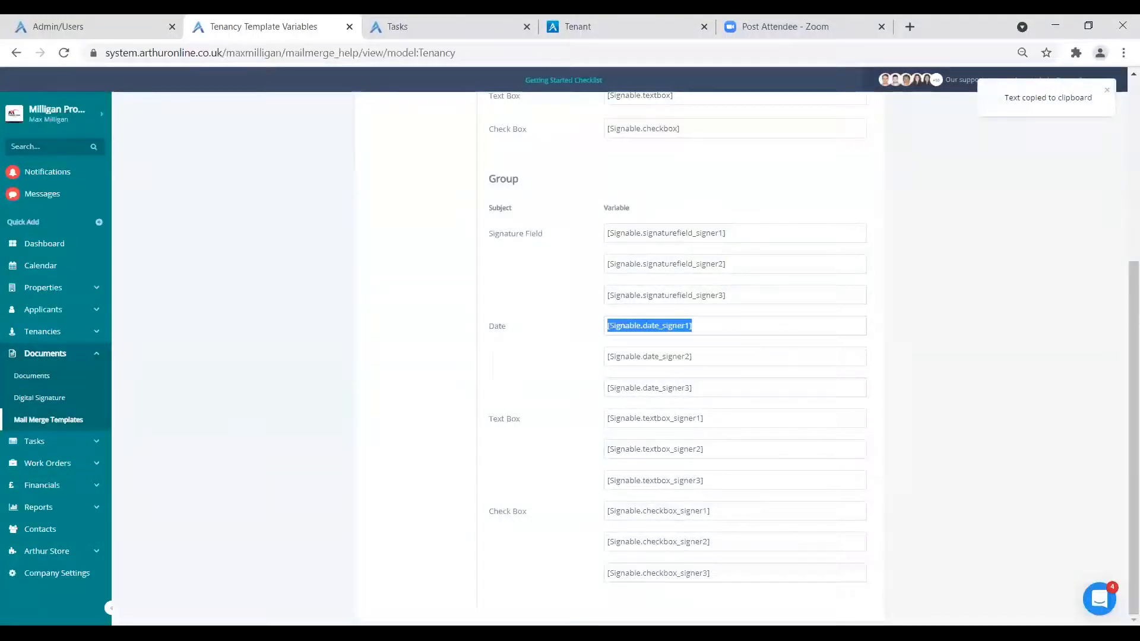
key(alt+Tab)
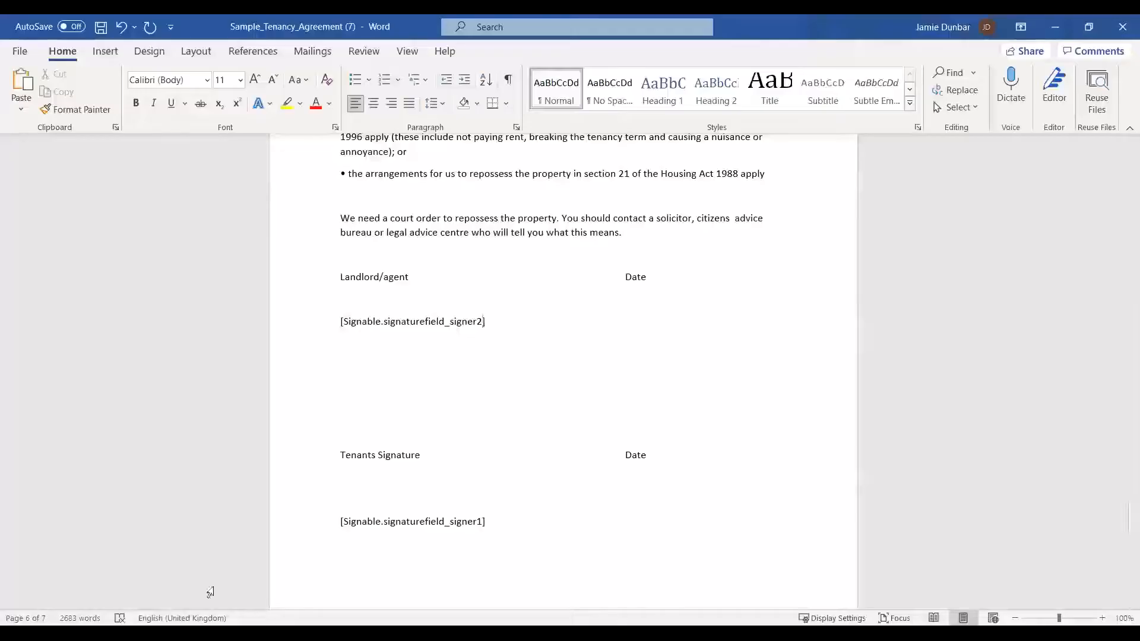
click(628, 319)
key(ctrl+v)
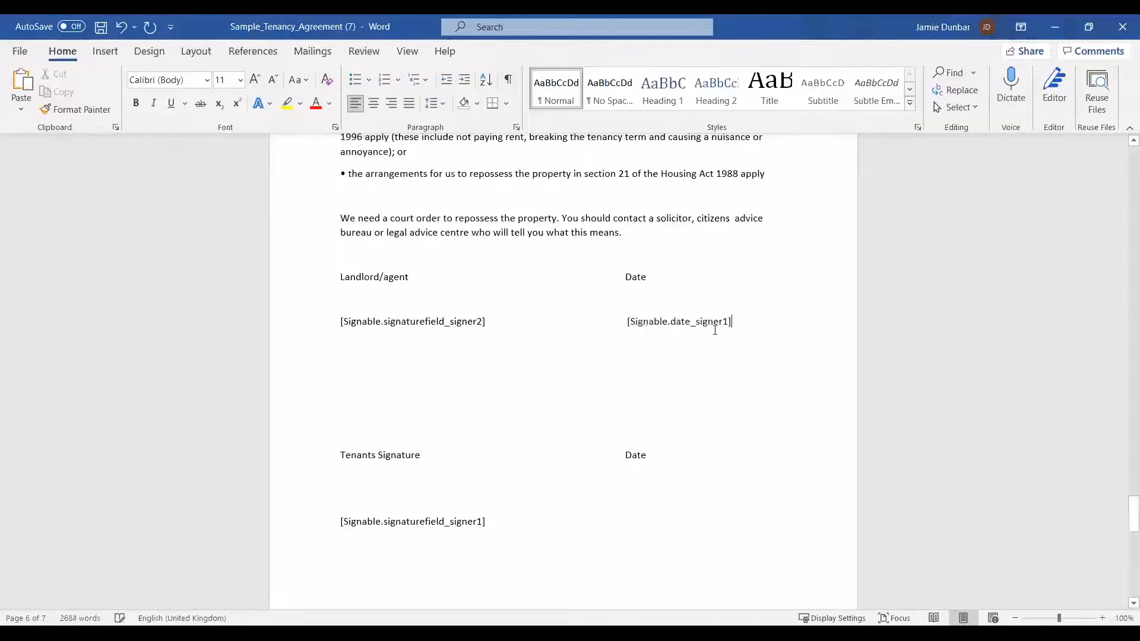
click(728, 321)
key(BackSpace)
text(2)
Insert [Signable.date_signer1] below the Date beside the tenant's signature.
click(614, 522)
key(ctrl+v)
scroll(667, 496, up, 3)
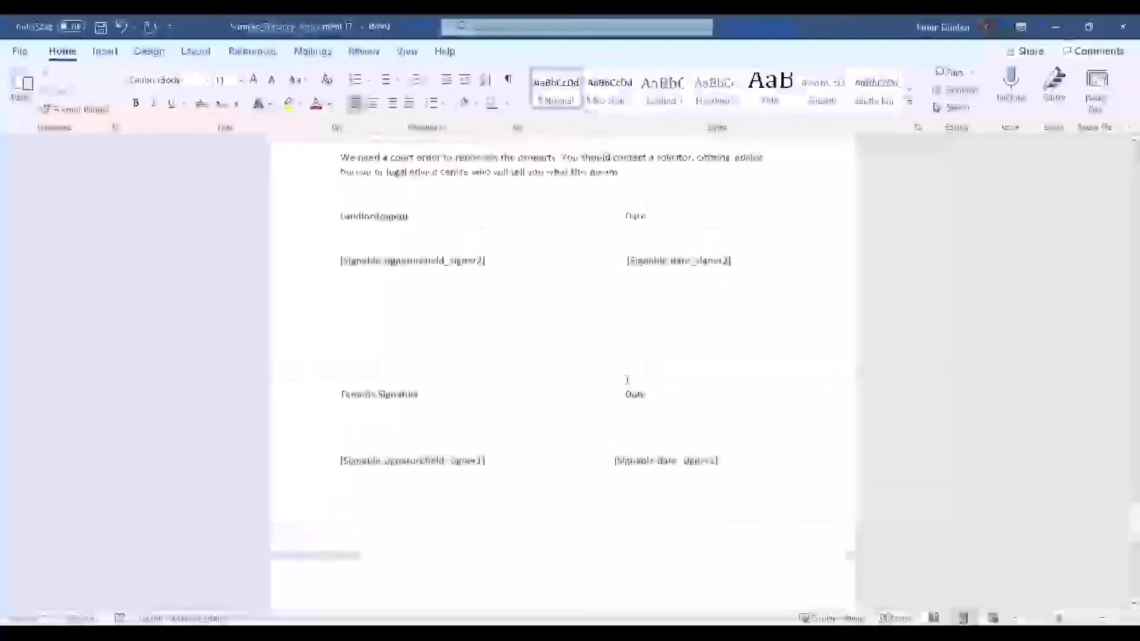
scroll(627, 380, up, 8)
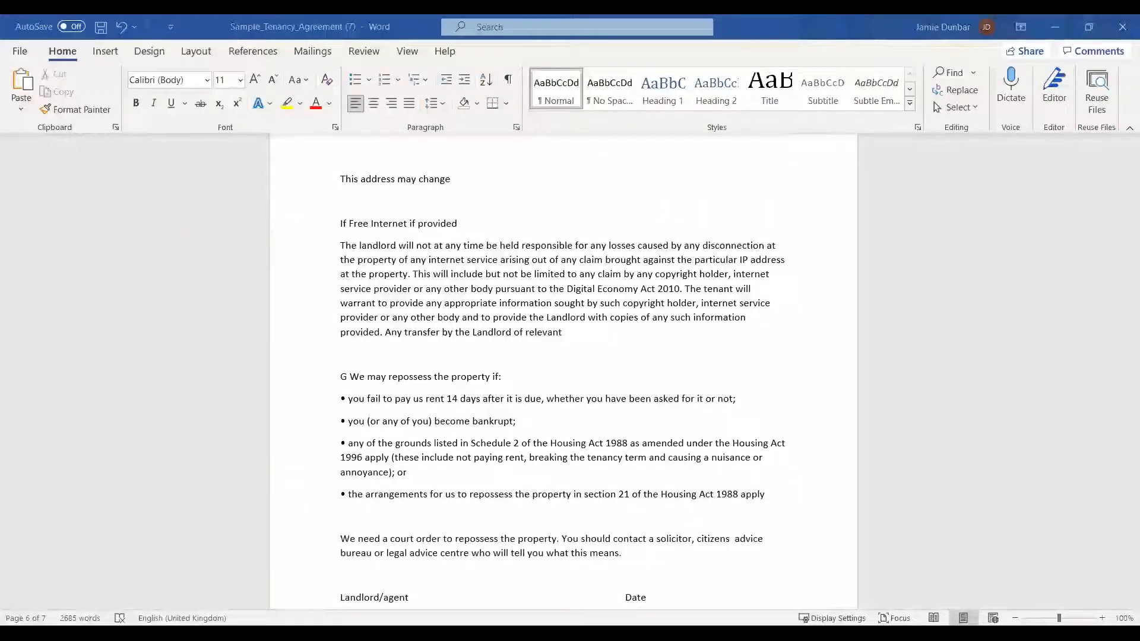
Return to Arthur's Mail Merge Templates and upload "training webinar.docx" as a Tenancy template named "Webinar taining".
key(alt+Tab)
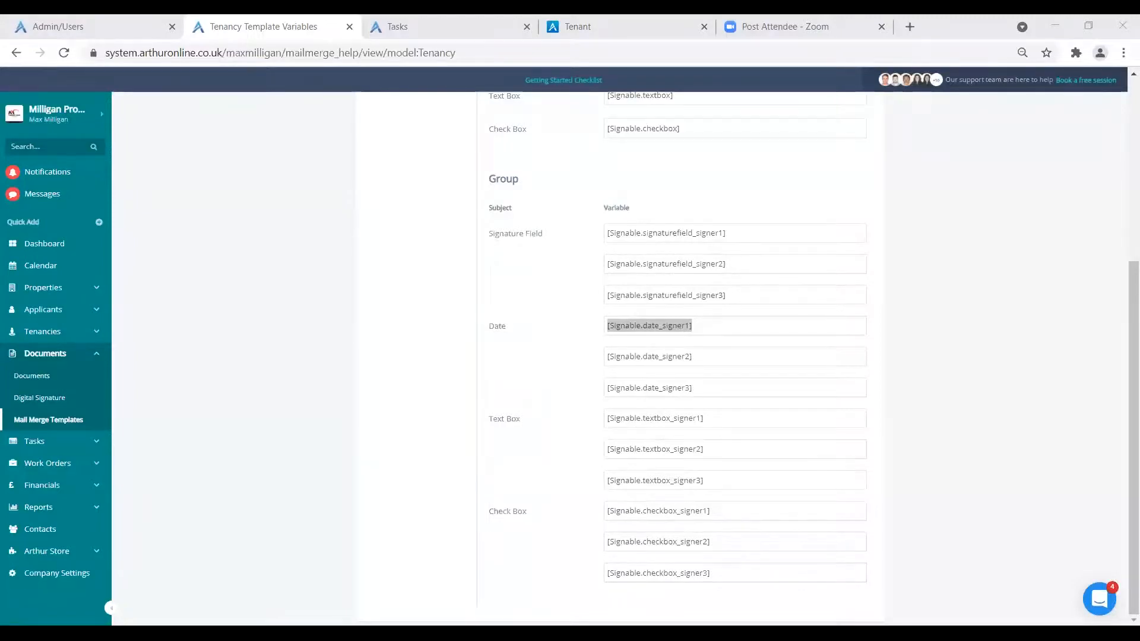
scroll(294, 362, up, 5)
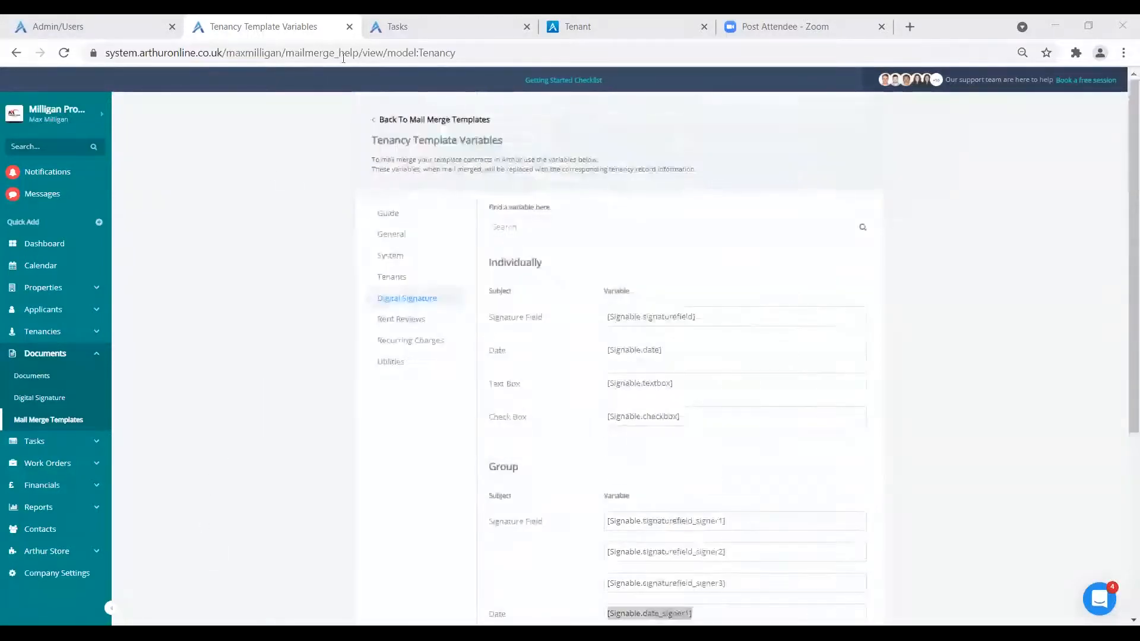
click(434, 121)
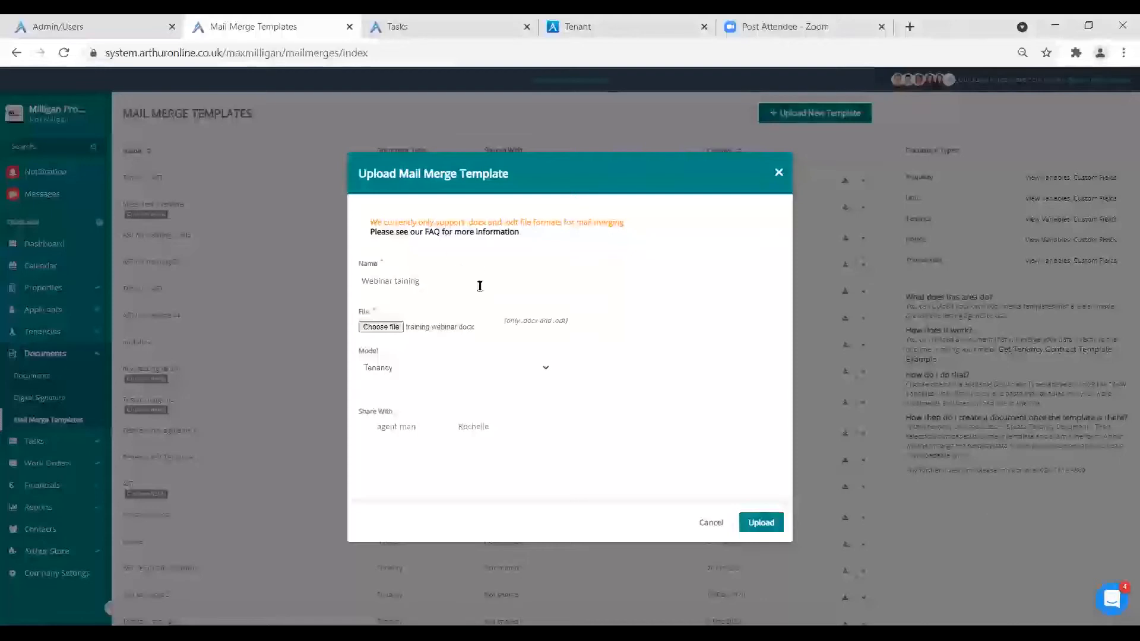
click(493, 288)
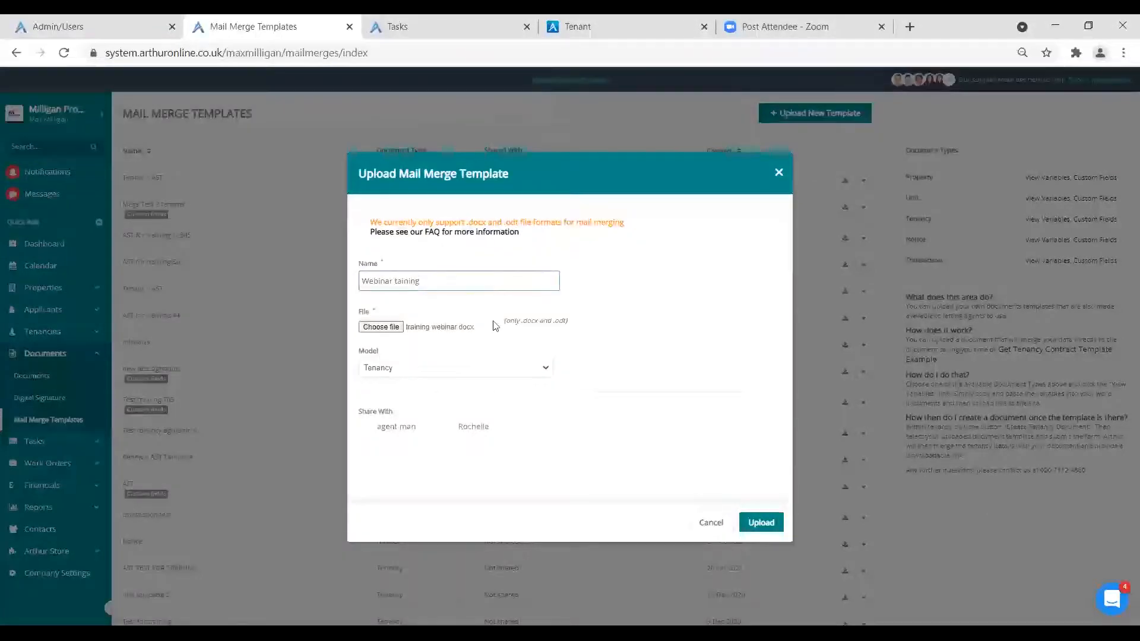
drag(472, 343, 385, 357)
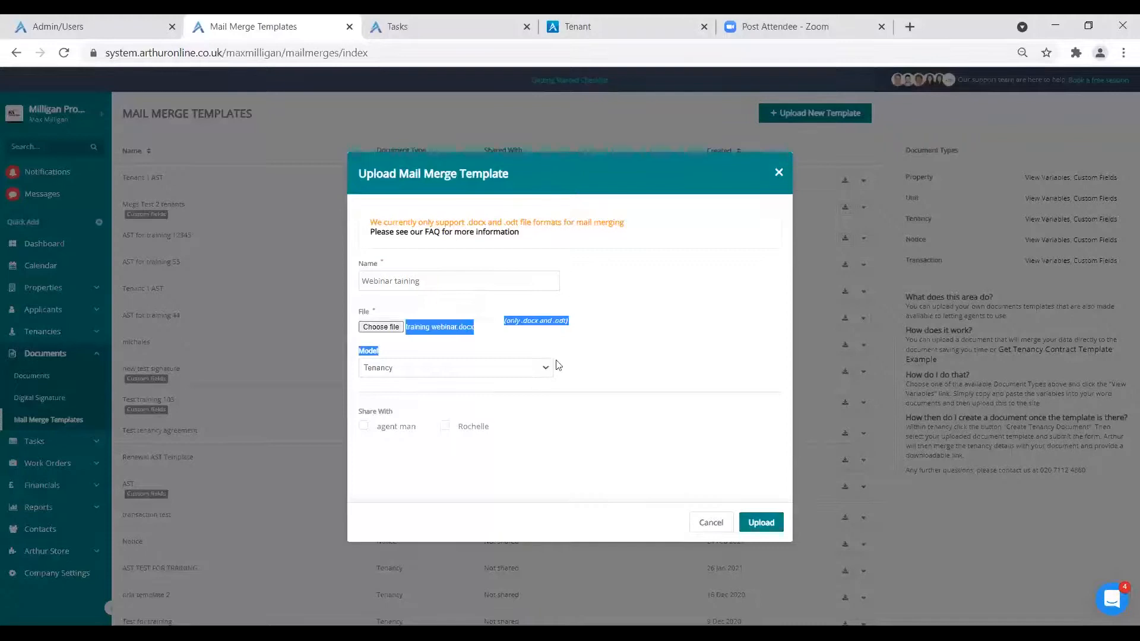
click(636, 410)
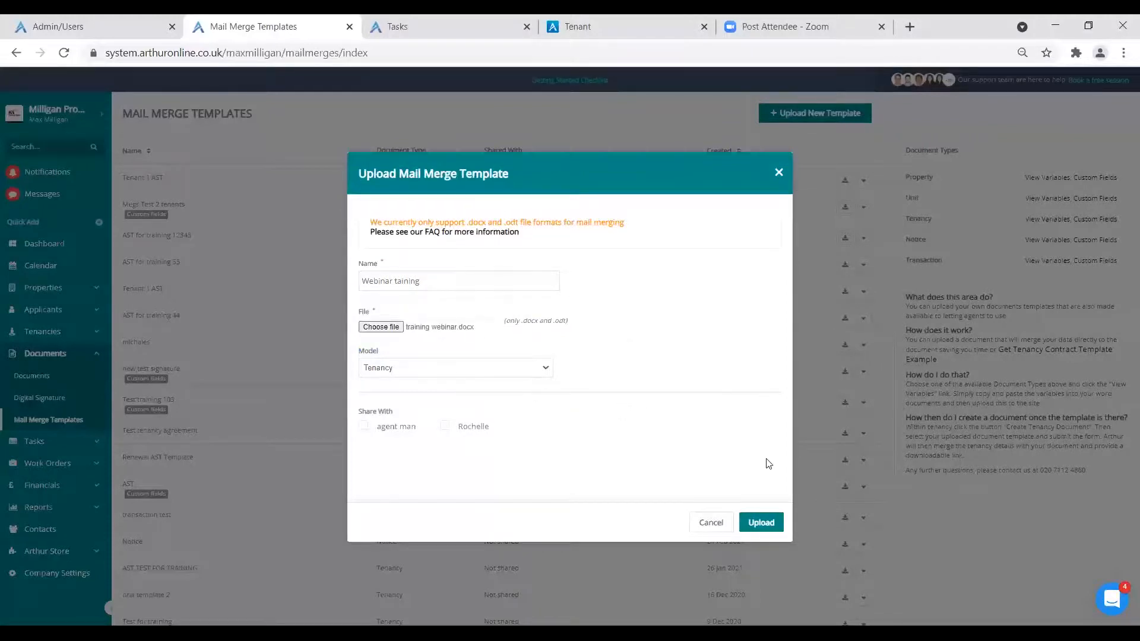
click(763, 523)
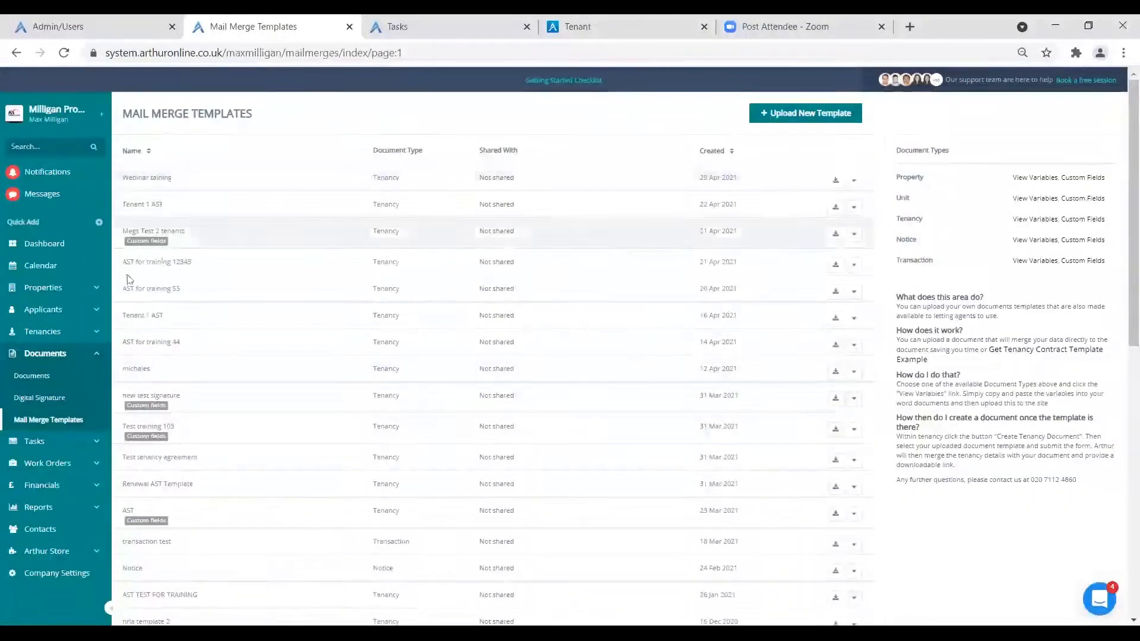
Open tenancy TE1015's documents and start a new mail merge document for it.
click(42, 331)
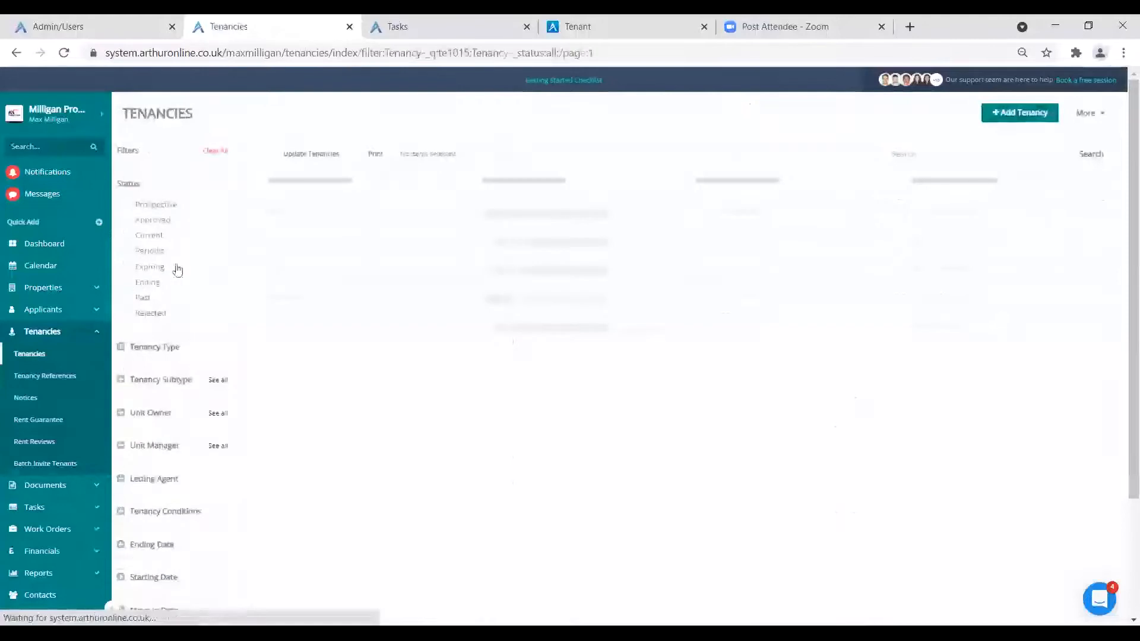
click(272, 206)
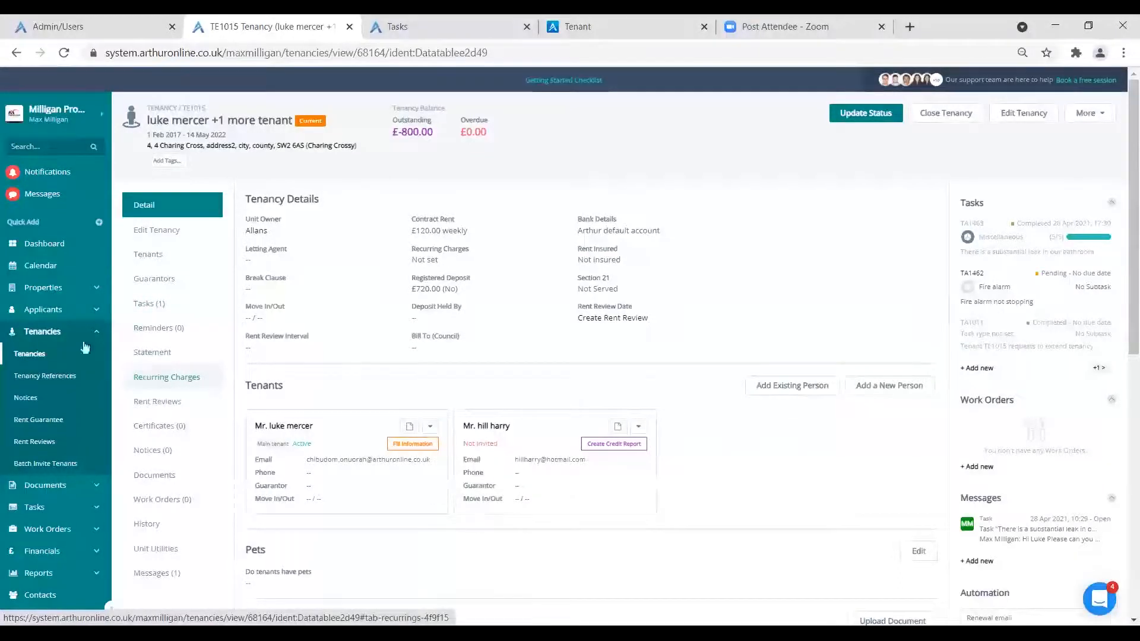
click(149, 484)
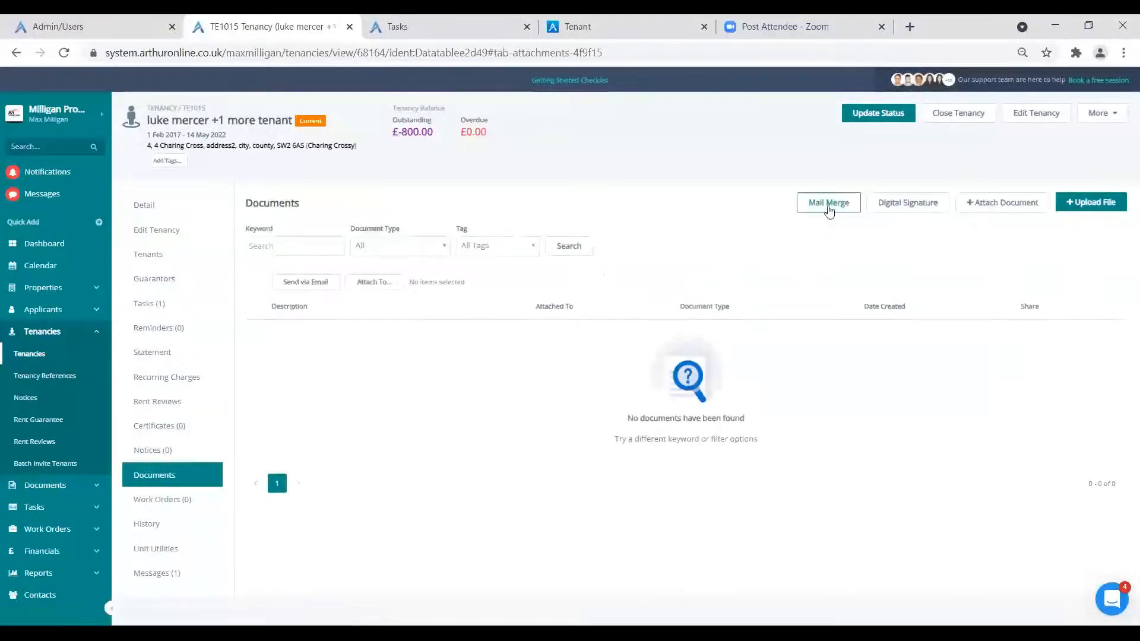
click(828, 204)
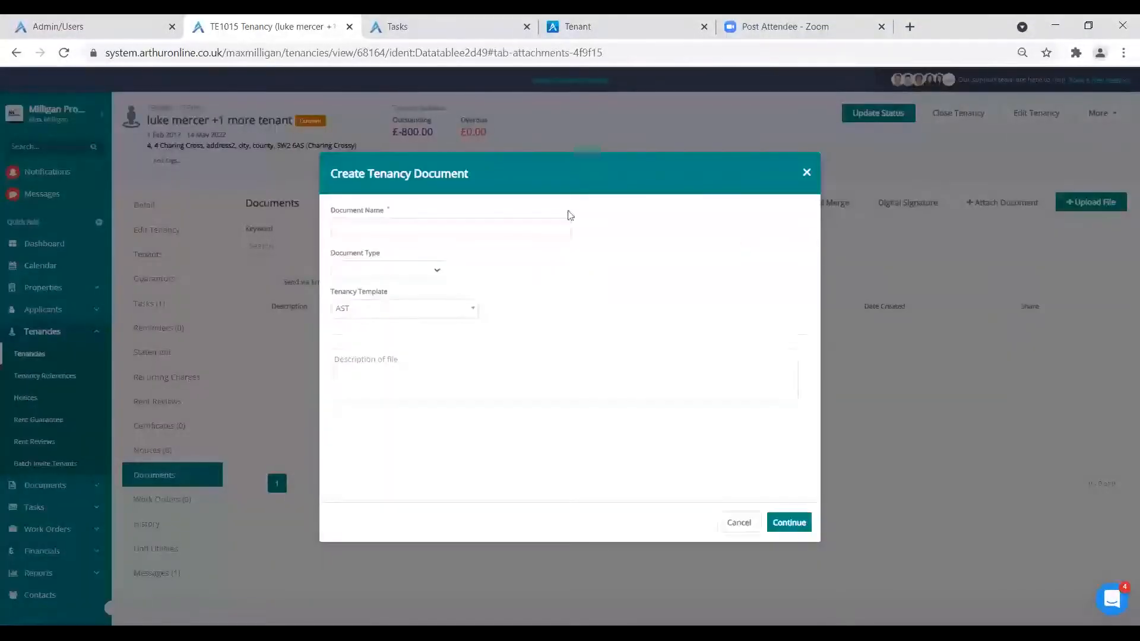
Name the document with the tenant's first name plus "AST", set its type to Contract and use the "Webinar taining" tenancy template.
click(468, 233)
text(Luke AST)
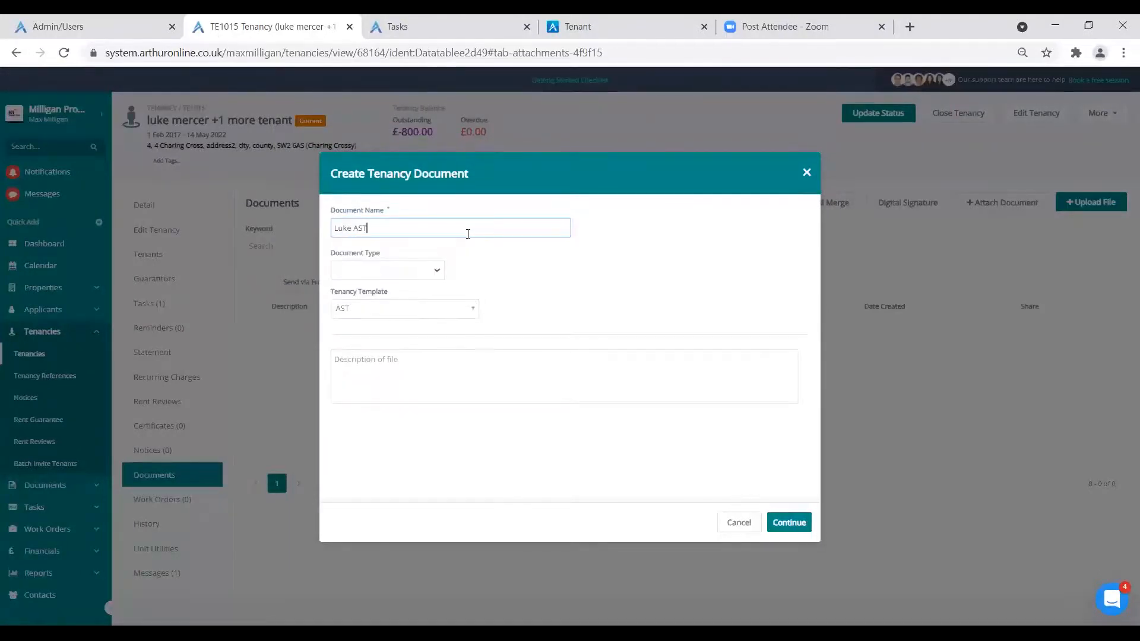
click(396, 267)
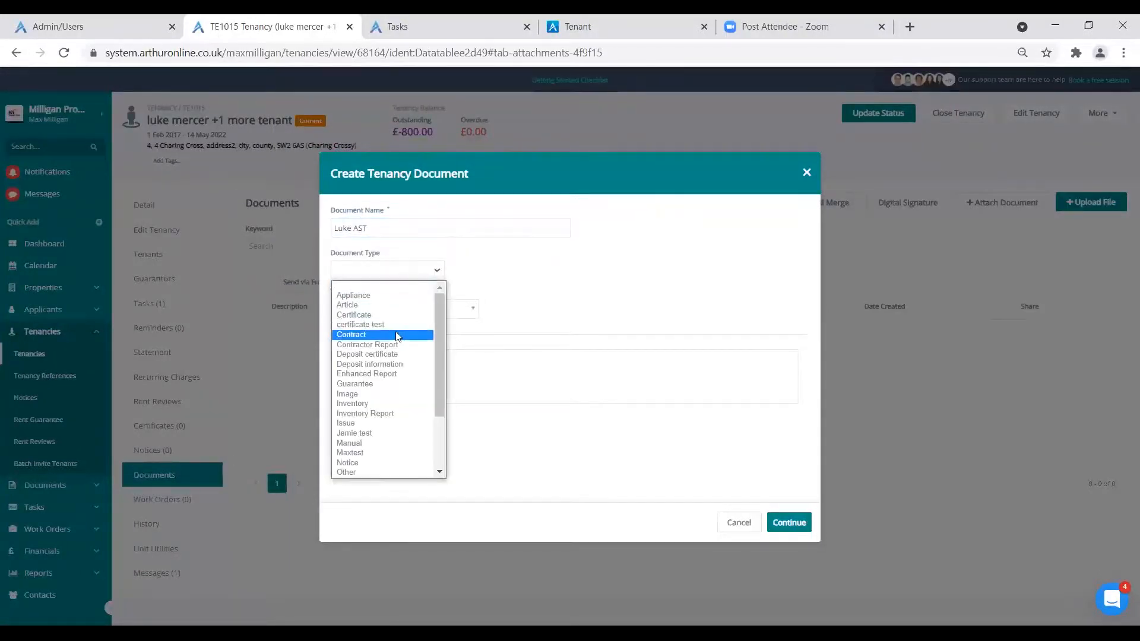
click(412, 334)
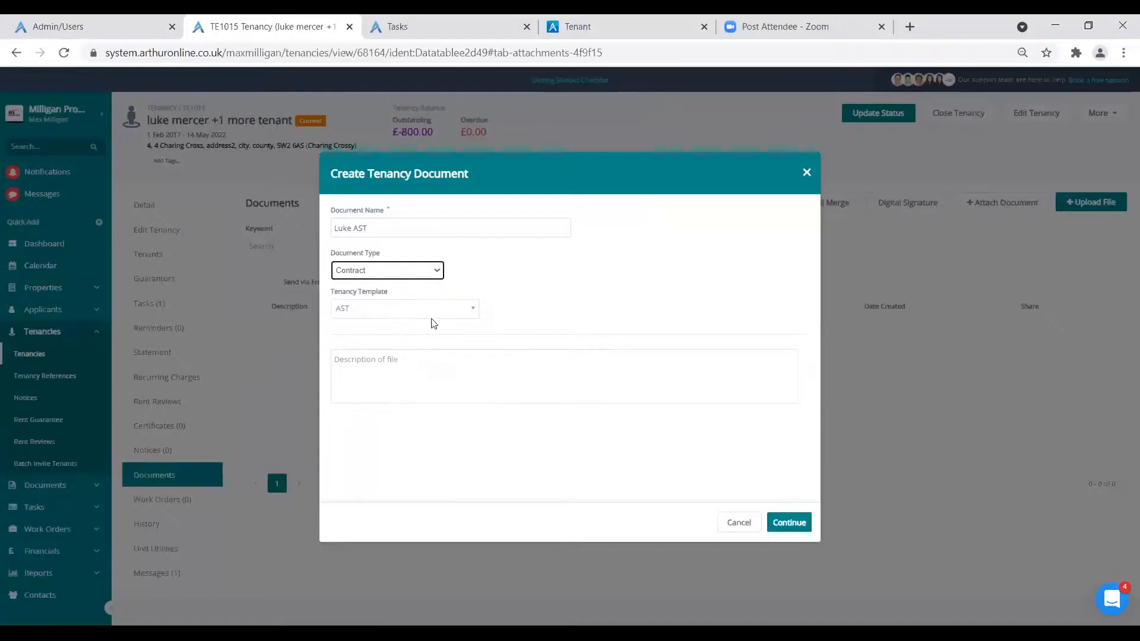
click(427, 317)
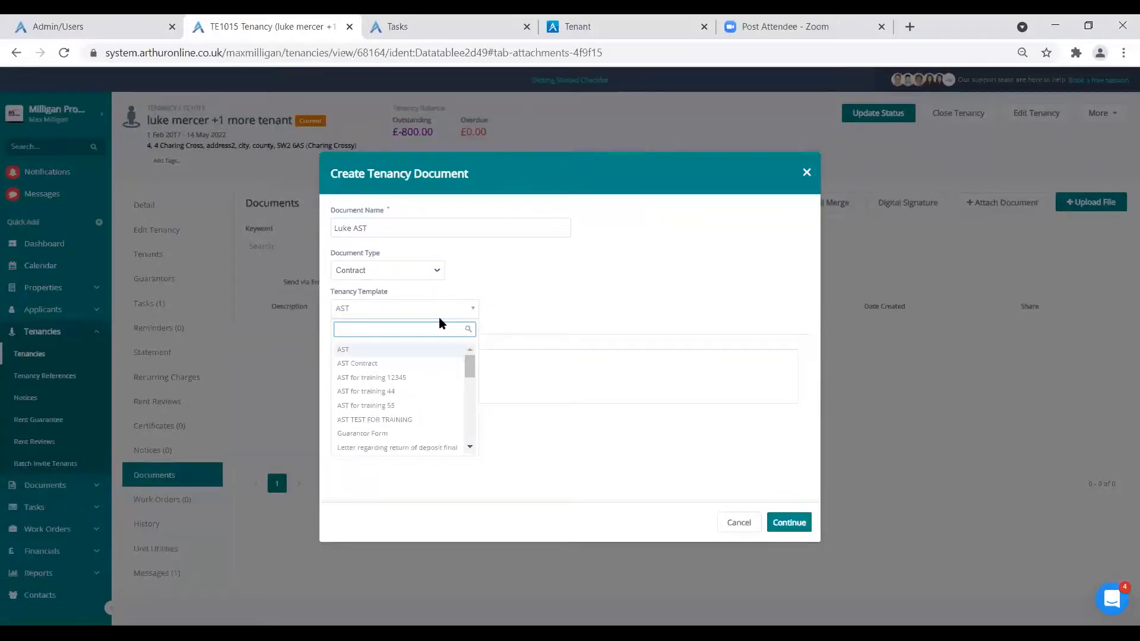
text(webin)
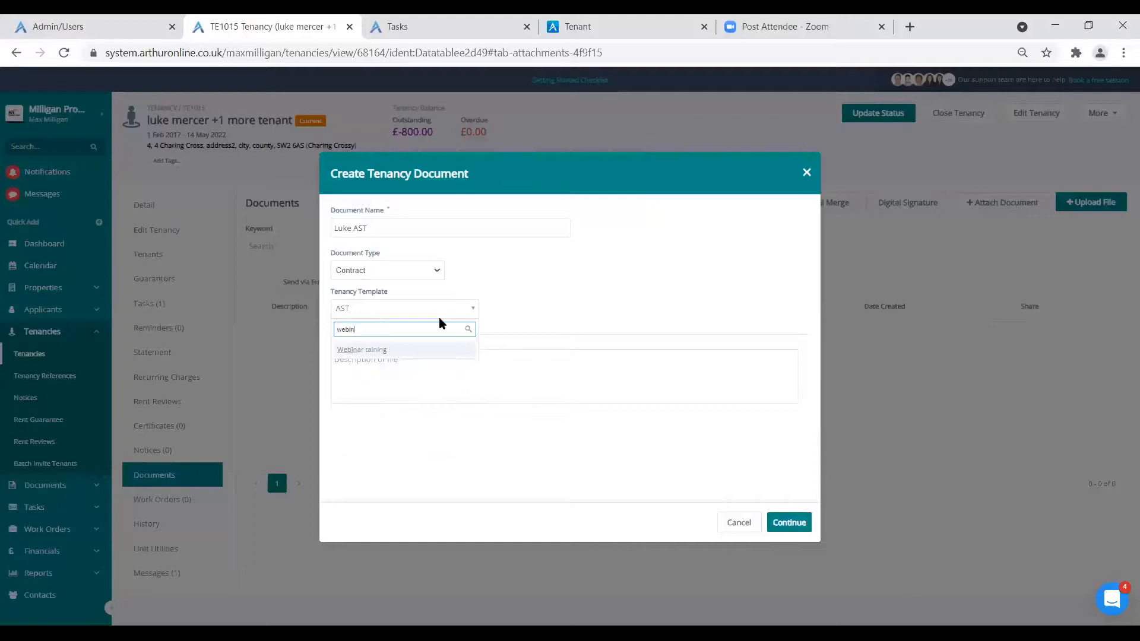
click(424, 352)
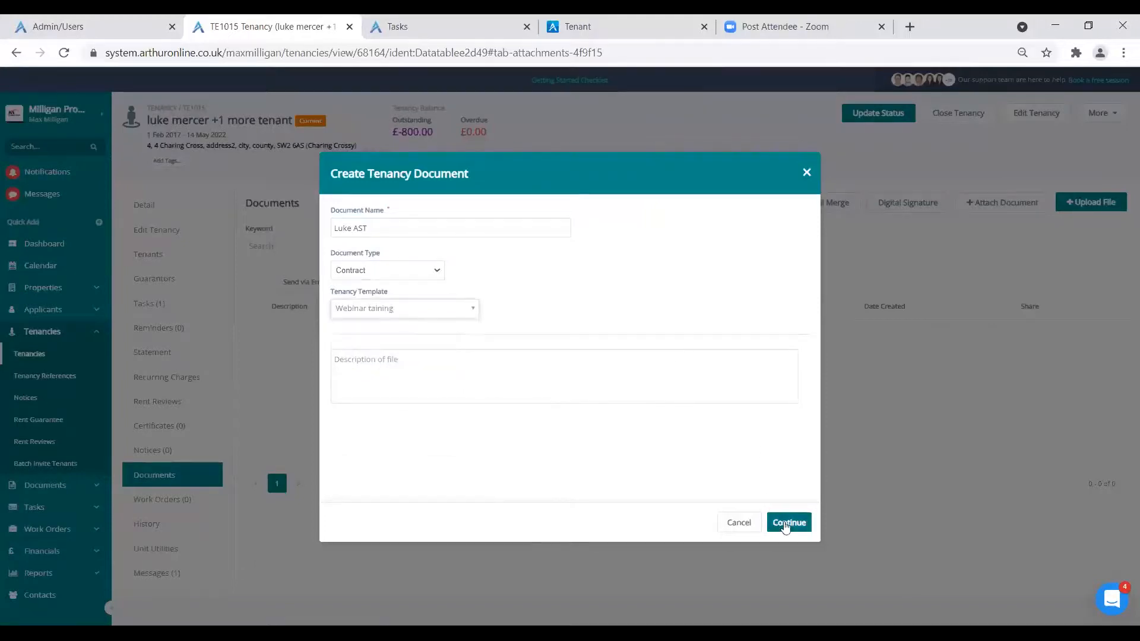
click(785, 524)
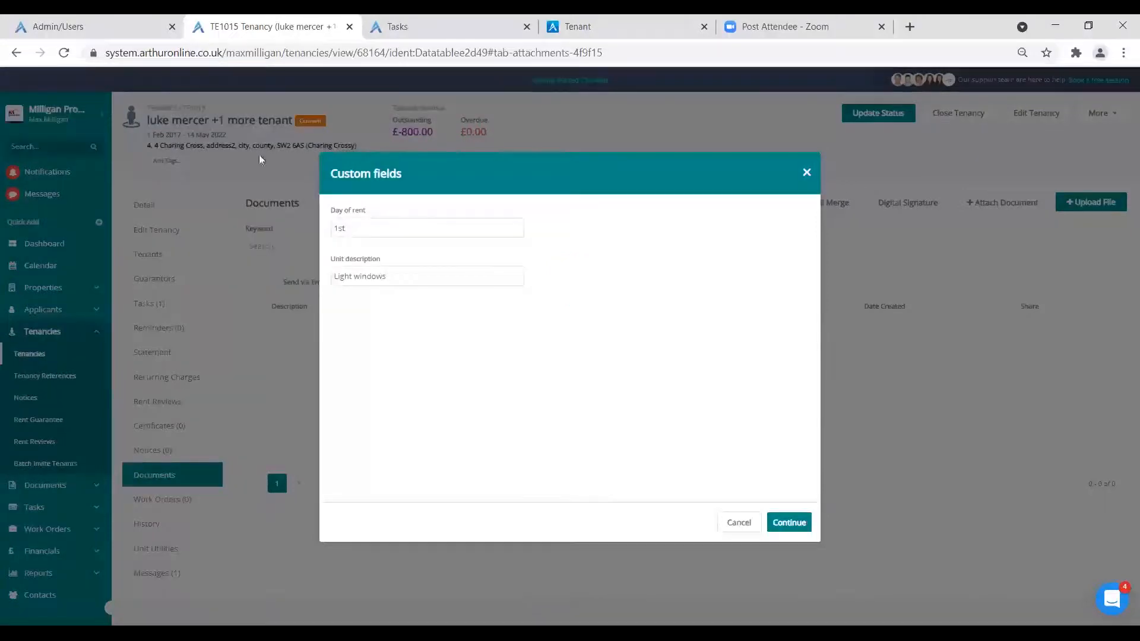
Keep the prefilled Day of rent and Unit description custom fields and continue to finalising the mail merge.
drag(397, 213, 185, 202)
drag(384, 275, 432, 256)
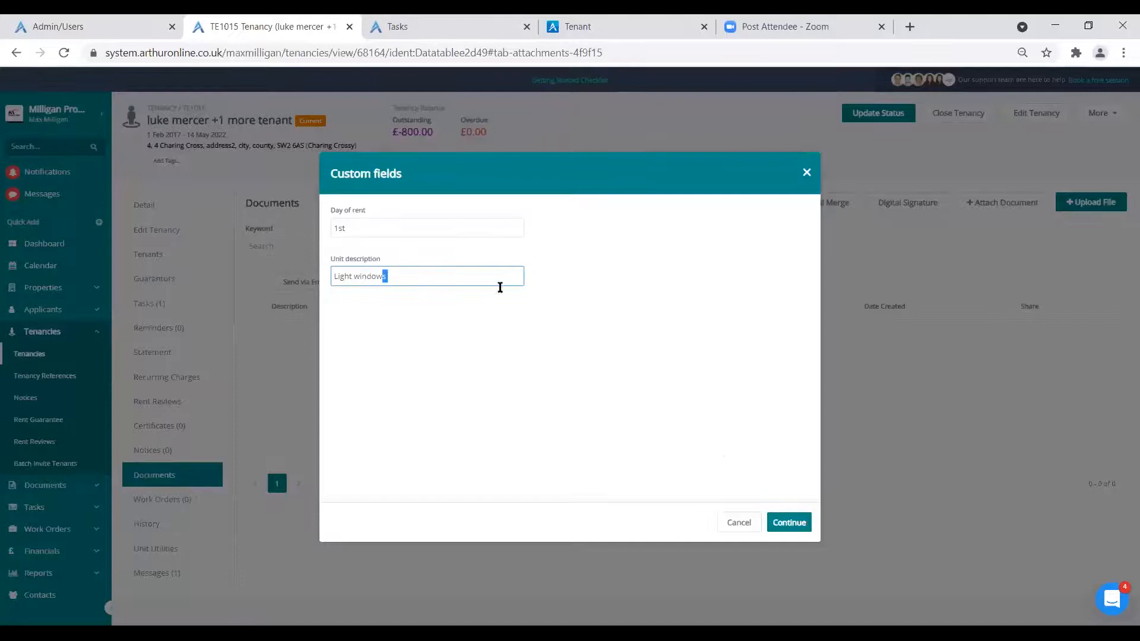
click(800, 518)
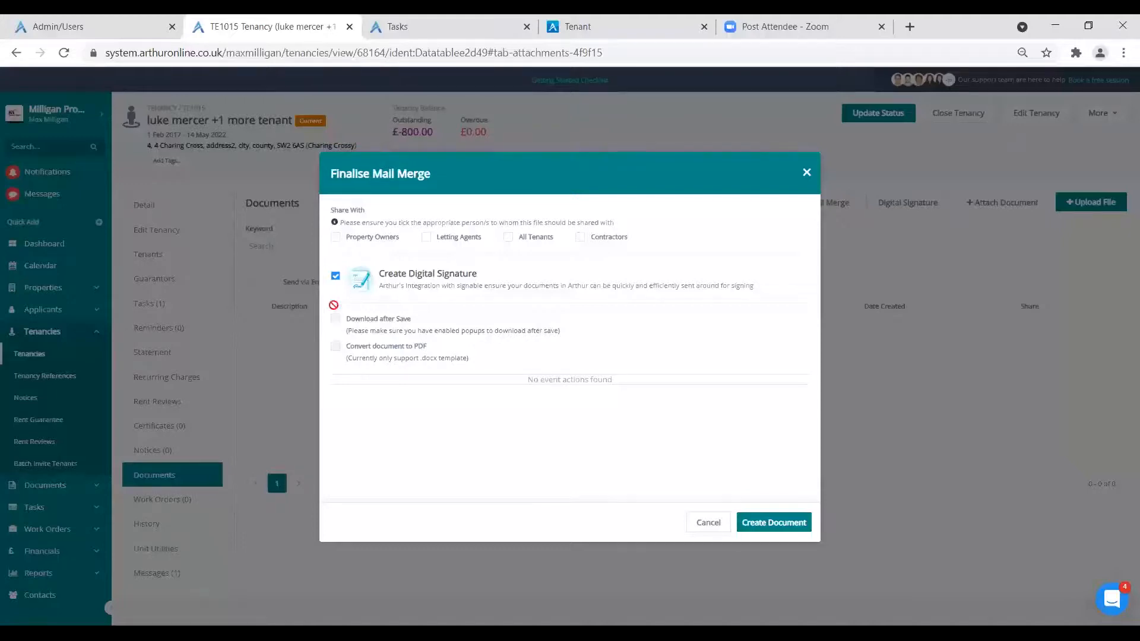
click(336, 276)
click(335, 319)
click(336, 319)
click(335, 276)
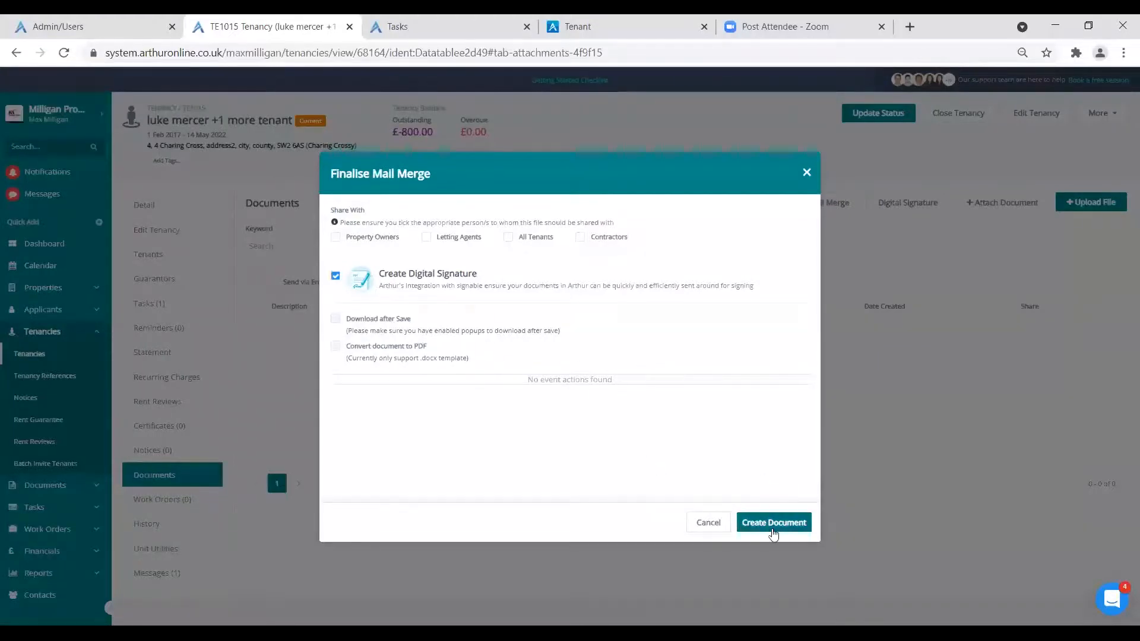
Create the merged tenancy document with Create Digital Signature enabled.
click(771, 530)
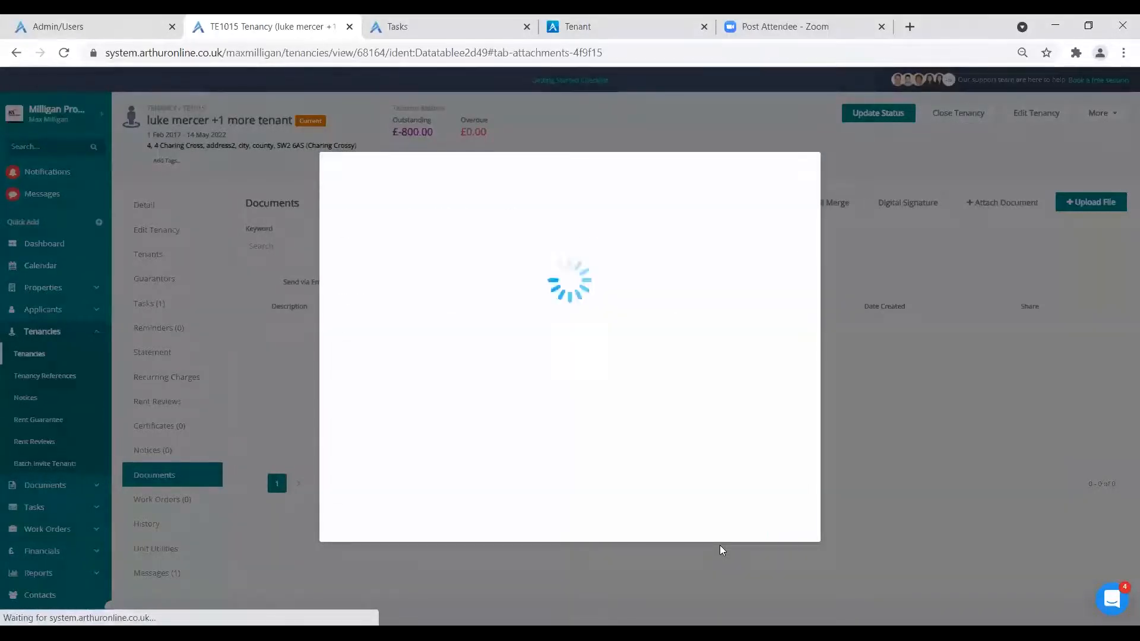
Examine the merged agreement preview, from the filled-in tenancy details to the signature and date placeholders for both signers.
scroll(561, 365, down, 1)
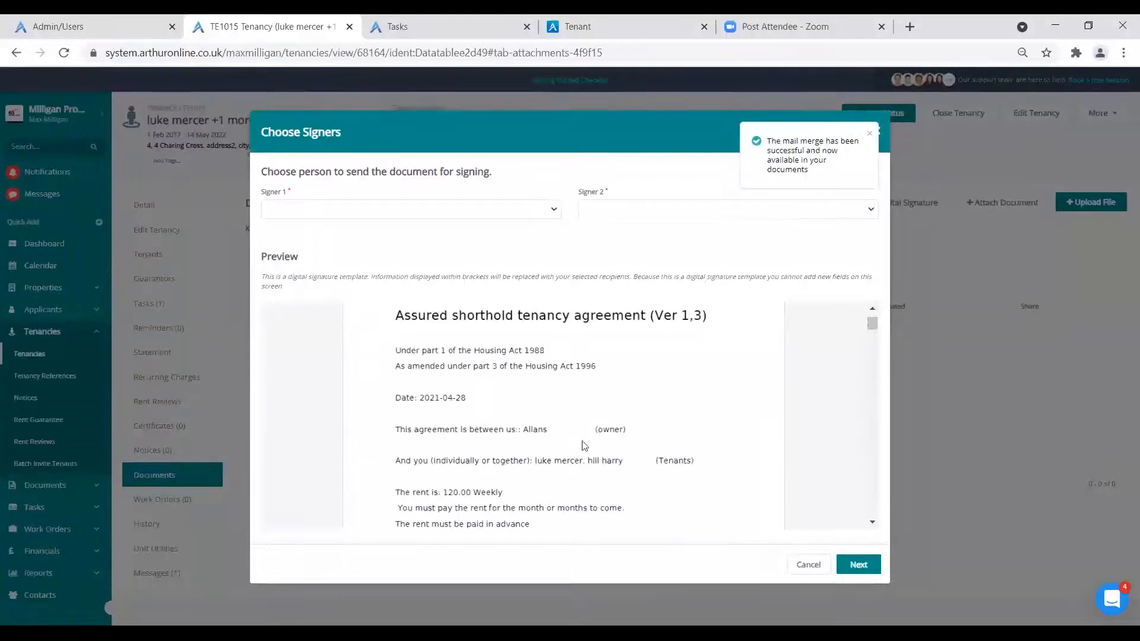
scroll(592, 468, down, 1)
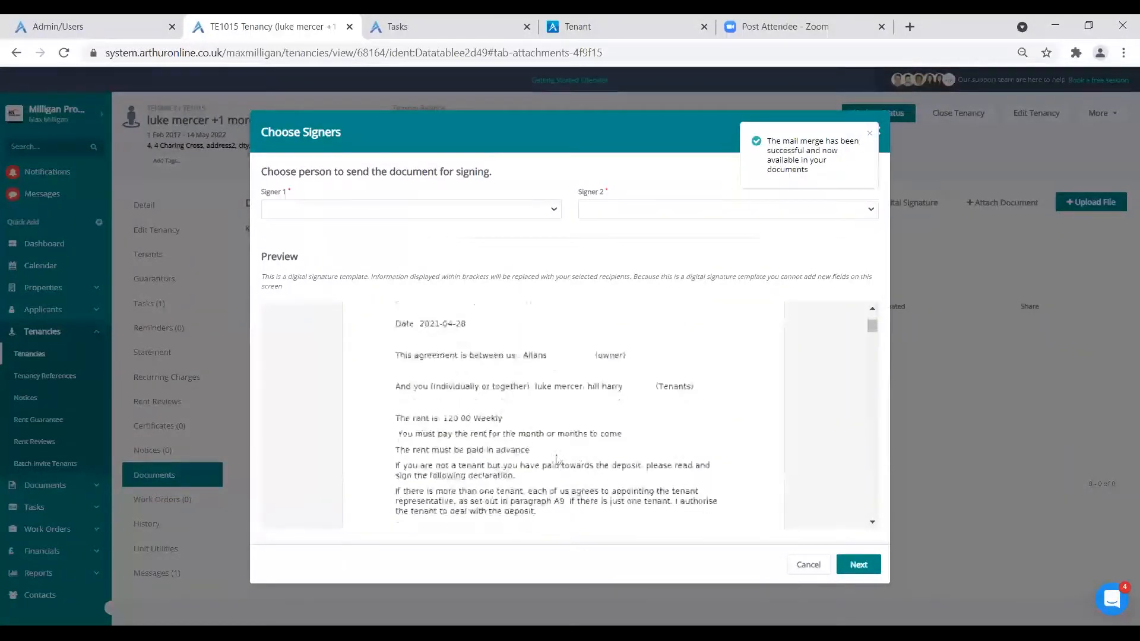
scroll(504, 436, down, 1)
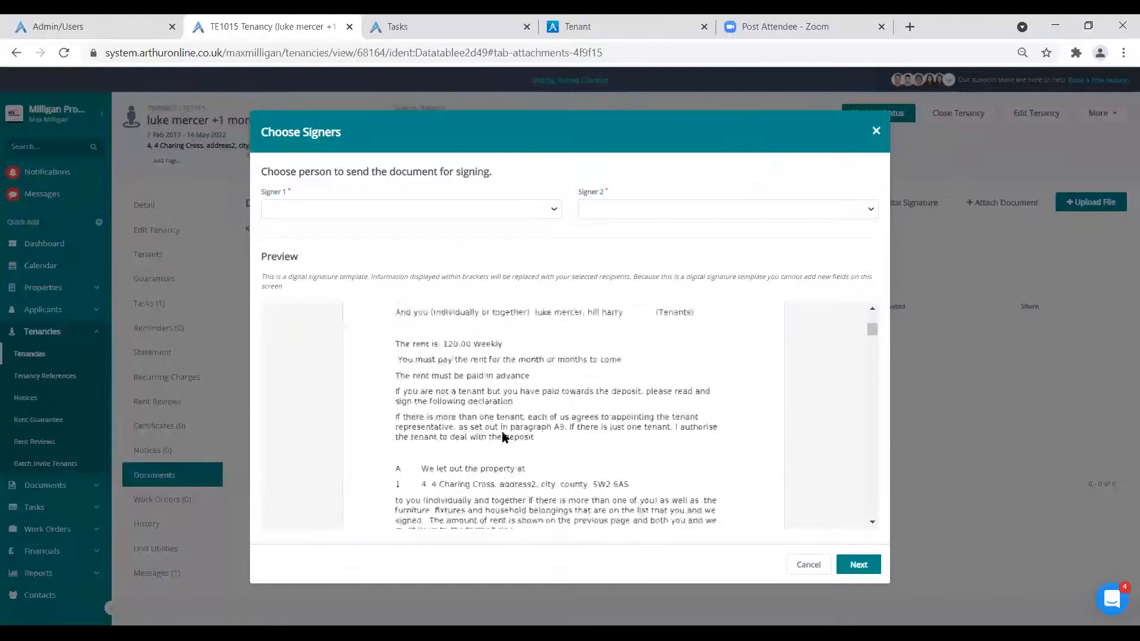
scroll(508, 439, down, 1)
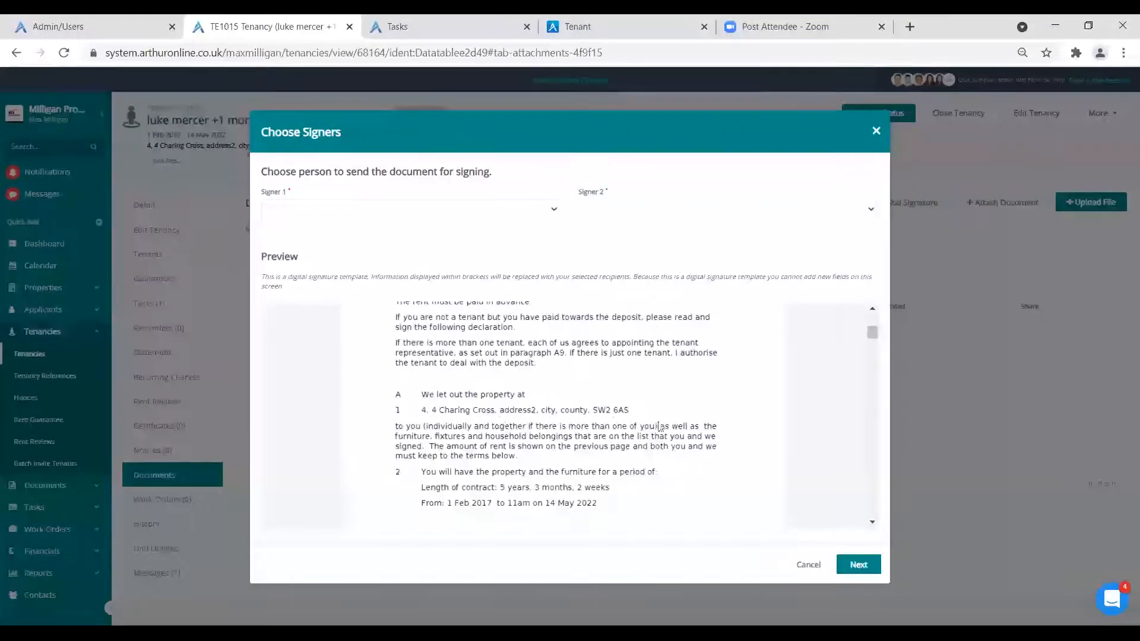
scroll(547, 454, down, 2)
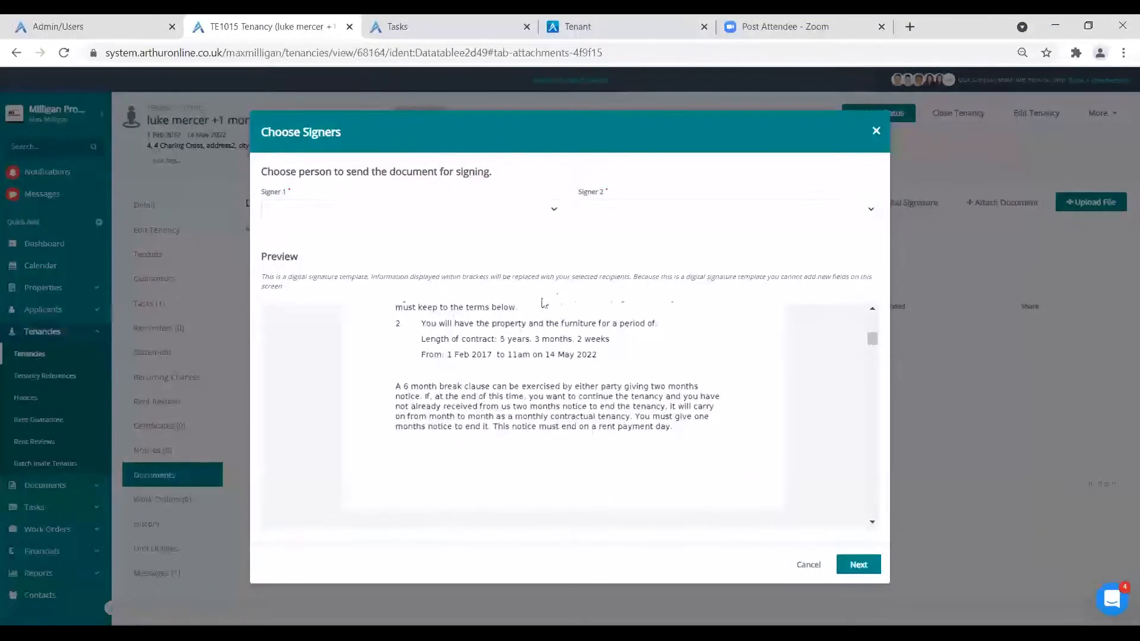
scroll(551, 386, down, 5)
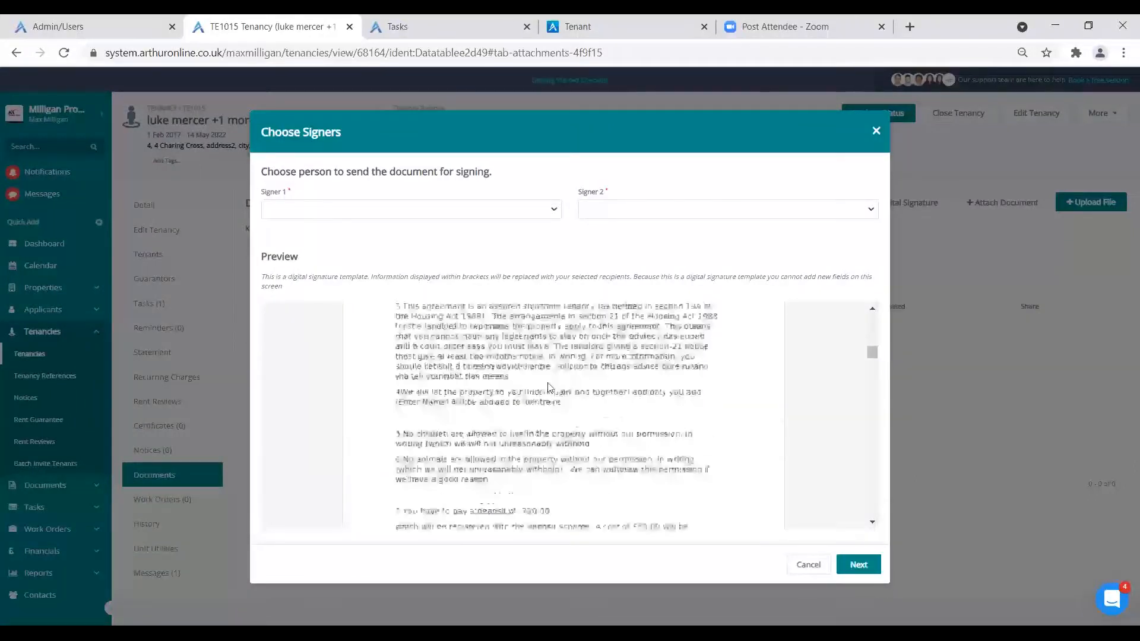
scroll(550, 385, down, 4)
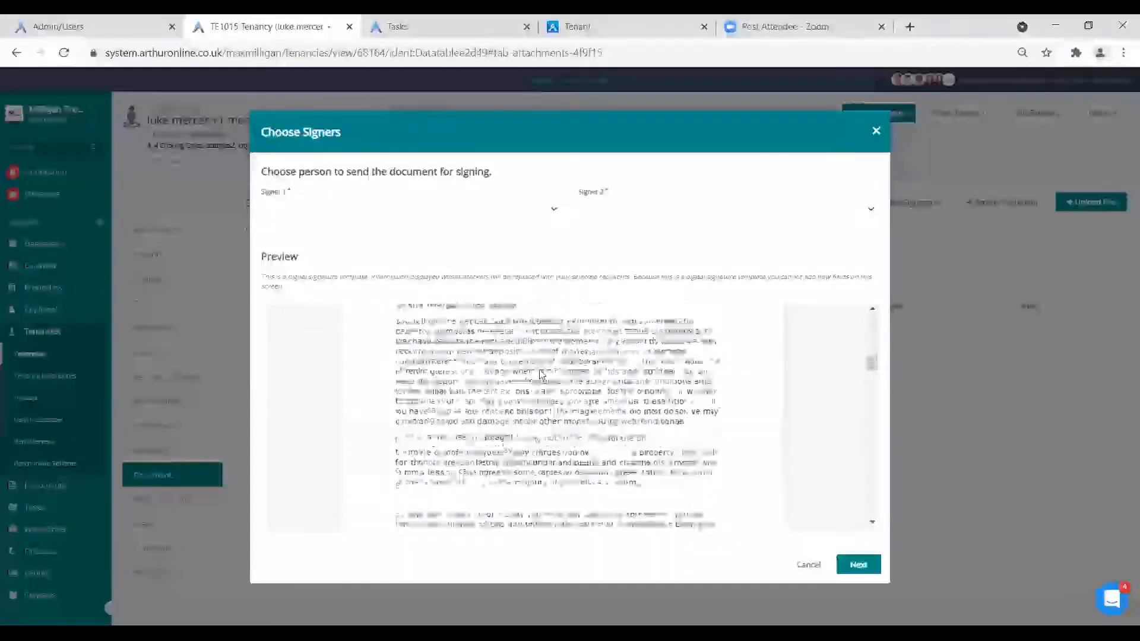
scroll(541, 374, down, 10)
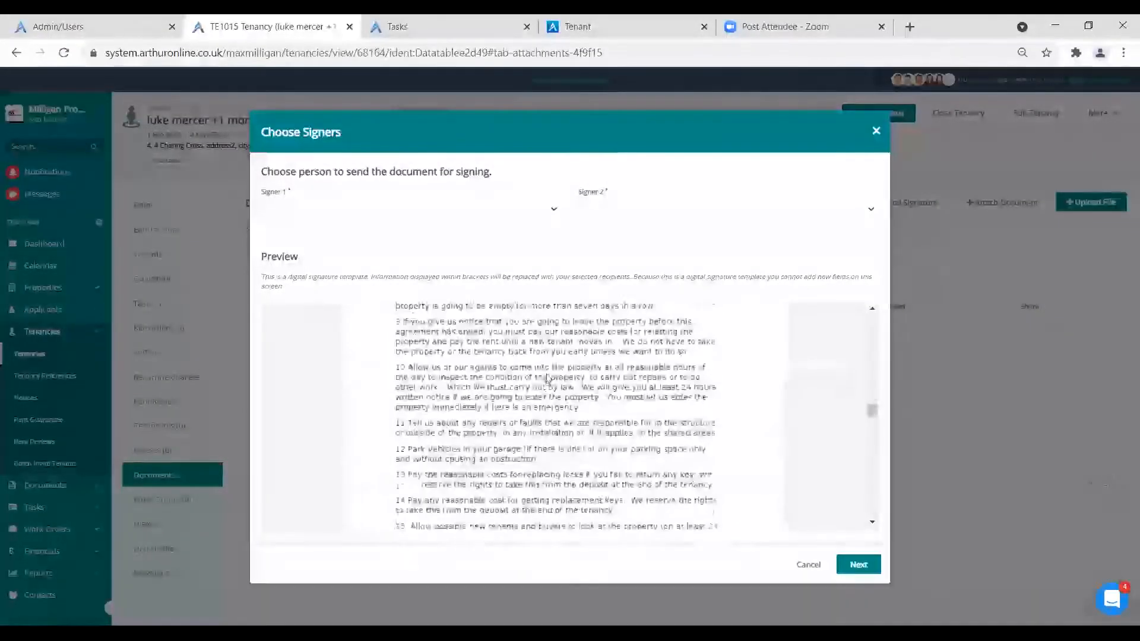
scroll(551, 386, down, 12)
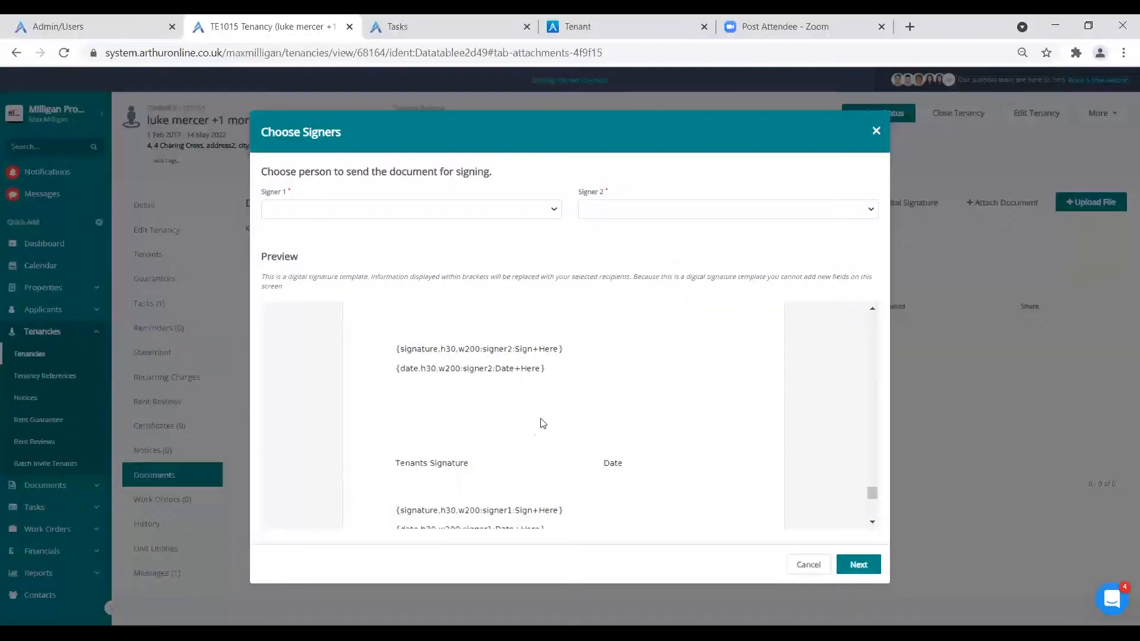
scroll(540, 409, down, 3)
scroll(535, 410, up, 3)
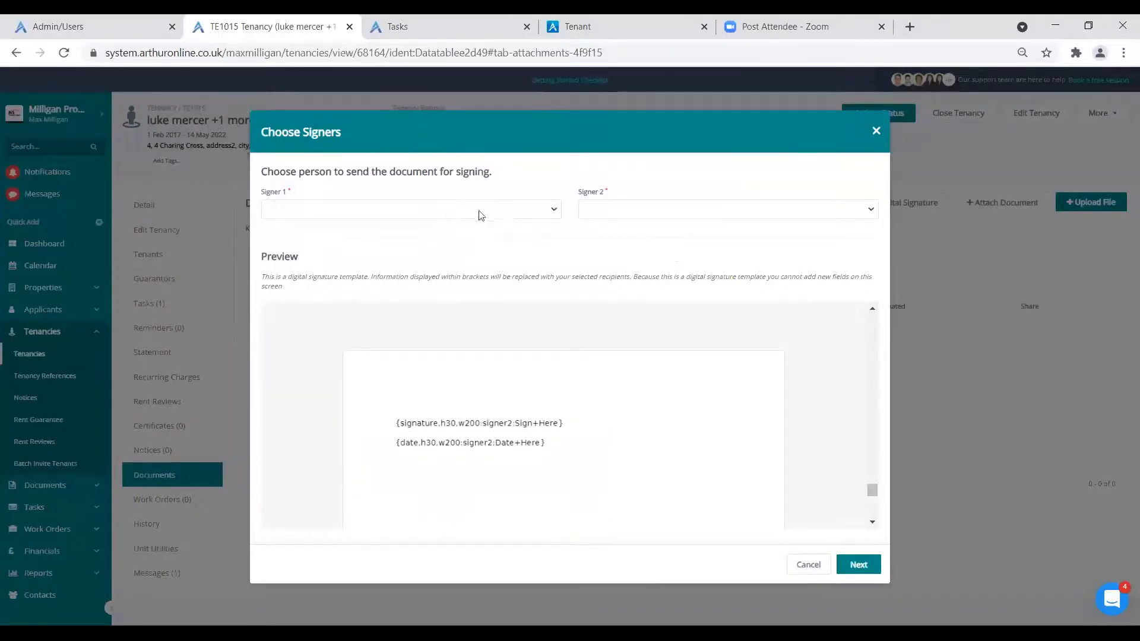
scroll(570, 411, down, 1)
scroll(570, 411, up, 3)
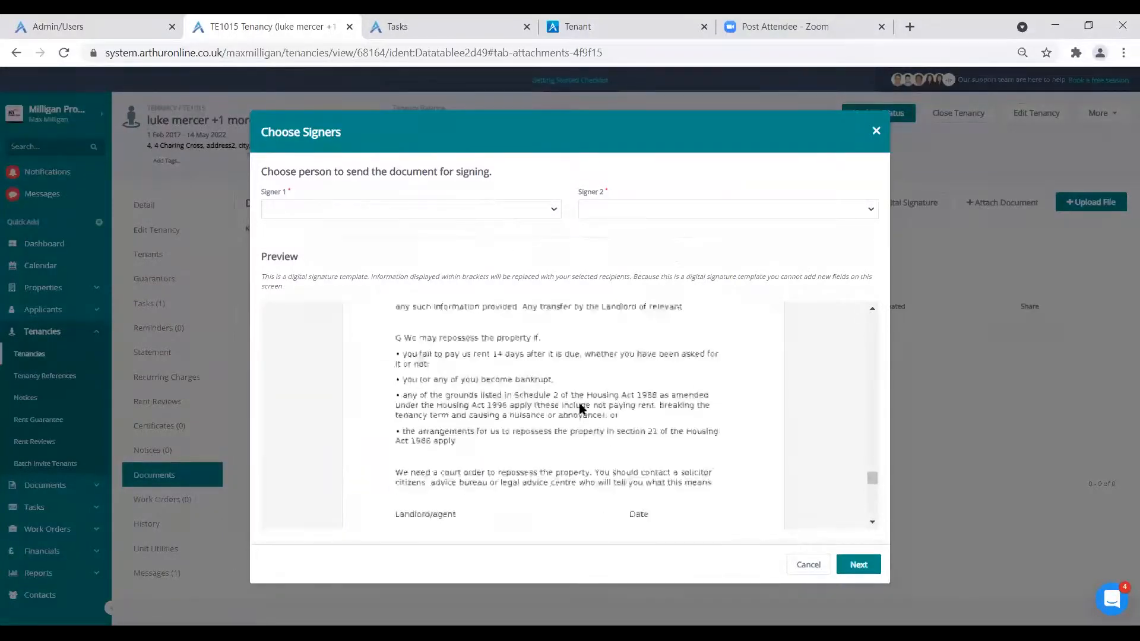
Assign the tenancy's main tenant as Signer 1 and the first listed property owner as Signer 2.
click(512, 215)
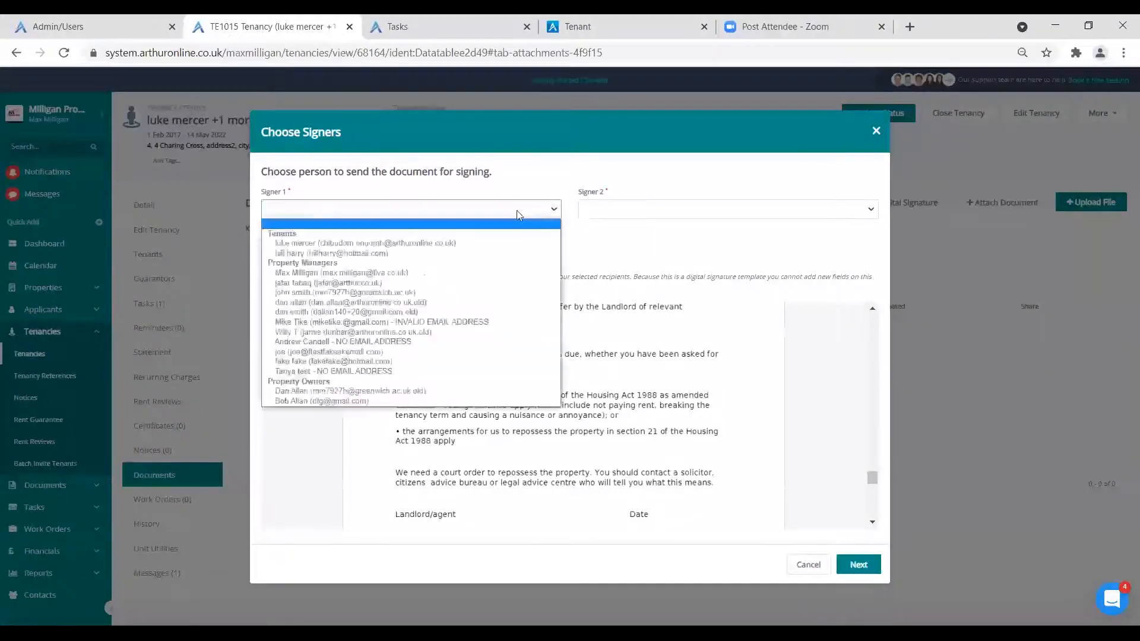
click(437, 243)
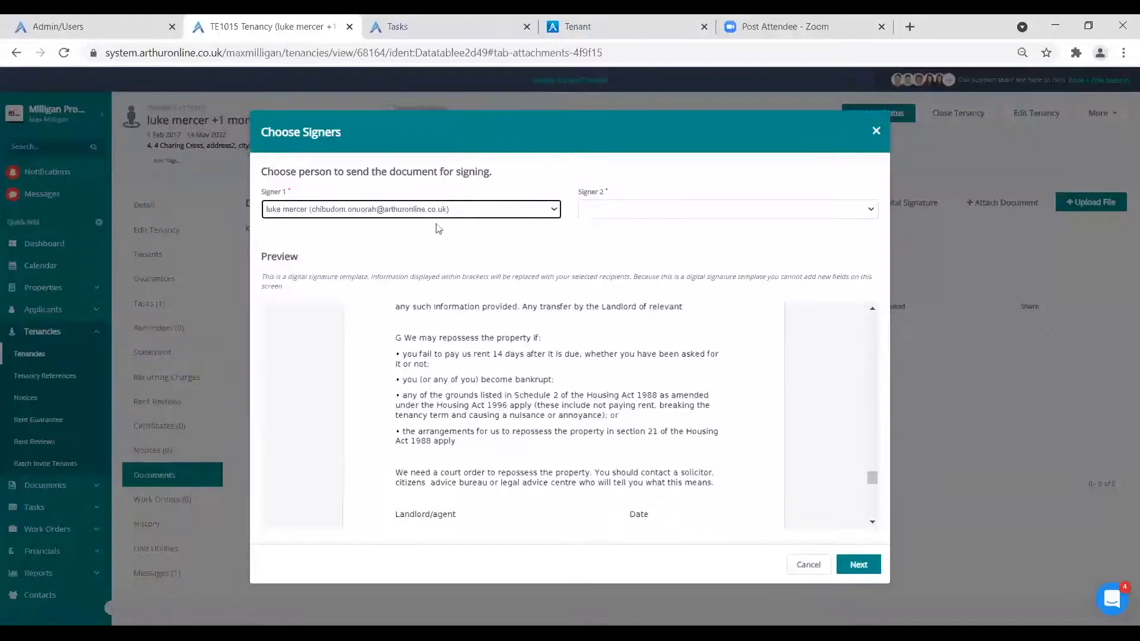
click(717, 209)
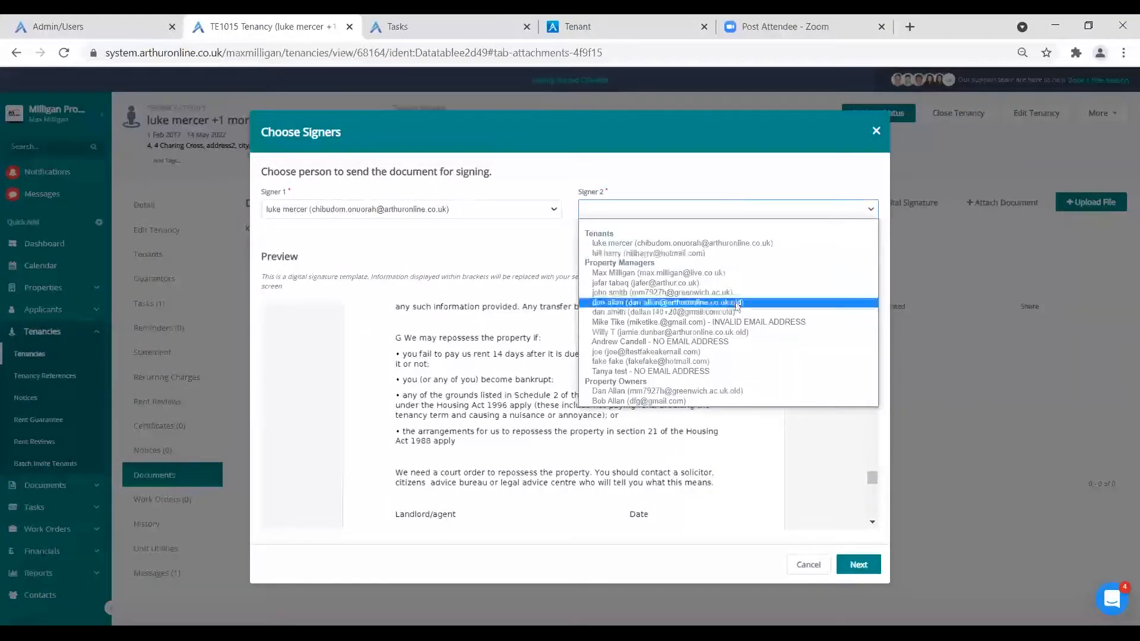
click(736, 392)
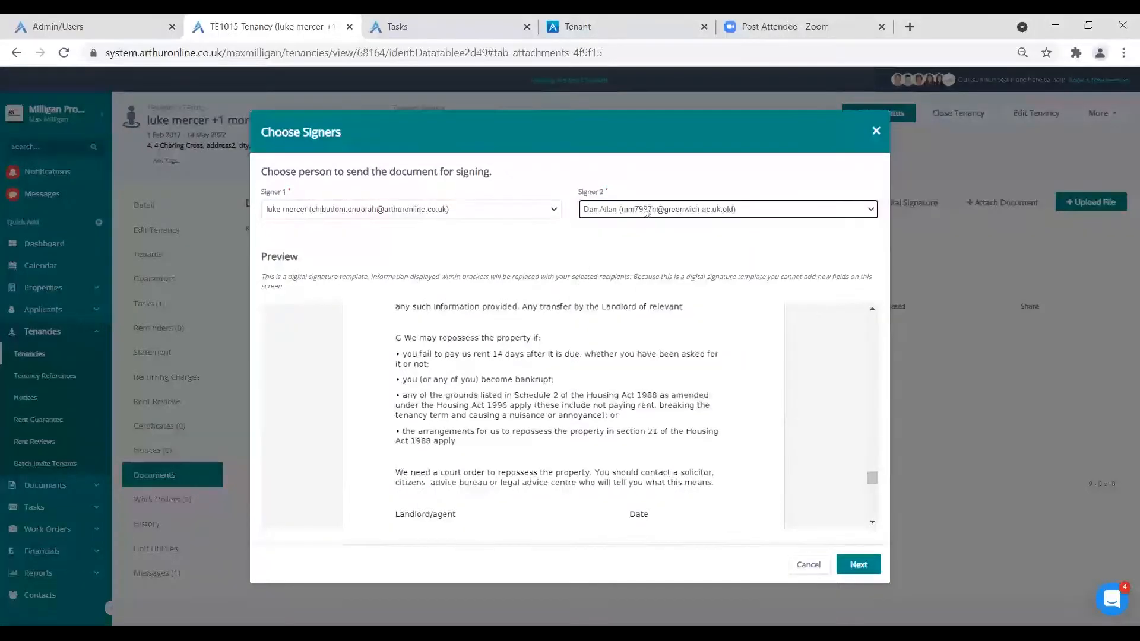
click(701, 243)
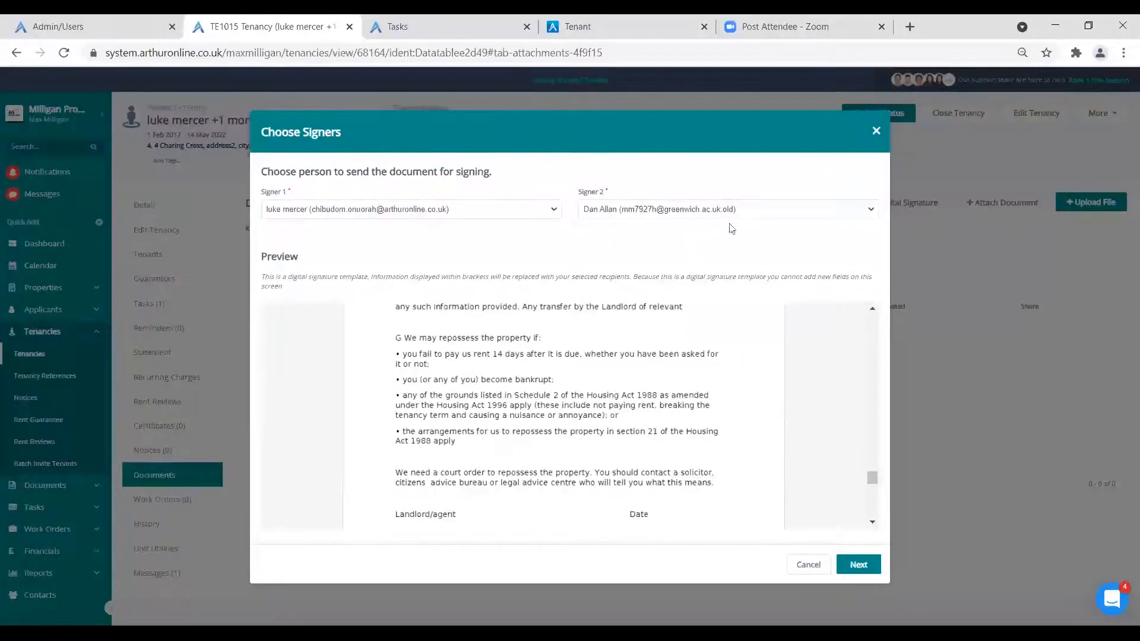
Review the agreement preview, confirm the chosen signers and continue to the custom email text without attaching extra files.
scroll(629, 459, down, 3)
scroll(628, 459, up, 10)
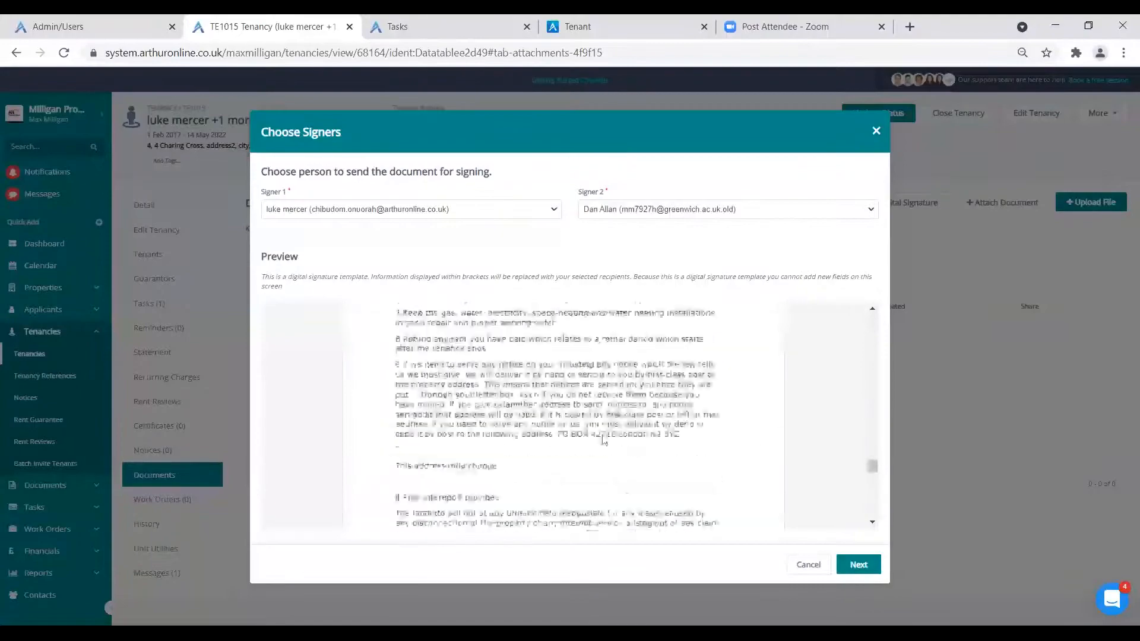
scroll(631, 444, up, 5)
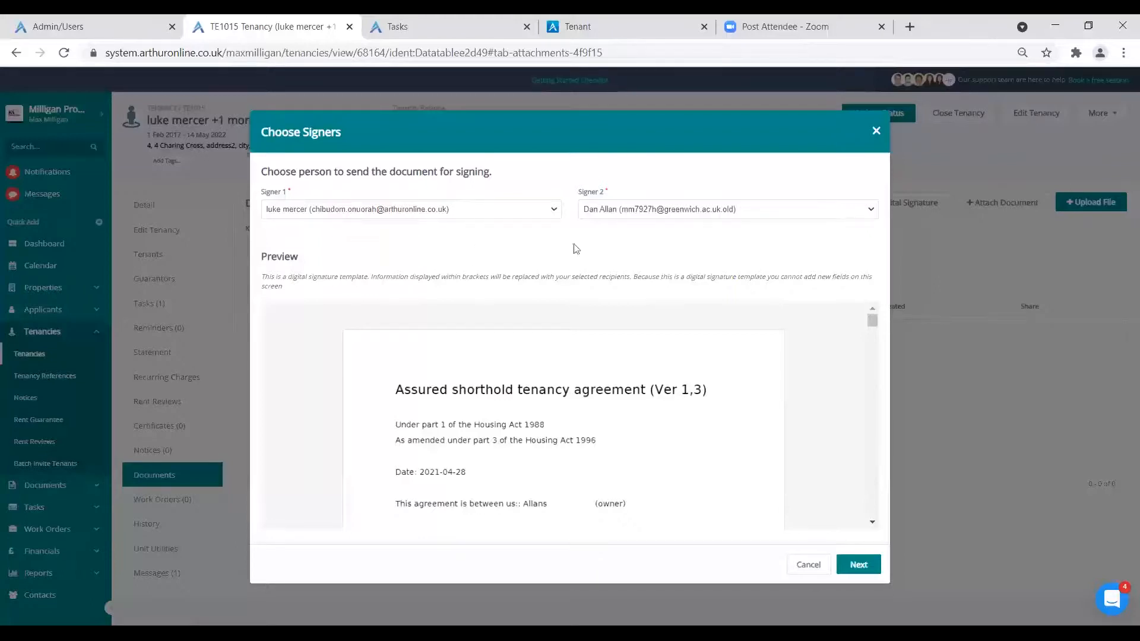
click(856, 565)
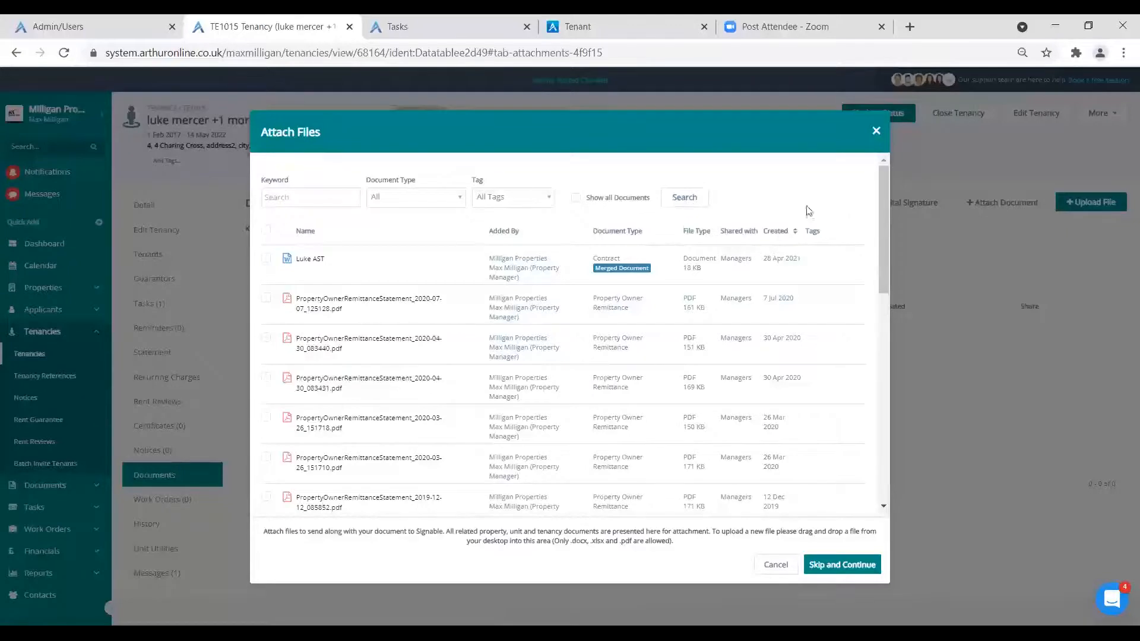
click(868, 567)
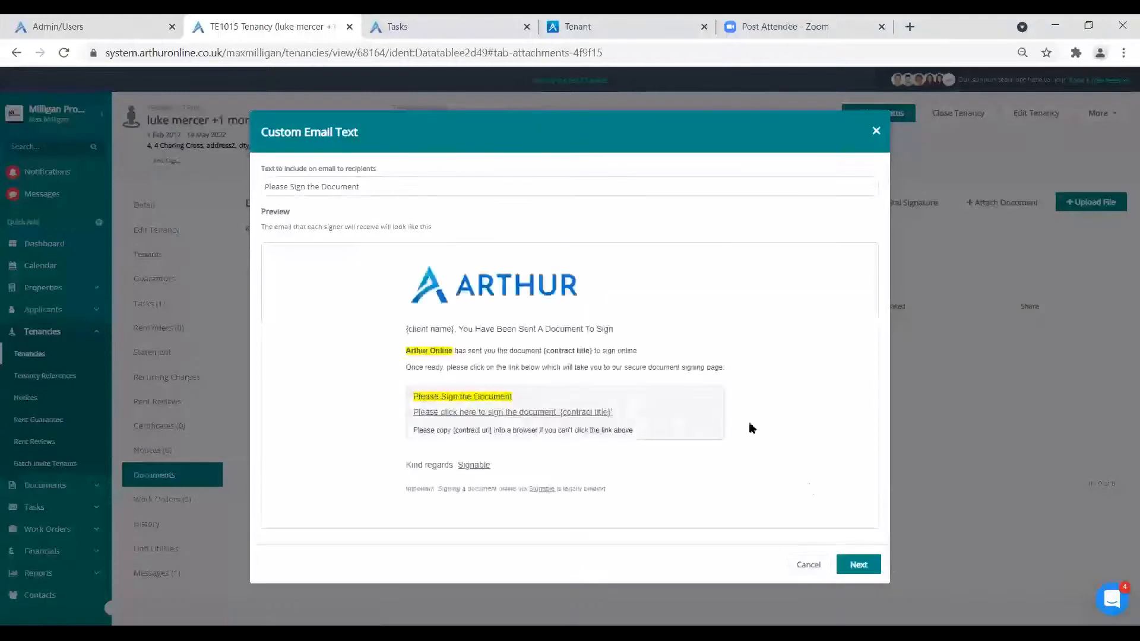
Replace the custom email text for recipients with wording that starts "Please" and continue to the digital signature confirmation.
triple_click(436, 183)
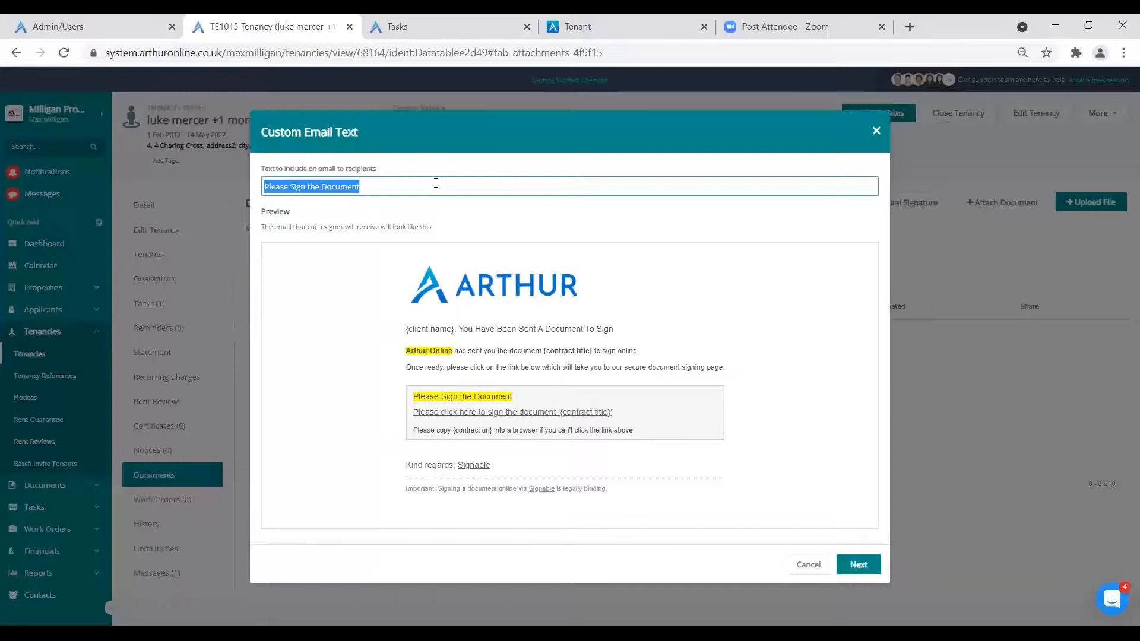
text(test)
key(BackSpace)
key(BackSpace)
key(BackSpace)
key(BackSpace)
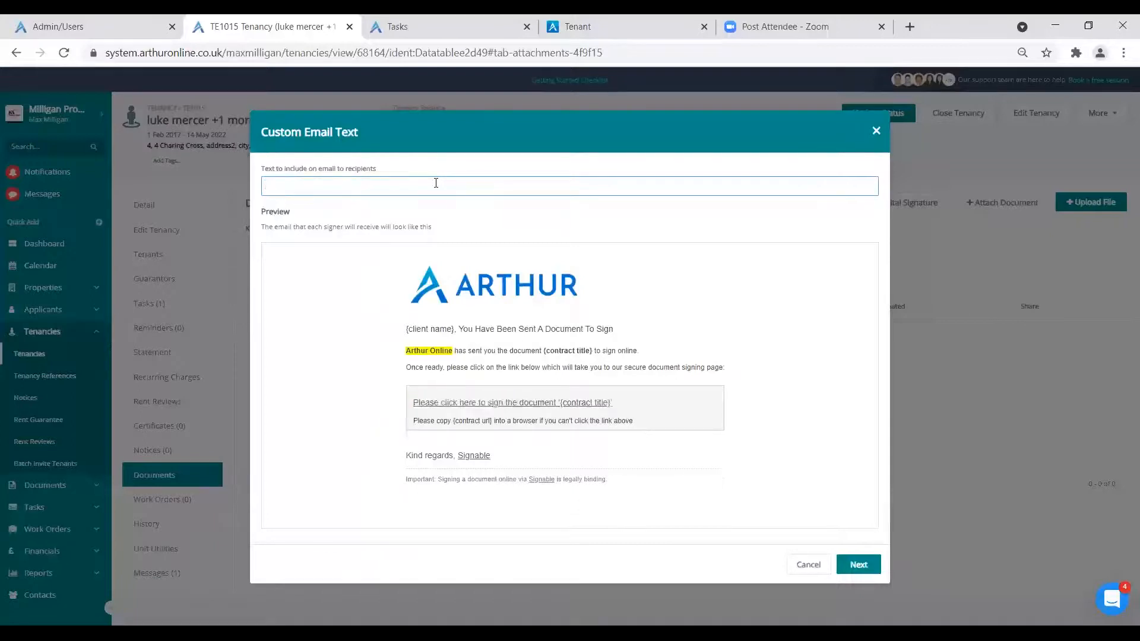
text(Please fro)
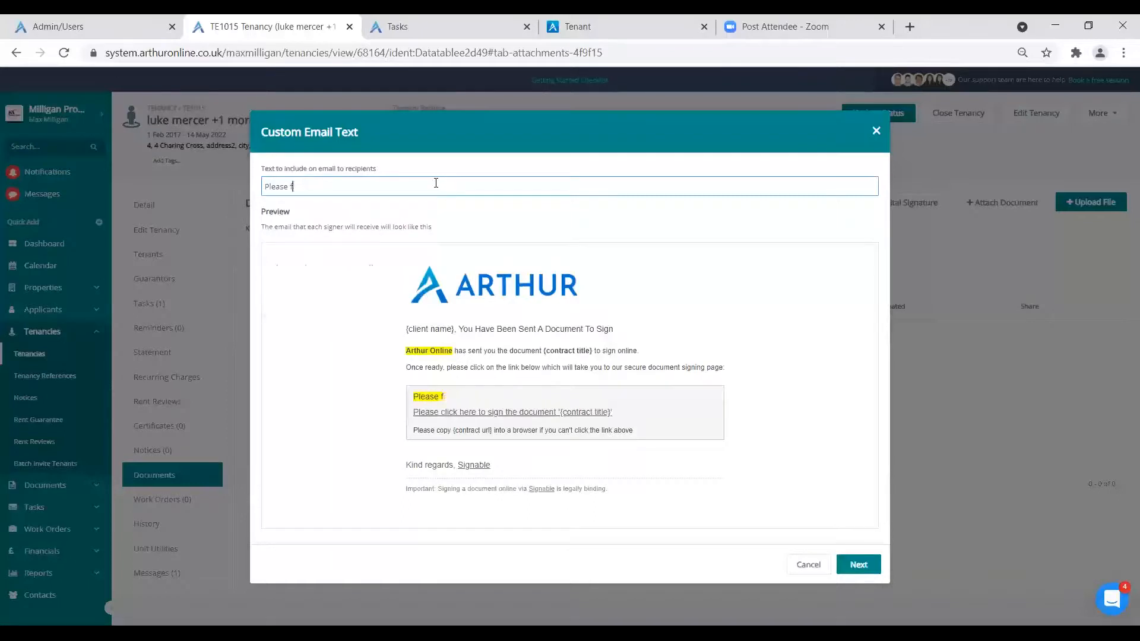
key(BackSpace)
click(862, 565)
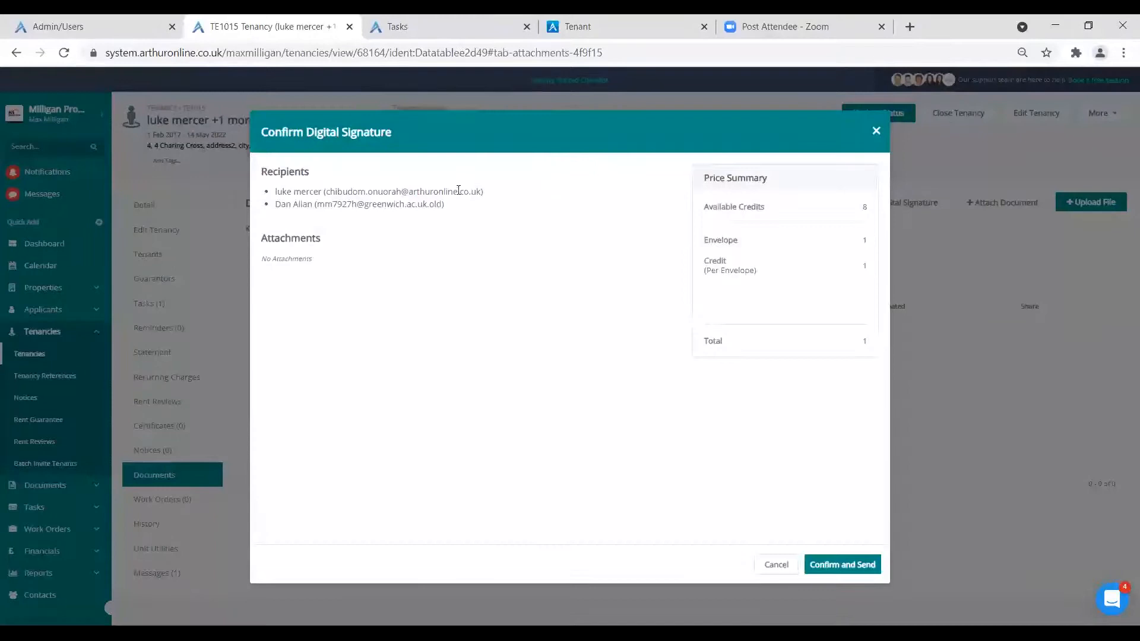
Check the recipients and the per-envelope credit cost in the digital signature confirmation, and close it without sending.
drag(445, 204, 885, 223)
click(284, 204)
mouse_move(840, 267)
mouse_down()
mouse_move(866, 249)
mouse_move(863, 274)
mouse_move(827, 279)
mouse_up()
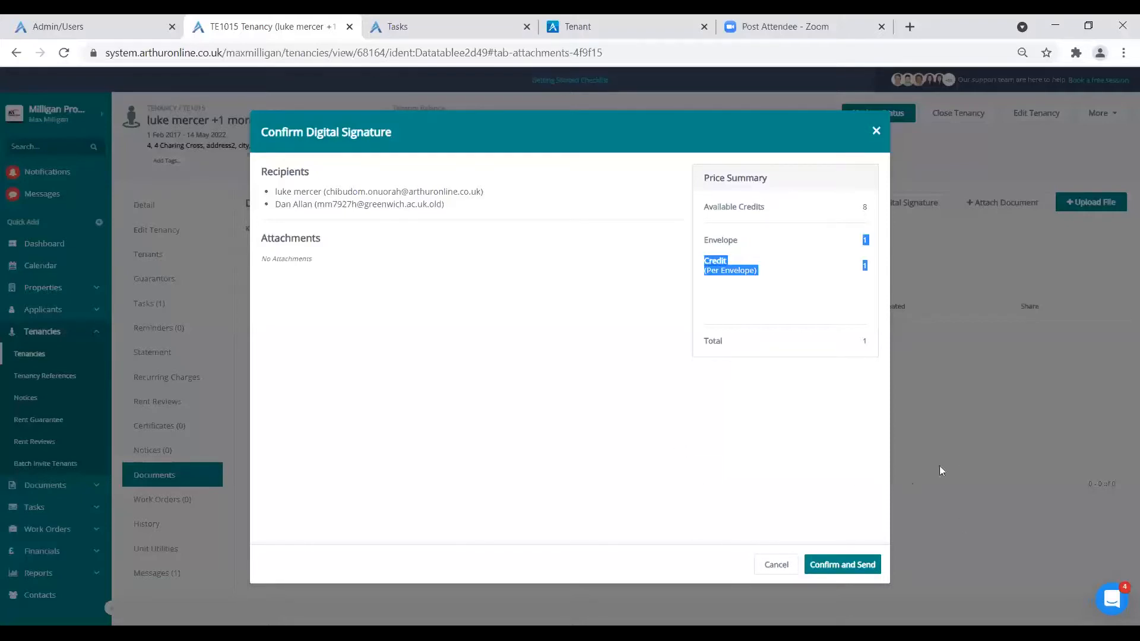
click(1012, 438)
click(653, 135)
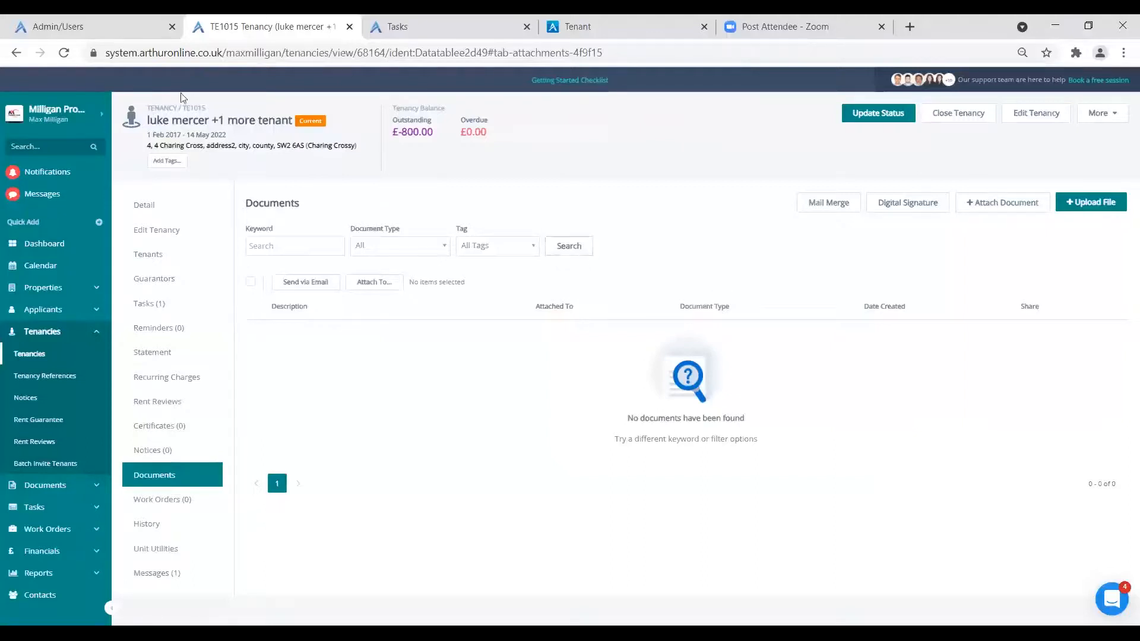
Review the tenancy's editable details, including its rent amount and start and end dates.
click(178, 233)
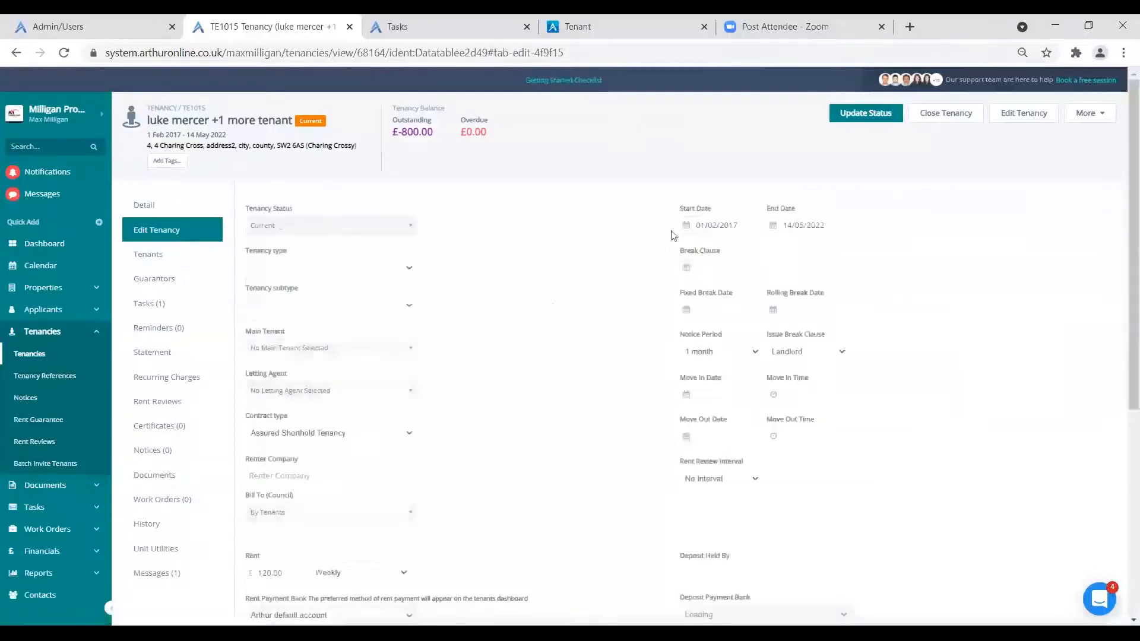
scroll(381, 308, down, 3)
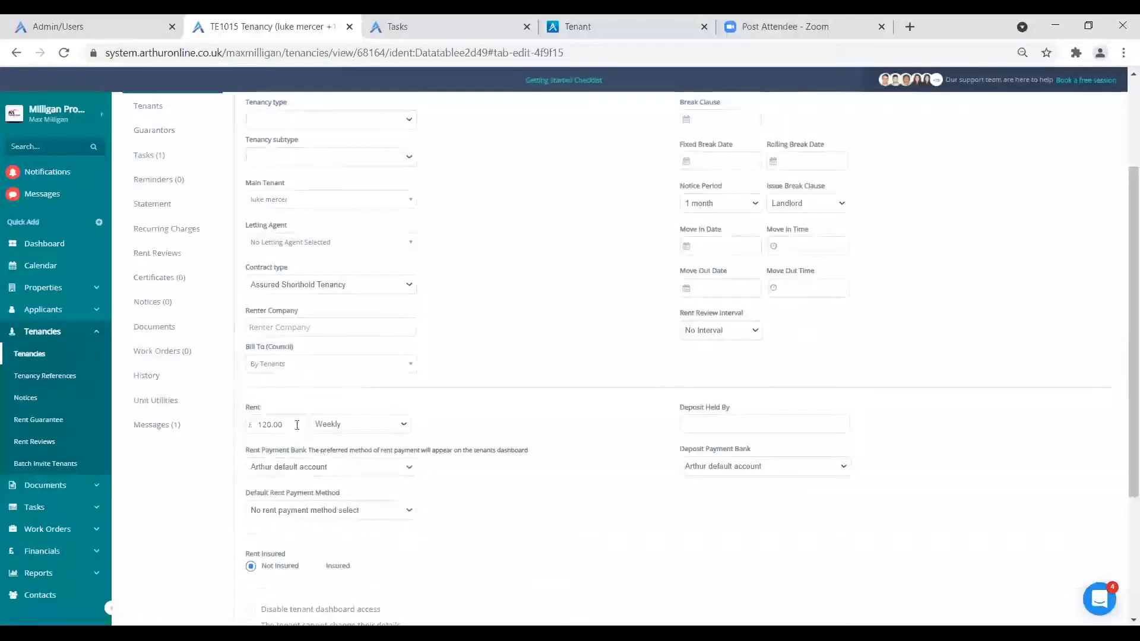
double_click(276, 425)
scroll(356, 415, up, 2)
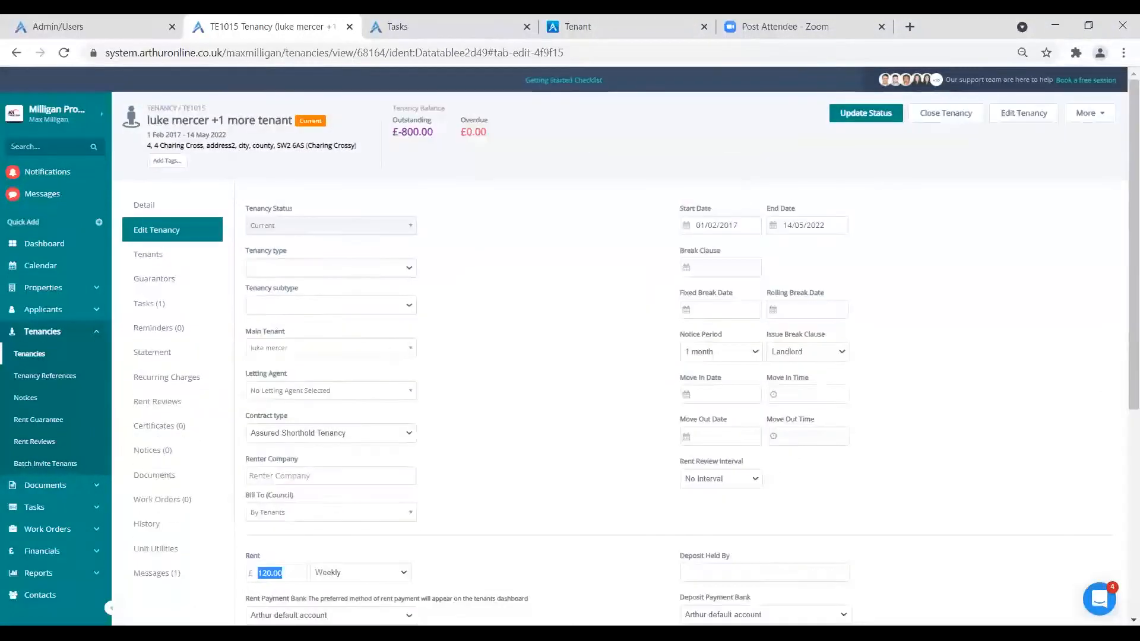
Open the tenancy's deposit registration form, check the Deposit Required amount and close the form without saving.
click(1083, 118)
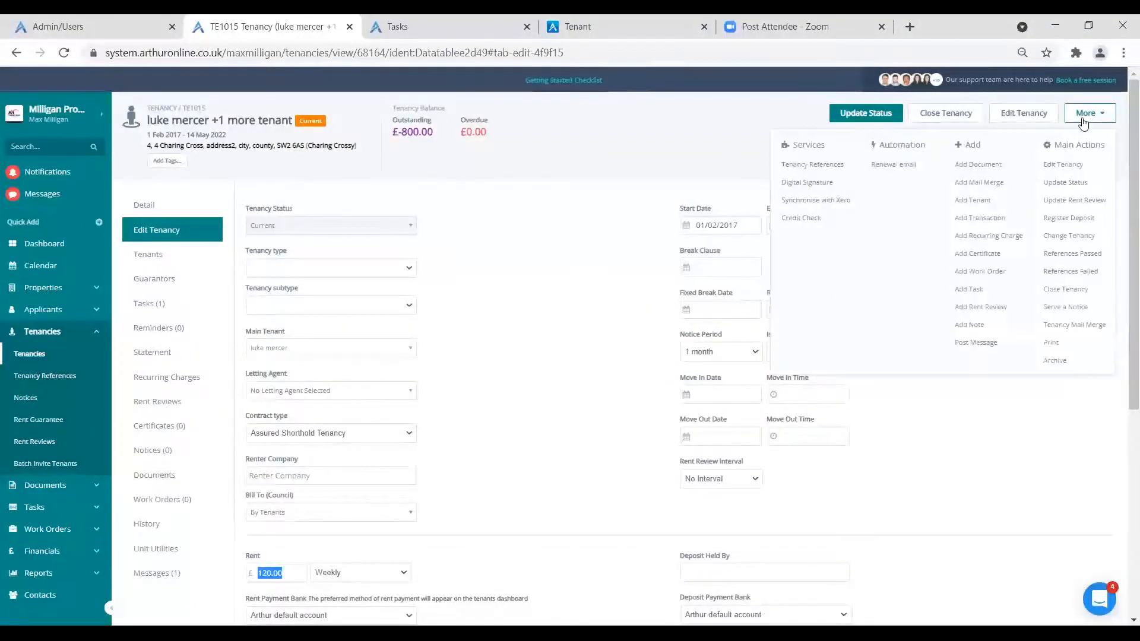
click(1078, 218)
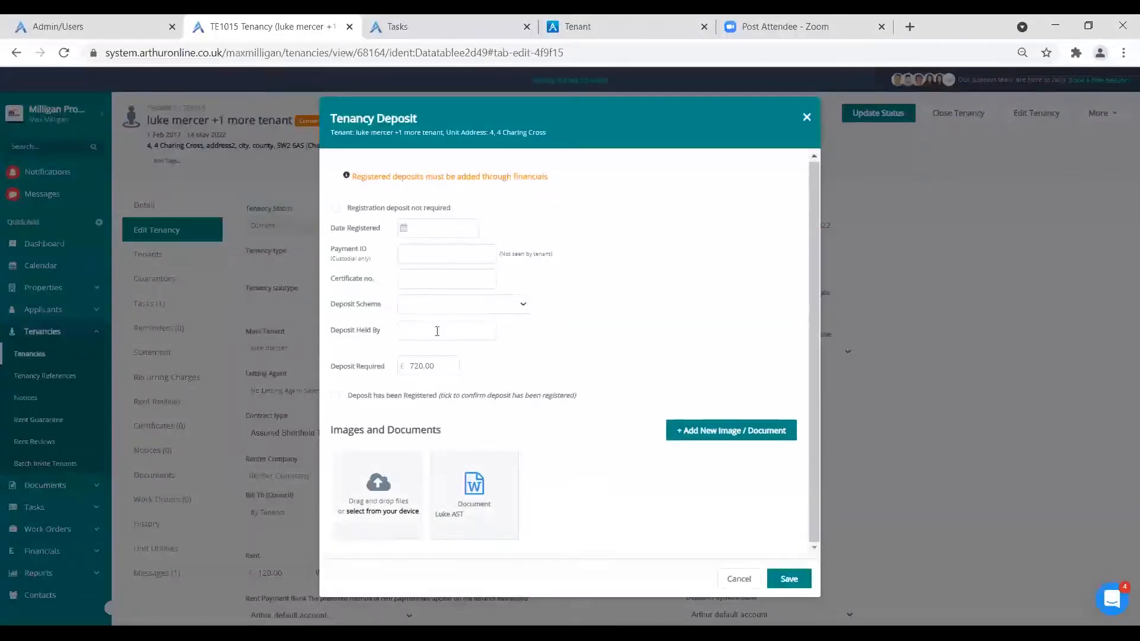
drag(437, 366, 358, 366)
click(454, 367)
click(956, 326)
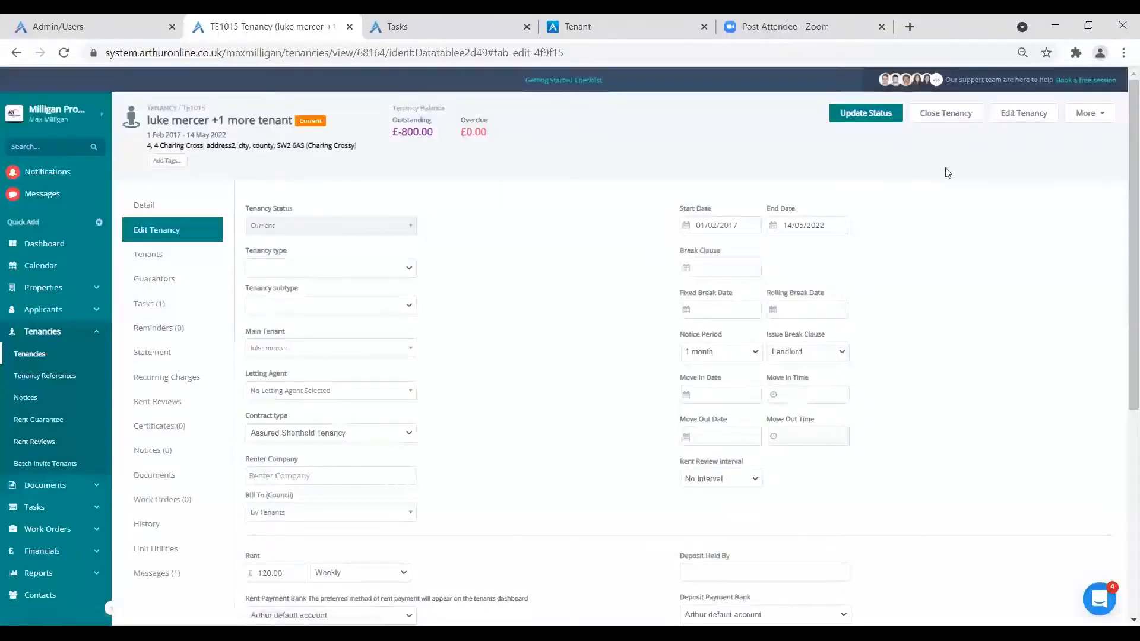